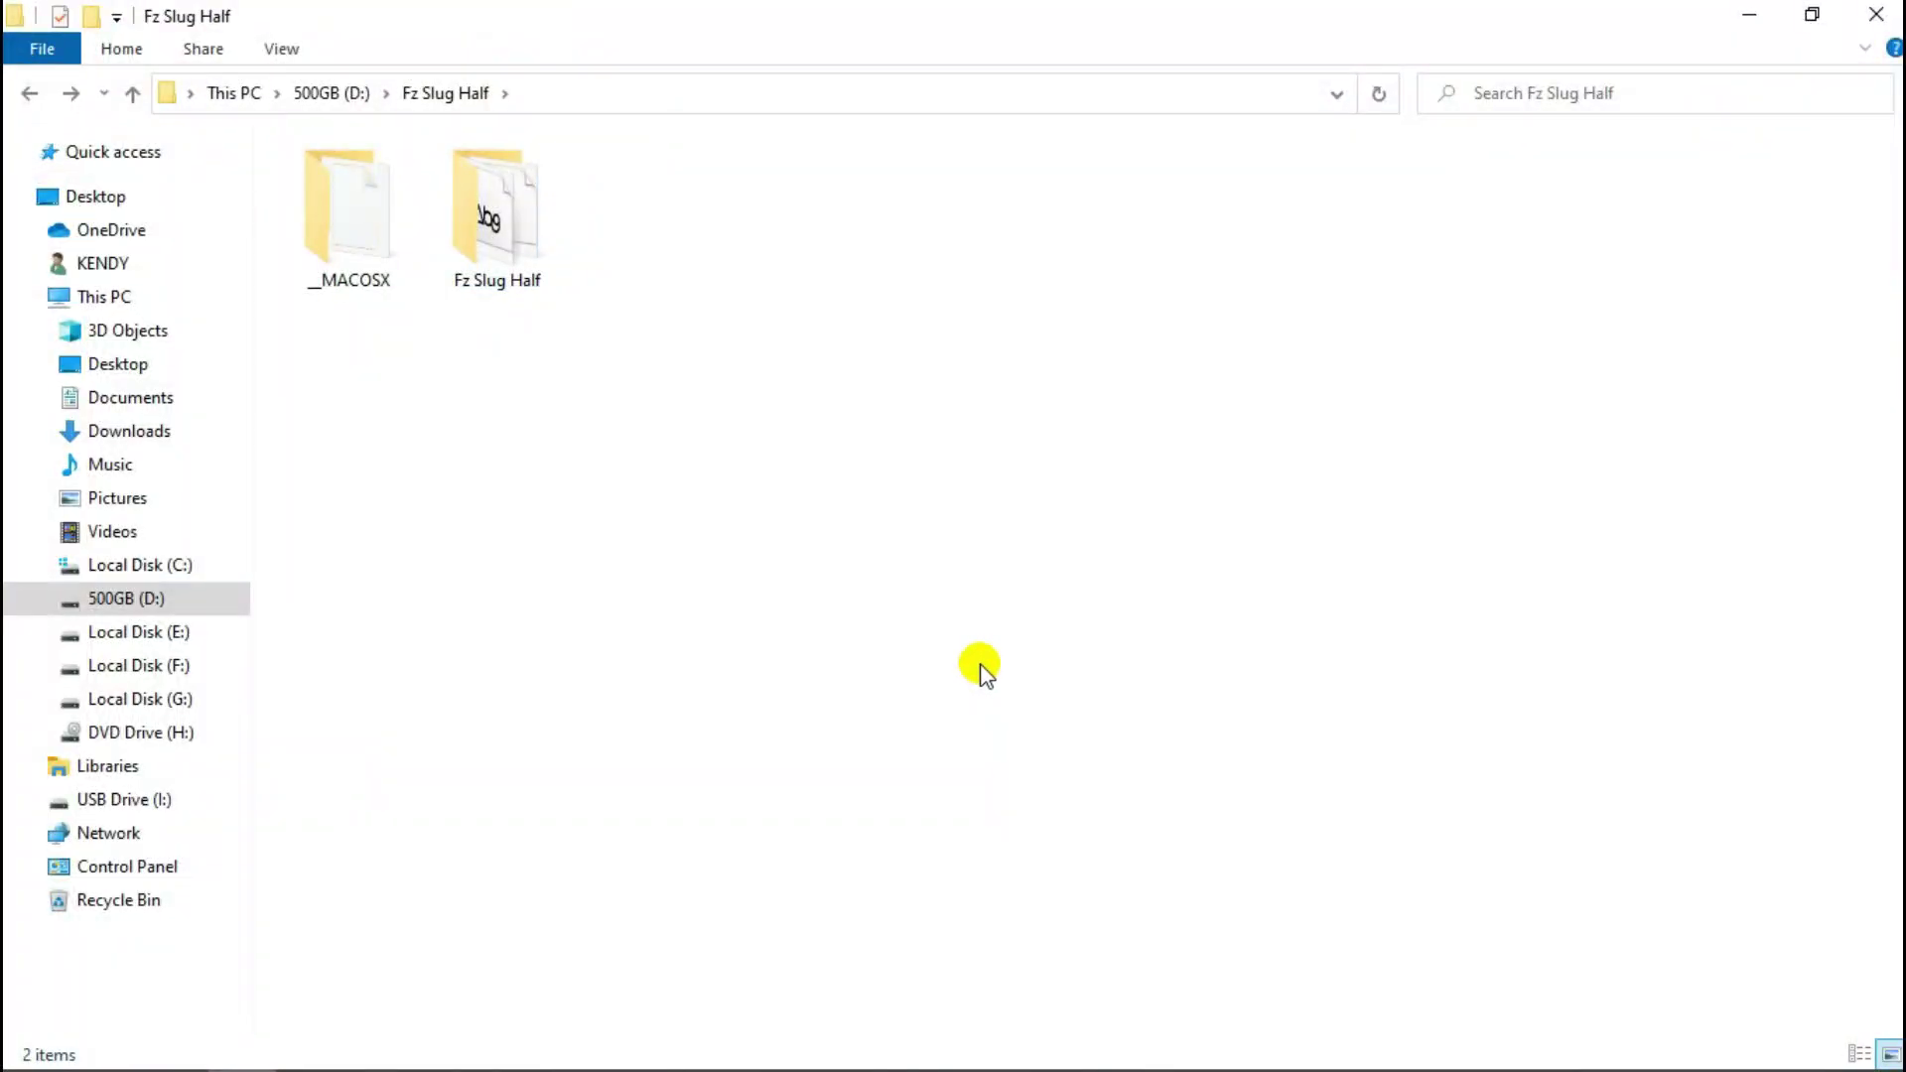
- Open the Fz Slug Half folder in File Explorer to list its font files
double_click(516, 230)
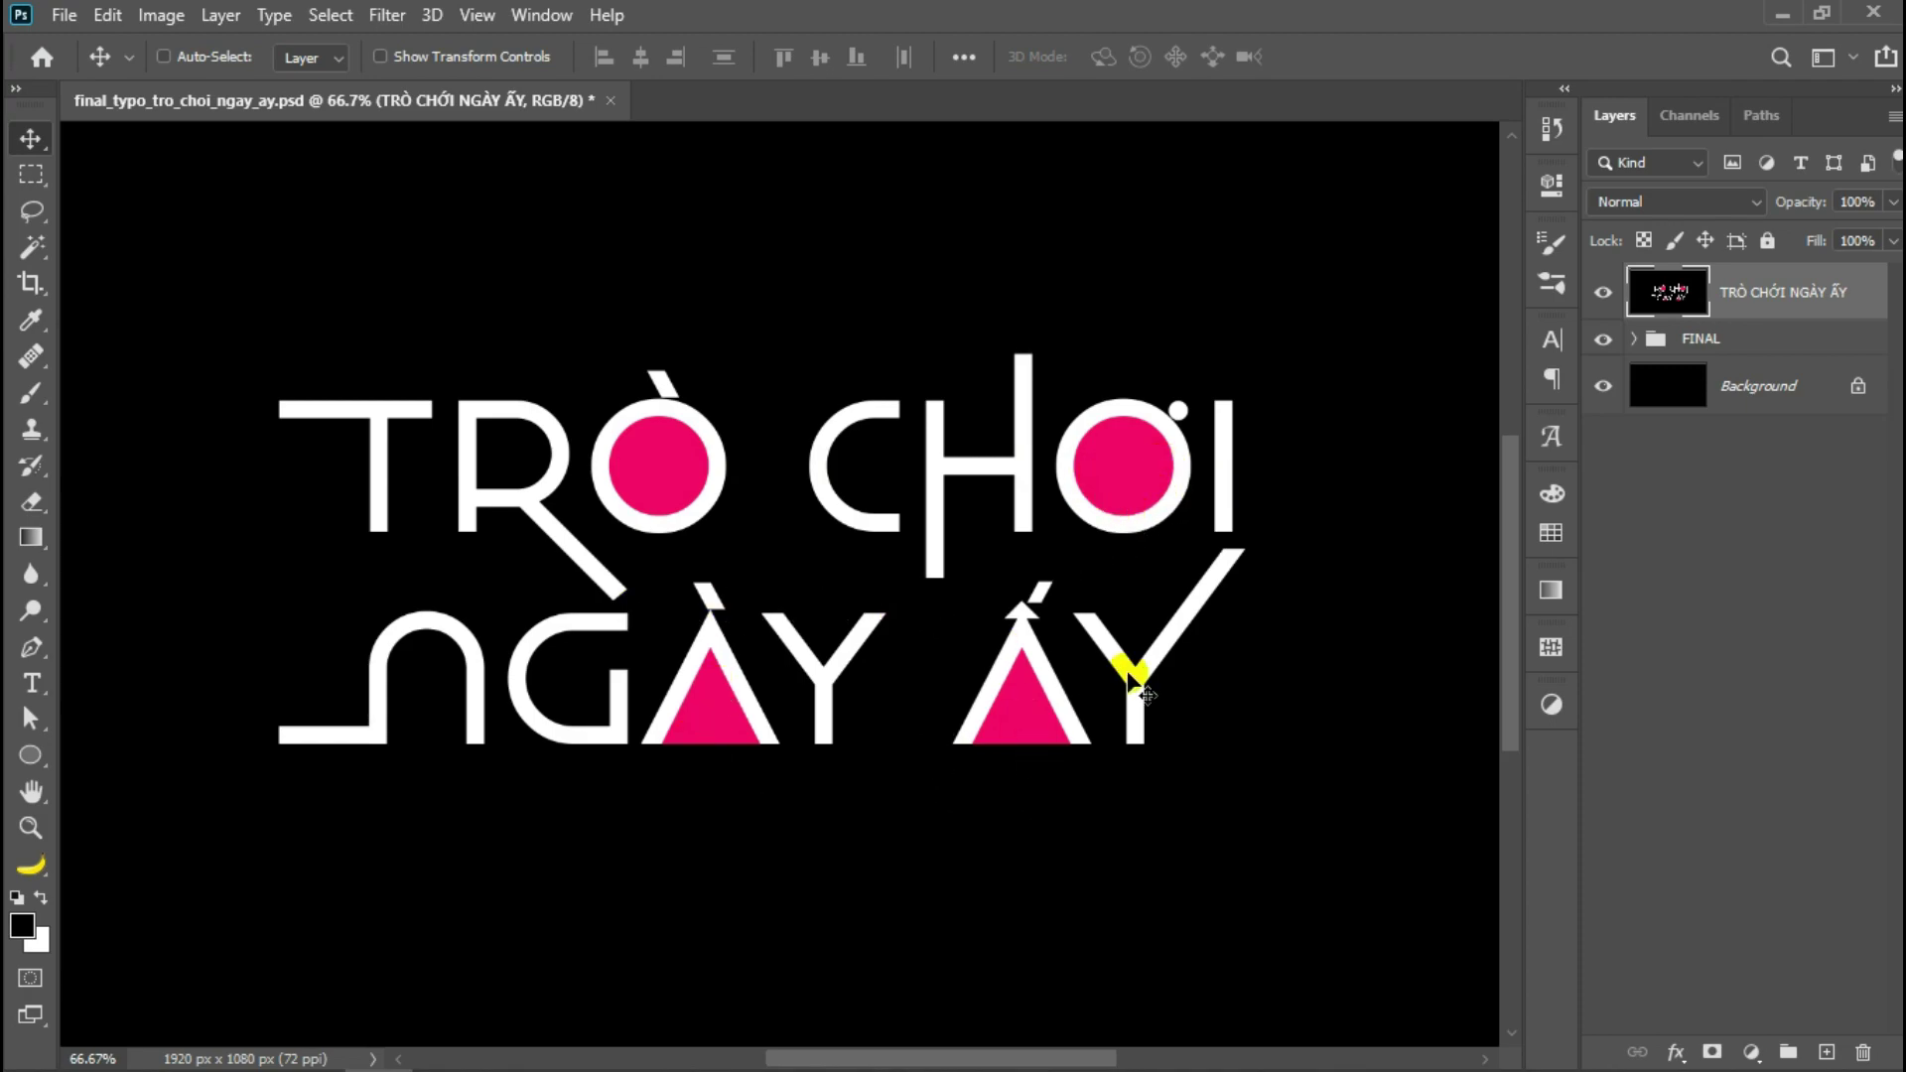
- Create a new 1920 × 1080 px, 72 ppi document and fill its Background with black
click(62, 18)
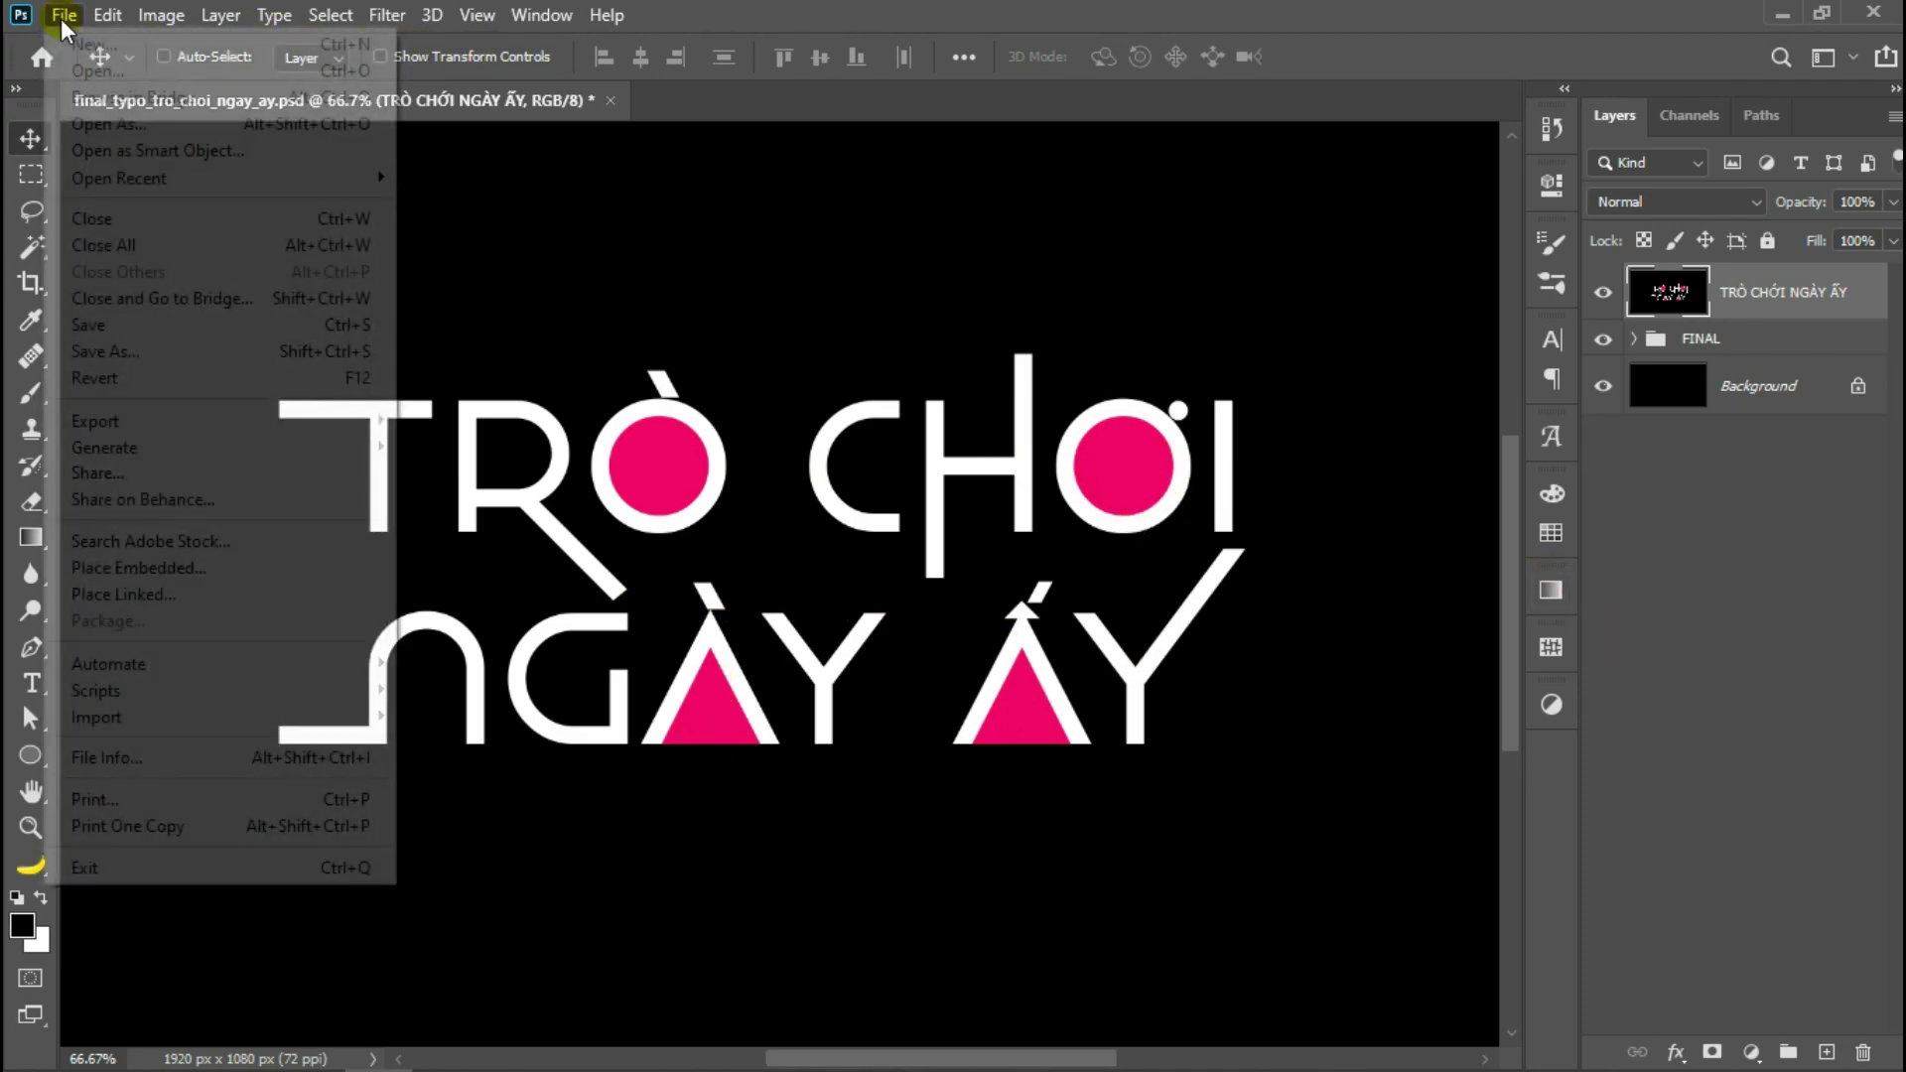
click(83, 38)
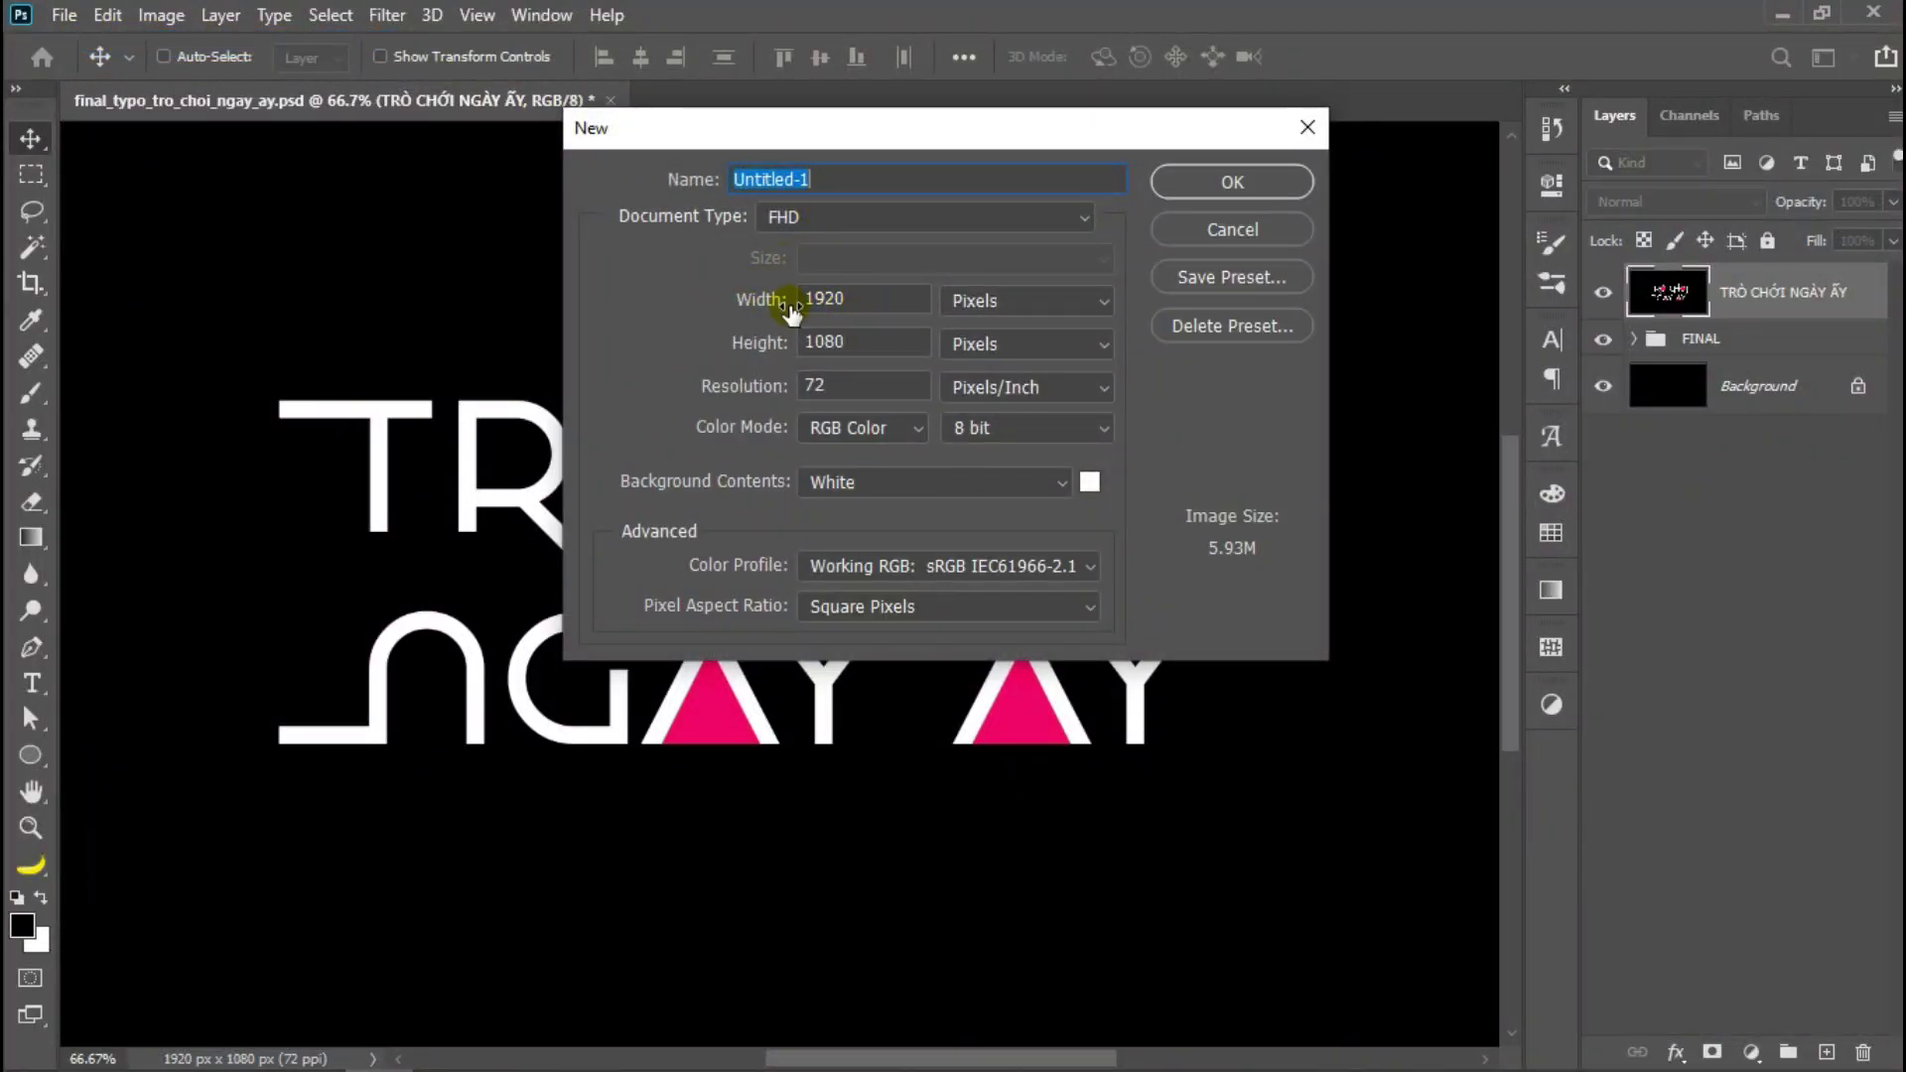
click(1231, 186)
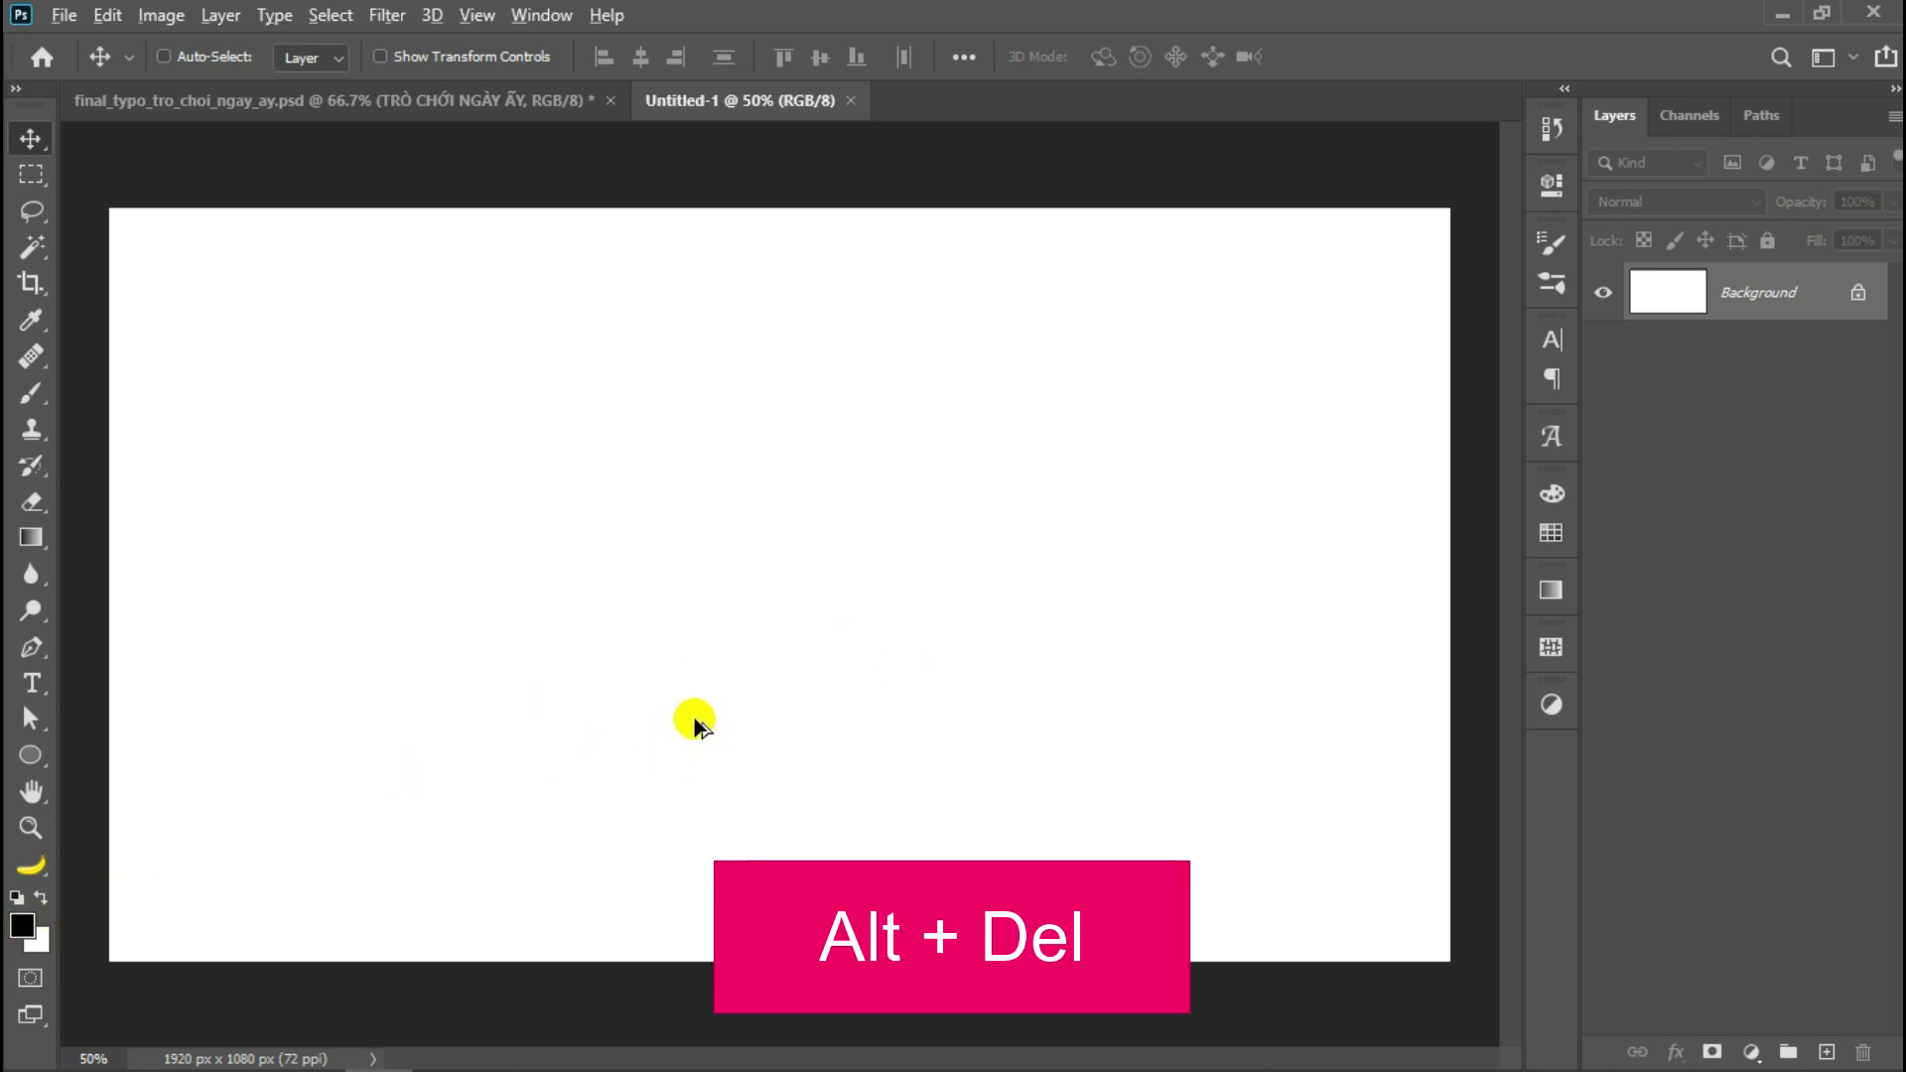
key(alt+Delete)
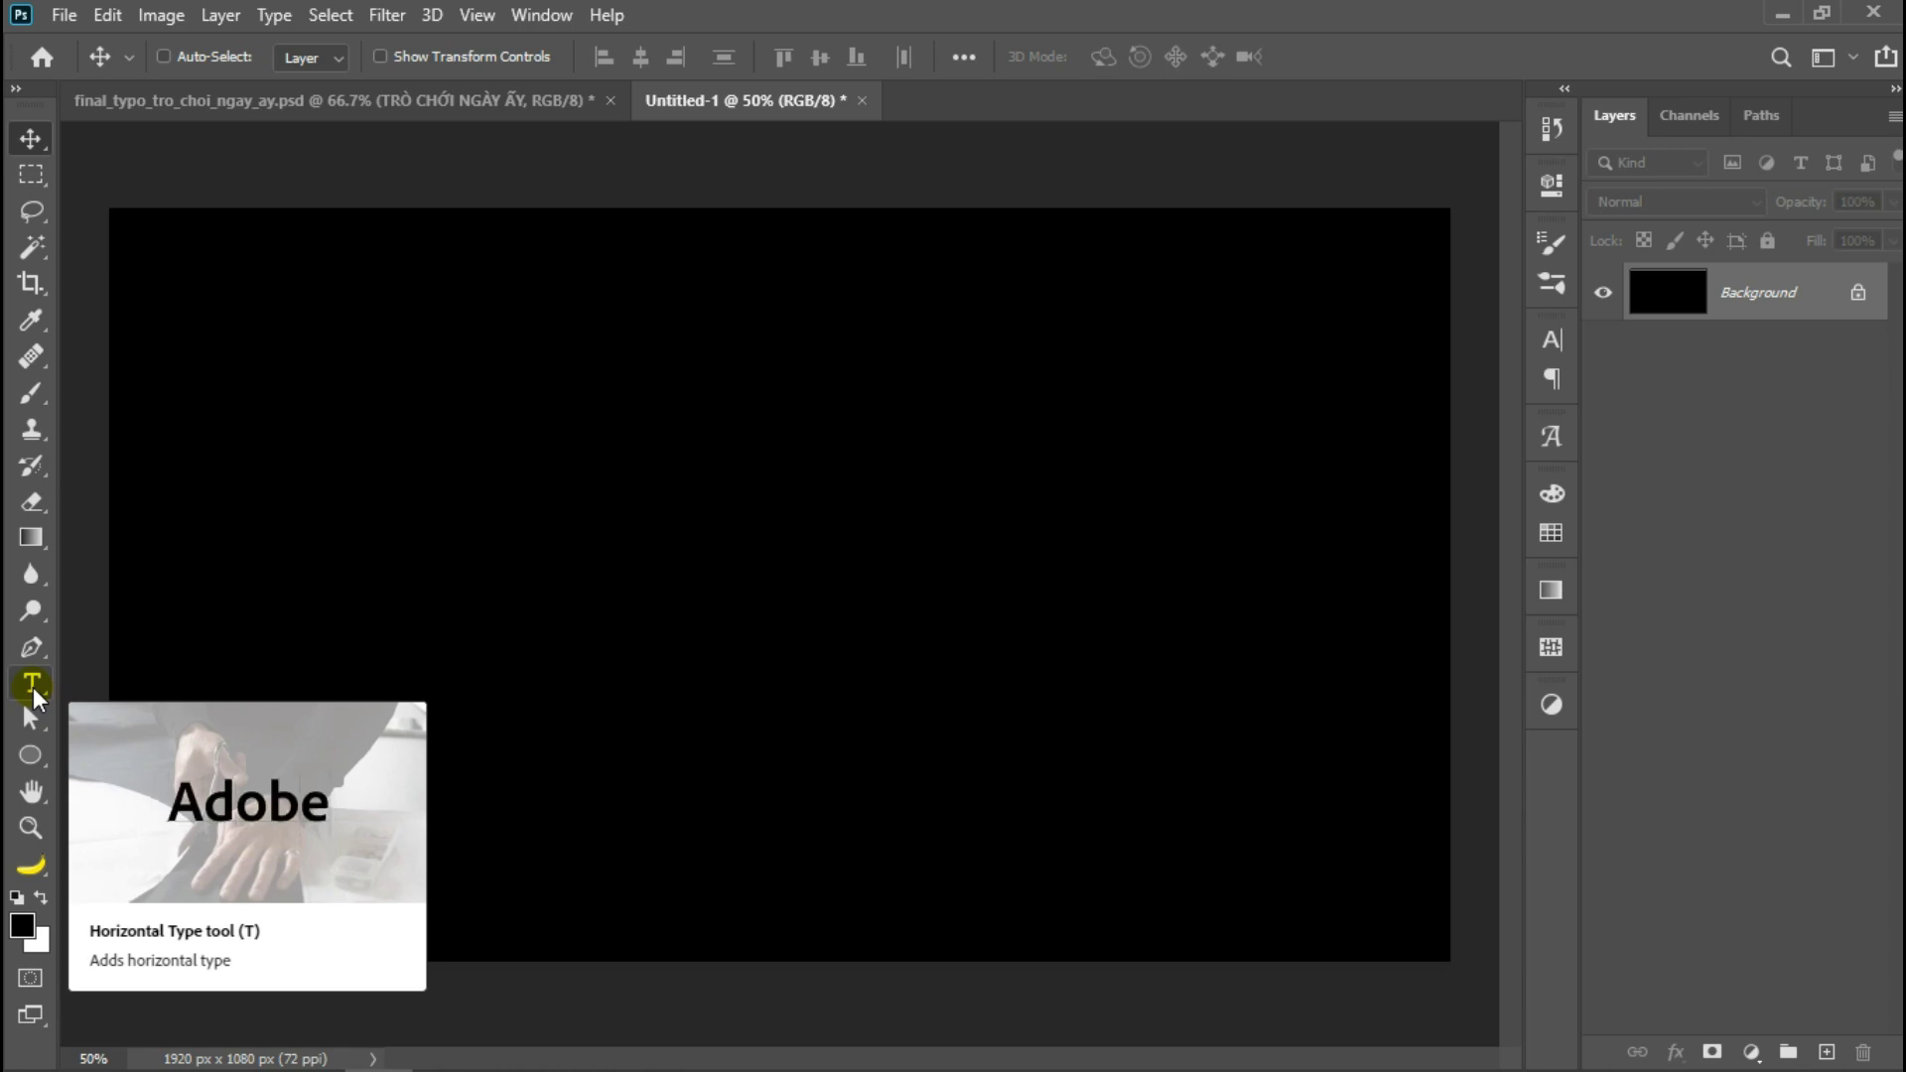
- Type the white two-line title 'TRÒ CHƠI' / 'NGÀY ẤY' with the Horizontal Type Tool
click(34, 689)
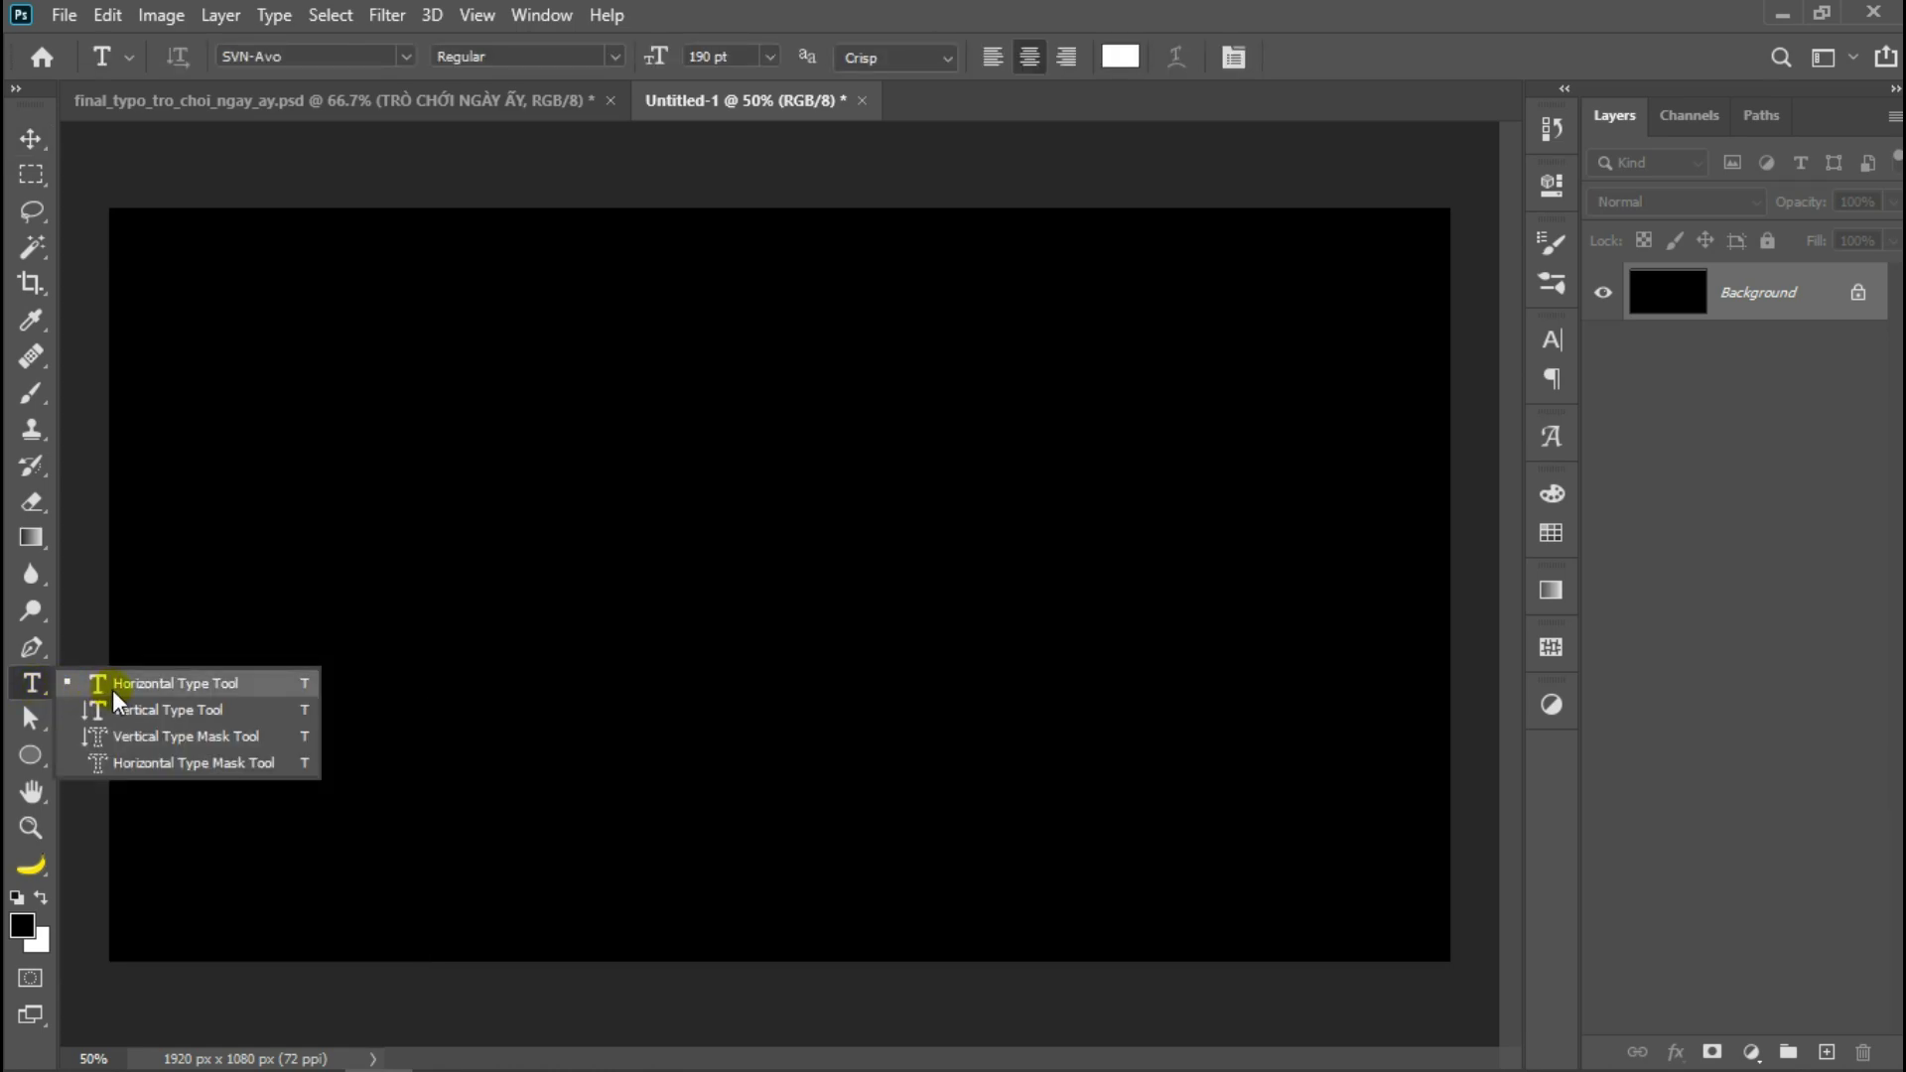
click(149, 684)
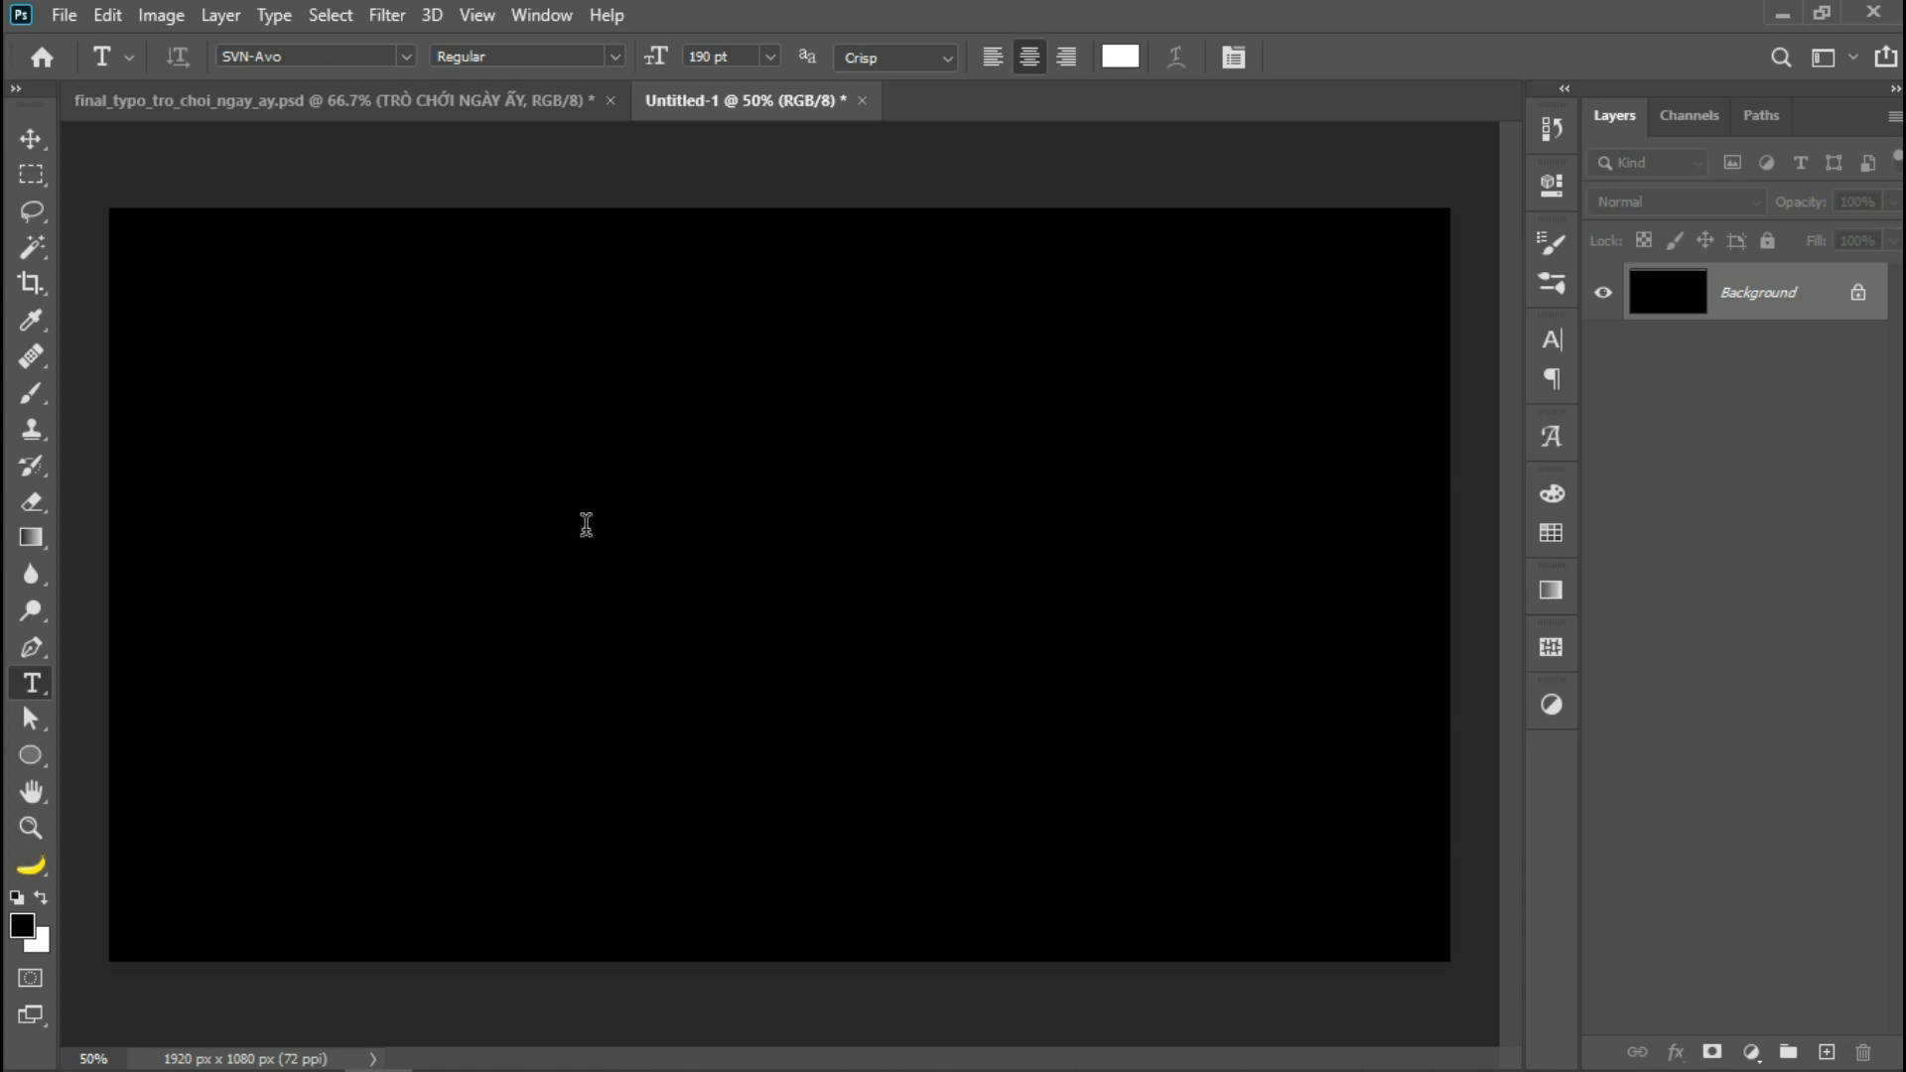
click(583, 524)
click(1130, 59)
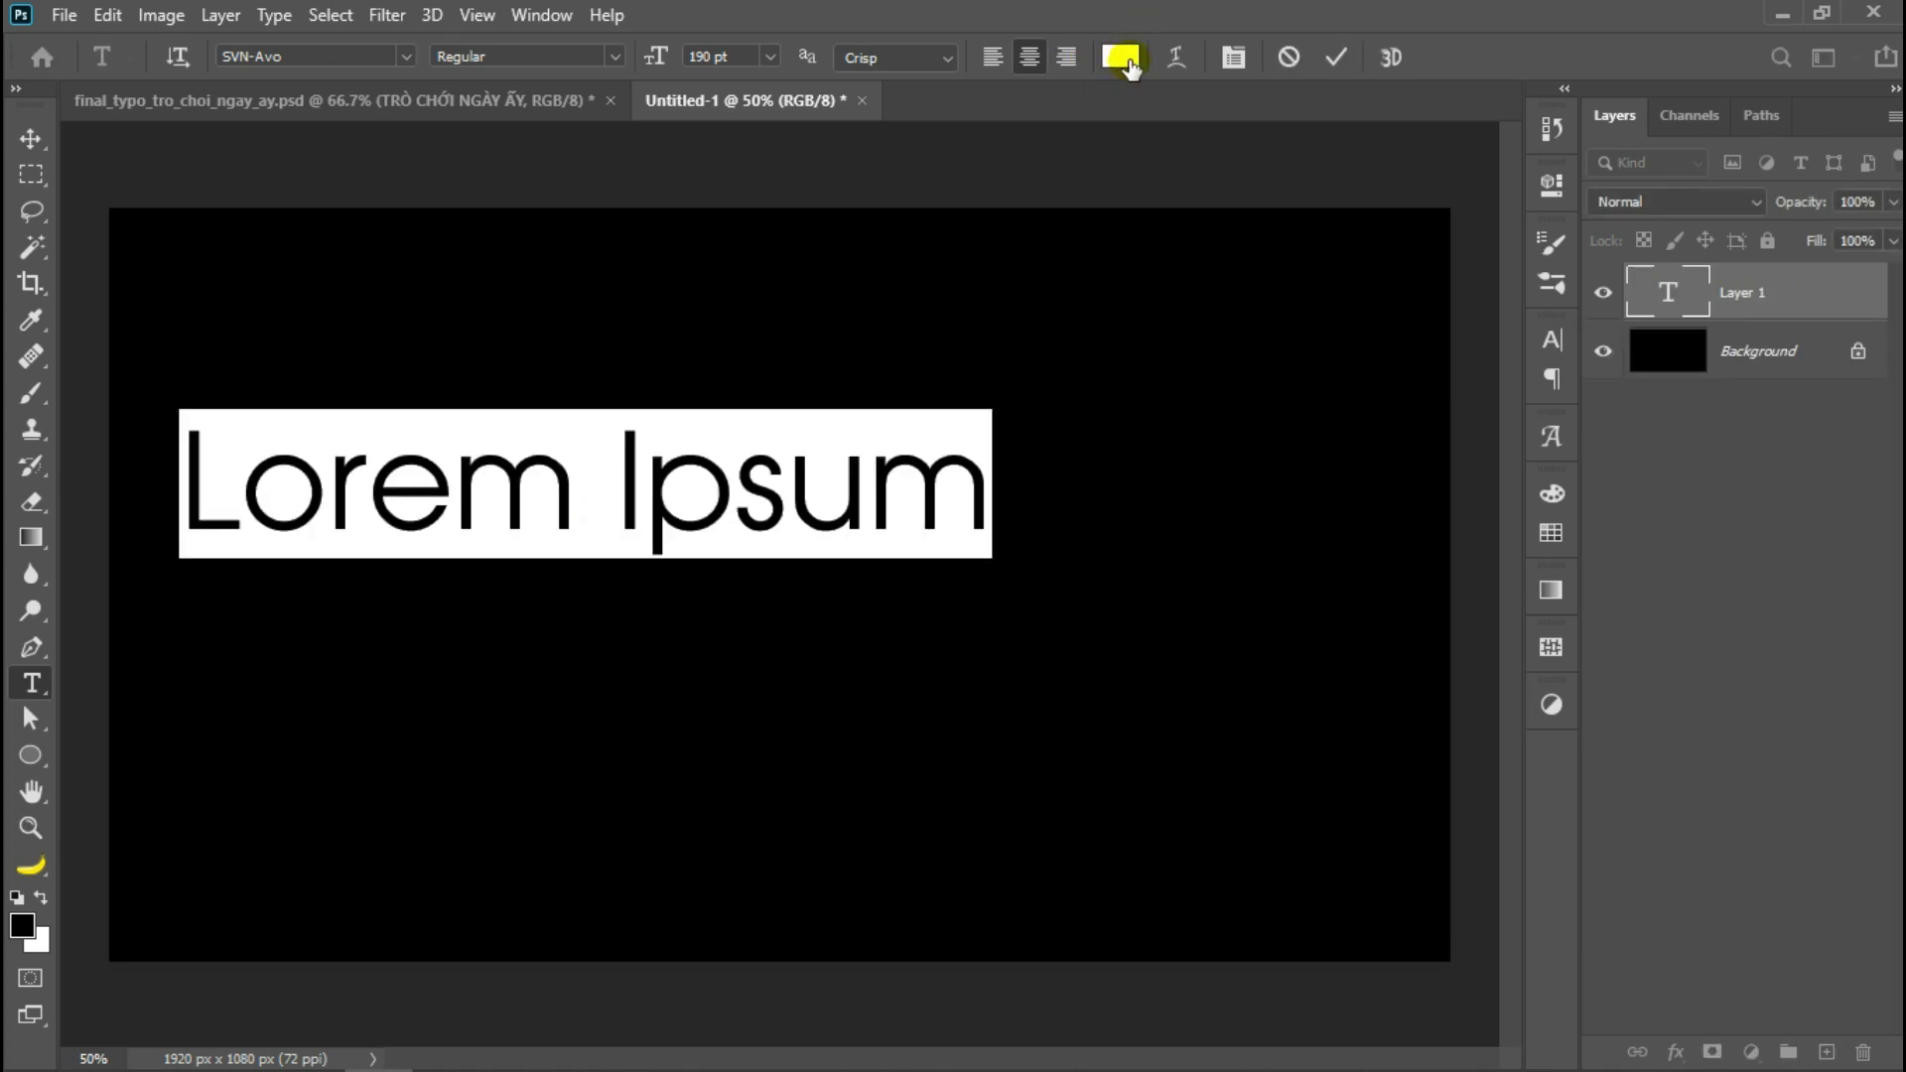
text(TRÒ CHƠI)
key(Return)
text(NG)
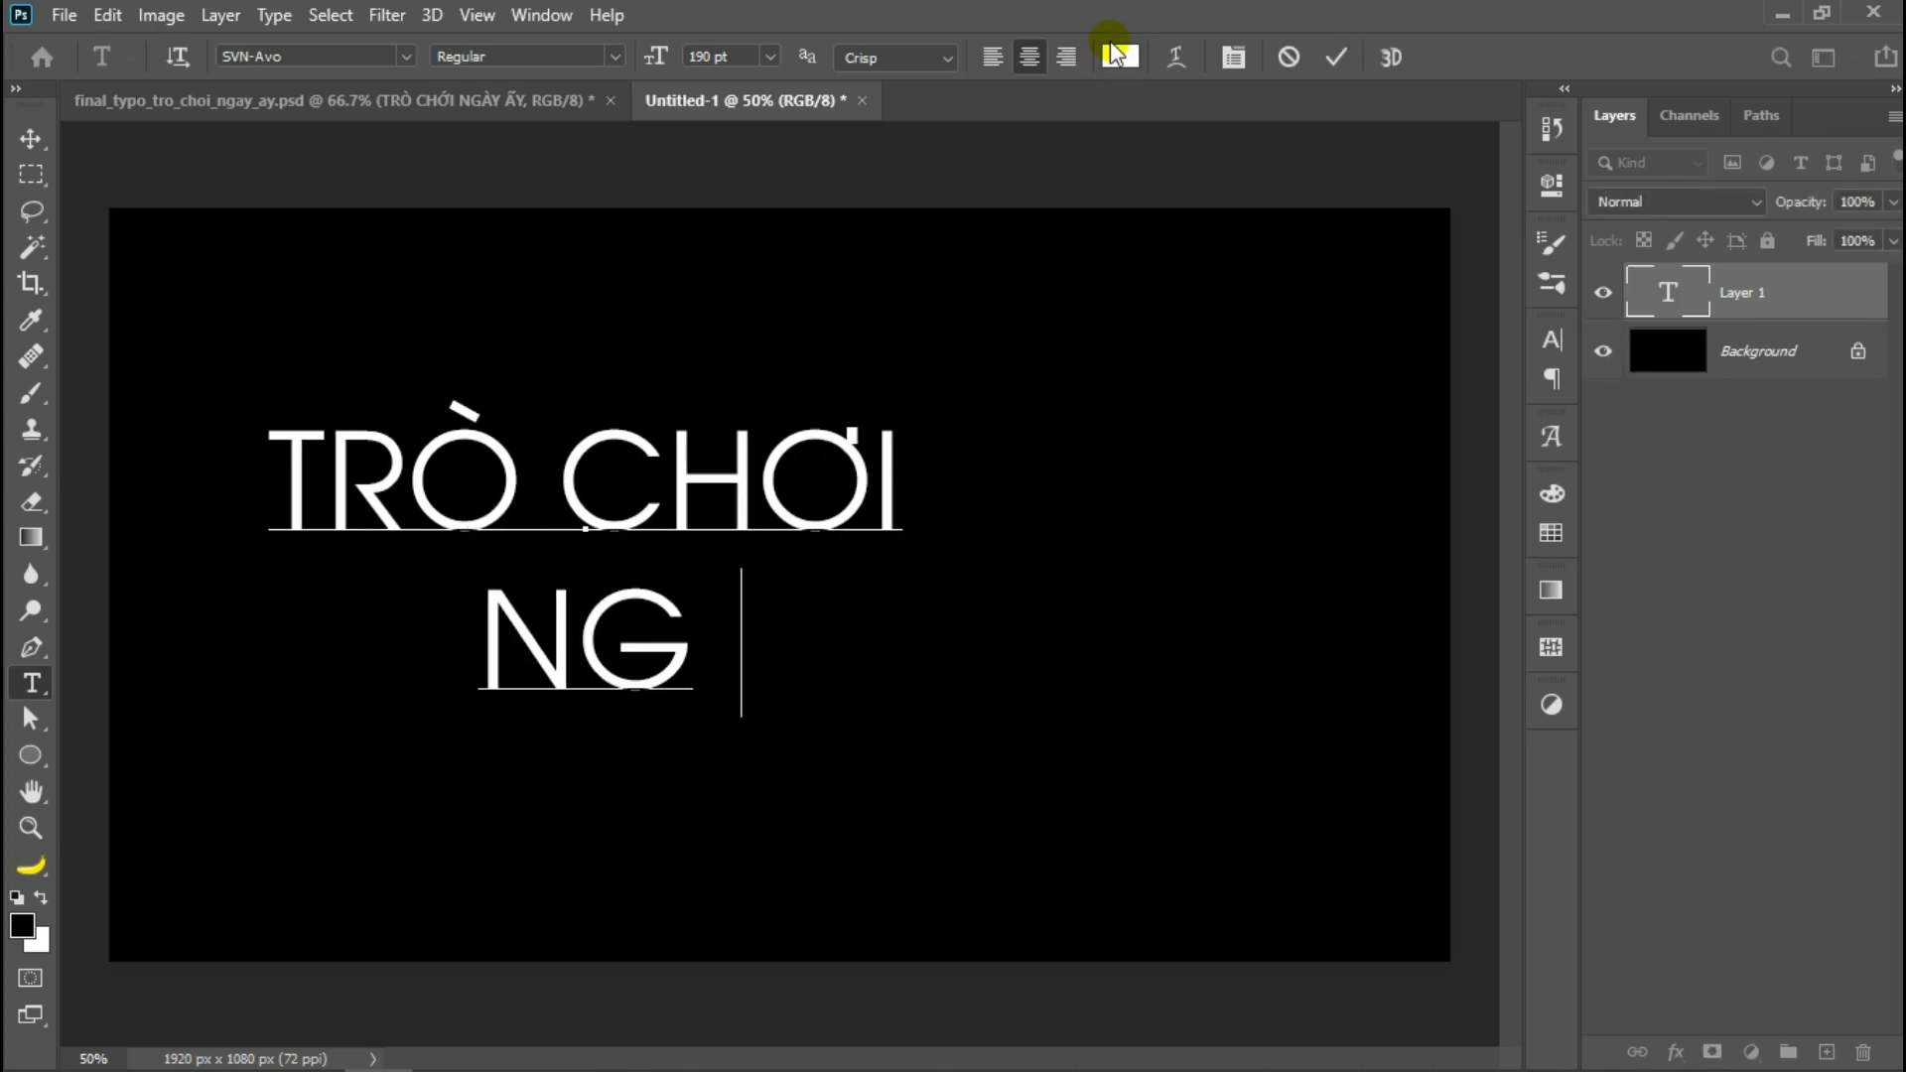
text(ÀY ẤY)
click(31, 138)
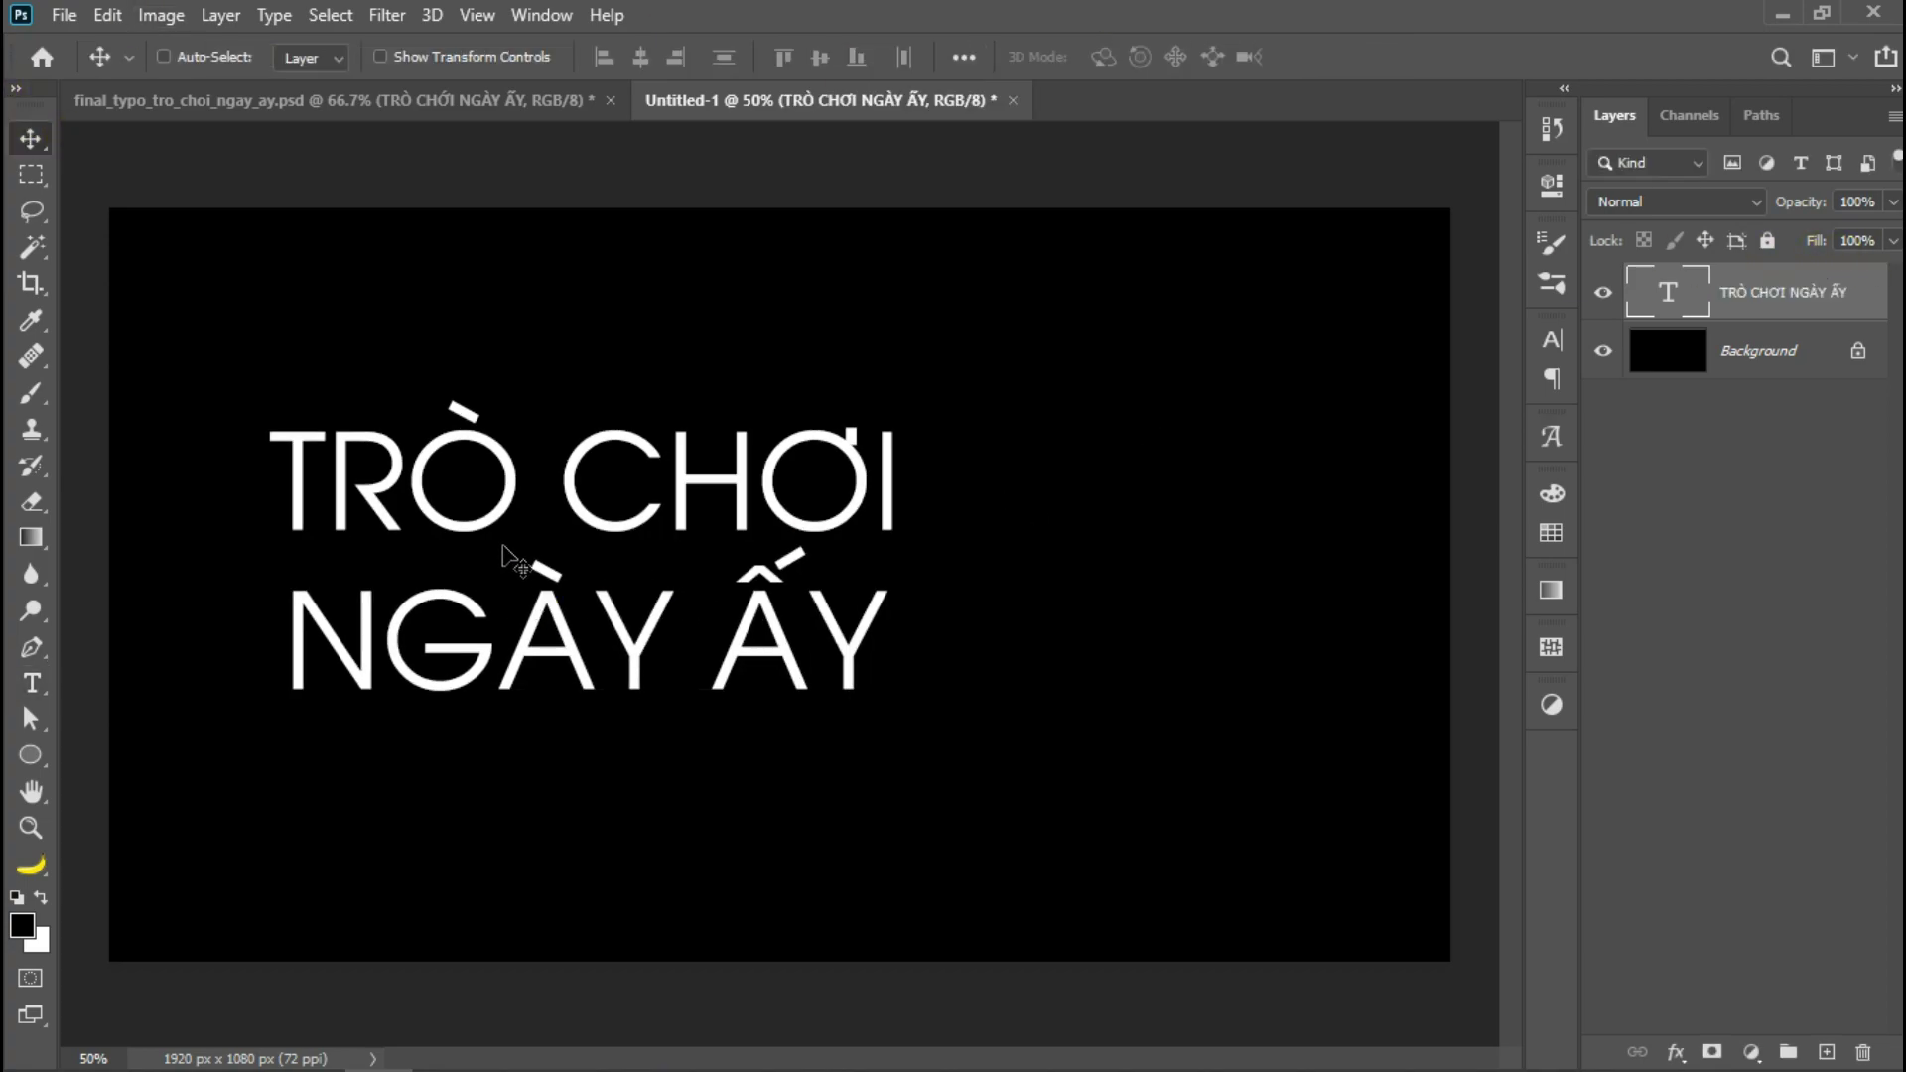
- Centre the title horizontally and vertically on the canvas, then drop the selection
key(ctrl)
key(ctrl+a)
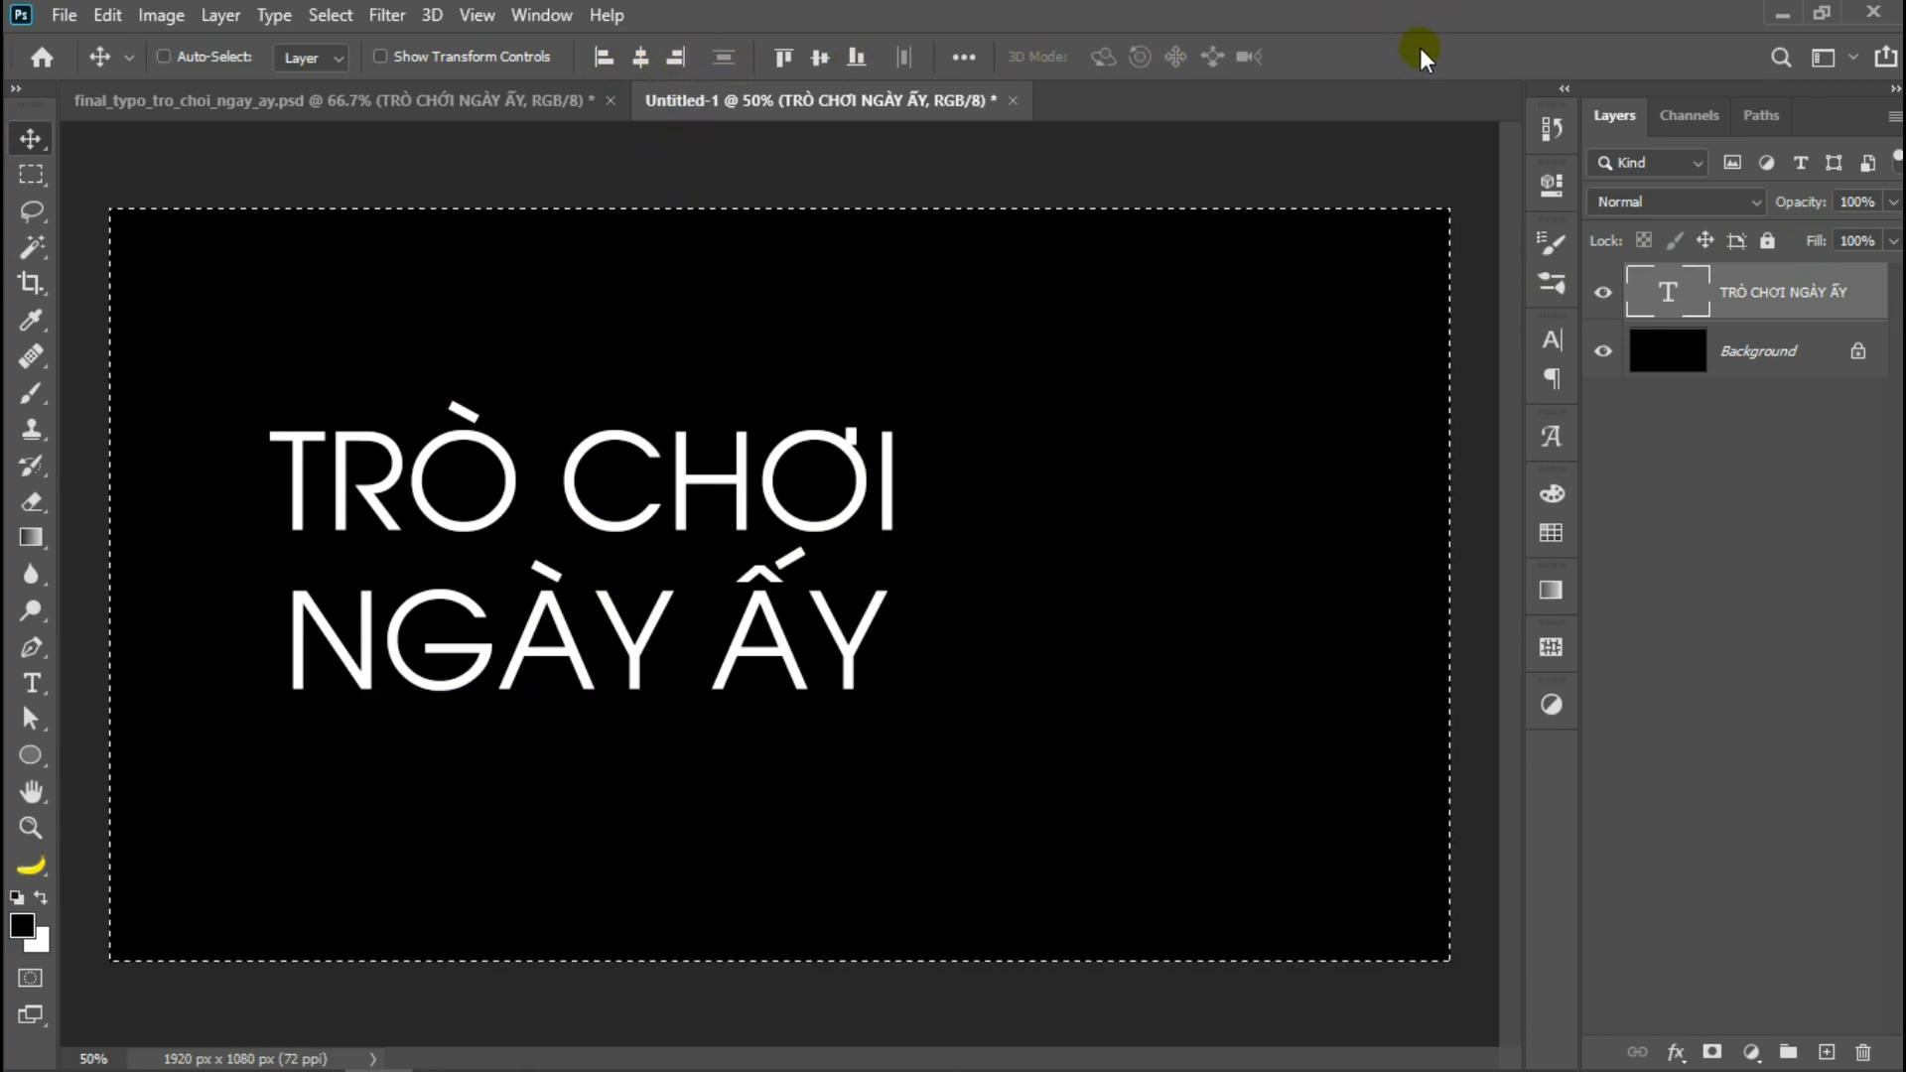
click(640, 57)
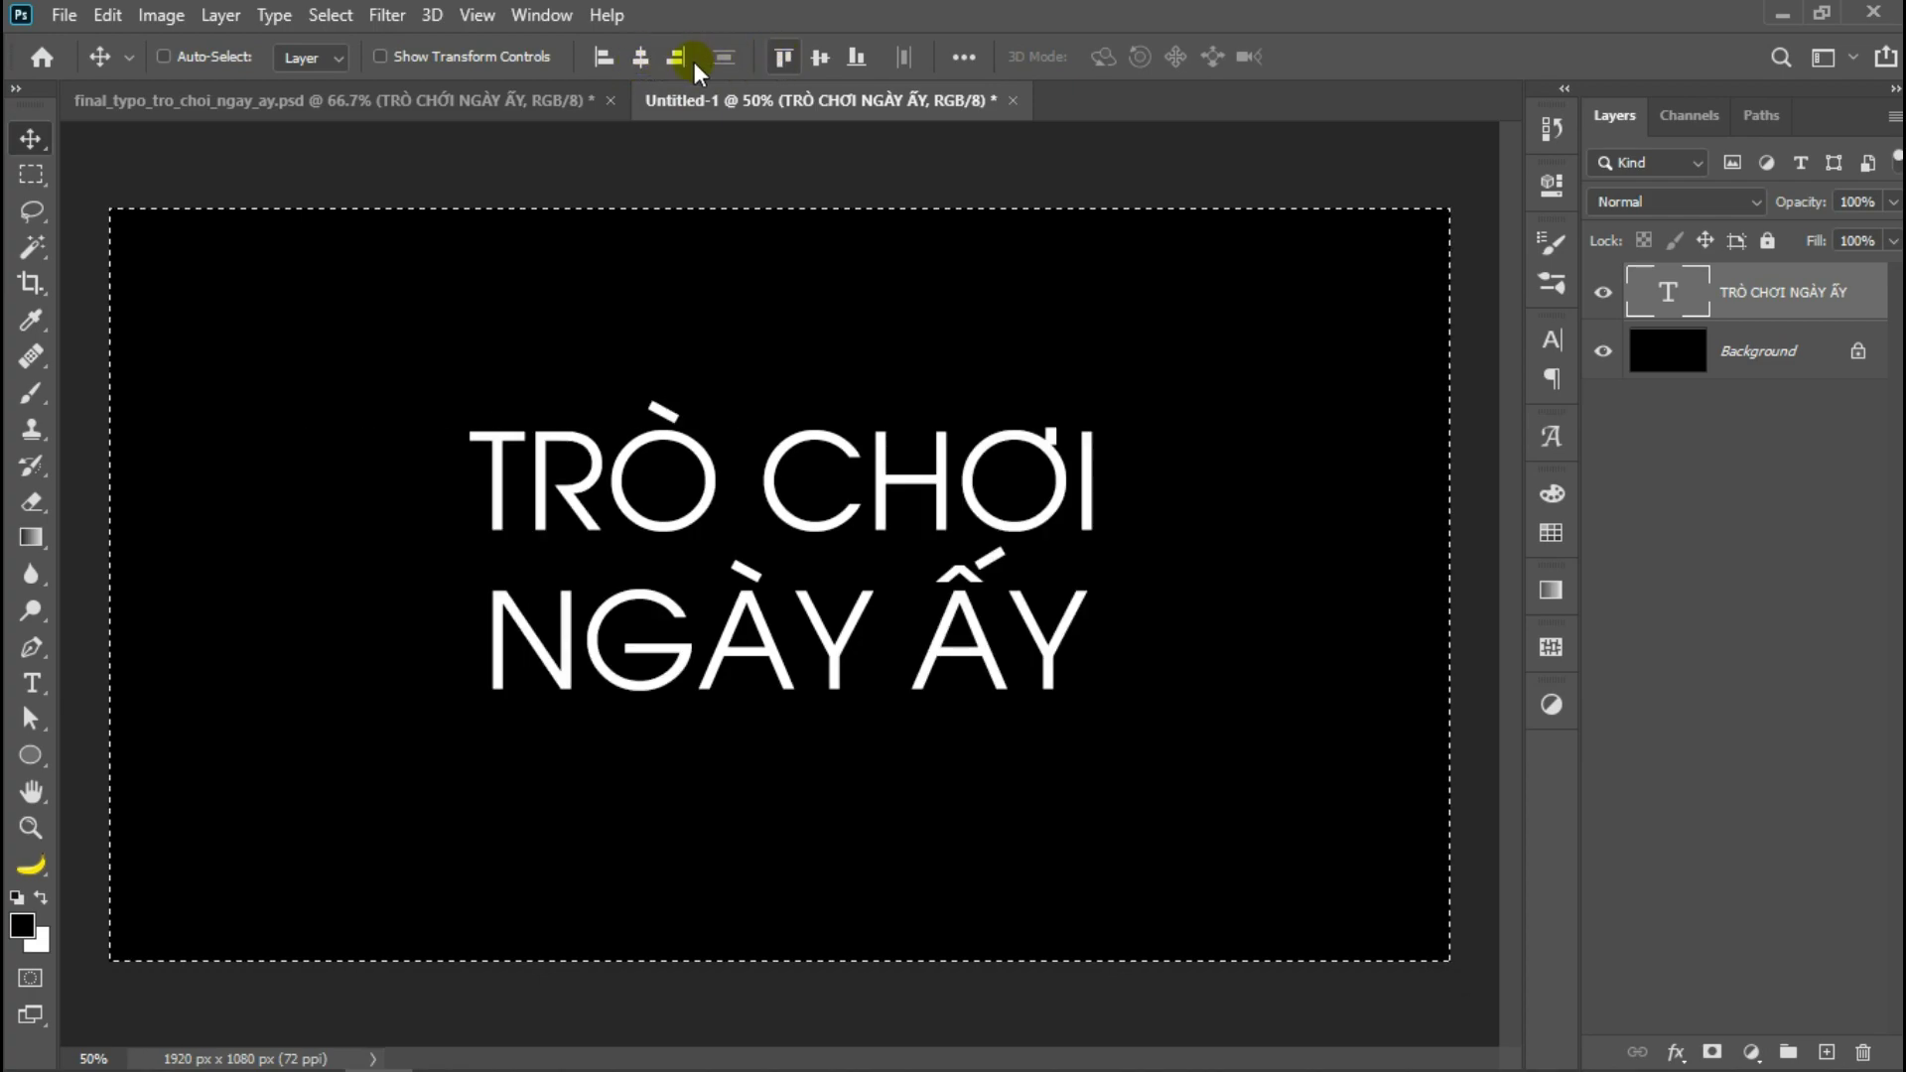
click(819, 58)
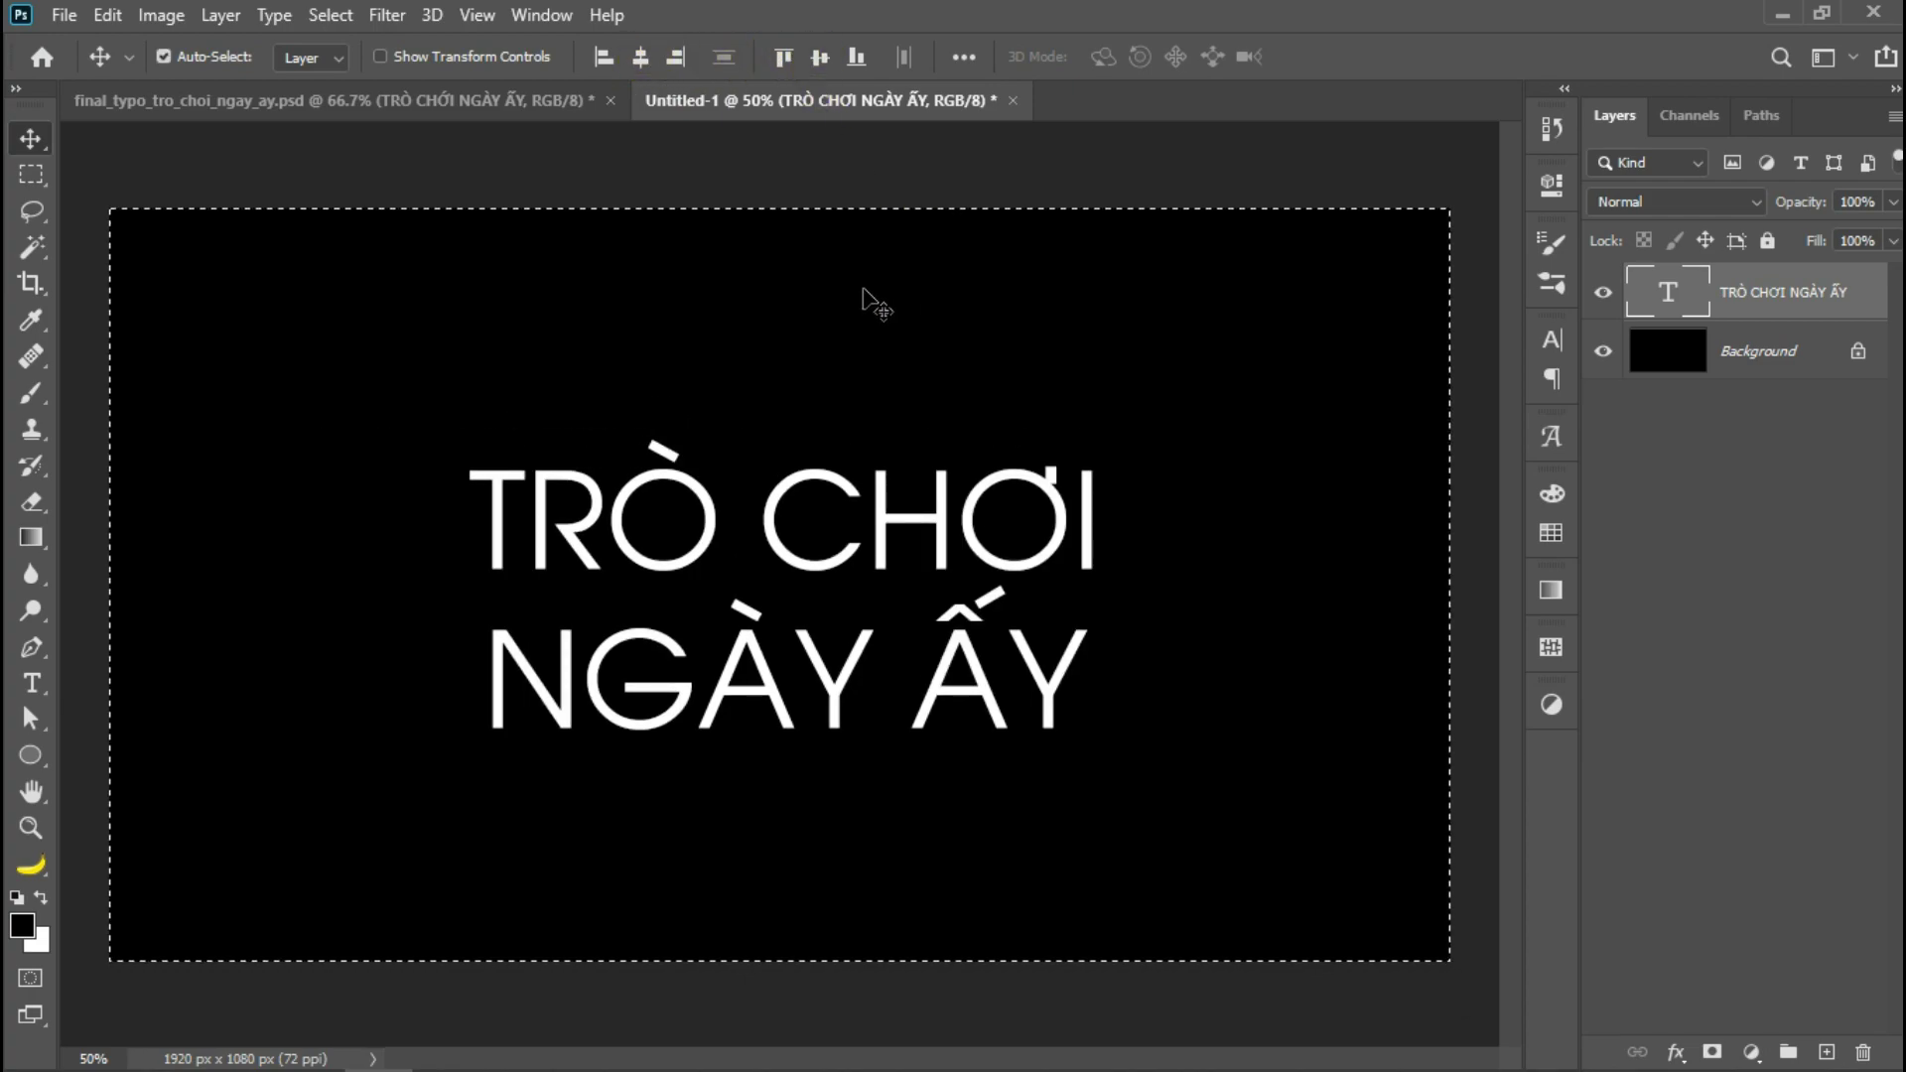
key(ctrl)
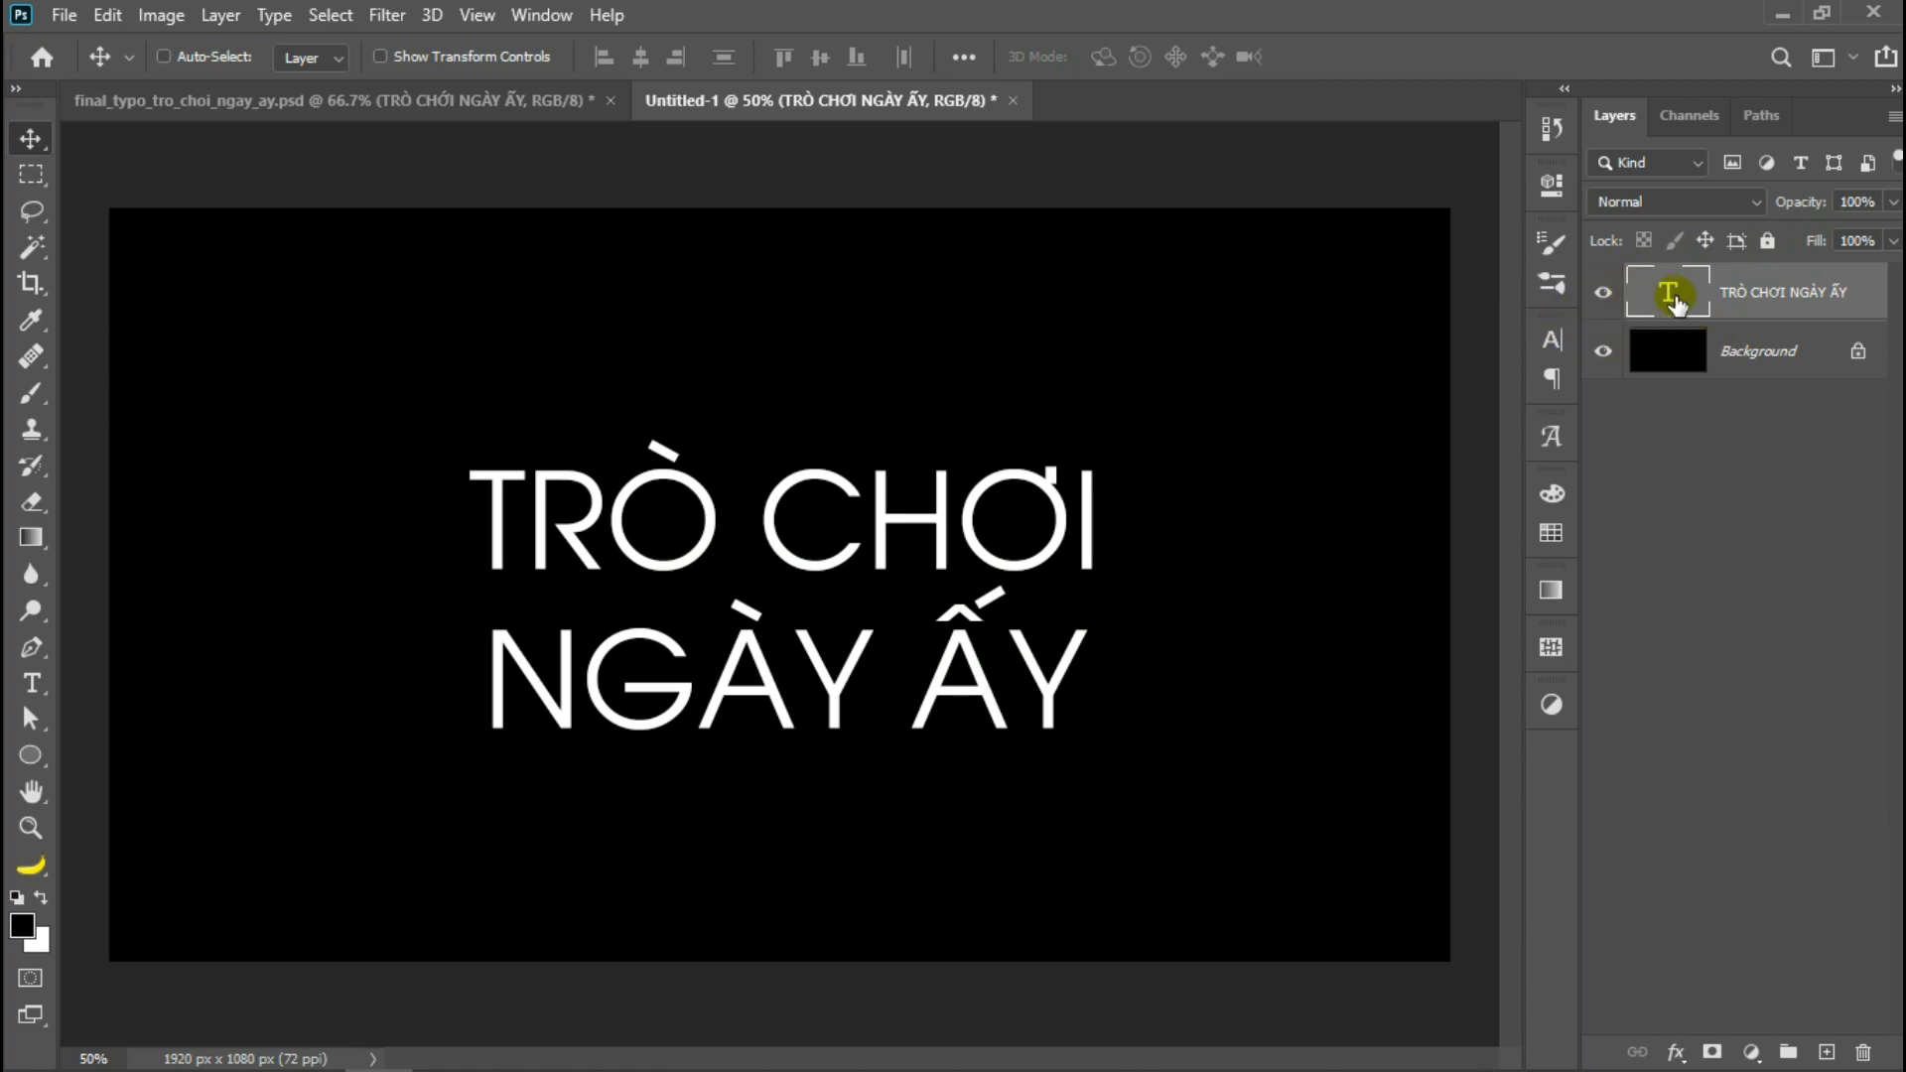
- Change the title's font to FZ SlugHalf
double_click(1668, 291)
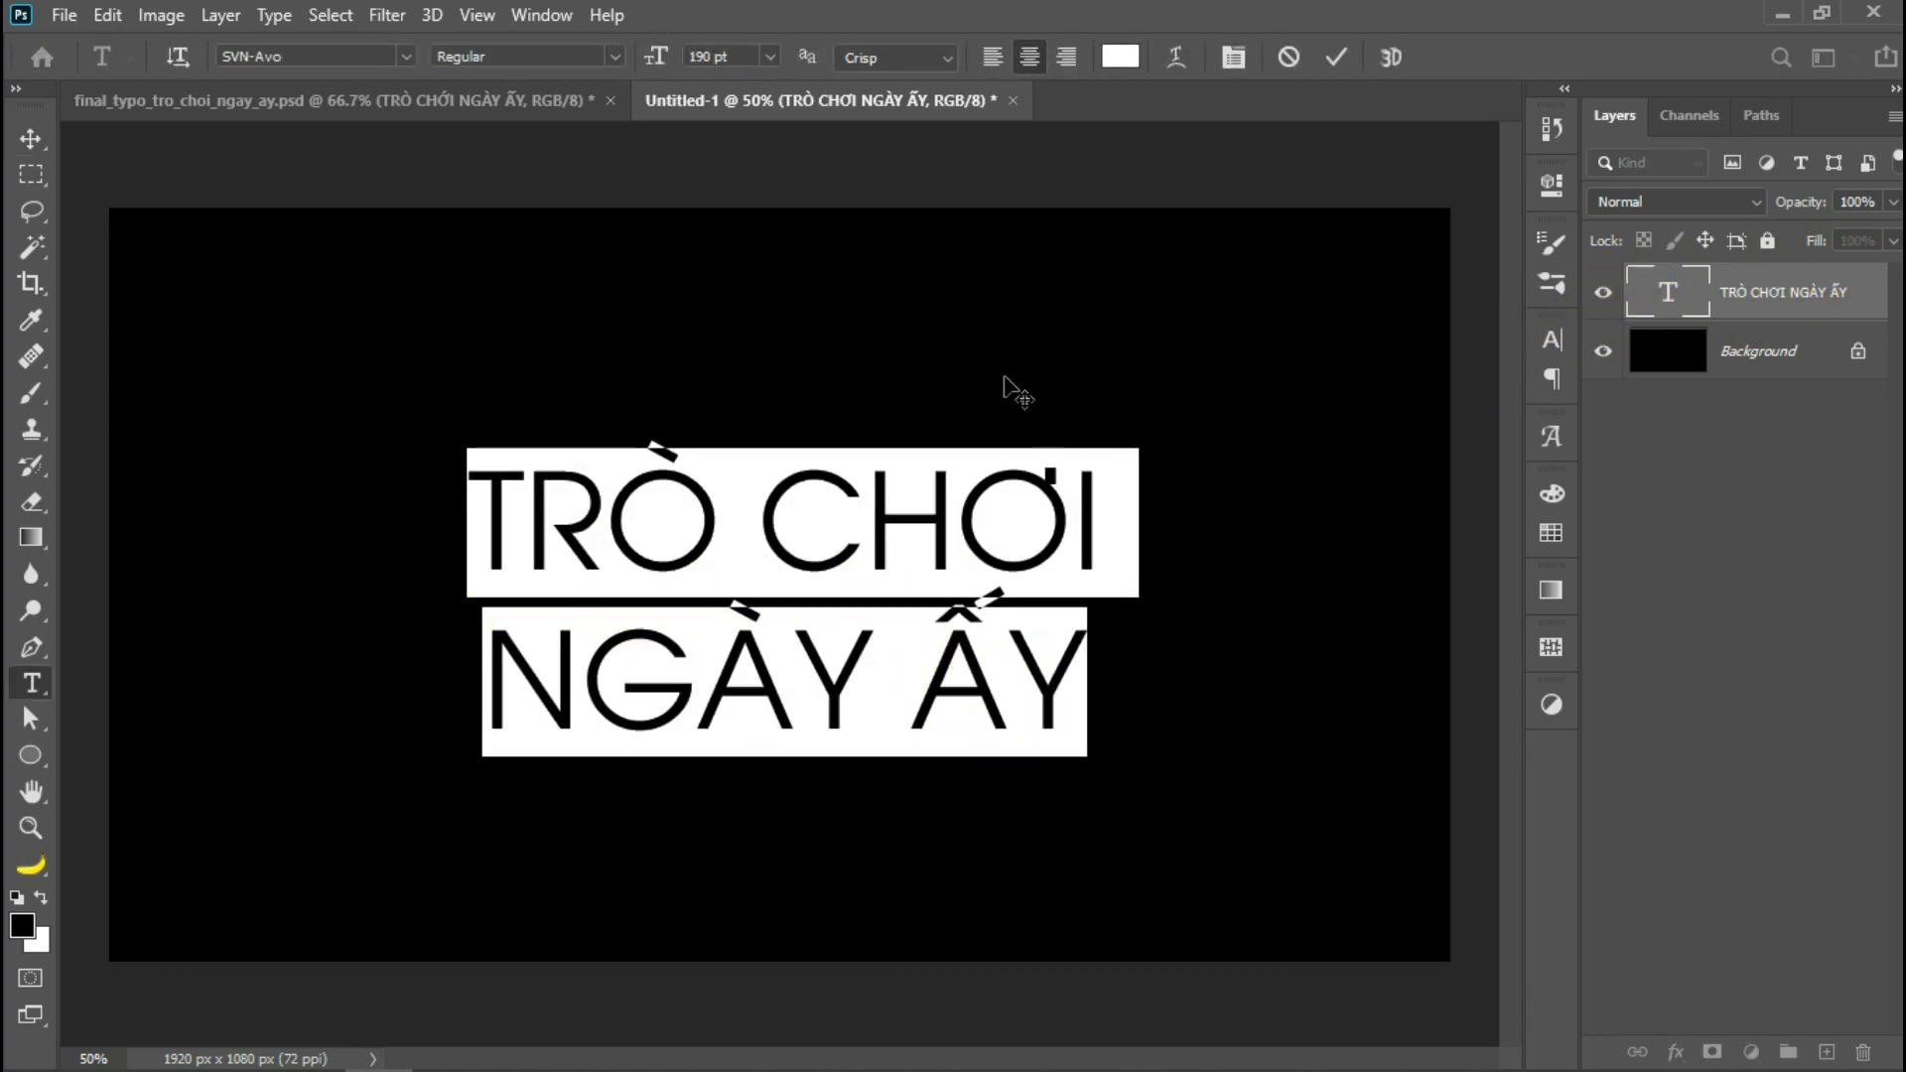
click(406, 57)
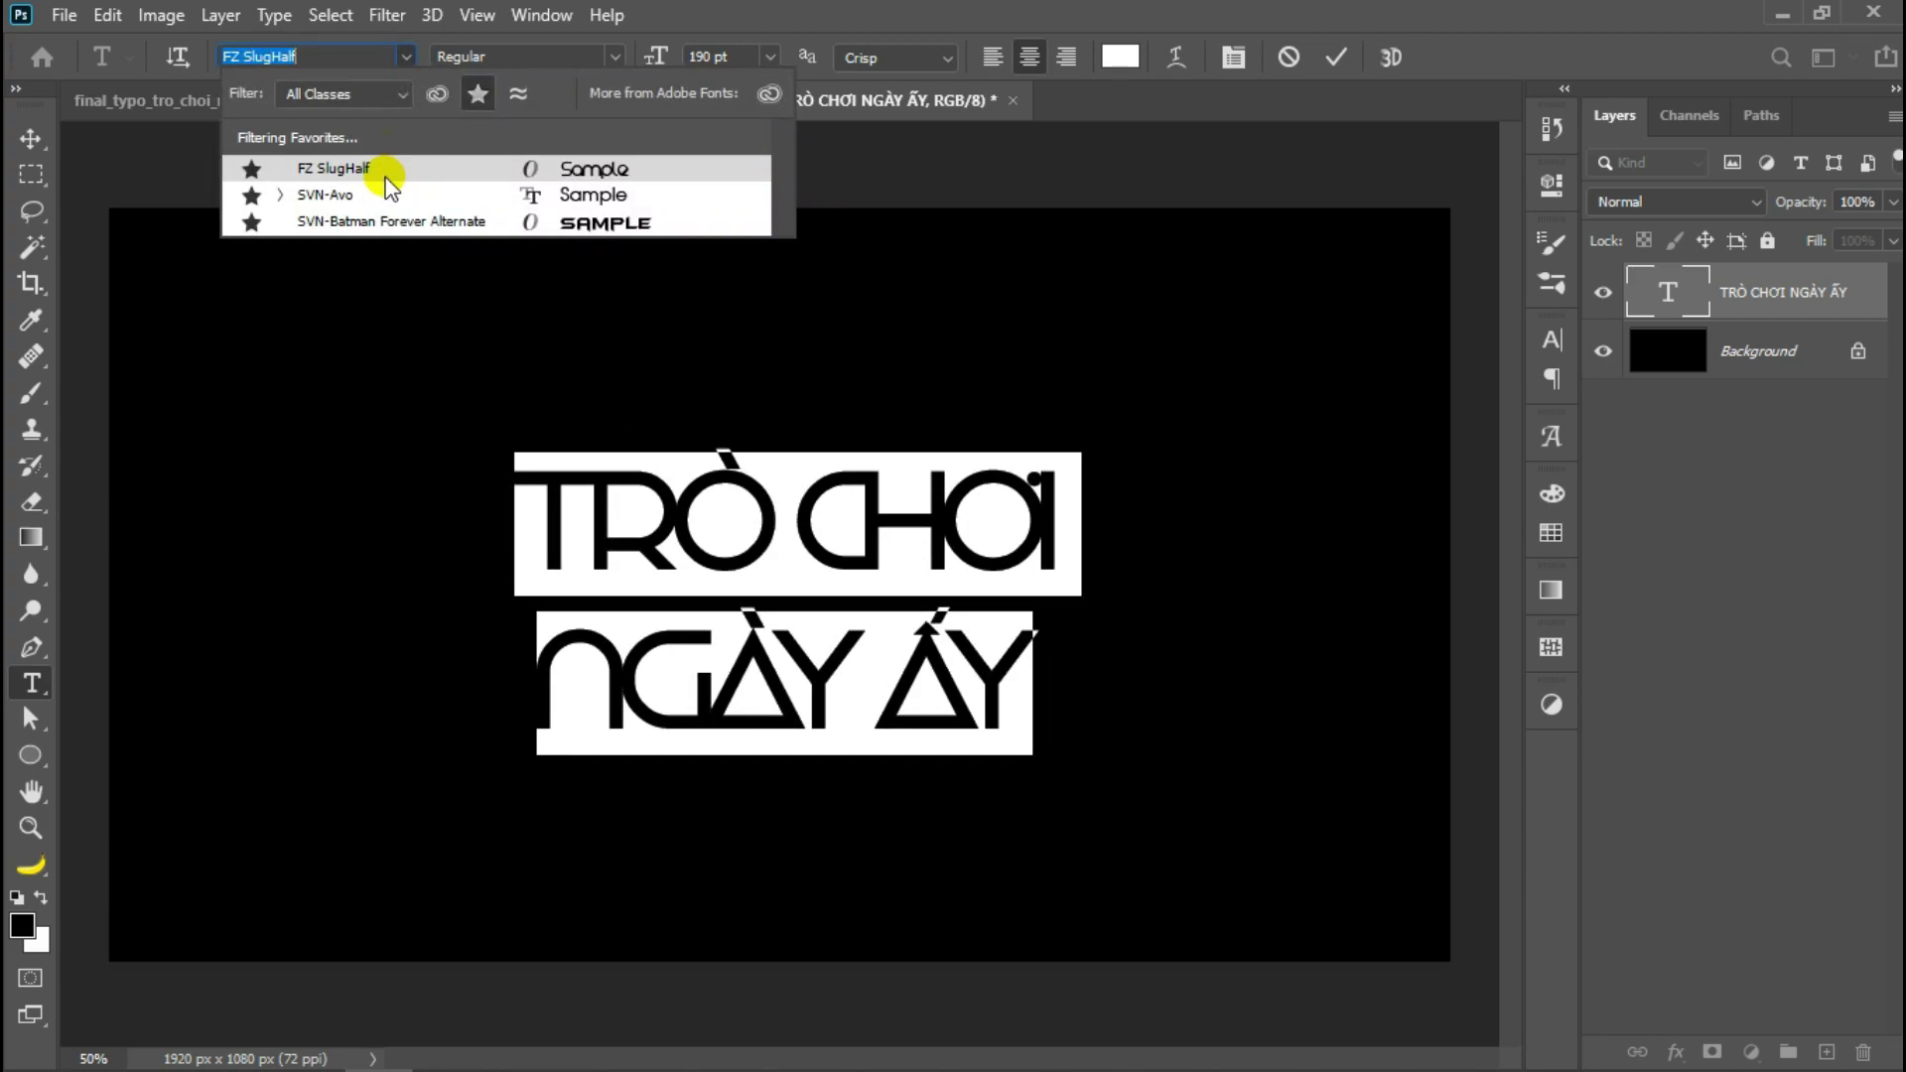
click(385, 173)
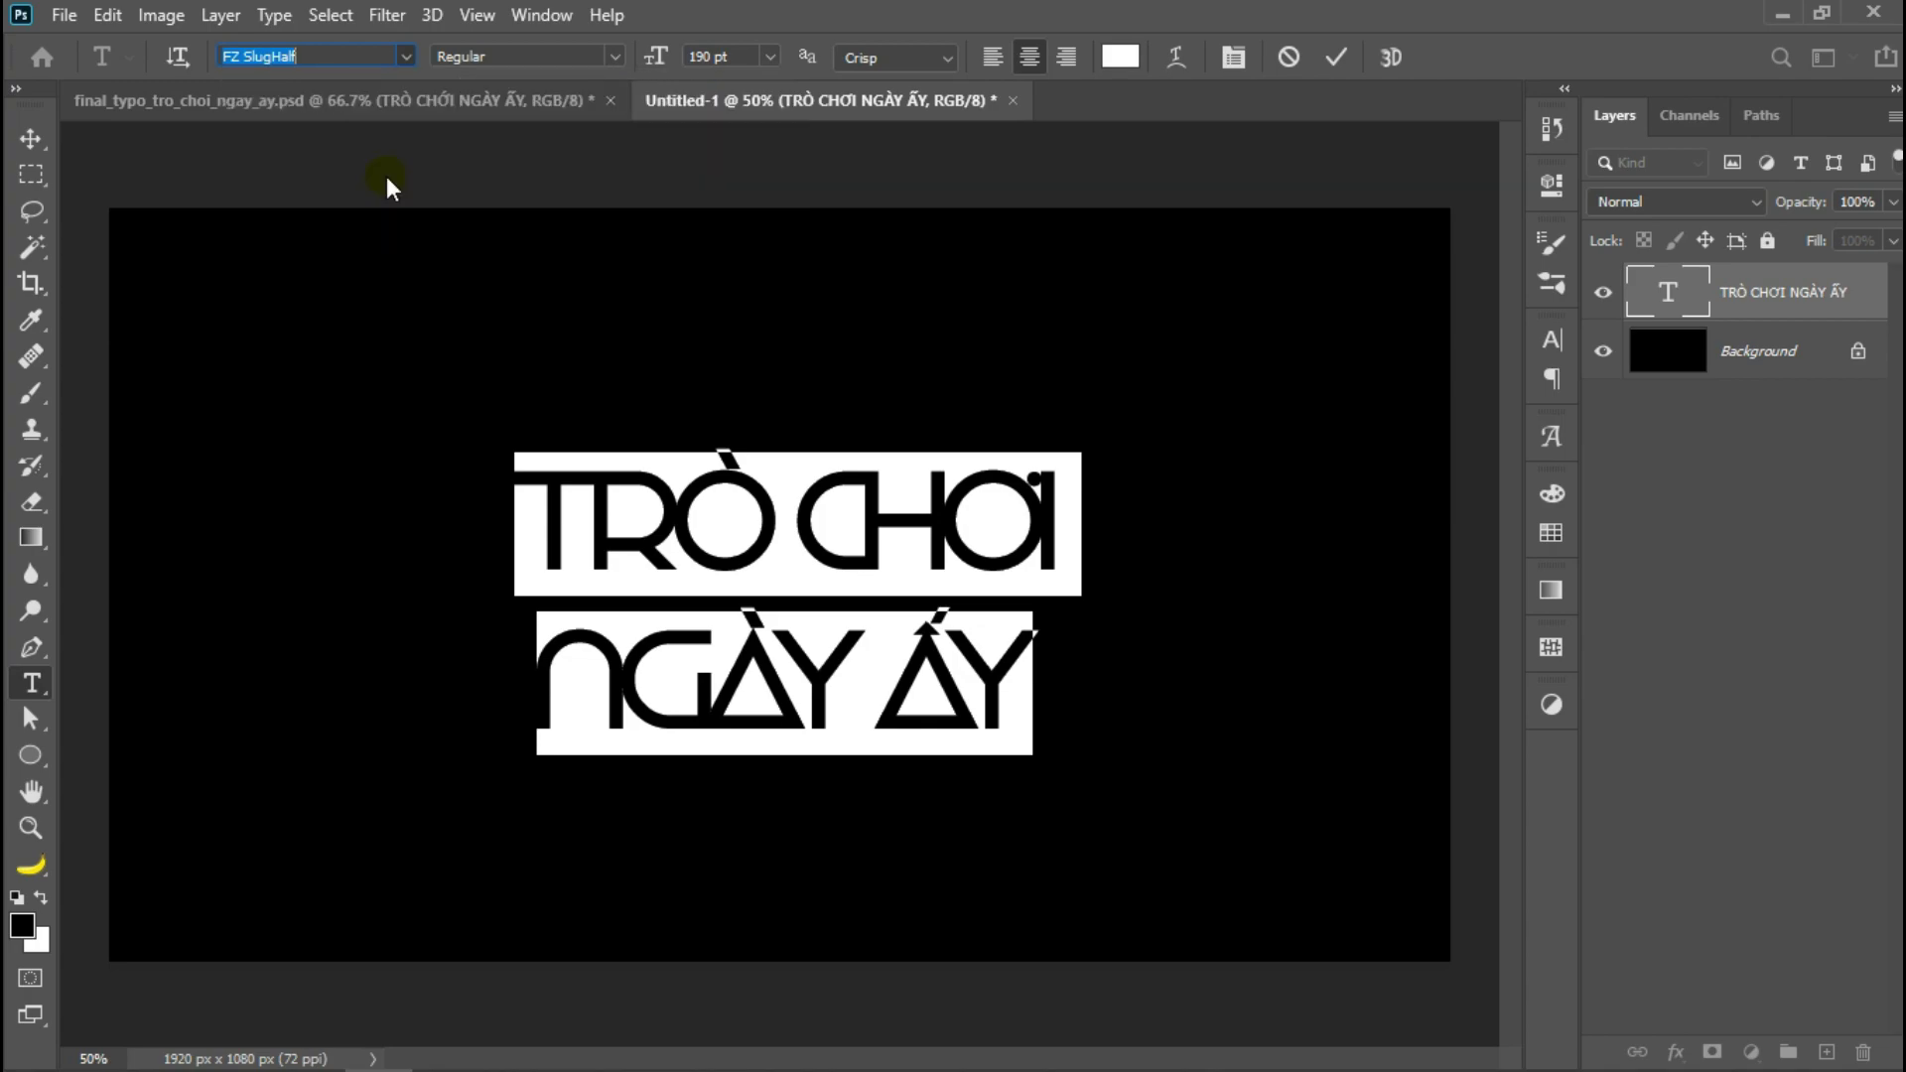
key(ctrl+Return)
key(v)
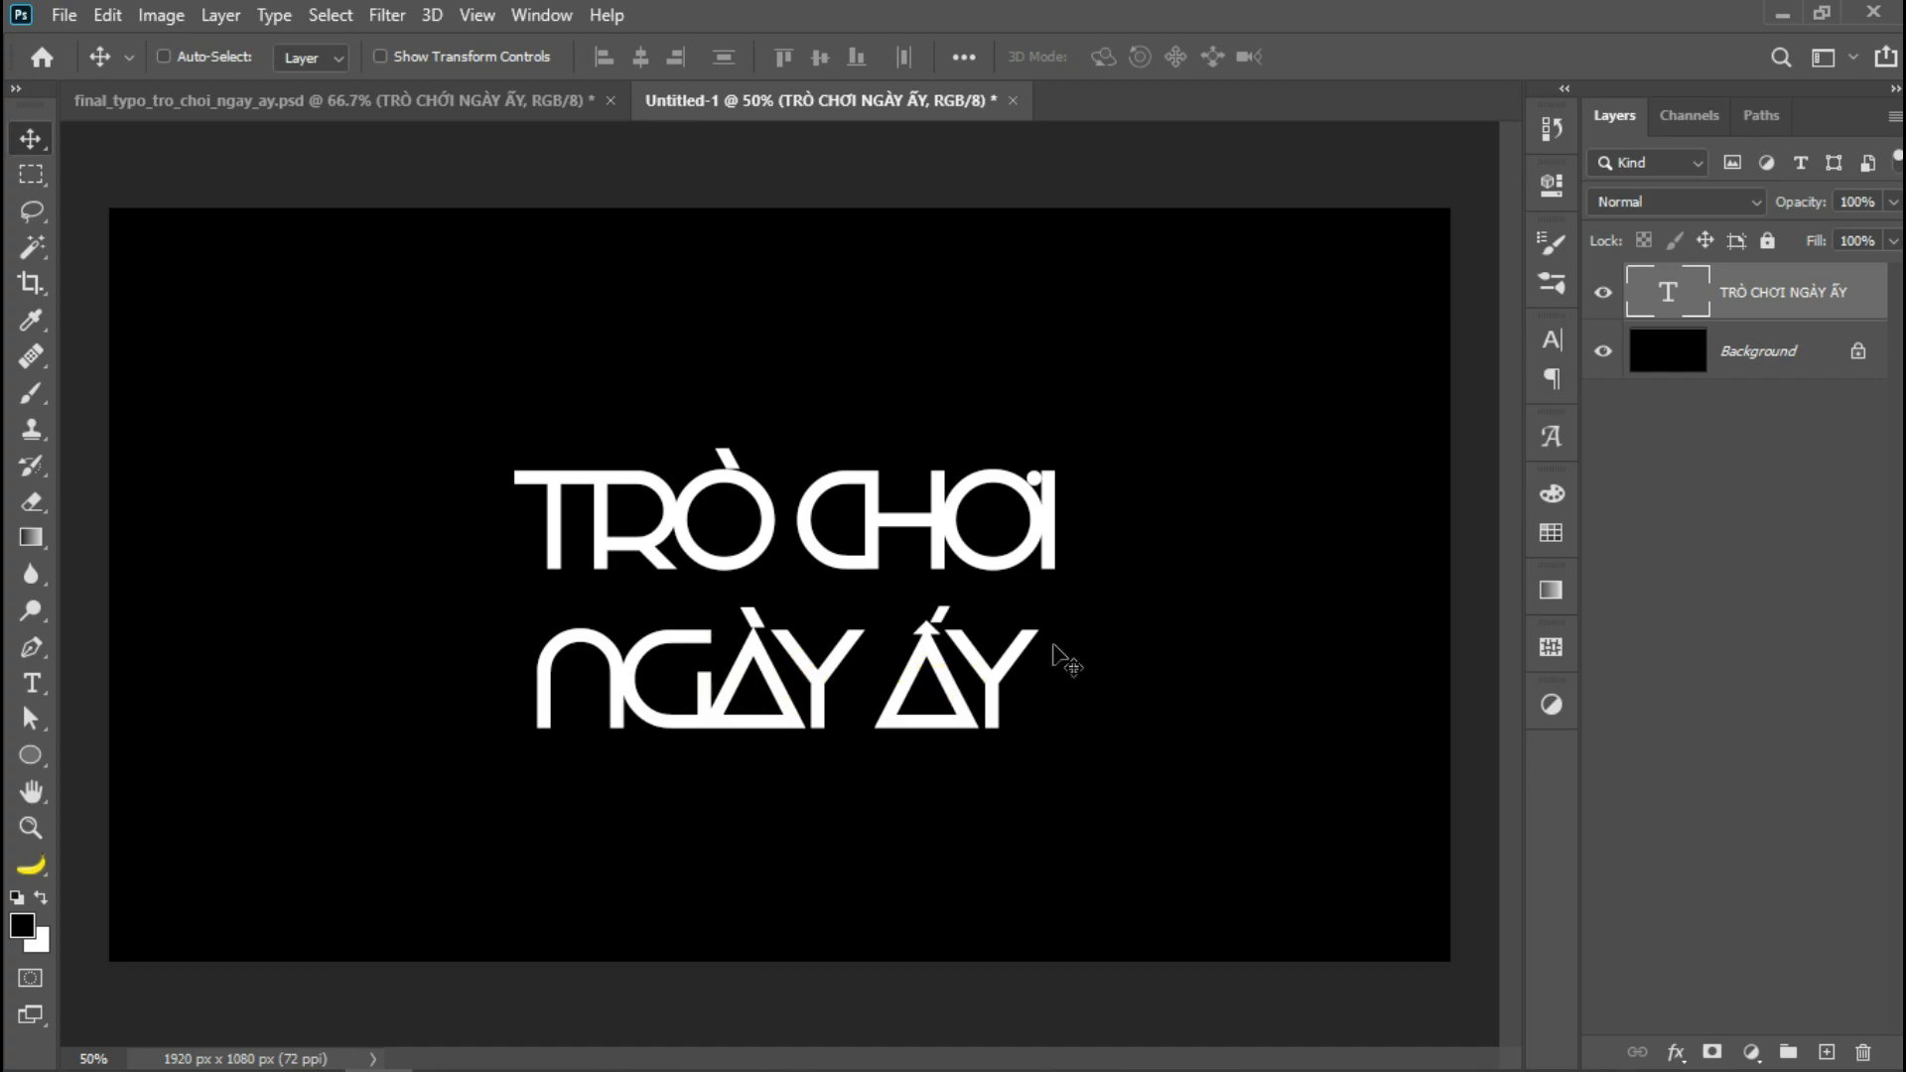
- Set the title's tracking to 150 in the Character panel, then view the final_typo reference
double_click(1670, 294)
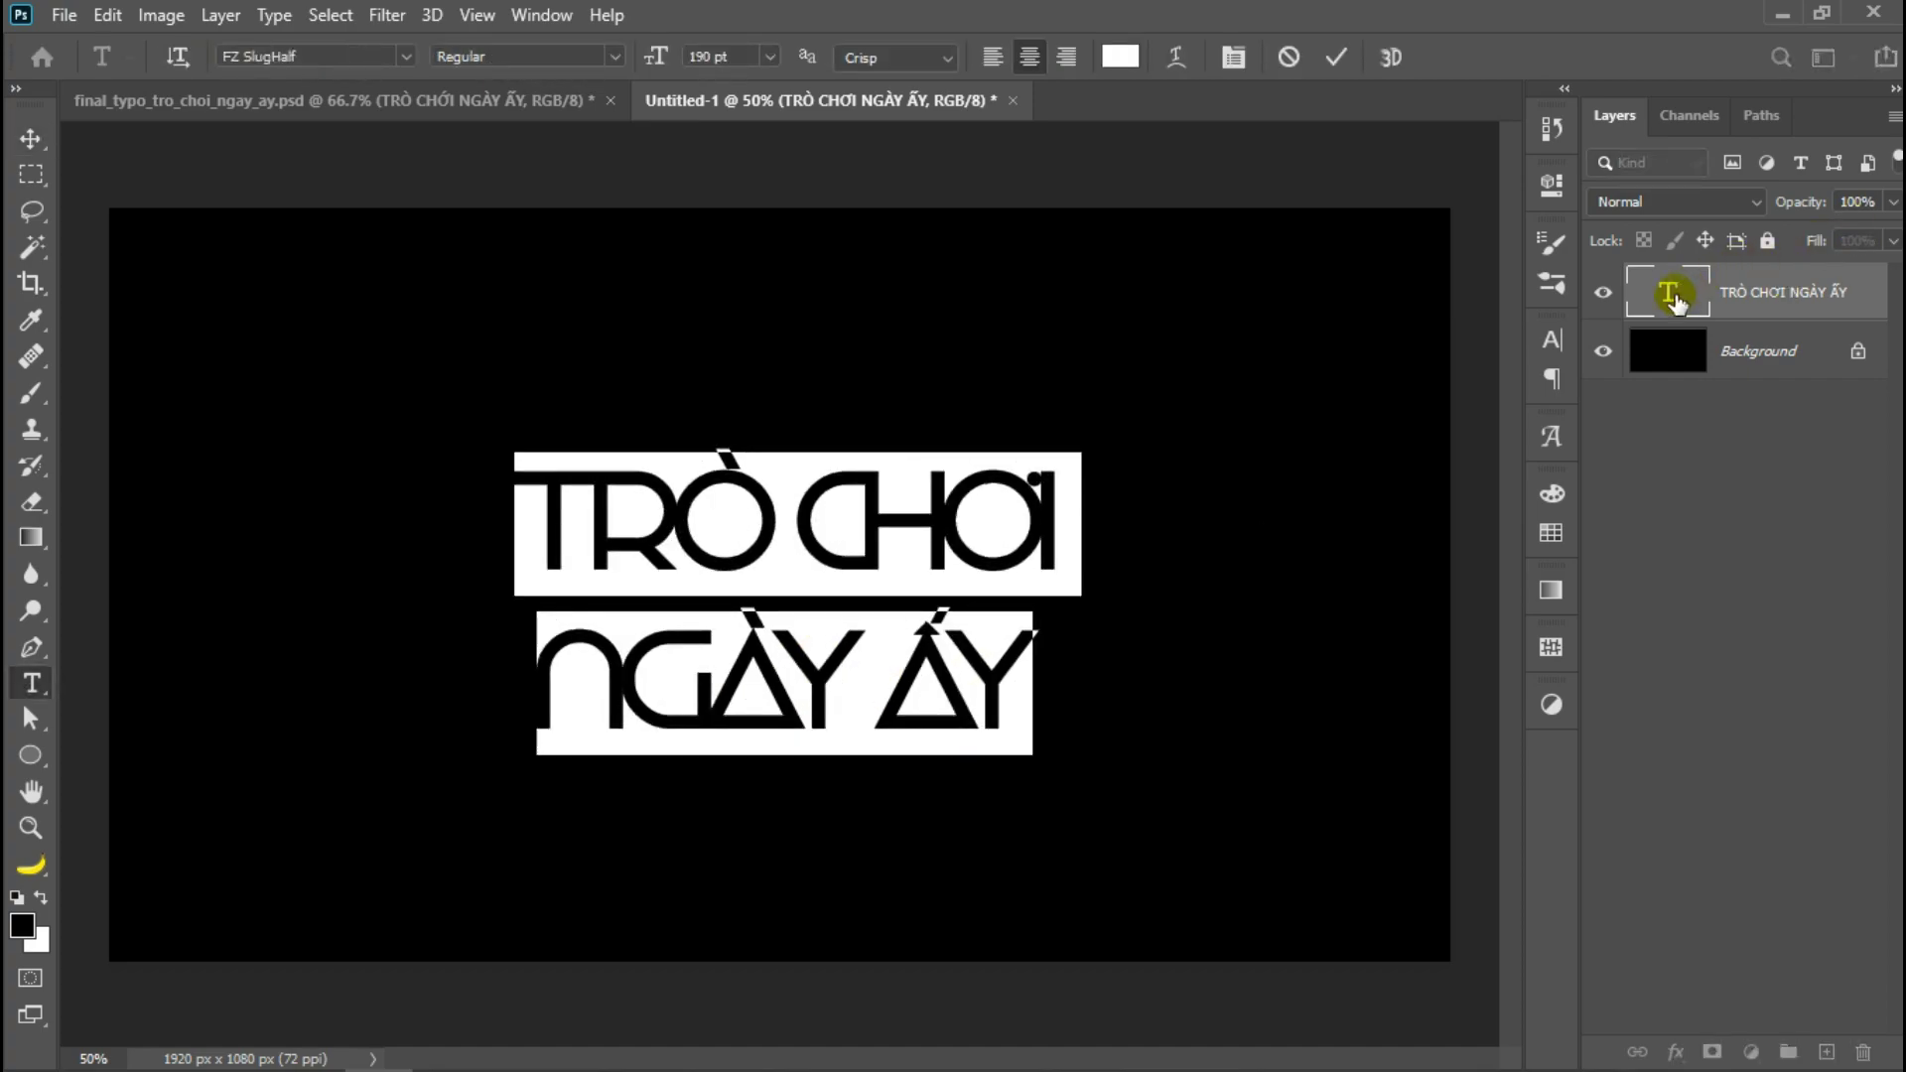
click(1551, 342)
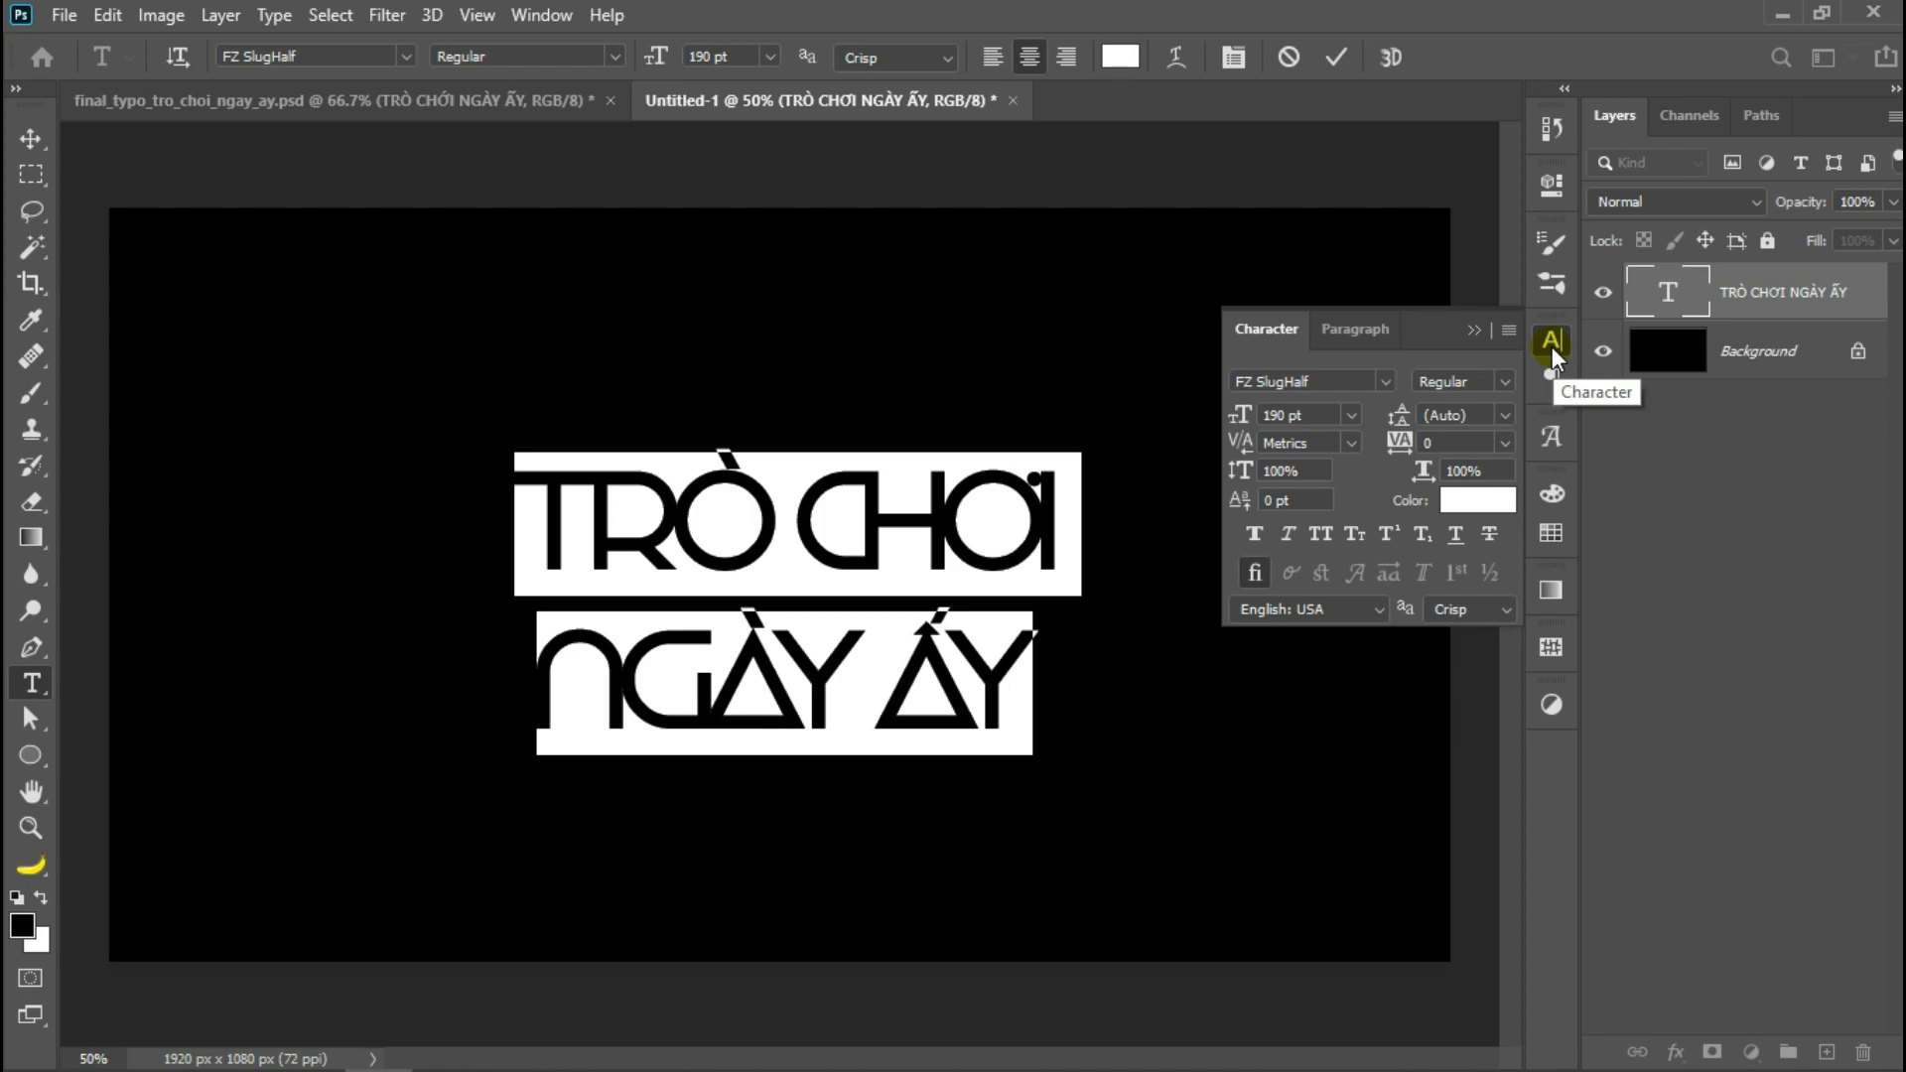
click(1552, 347)
click(536, 15)
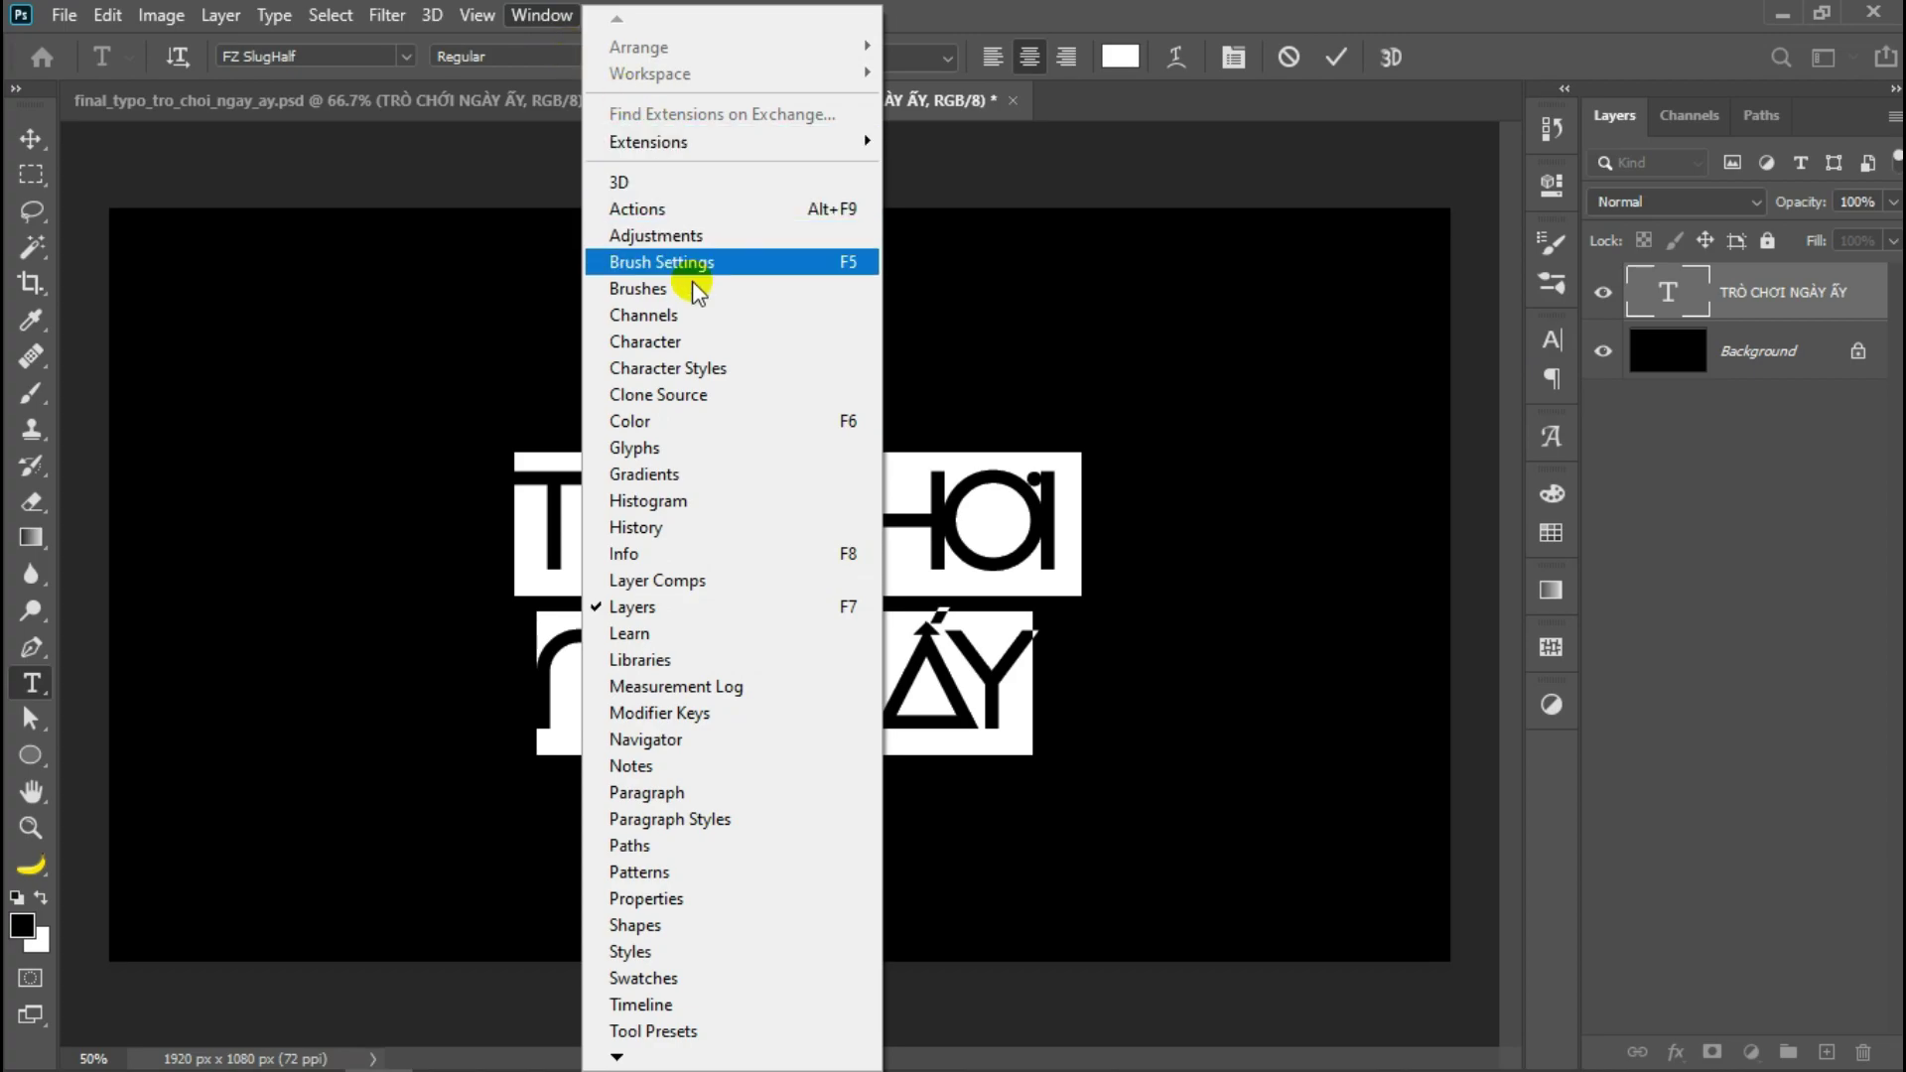
click(692, 342)
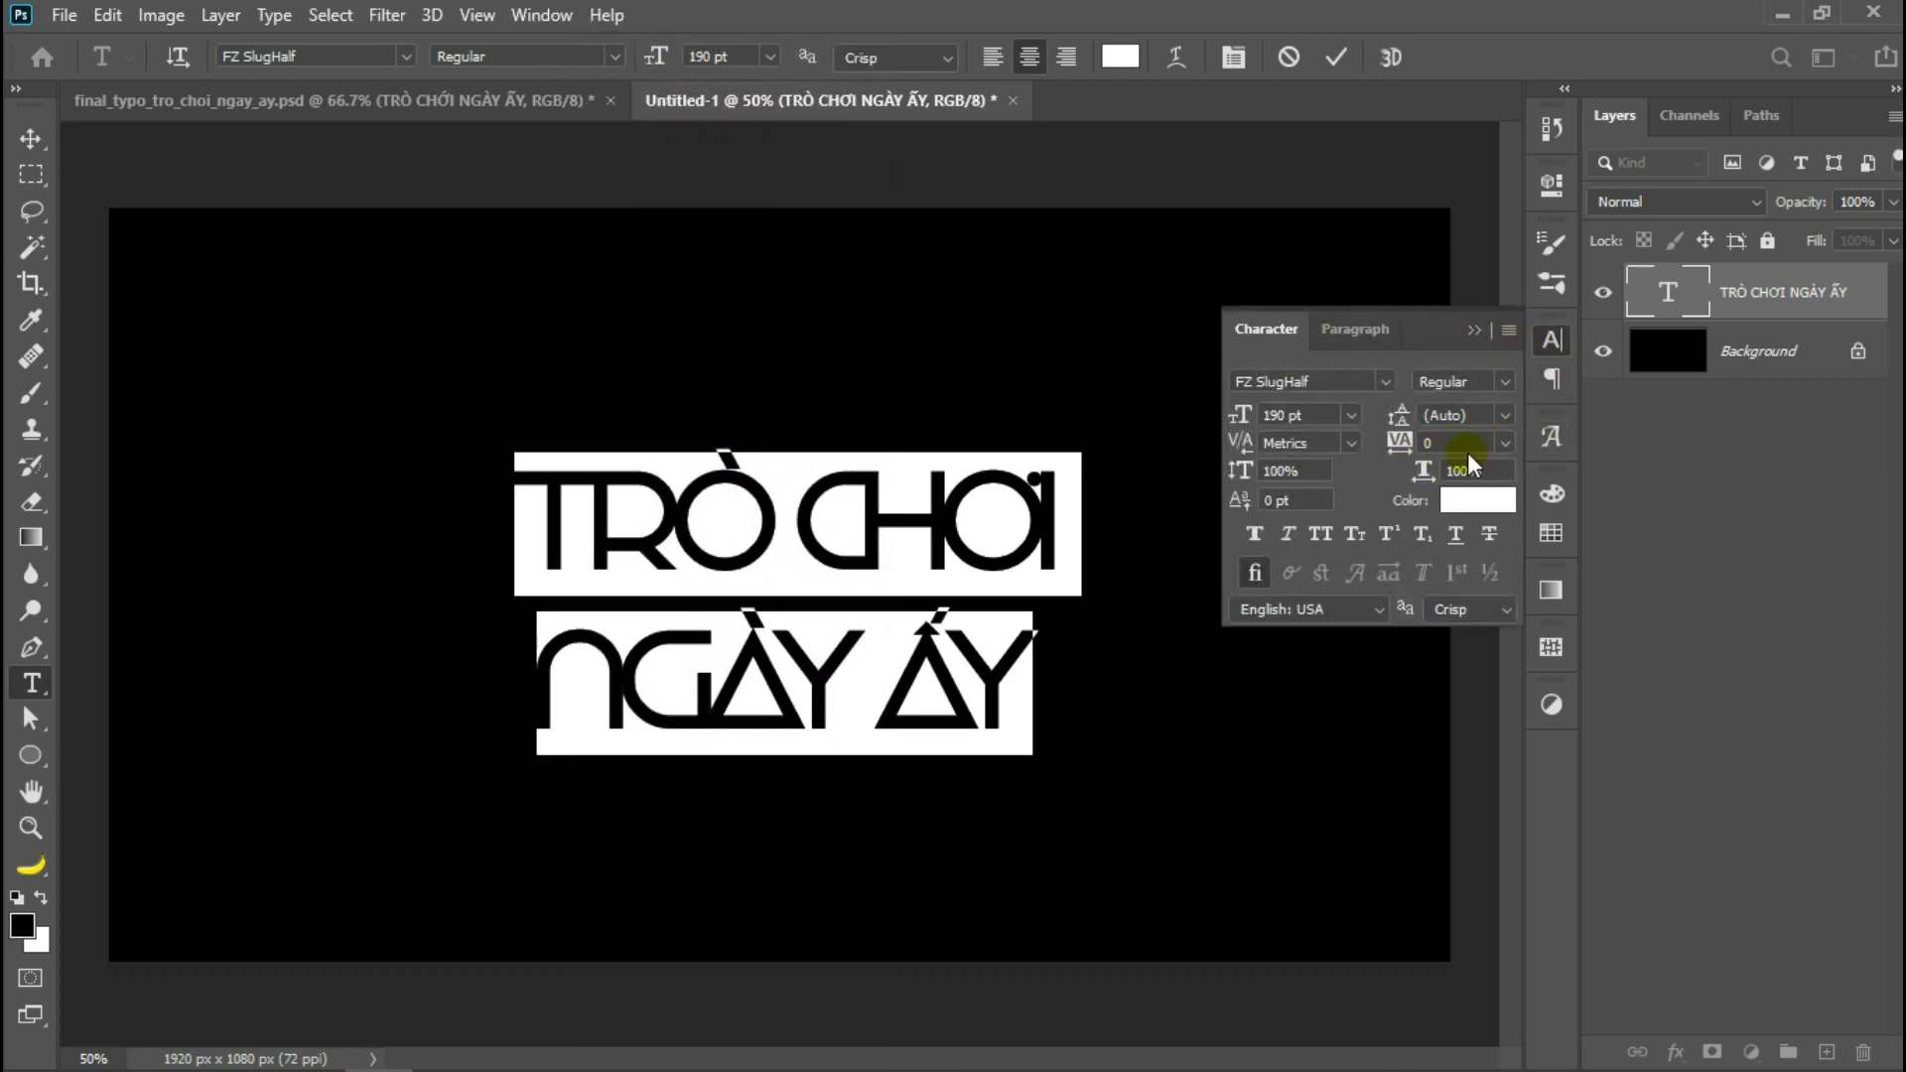
click(1507, 445)
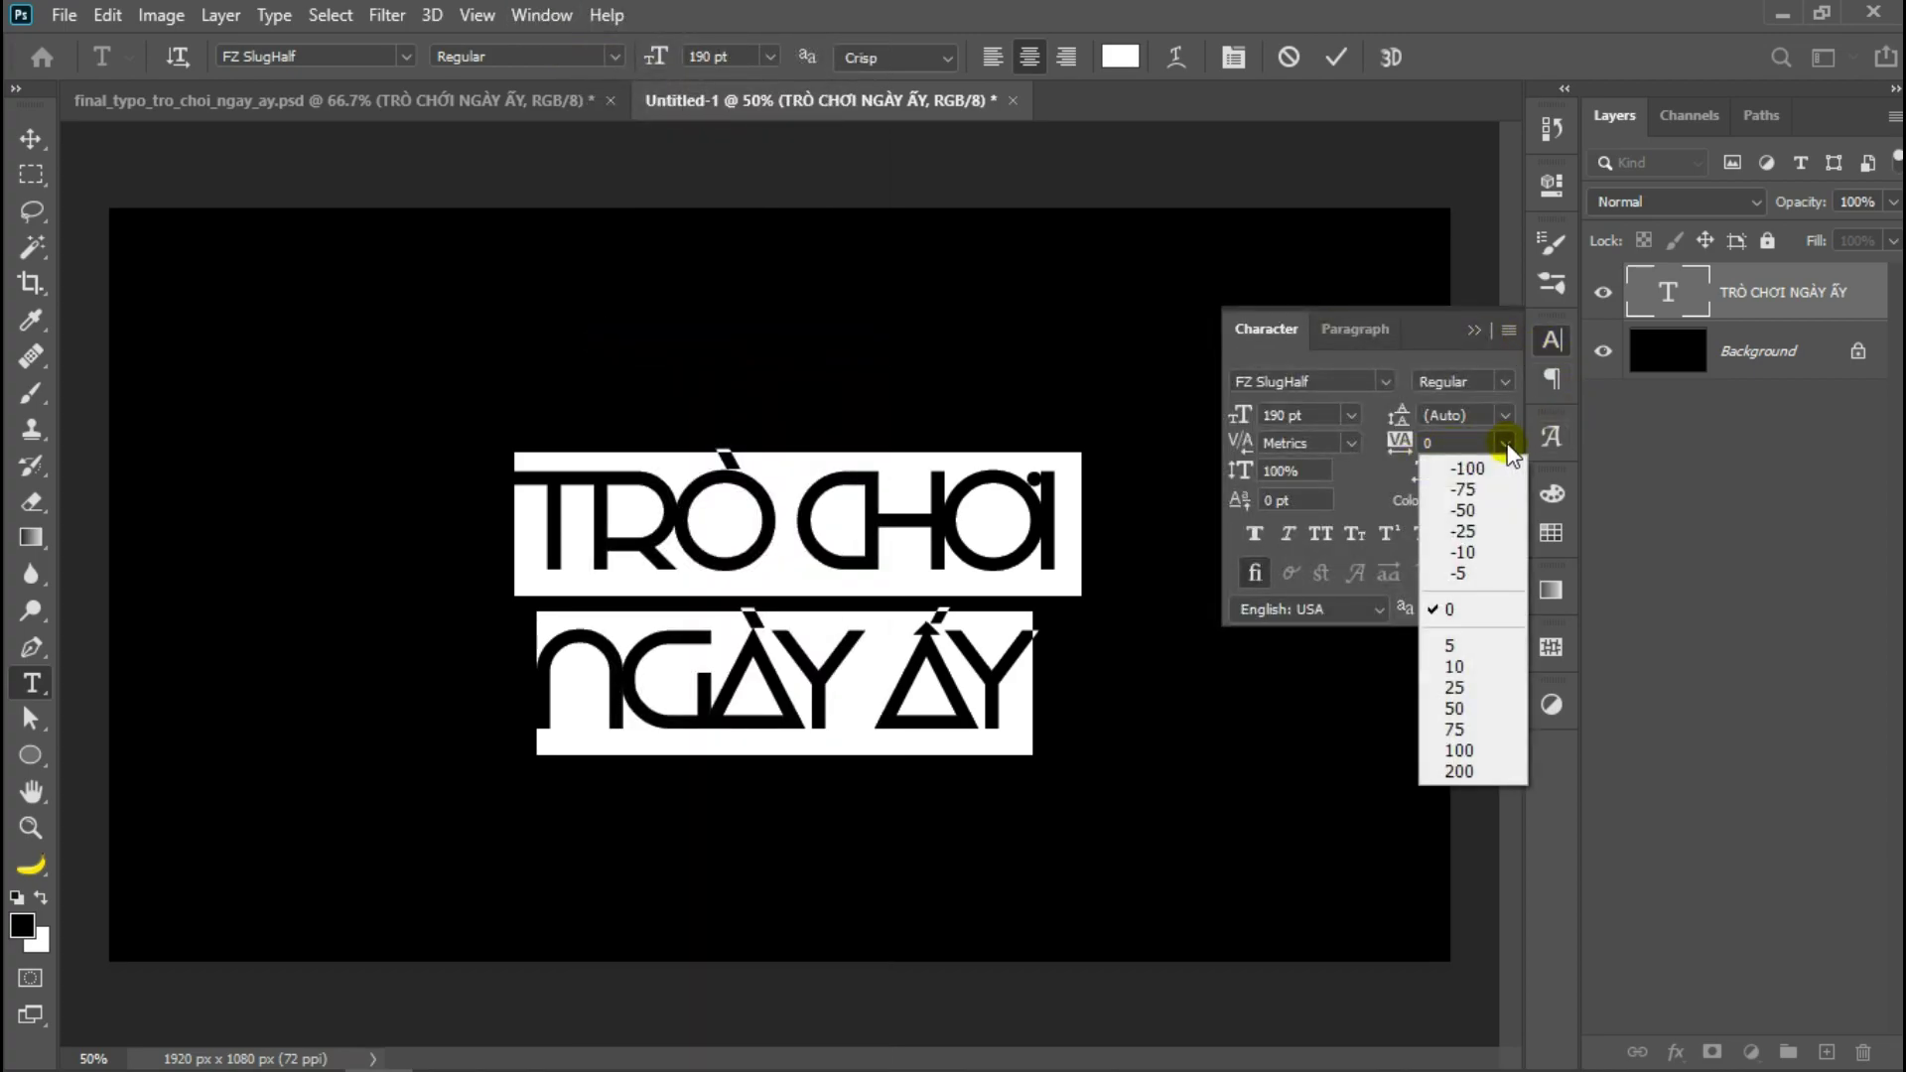
click(1461, 748)
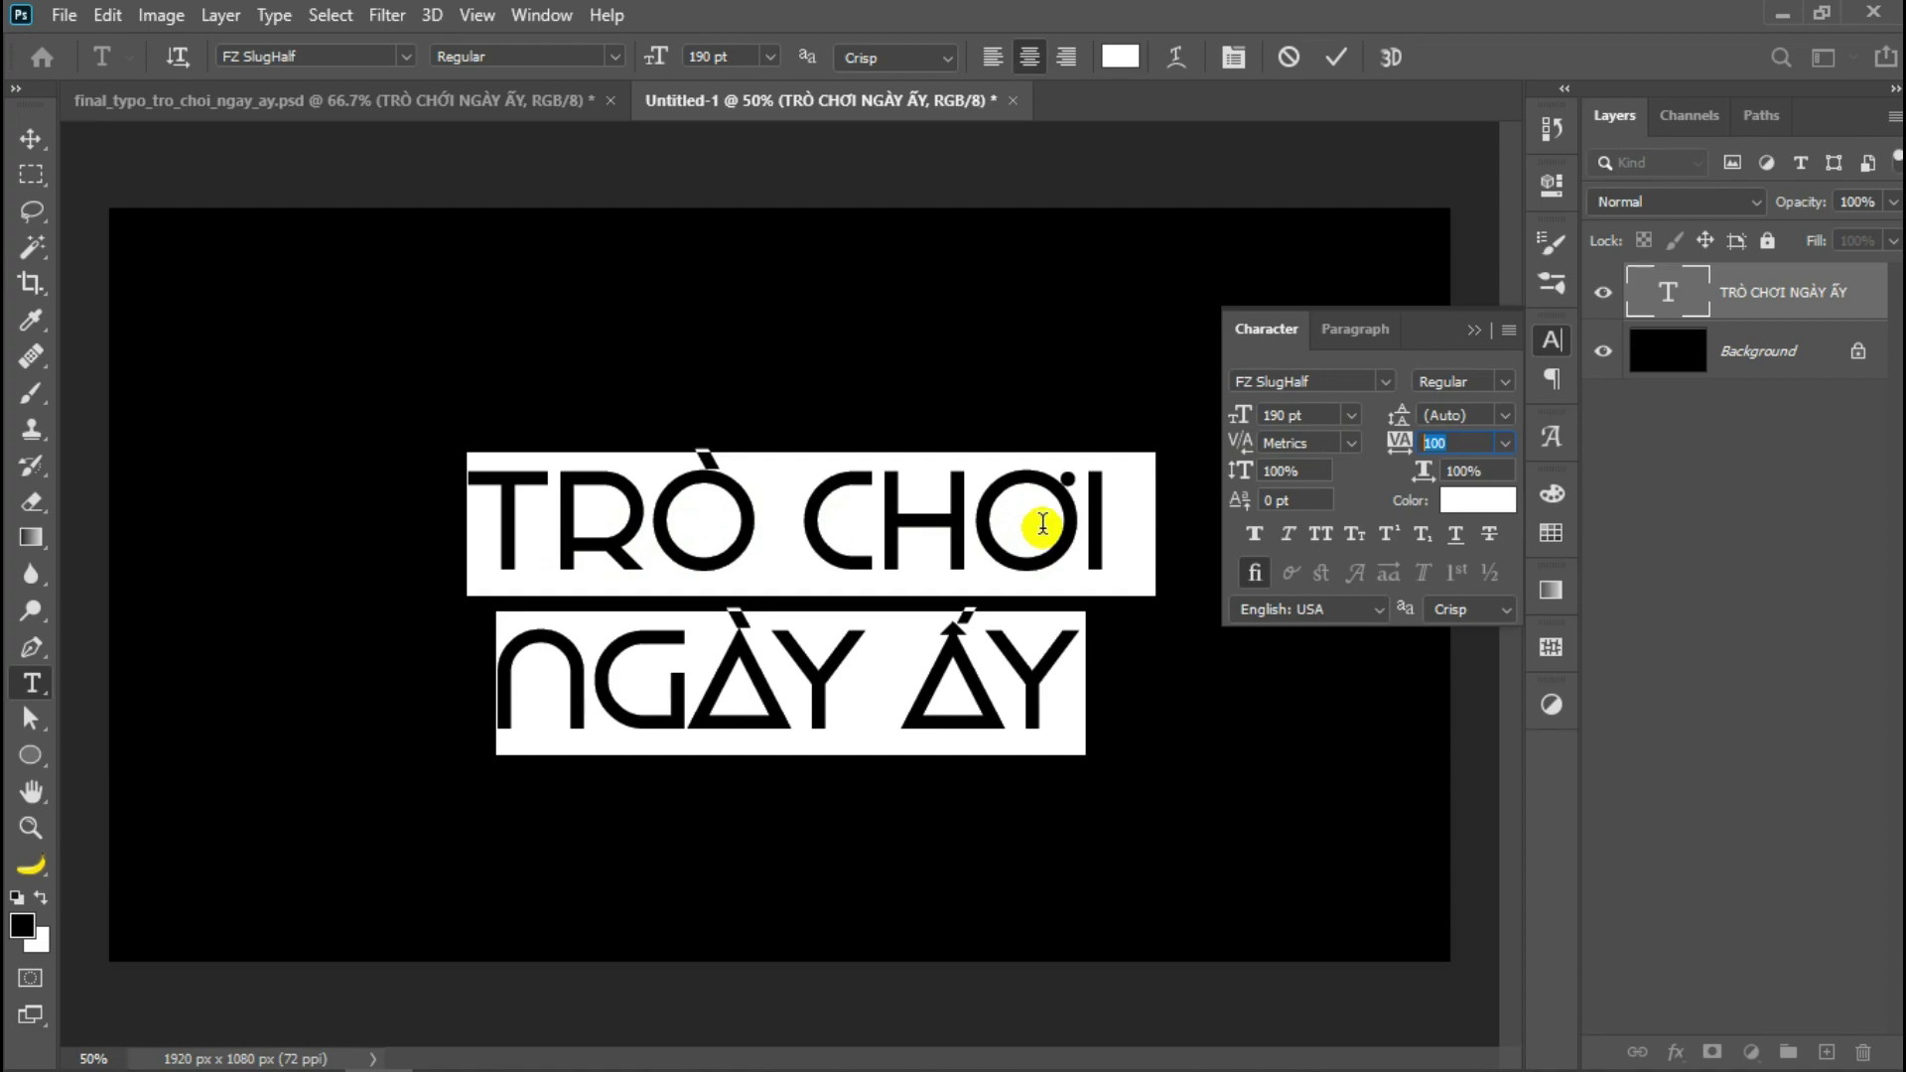
text(150)
key(Return)
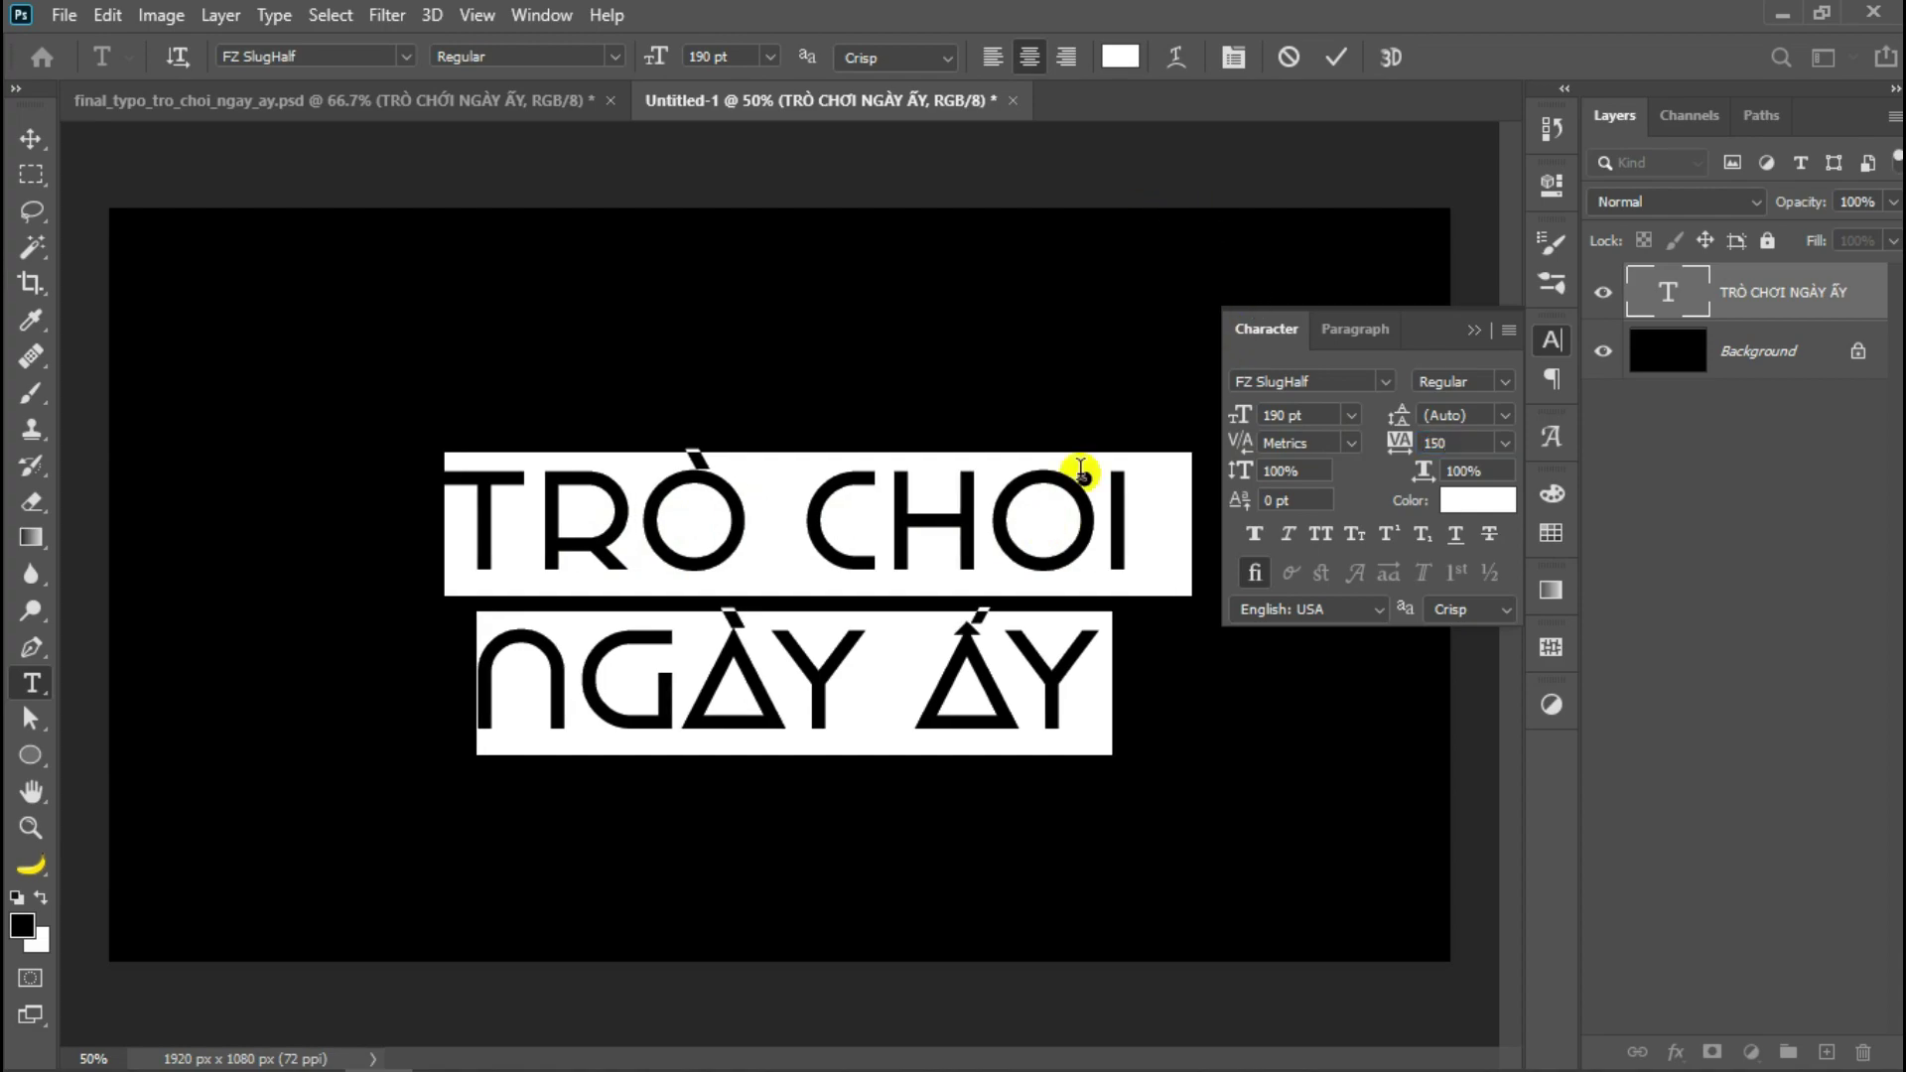
click(1474, 330)
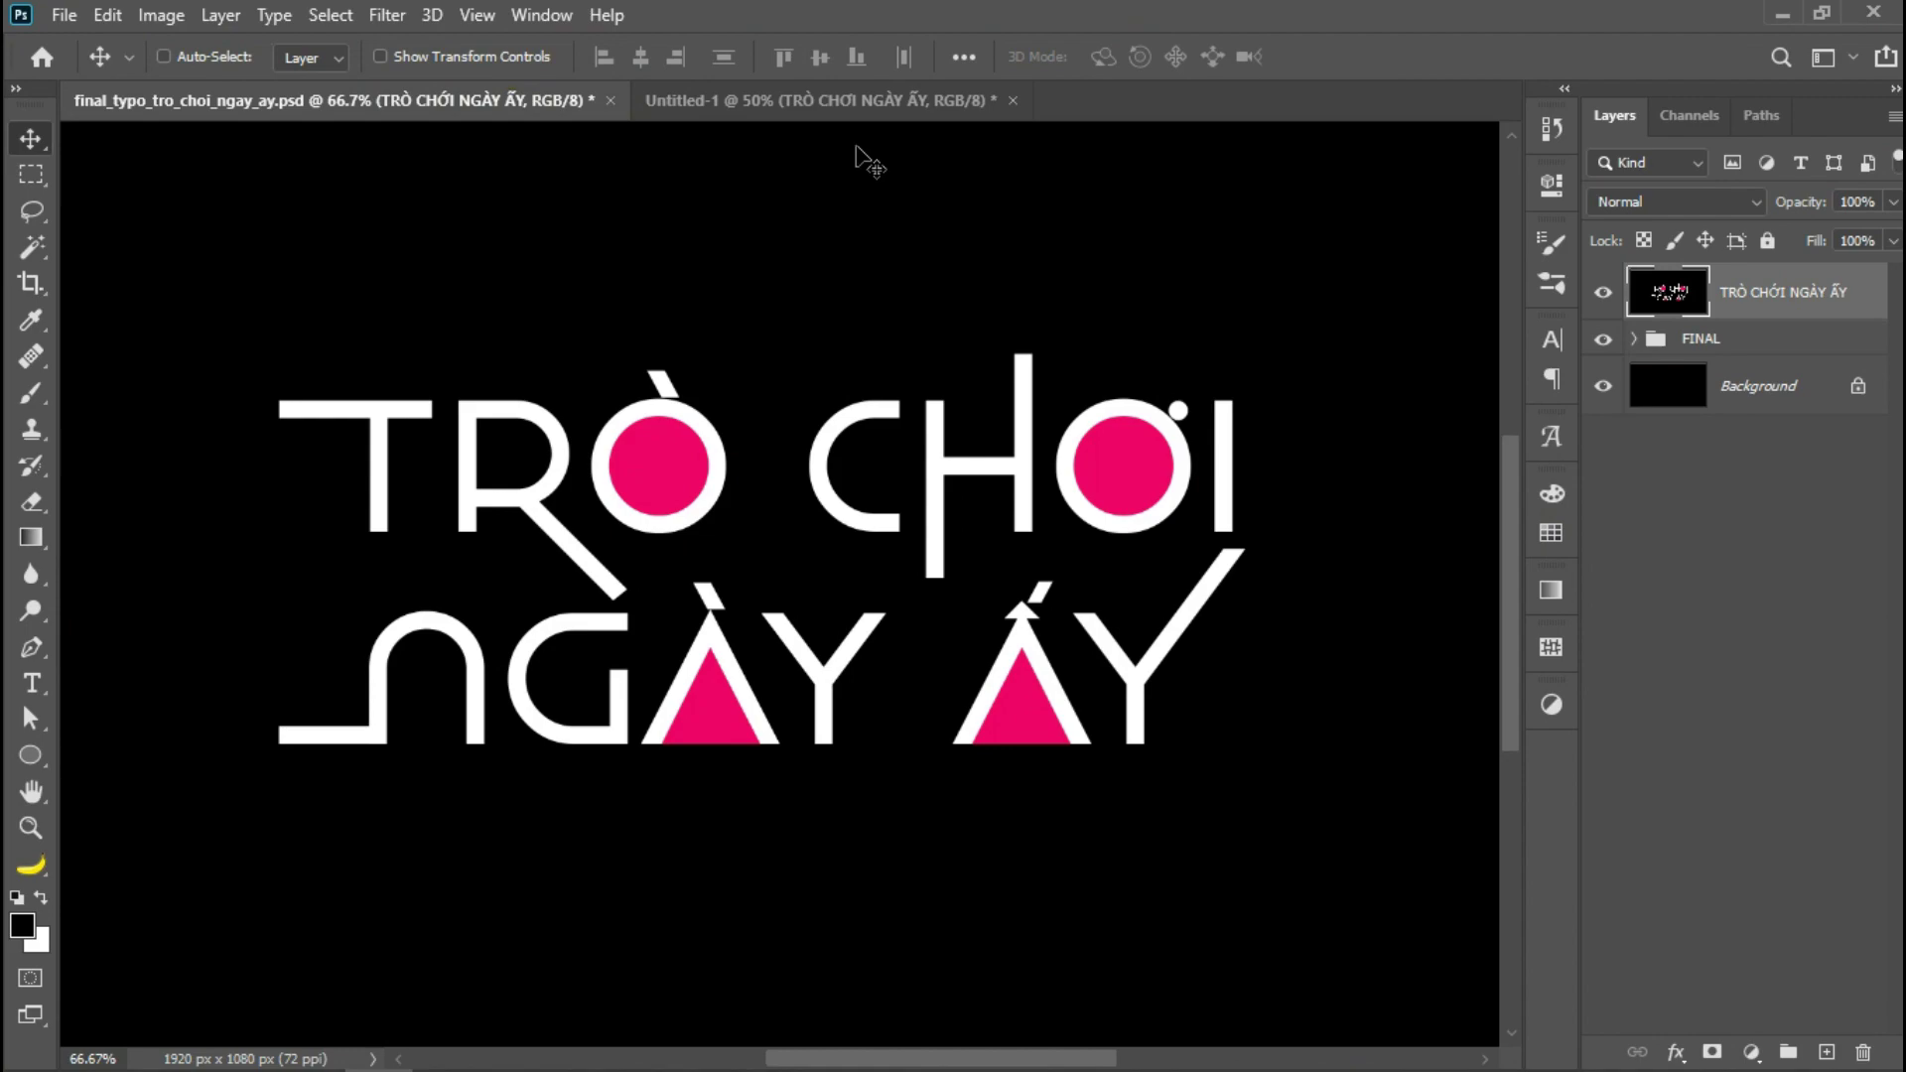
- Switch back to the Untitled-1 working document
click(340, 424)
click(832, 95)
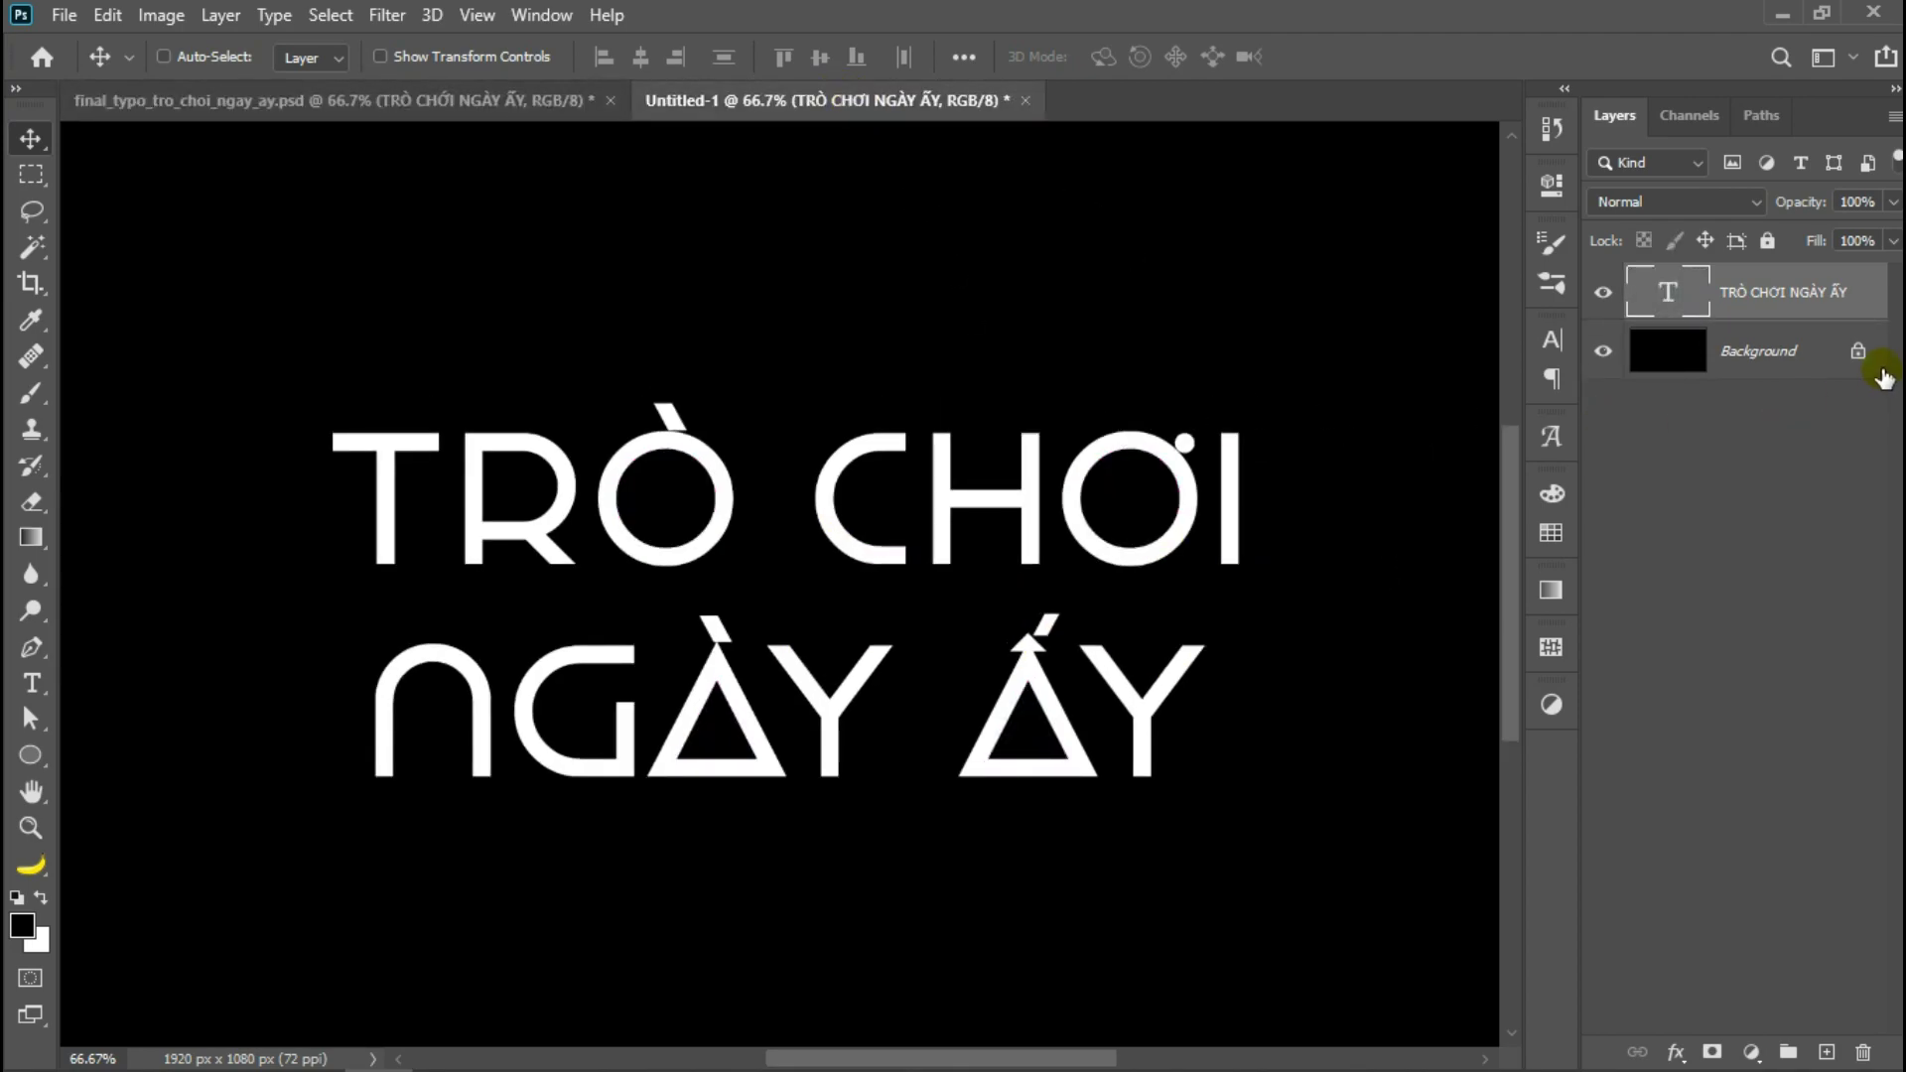
- Convert the title text layer to a shape and show its anchors with Direct Selection
right_click(1765, 296)
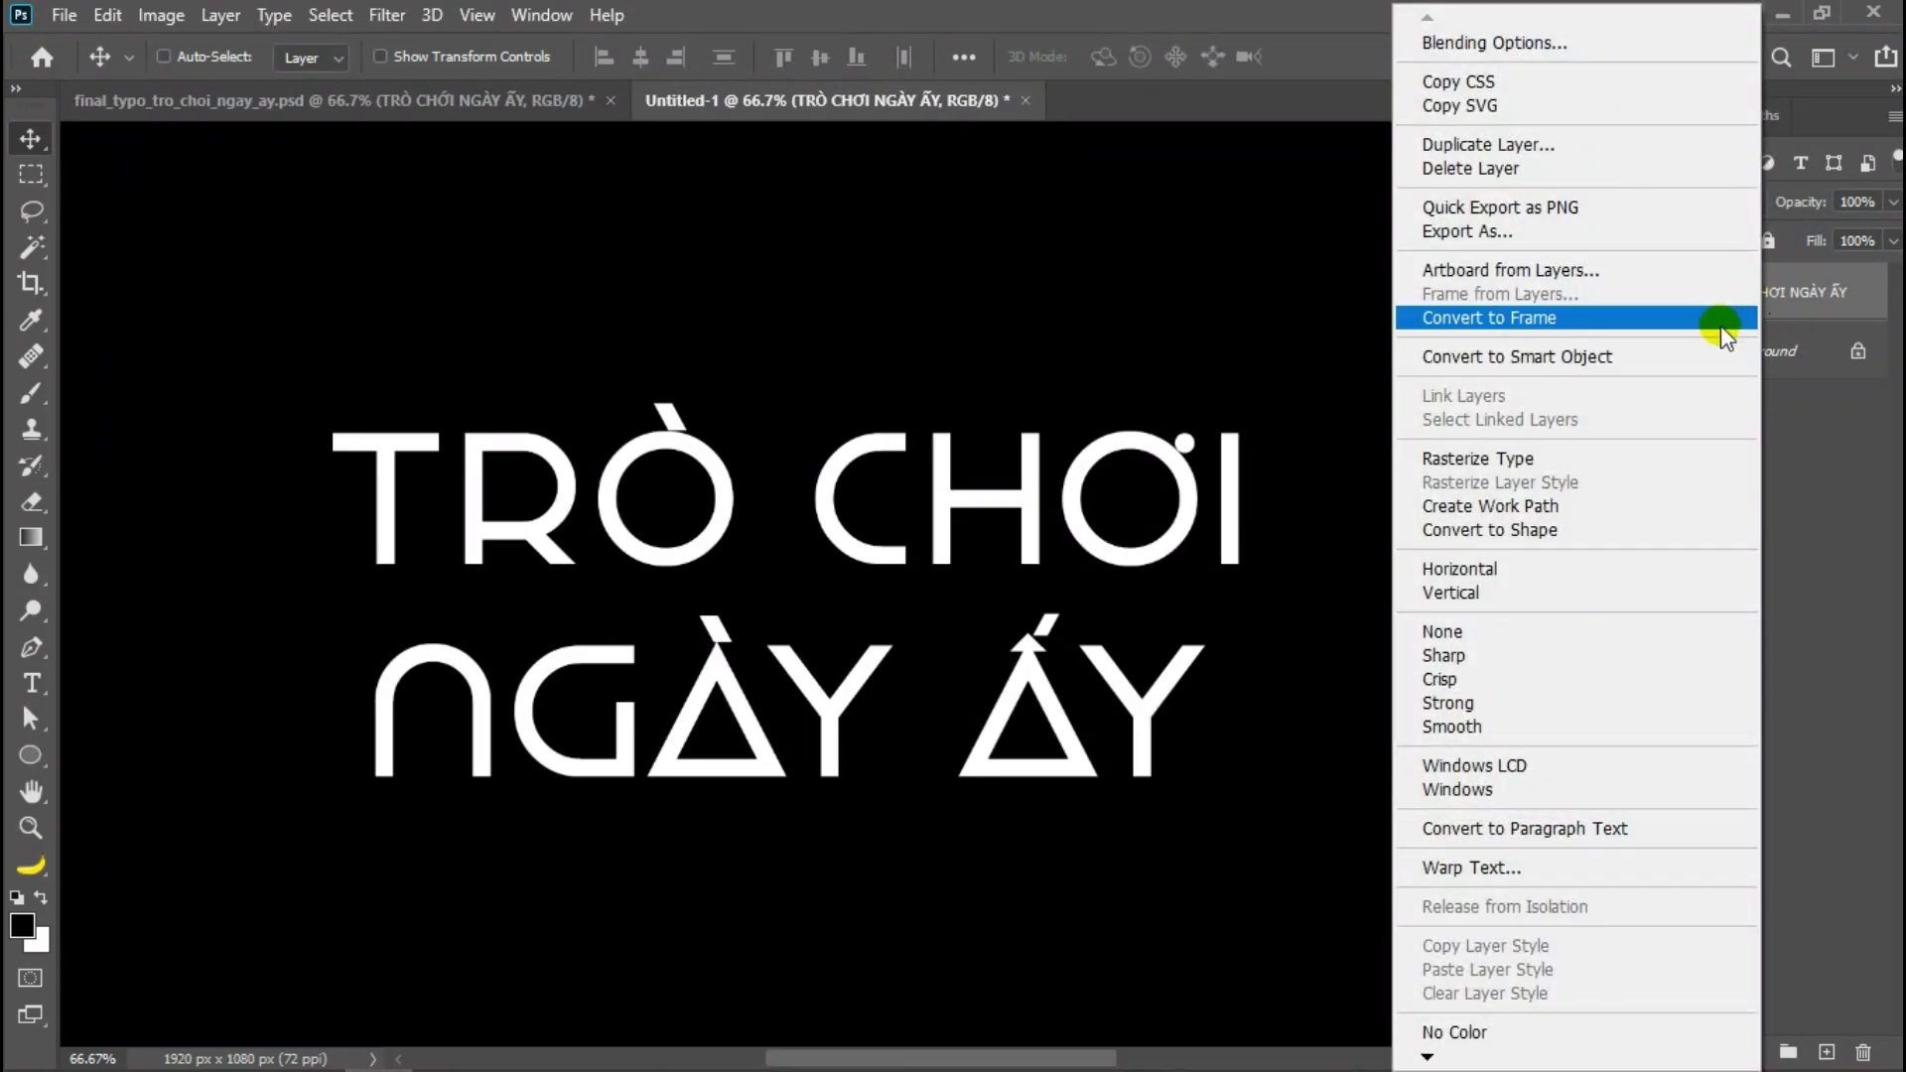
click(1624, 536)
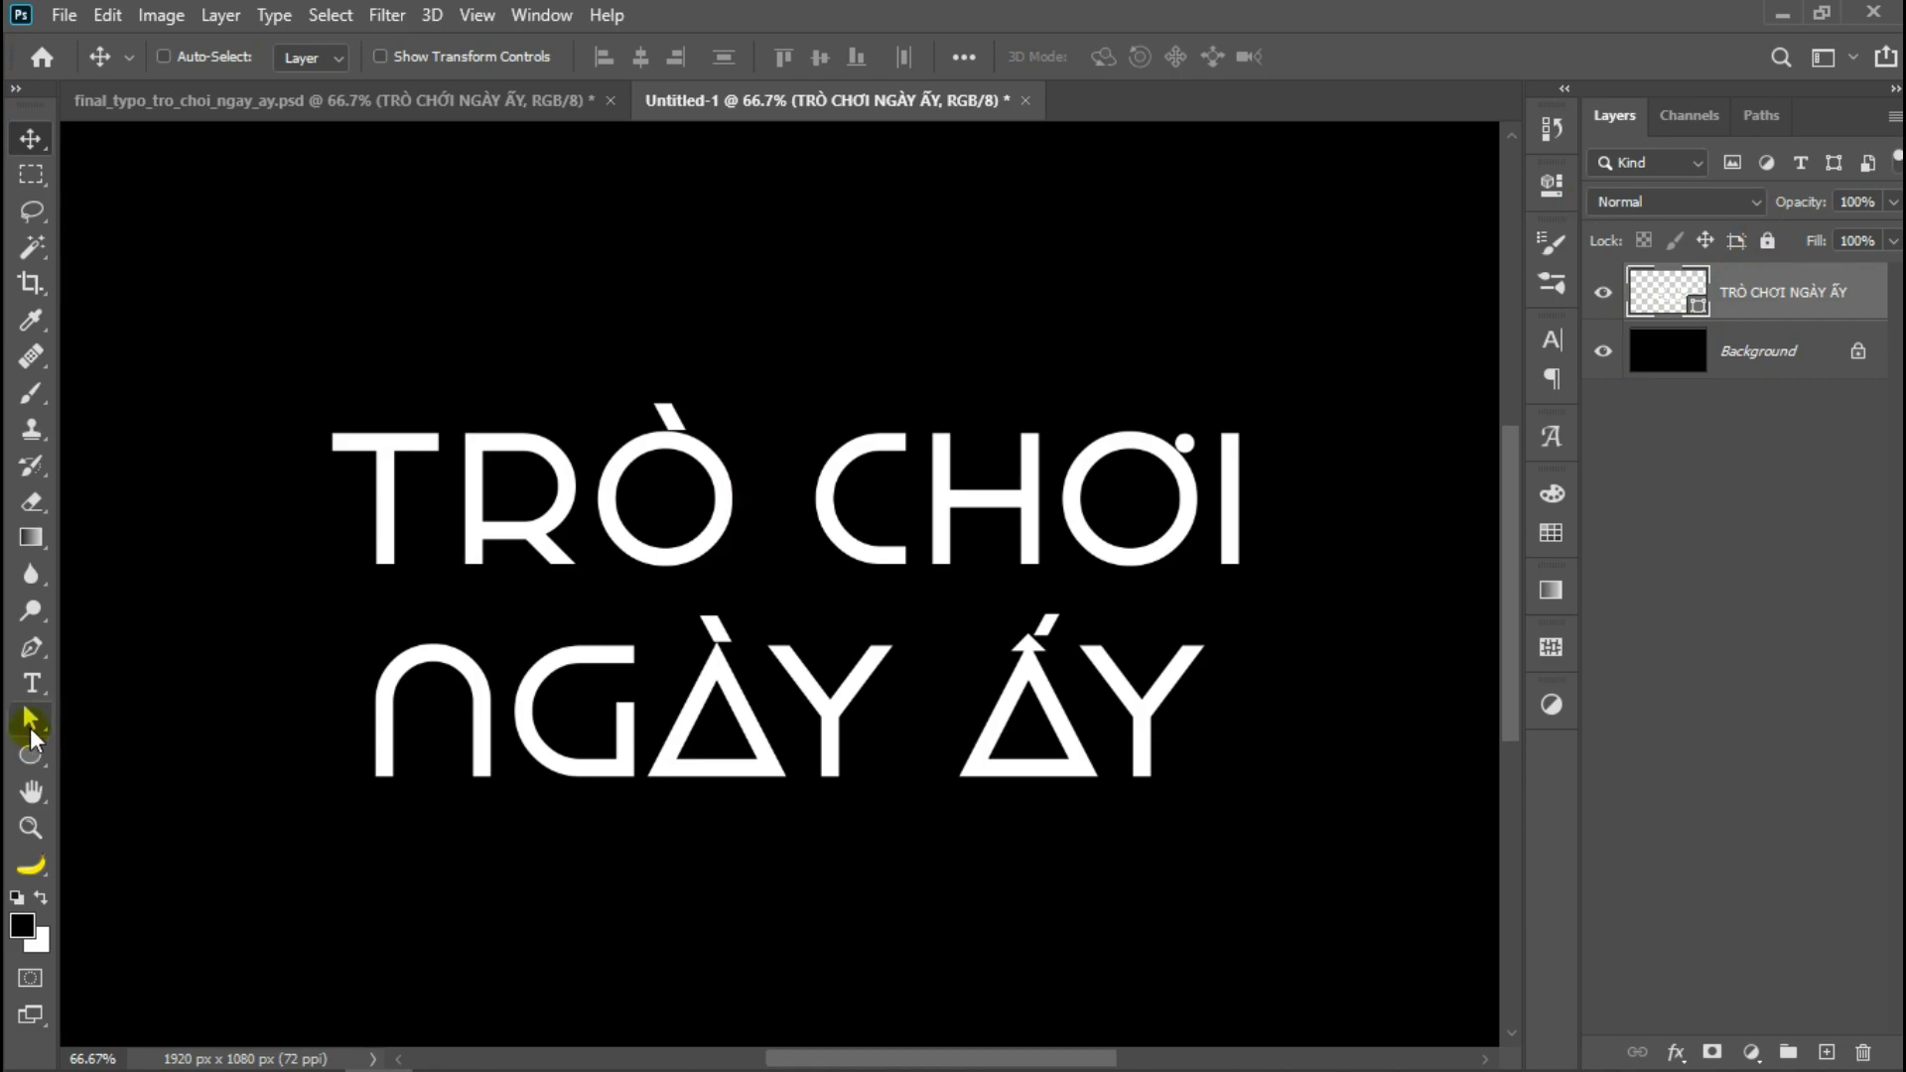
click(28, 724)
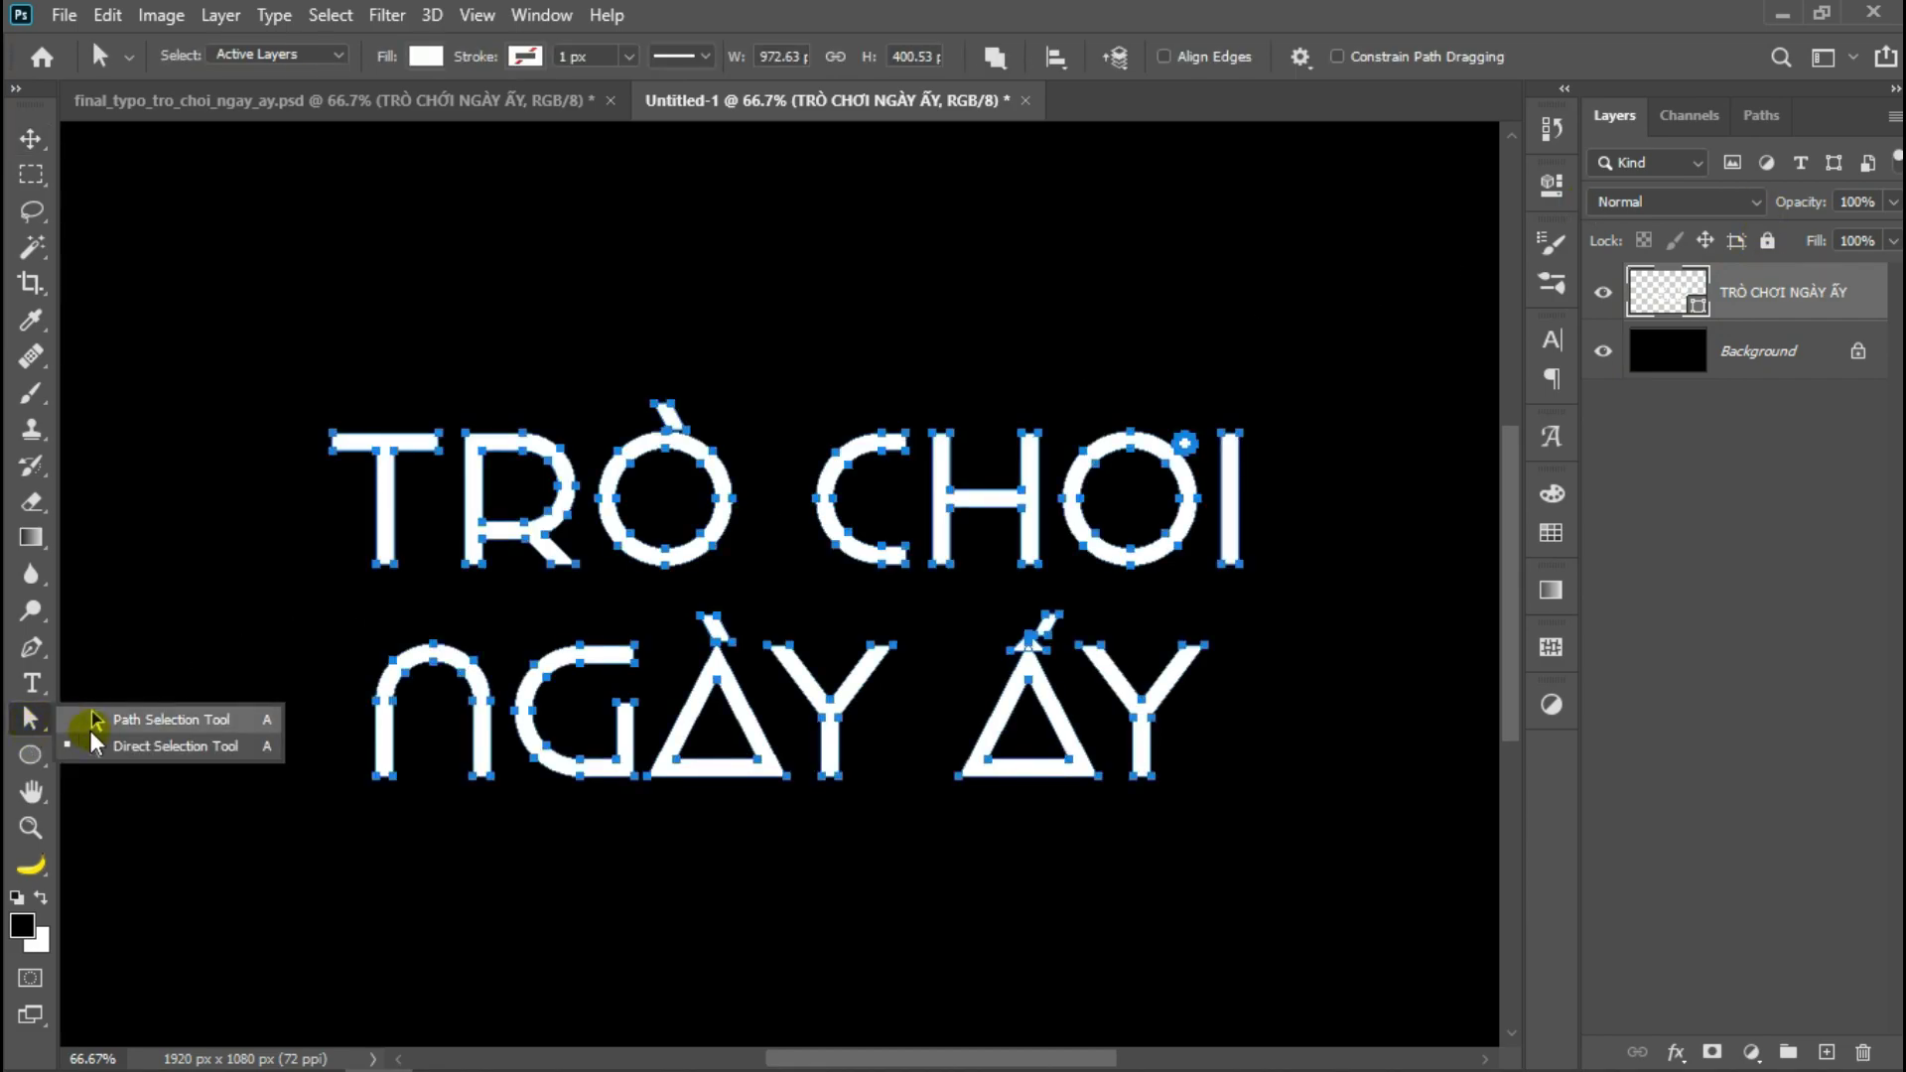
- Zoom in on TRÒ and select the left corner anchors of the T's crossbar
click(138, 748)
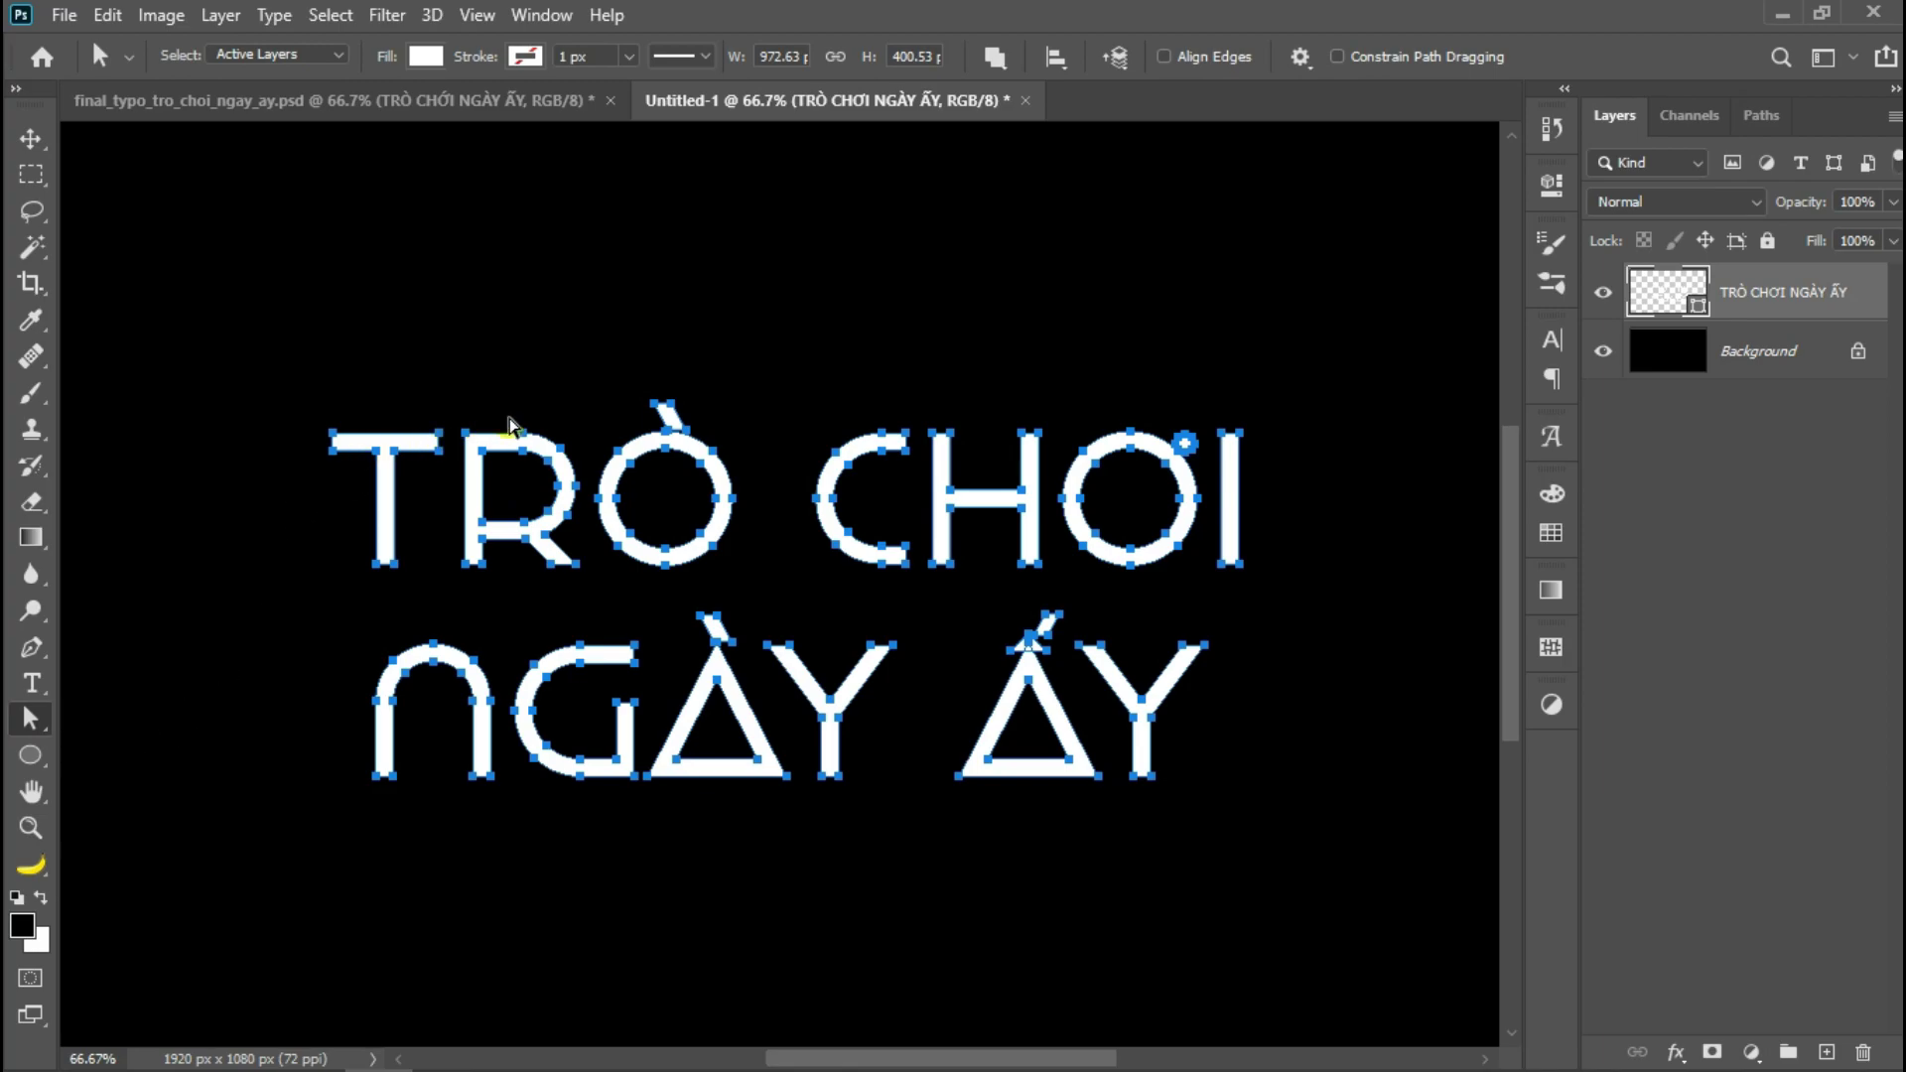
drag(851, 437, 842, 521)
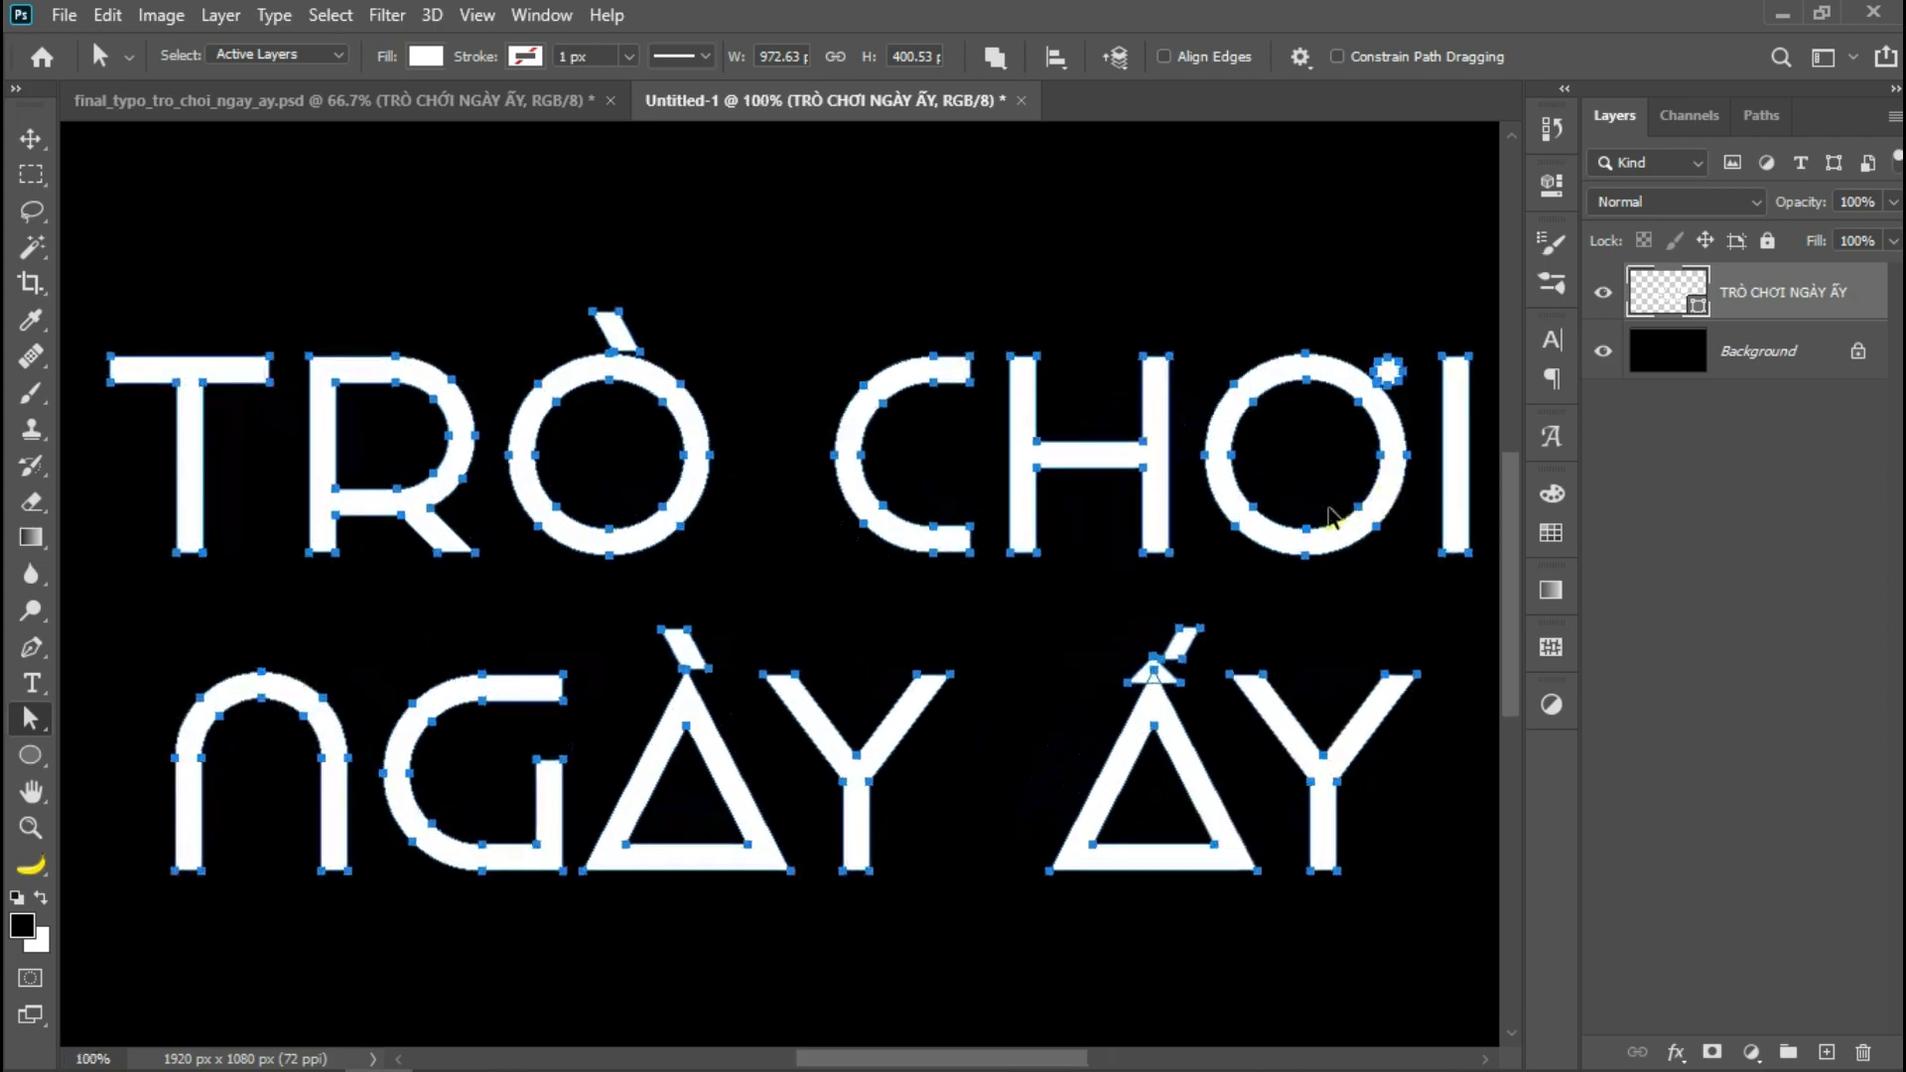
key(ctrl+plus)
key(ctrl+plus)
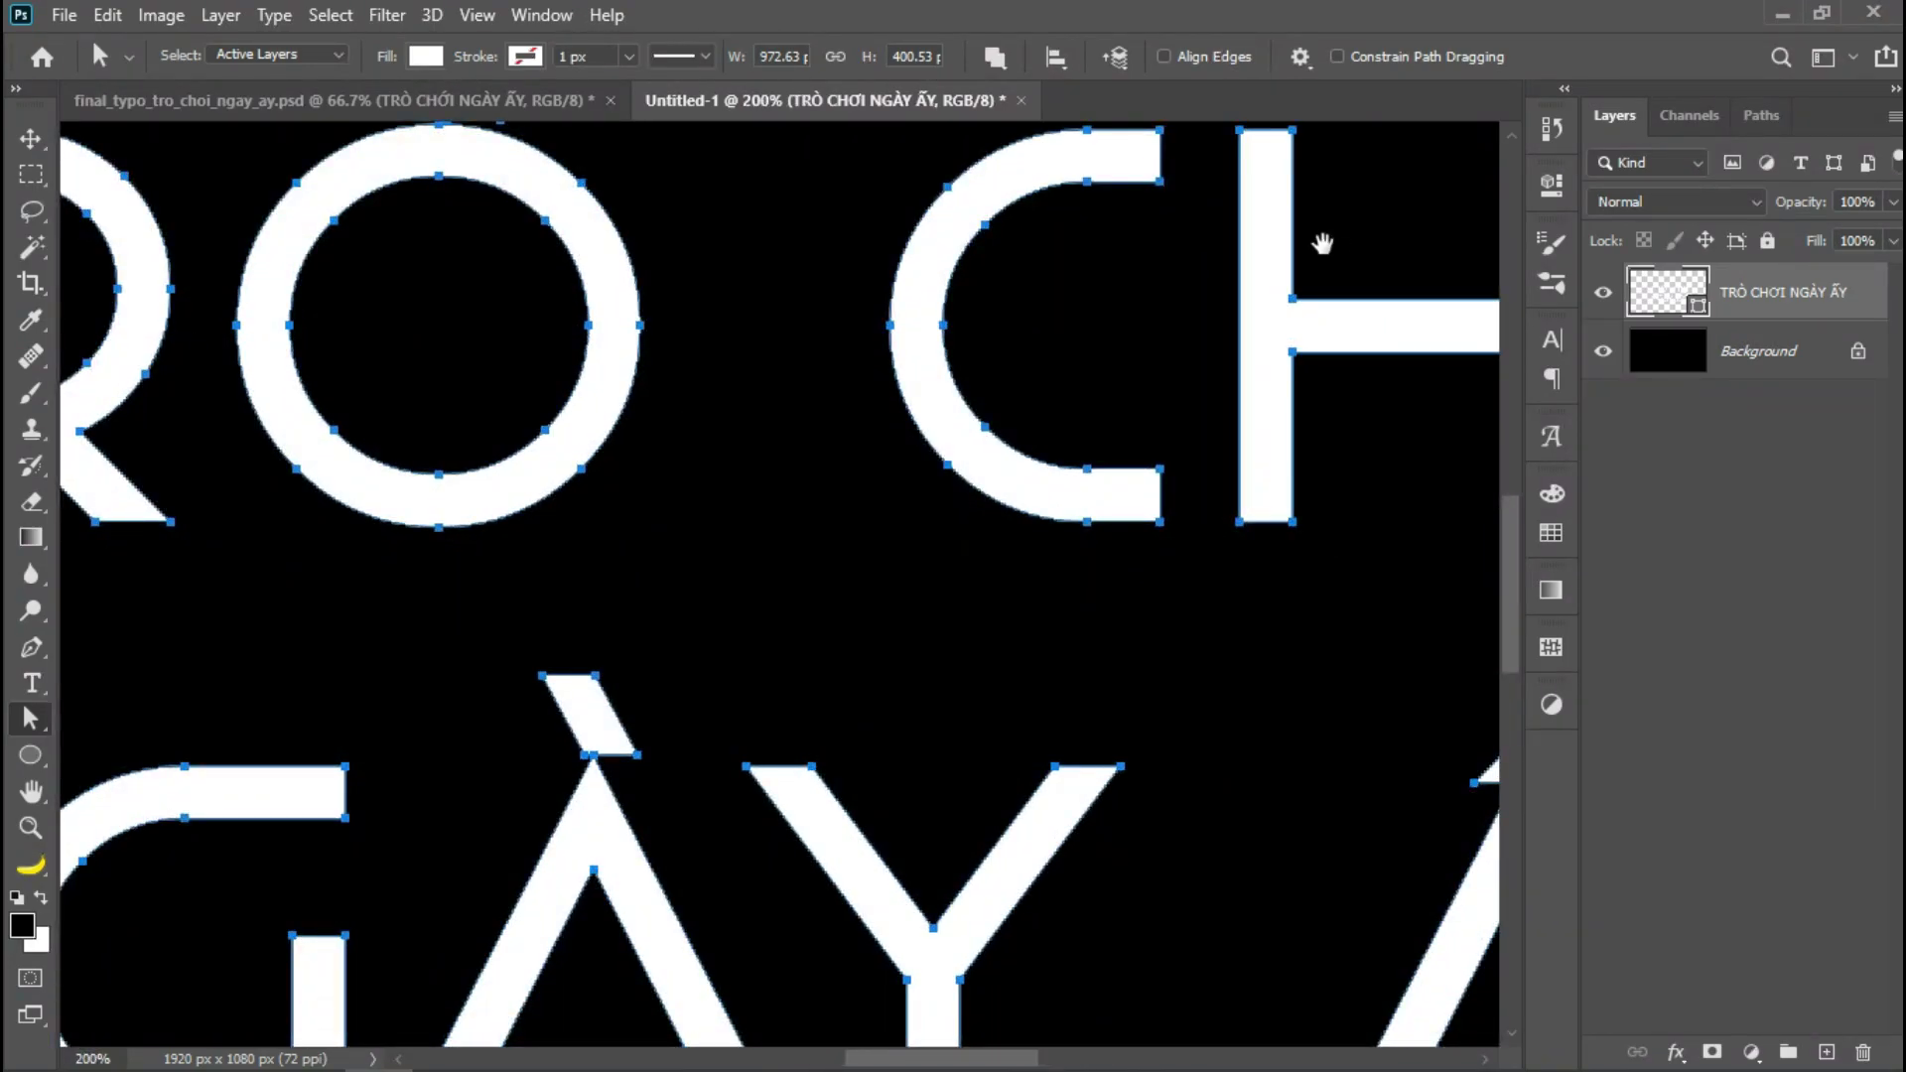
drag(255, 468, 1195, 658)
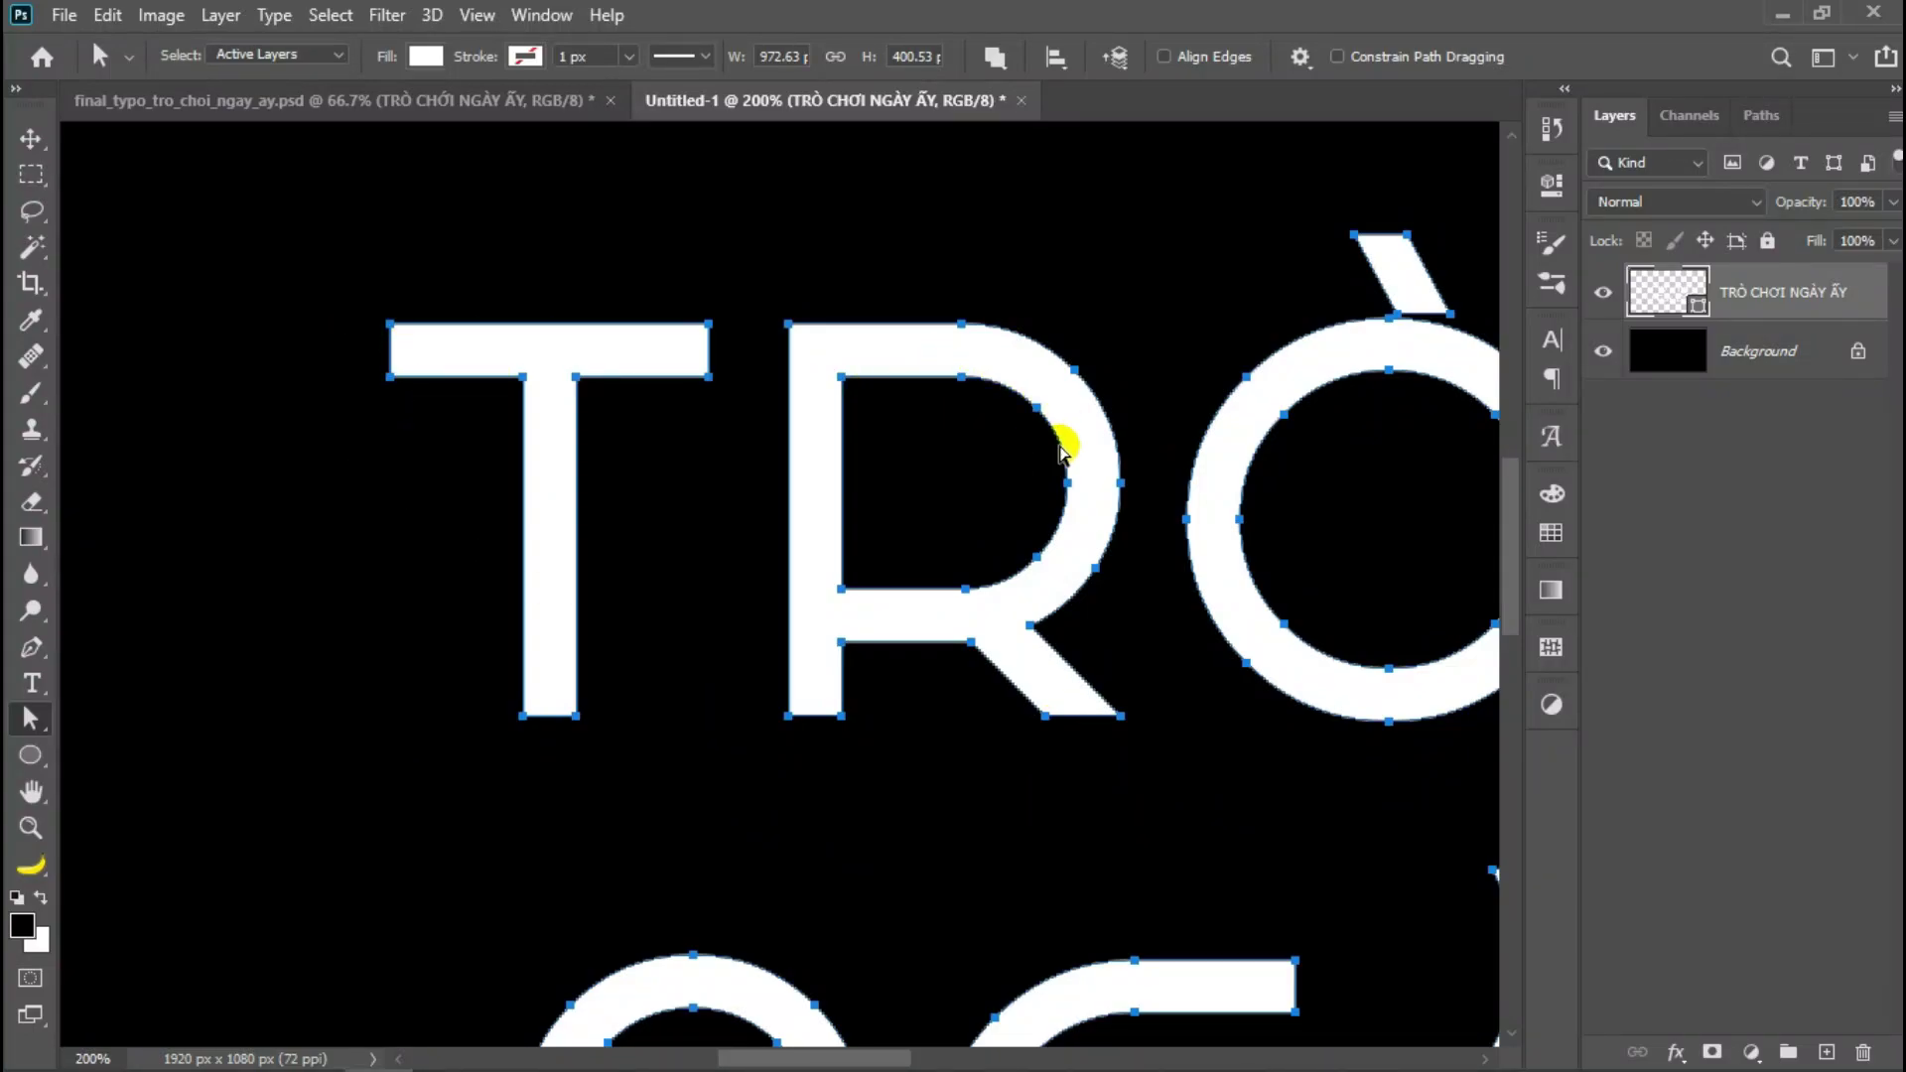
click(451, 375)
click(389, 373)
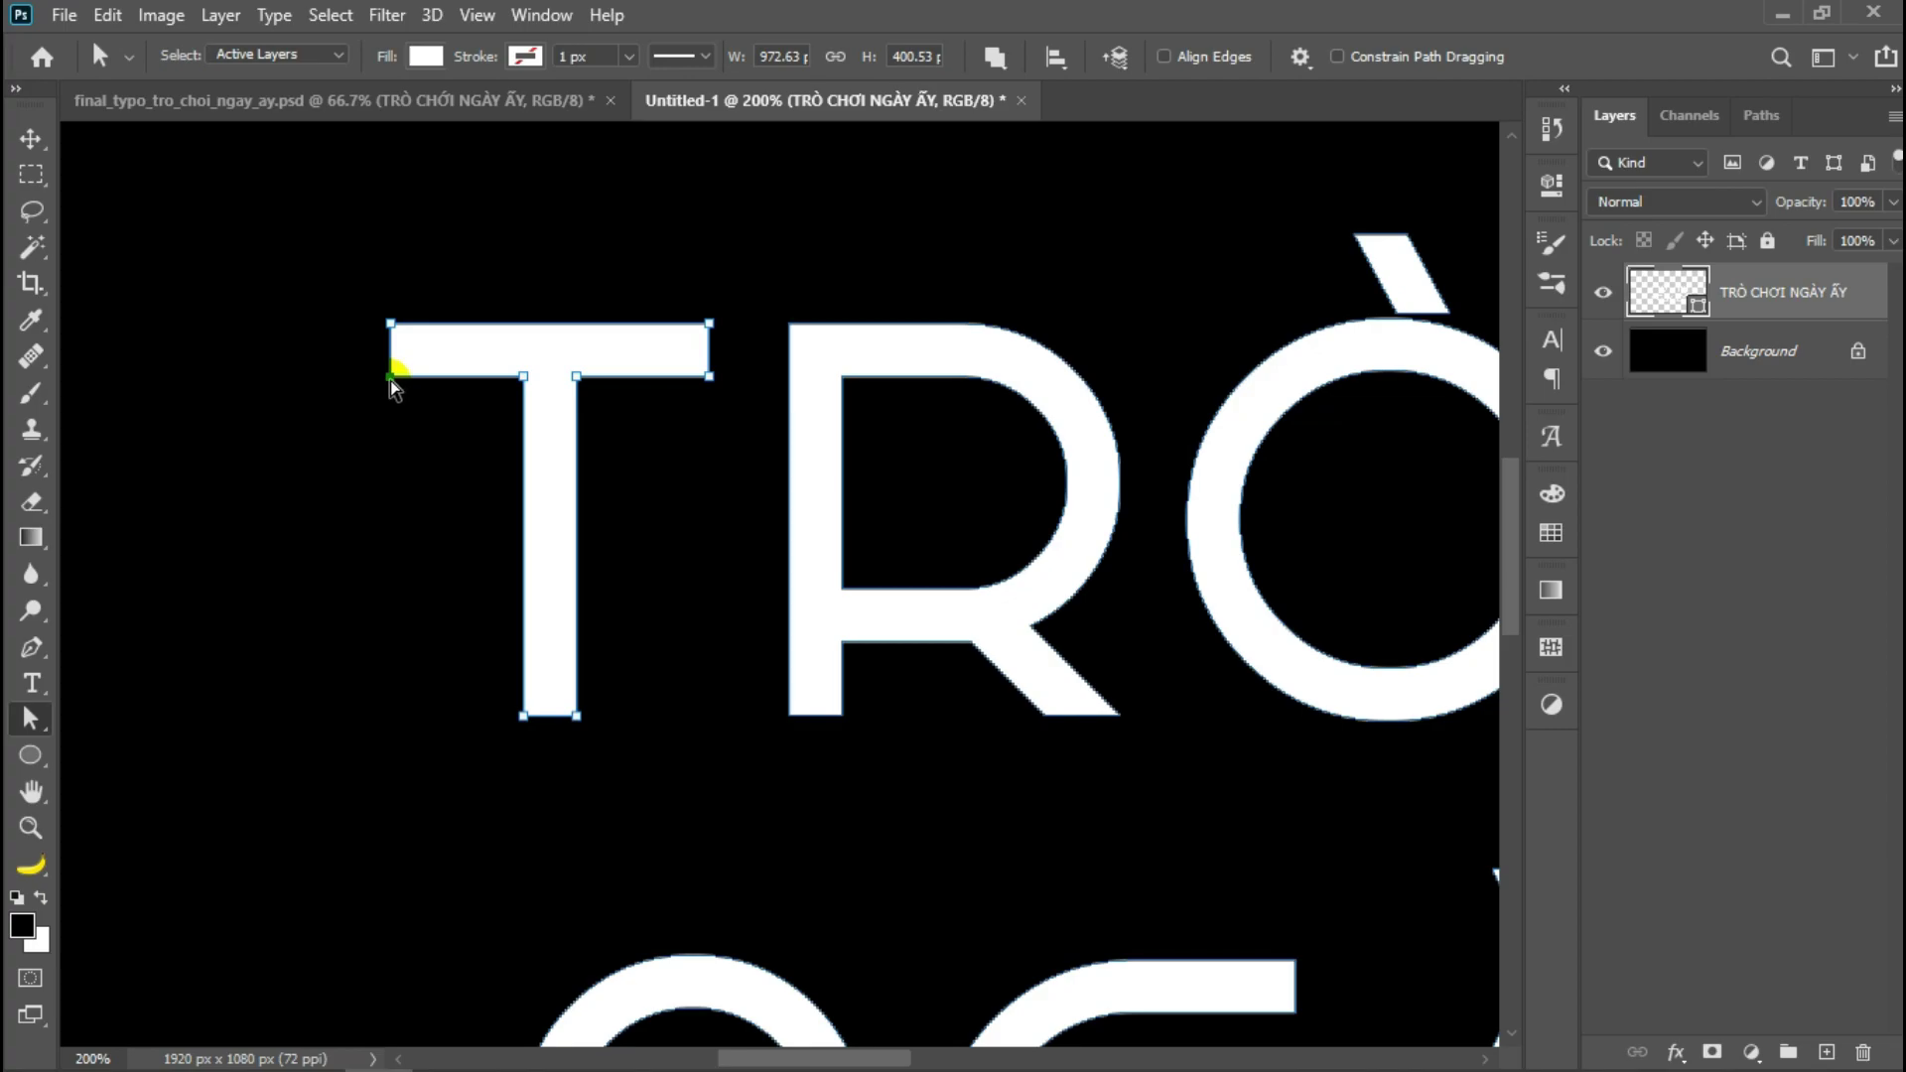
drag(447, 361, 387, 318)
click(388, 348)
click(395, 330)
click(405, 373)
click(574, 366)
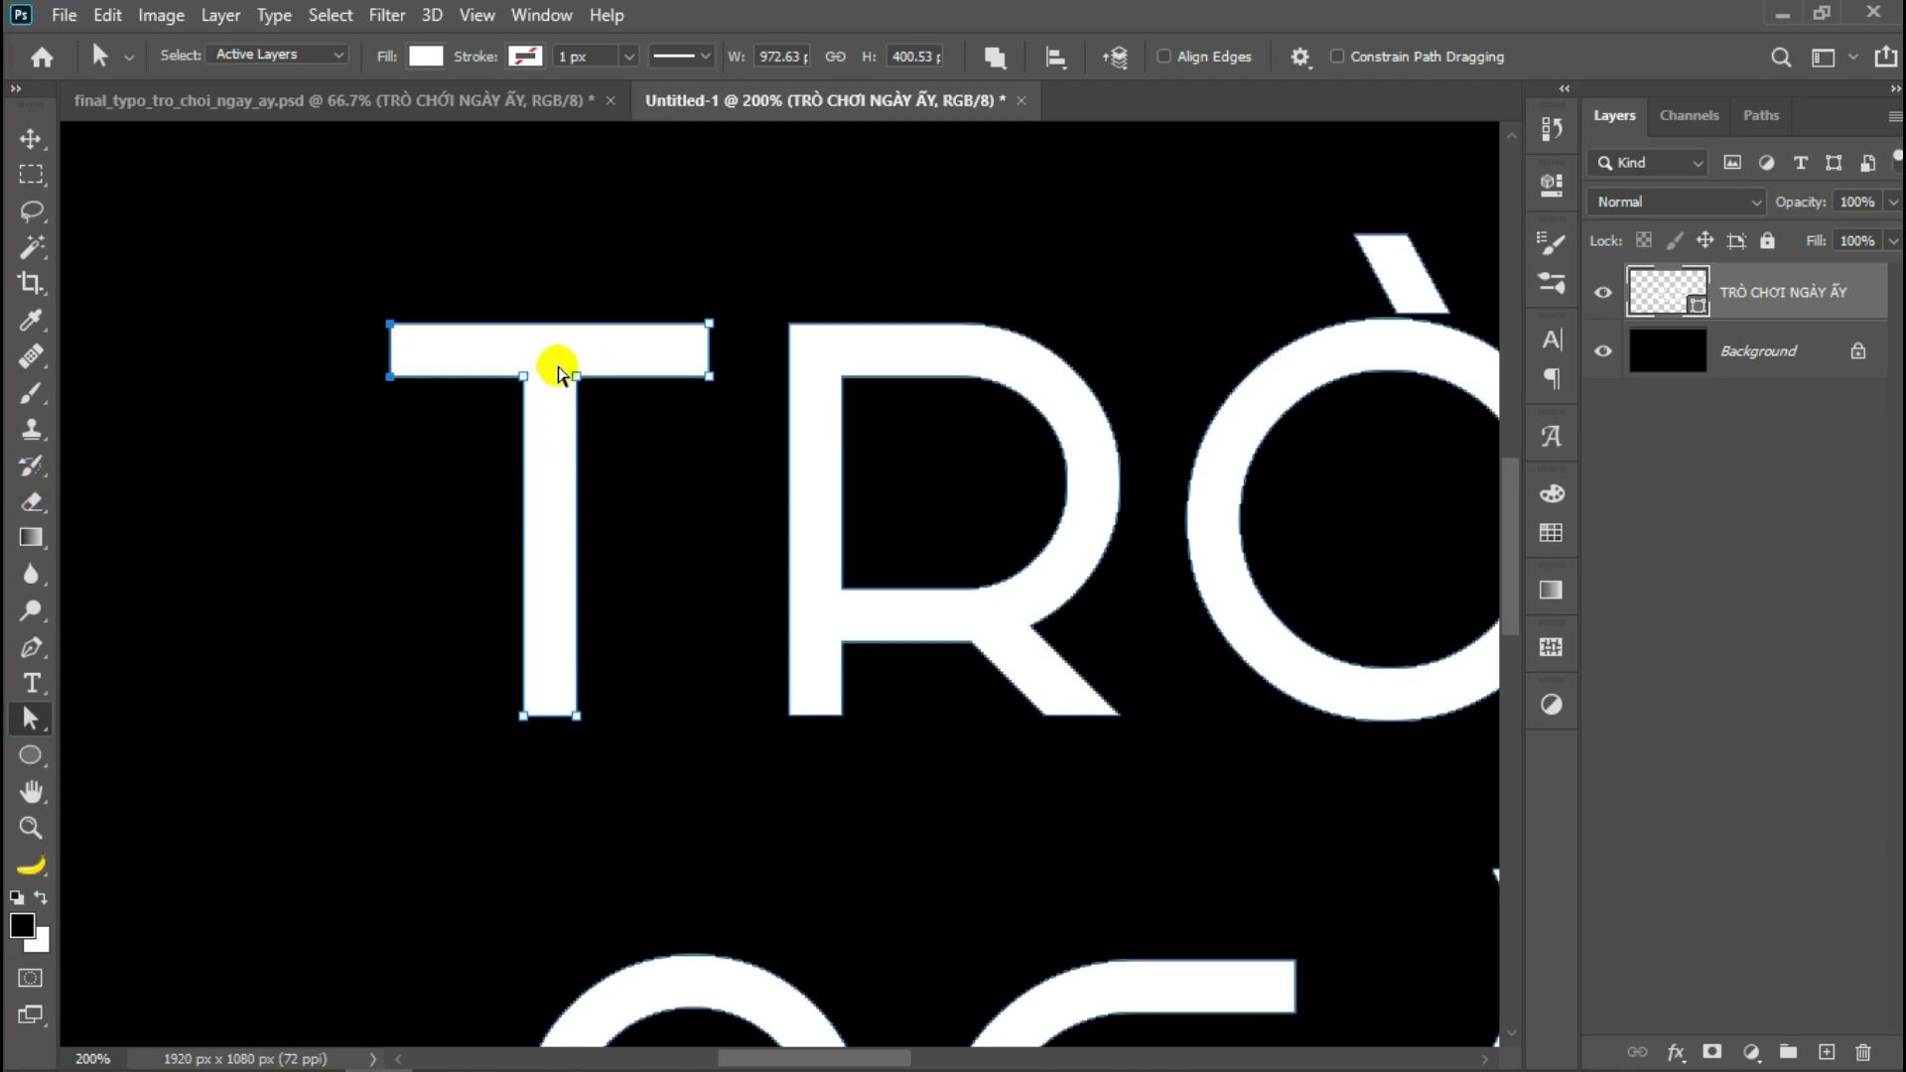
click(435, 366)
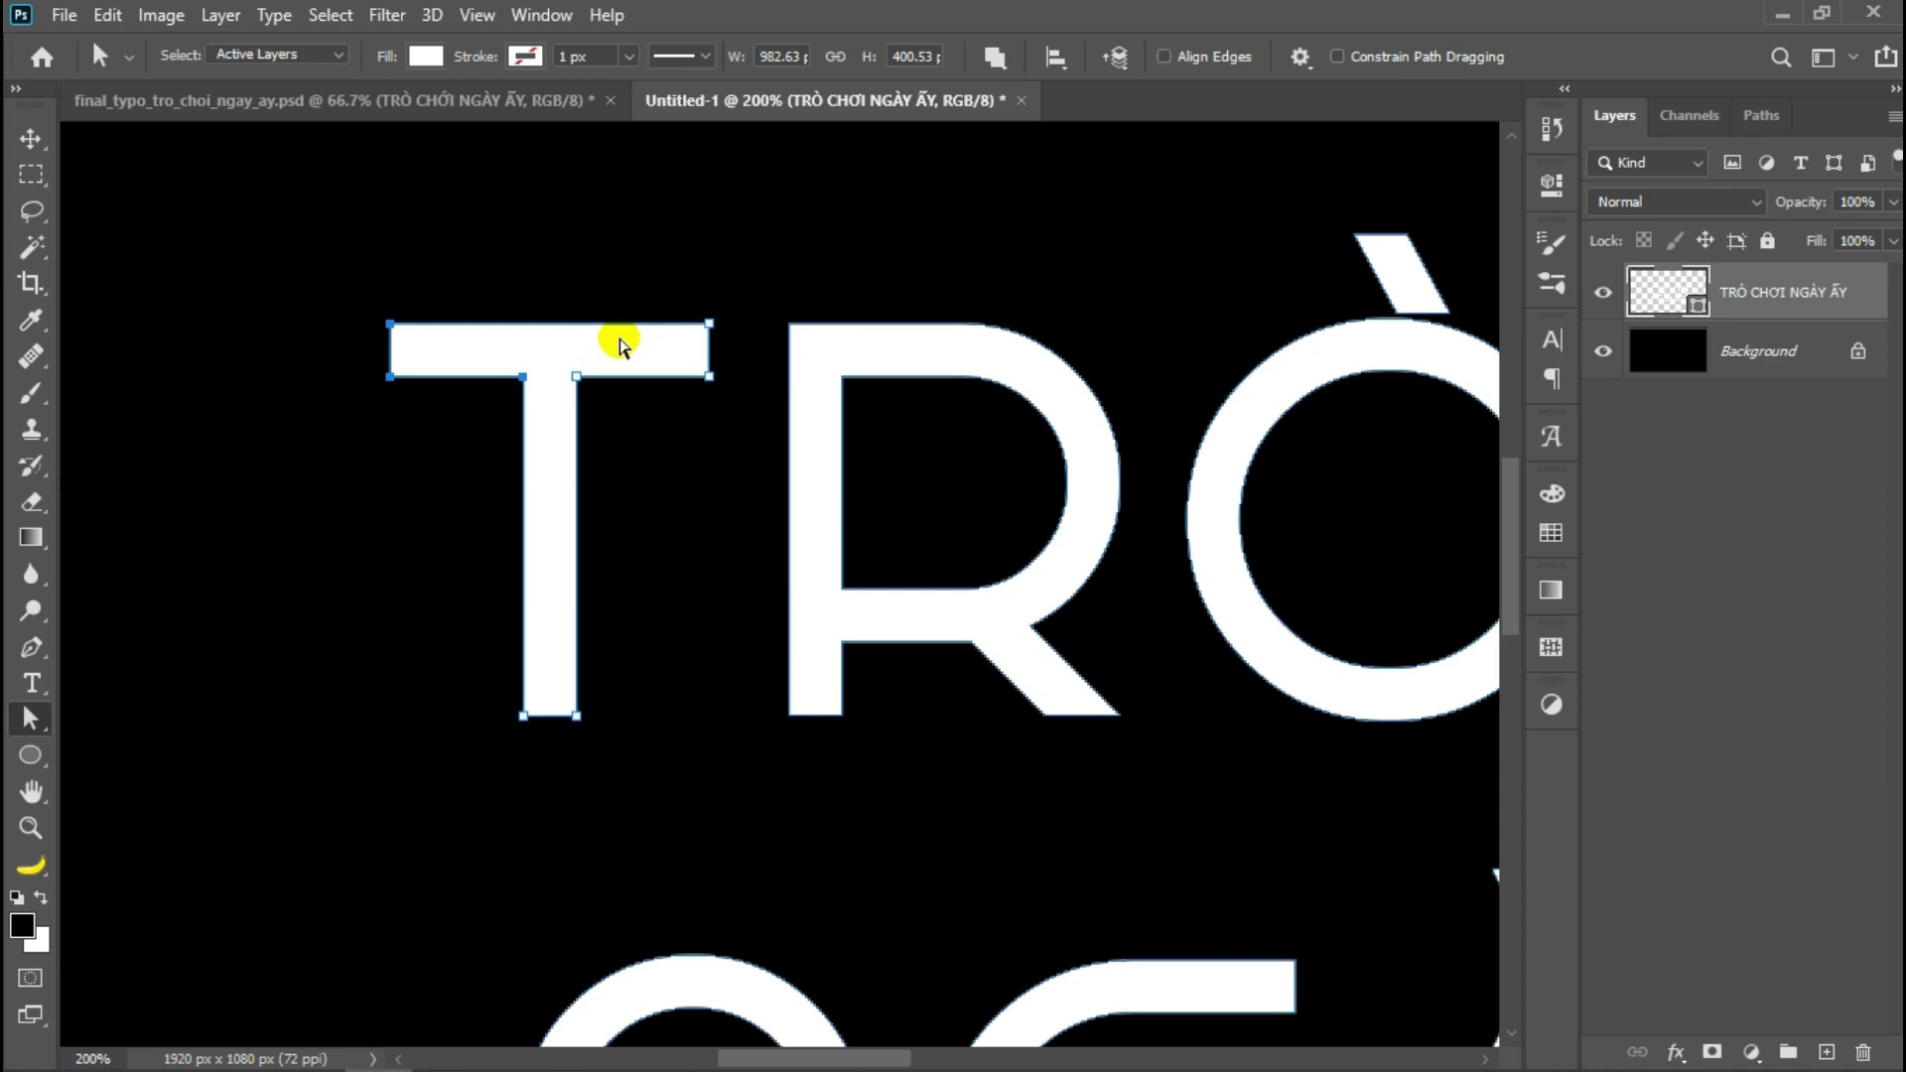
- Shift the T's crossbar corners left twice to lengthen it, then deselect and zoom out
key(shift+Left)
key(shift+Left)
key(shift+Left)
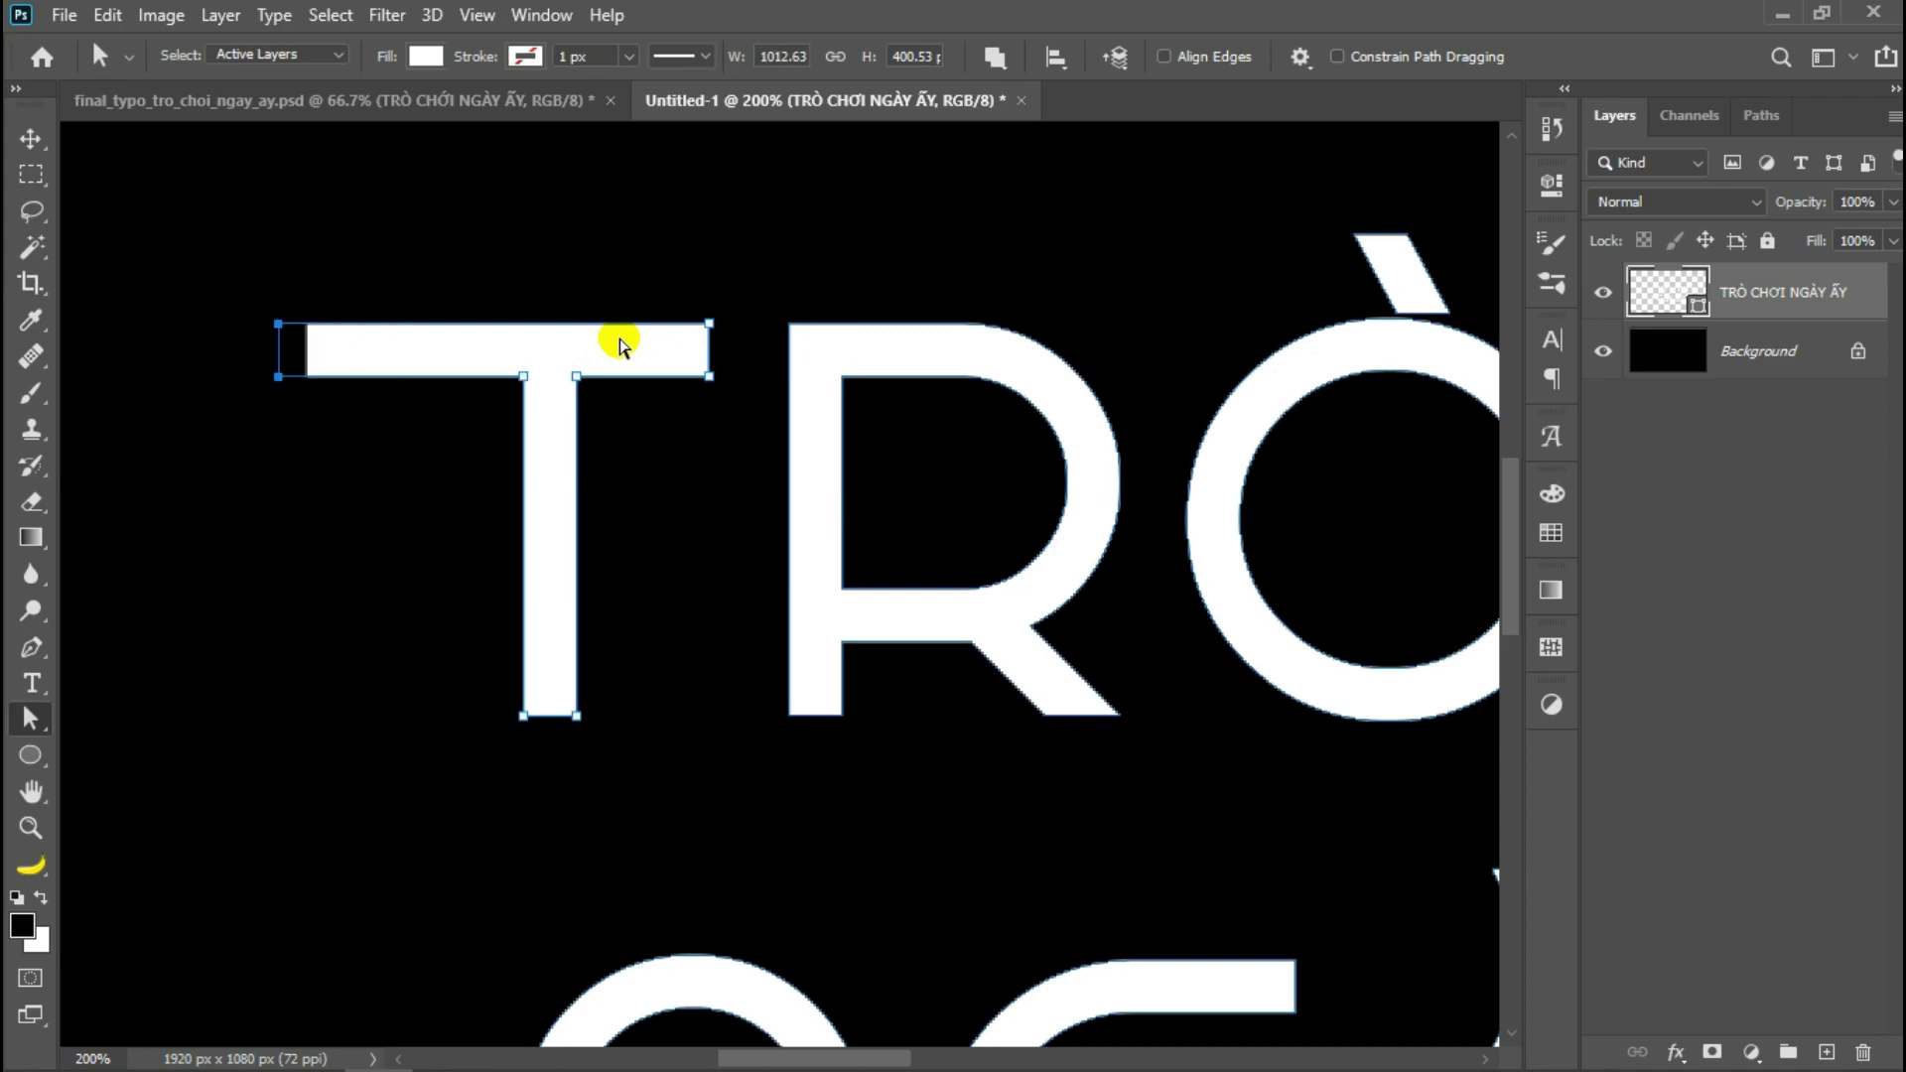
key(shift+Left)
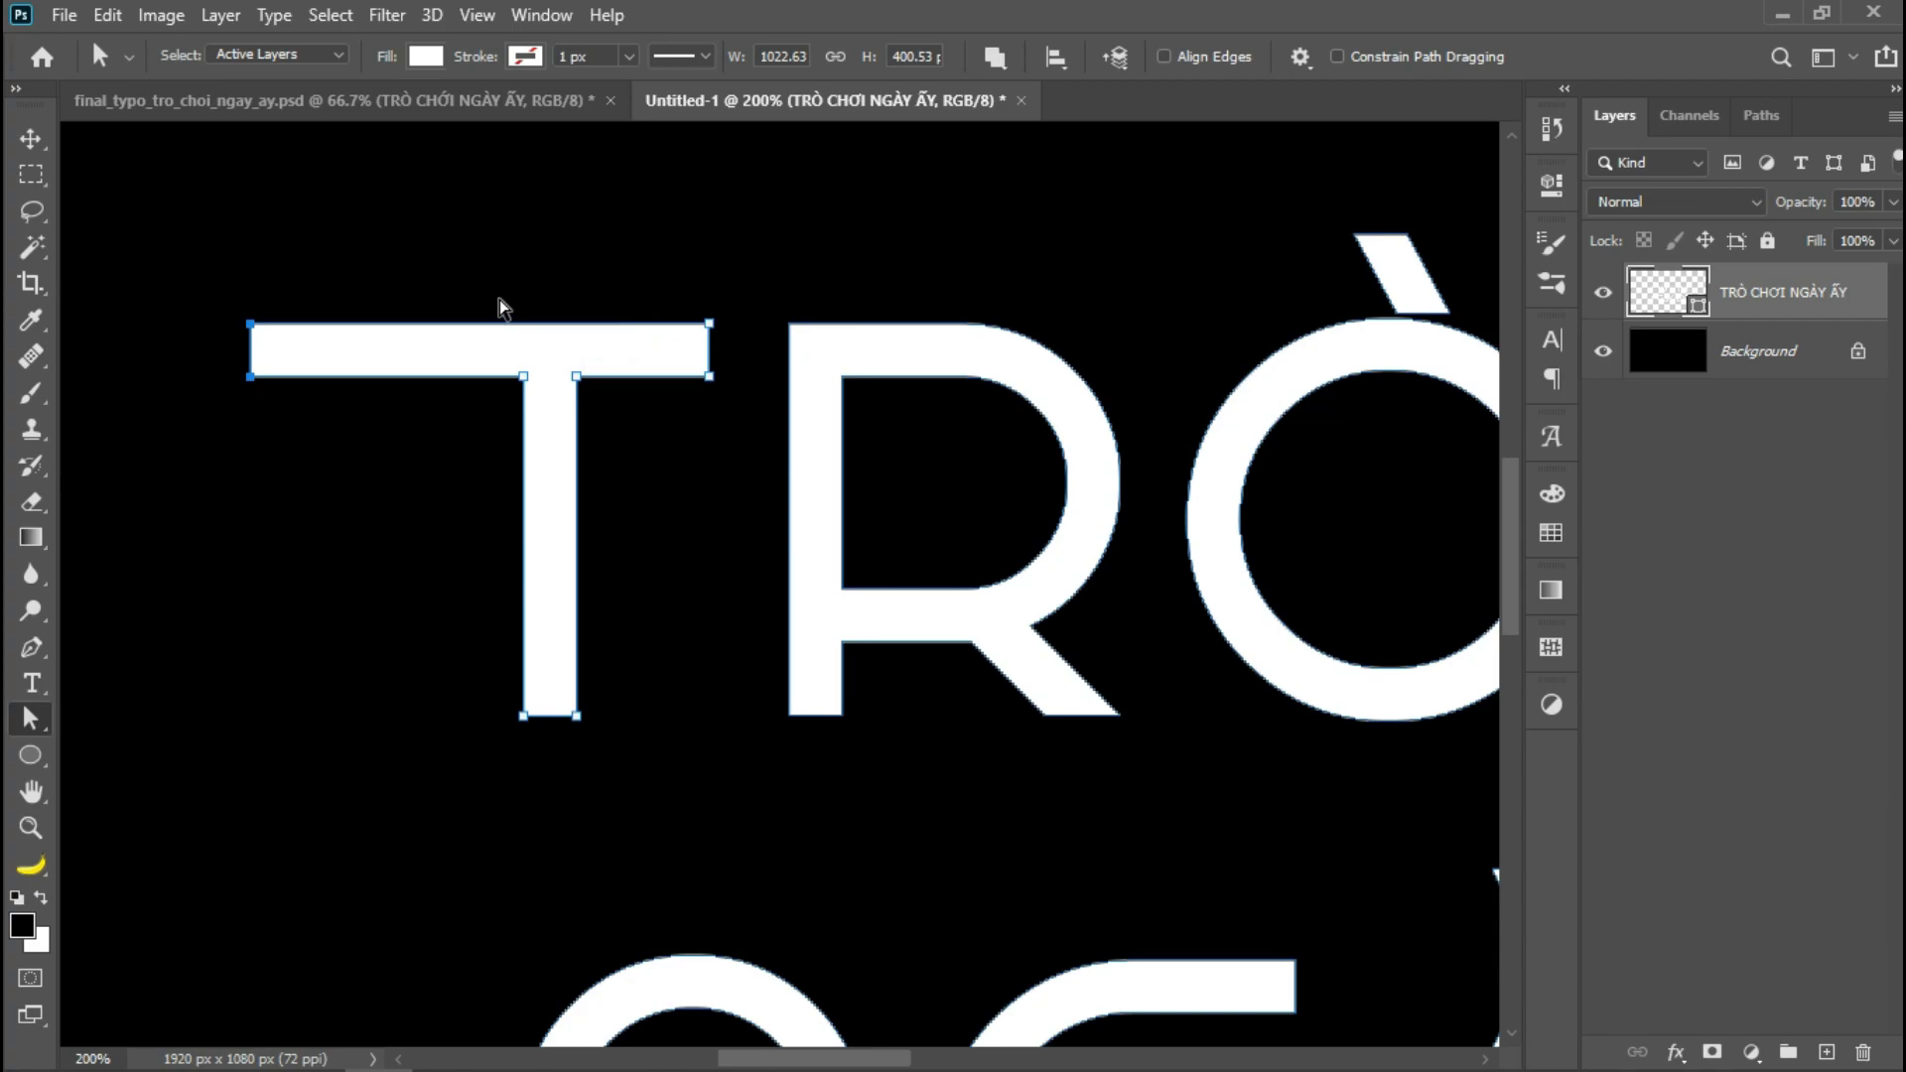
click(339, 552)
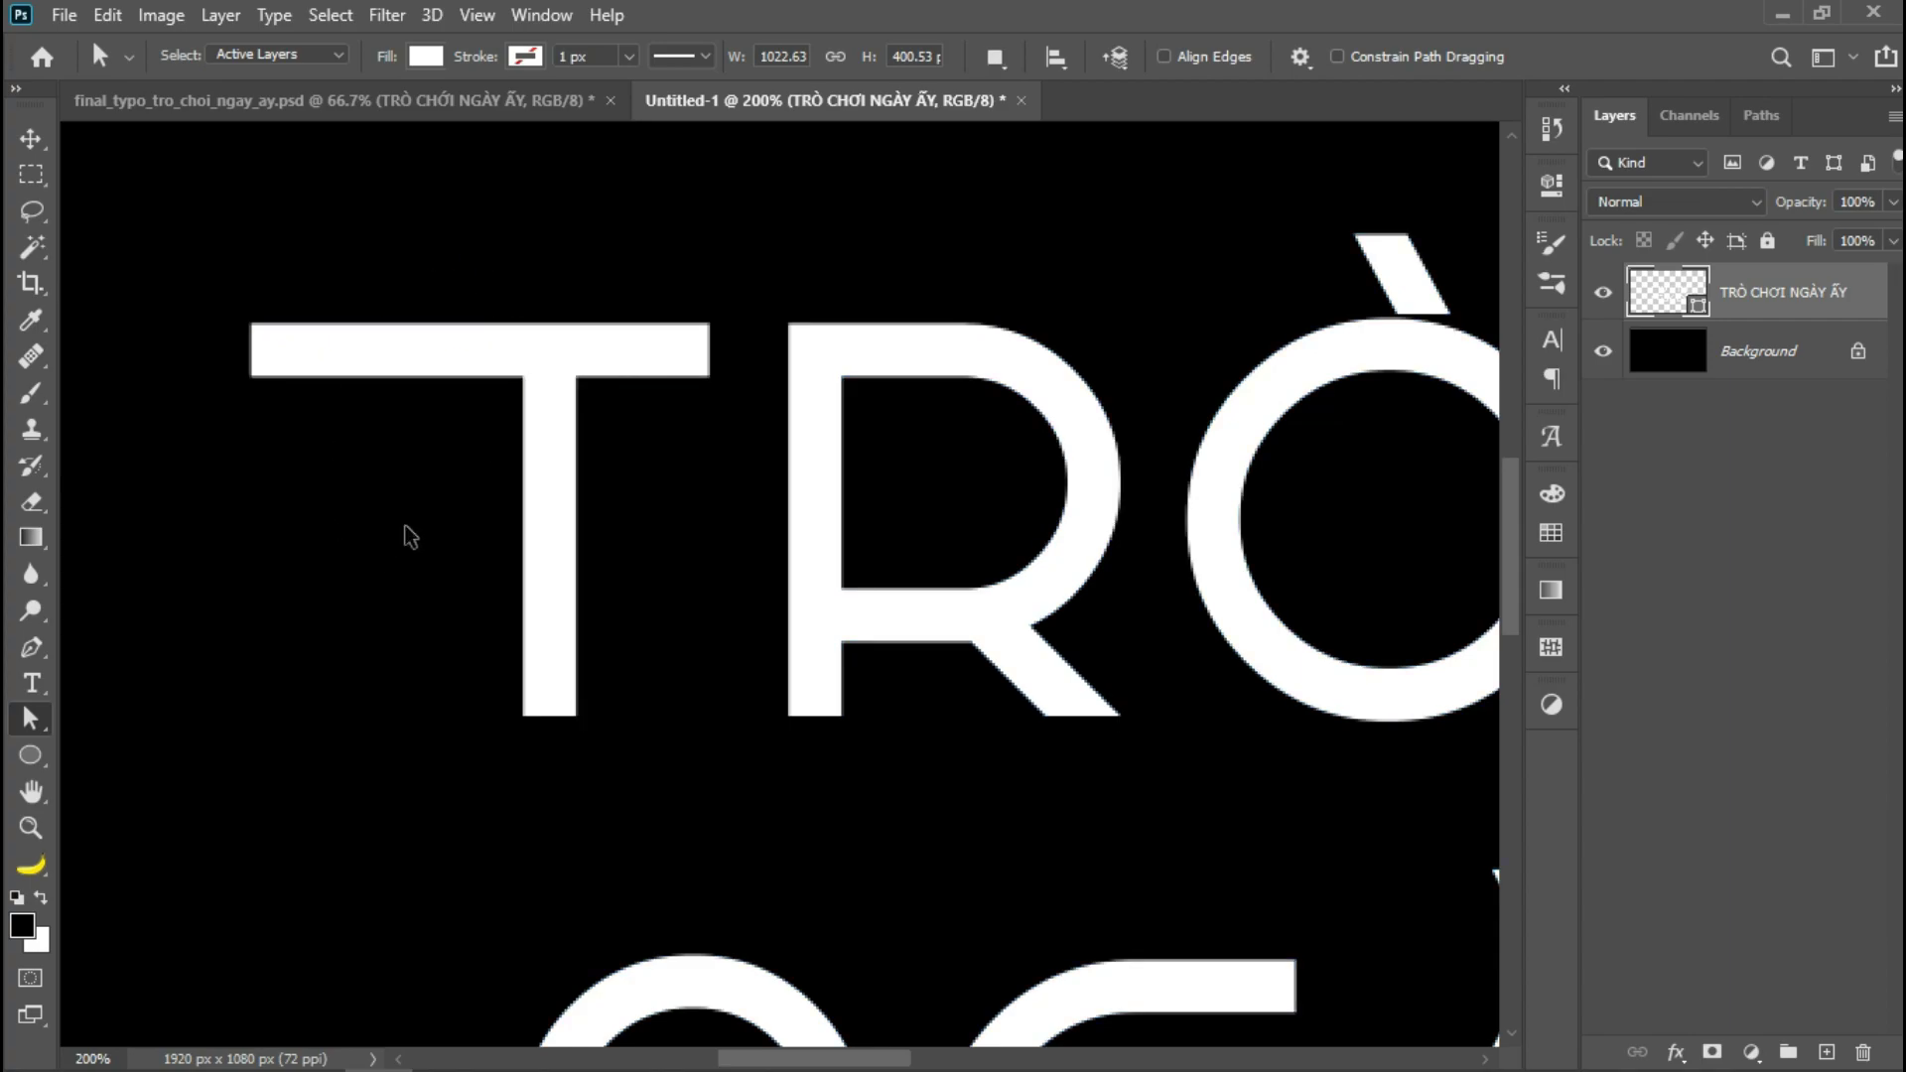
key(ctrl+minus)
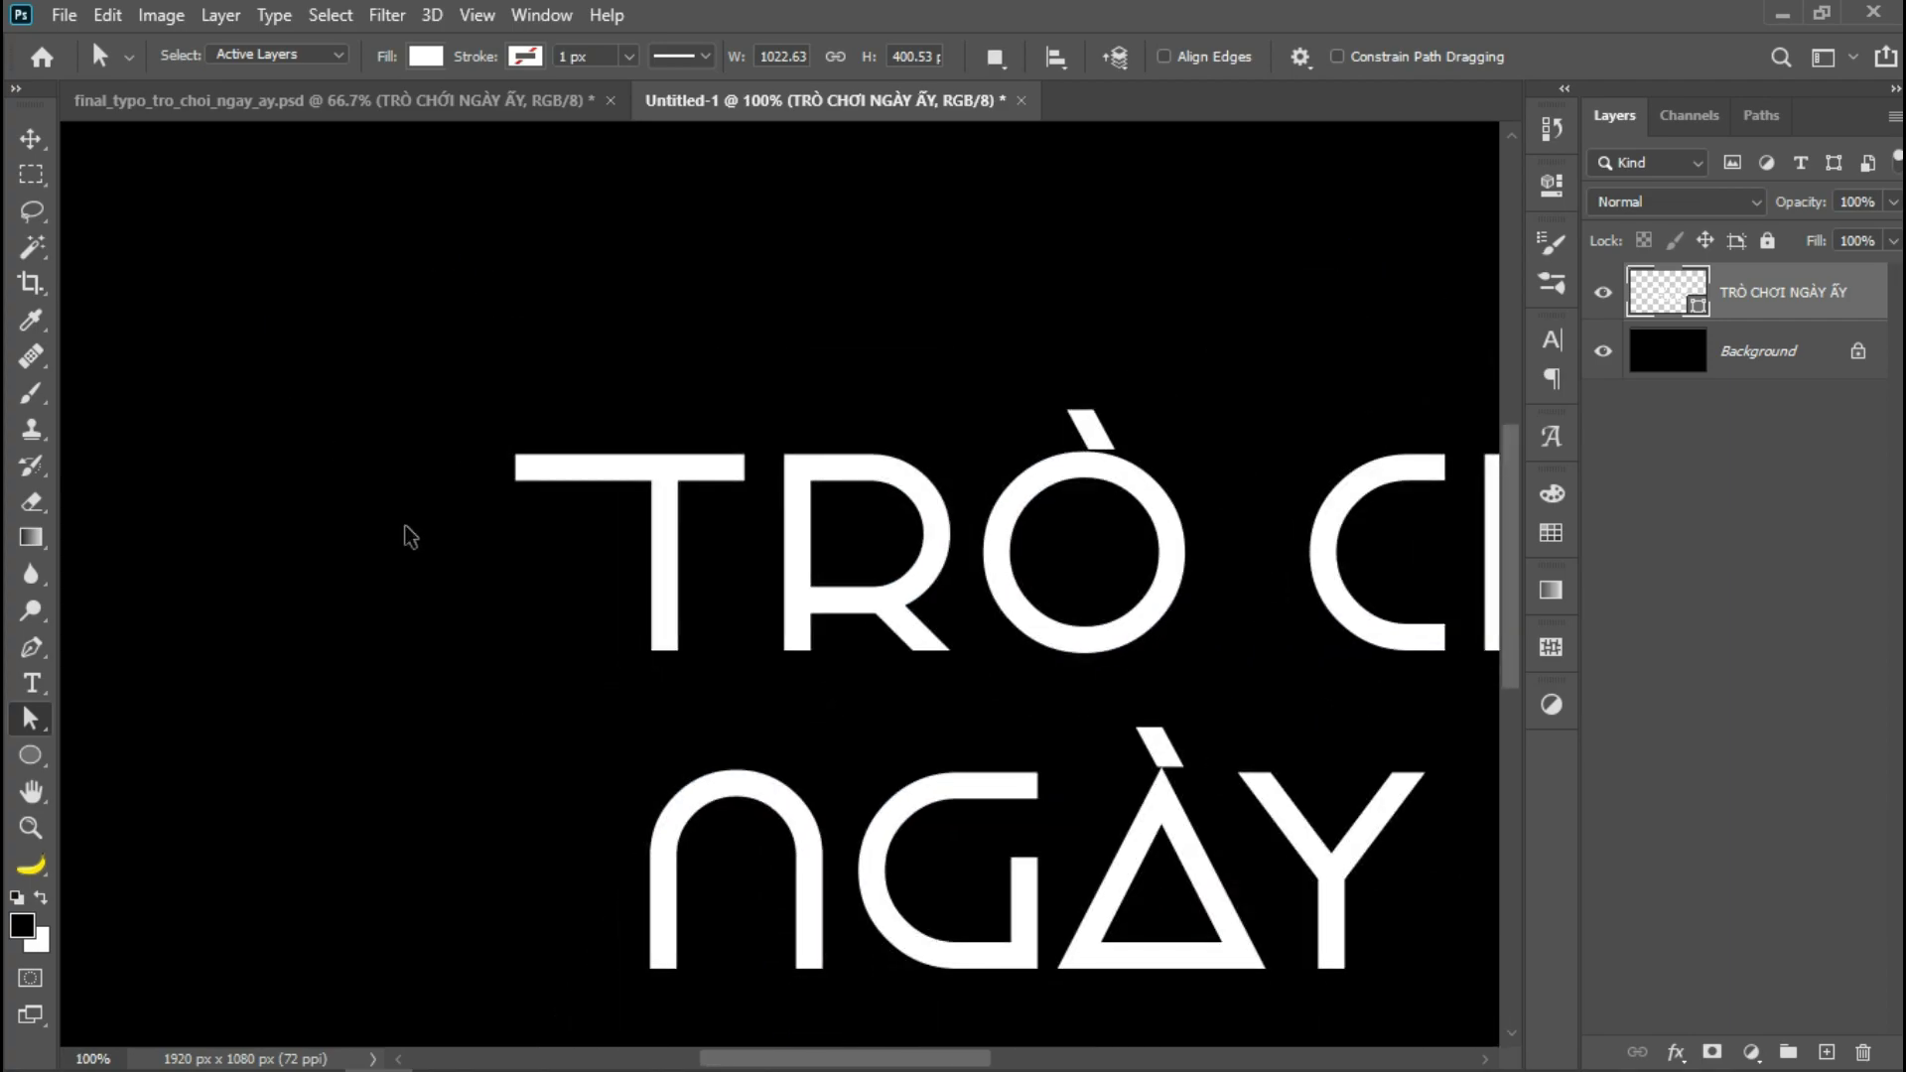
- Zoom to the R of TRÒ and select the bottom anchors of its leg
key(ctrl+plus)
mouse_move(1296, 711)
mouse_down()
mouse_move(1043, 549)
mouse_move(1025, 499)
mouse_up()
click(44, 717)
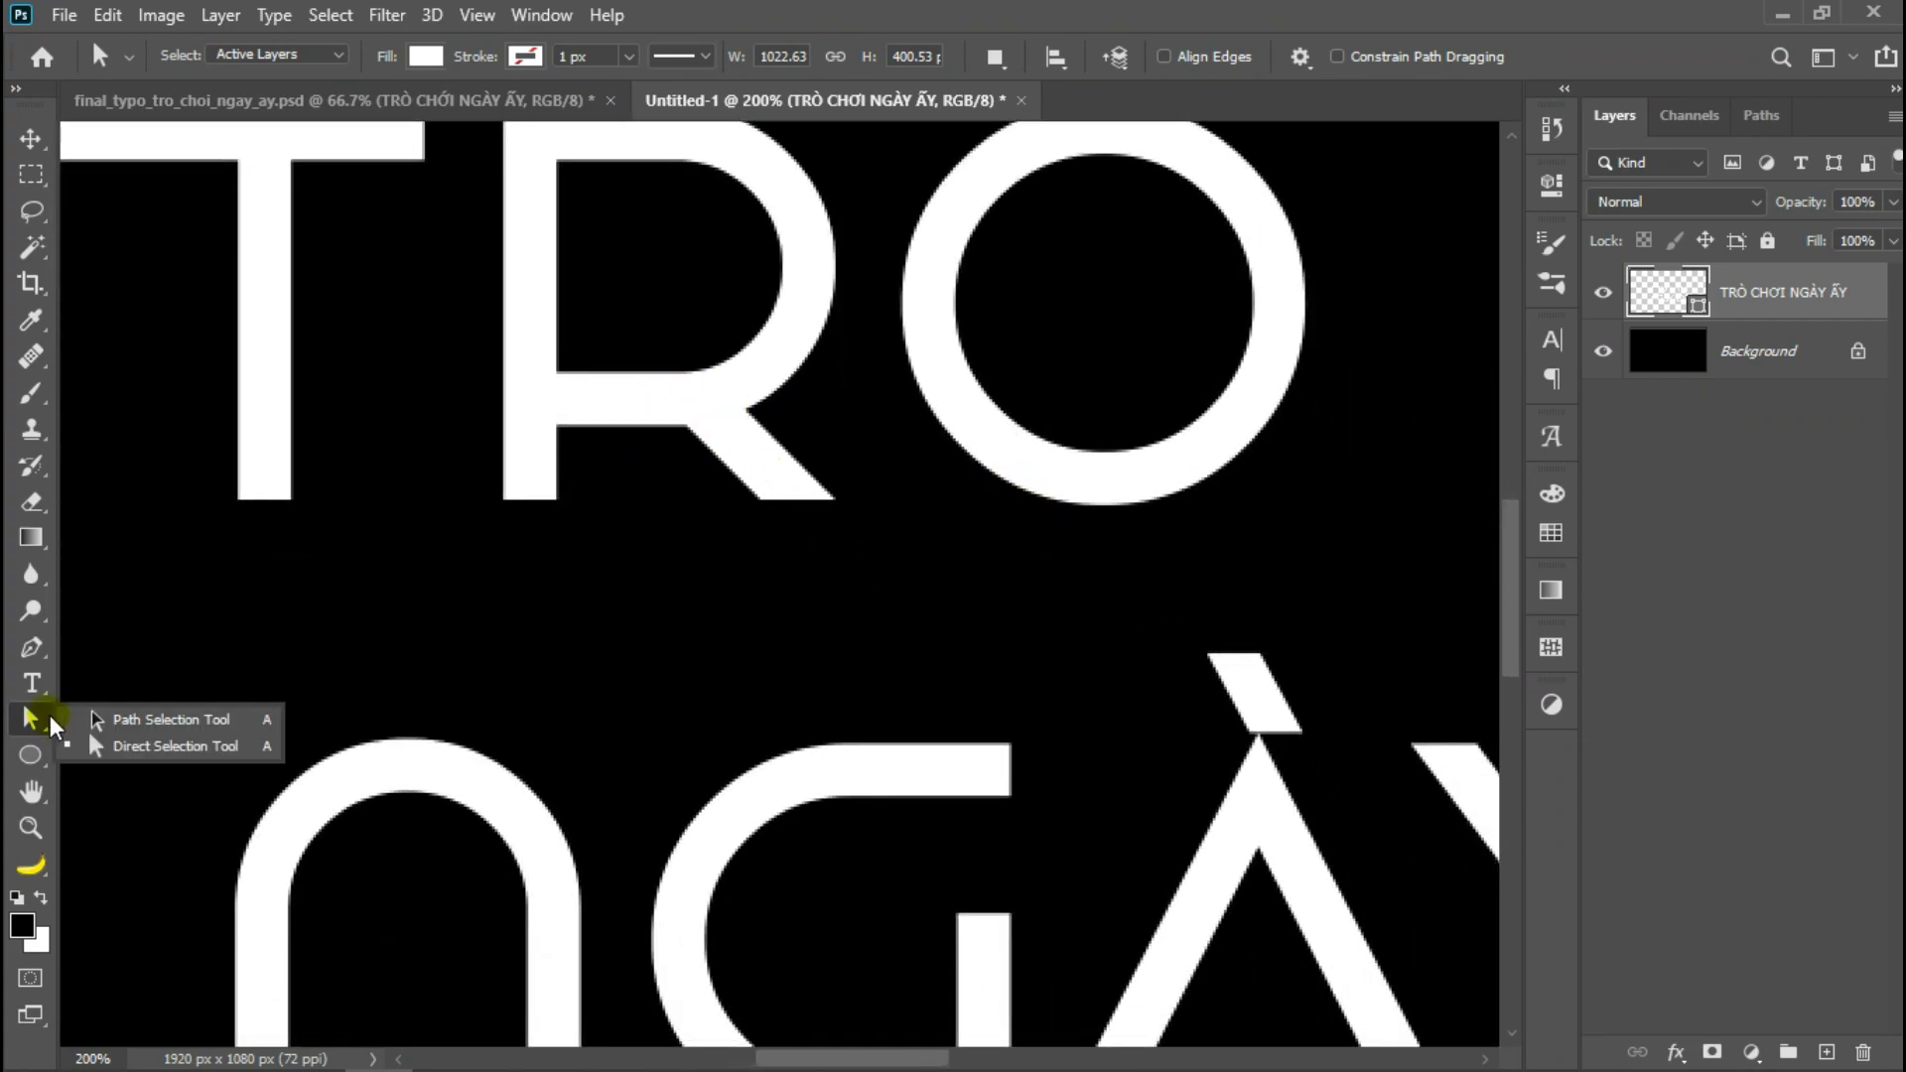
click(109, 744)
click(755, 461)
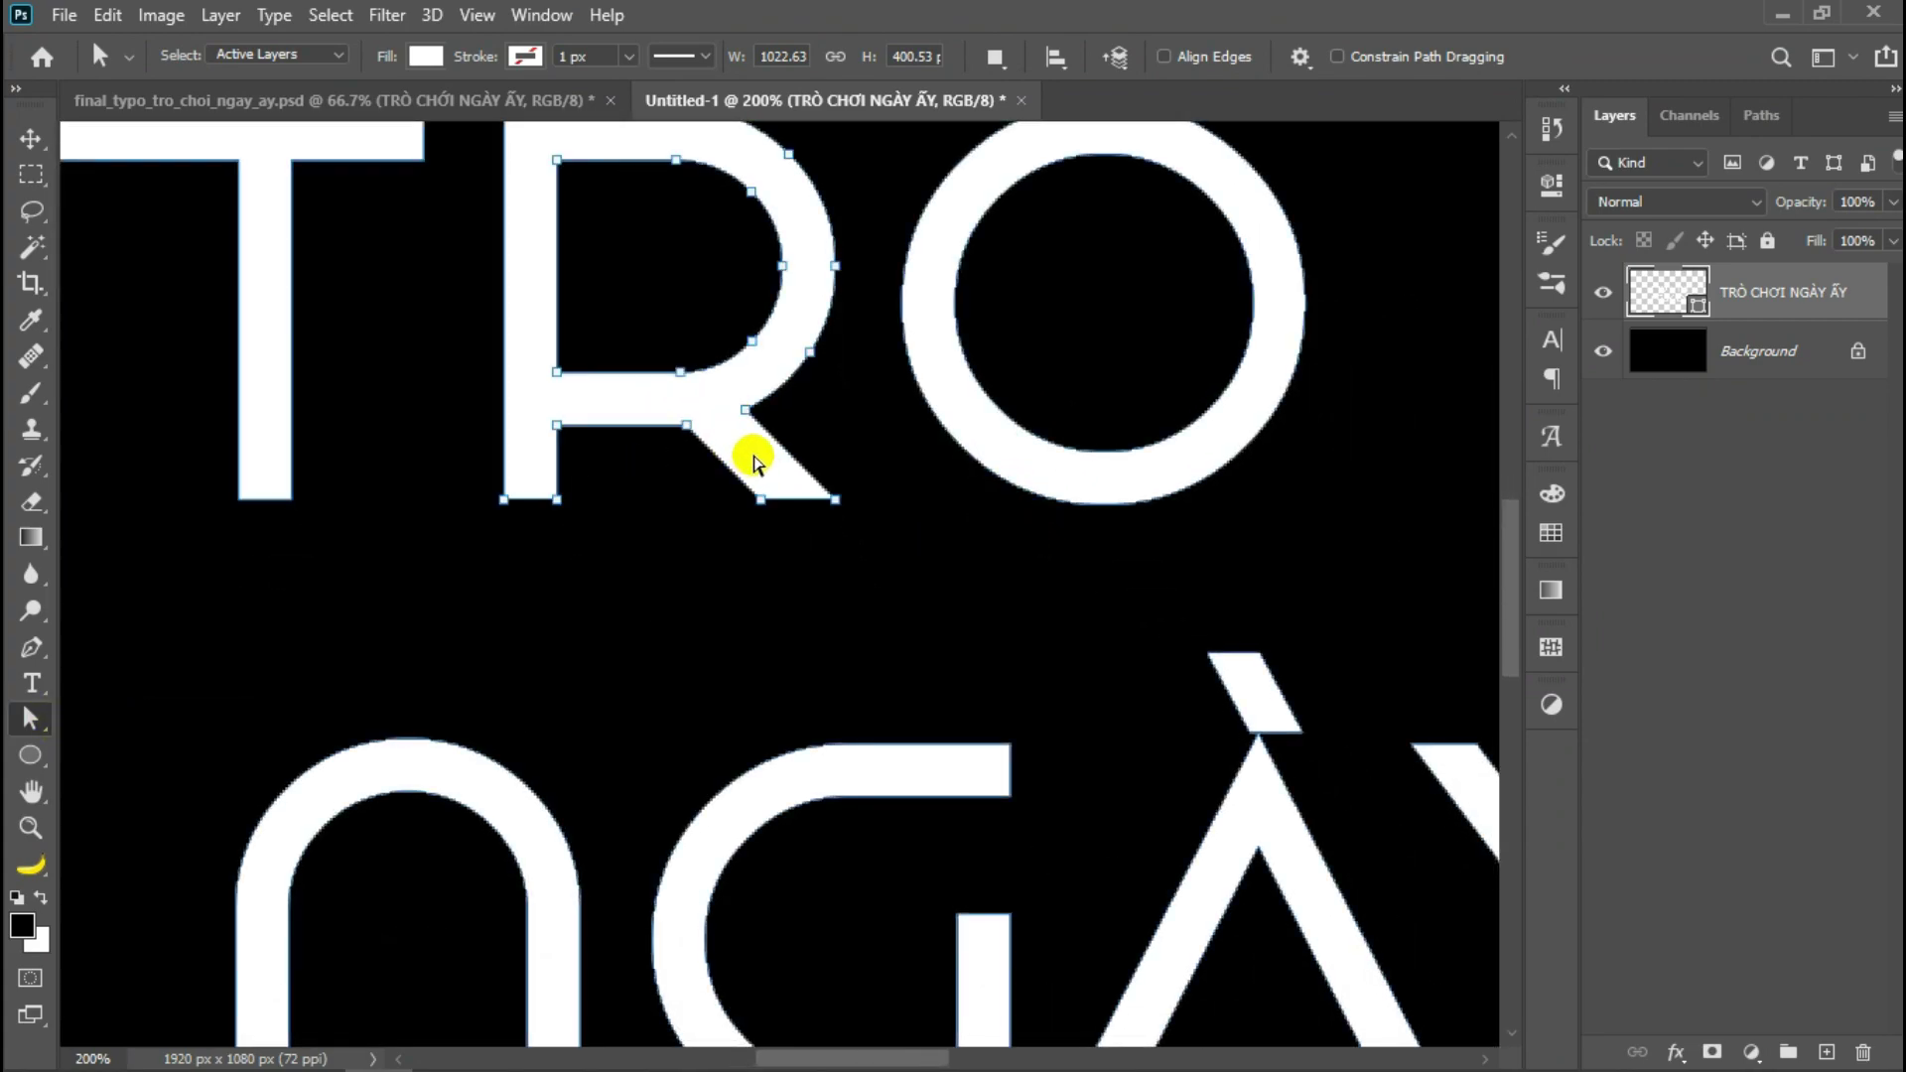
click(554, 501)
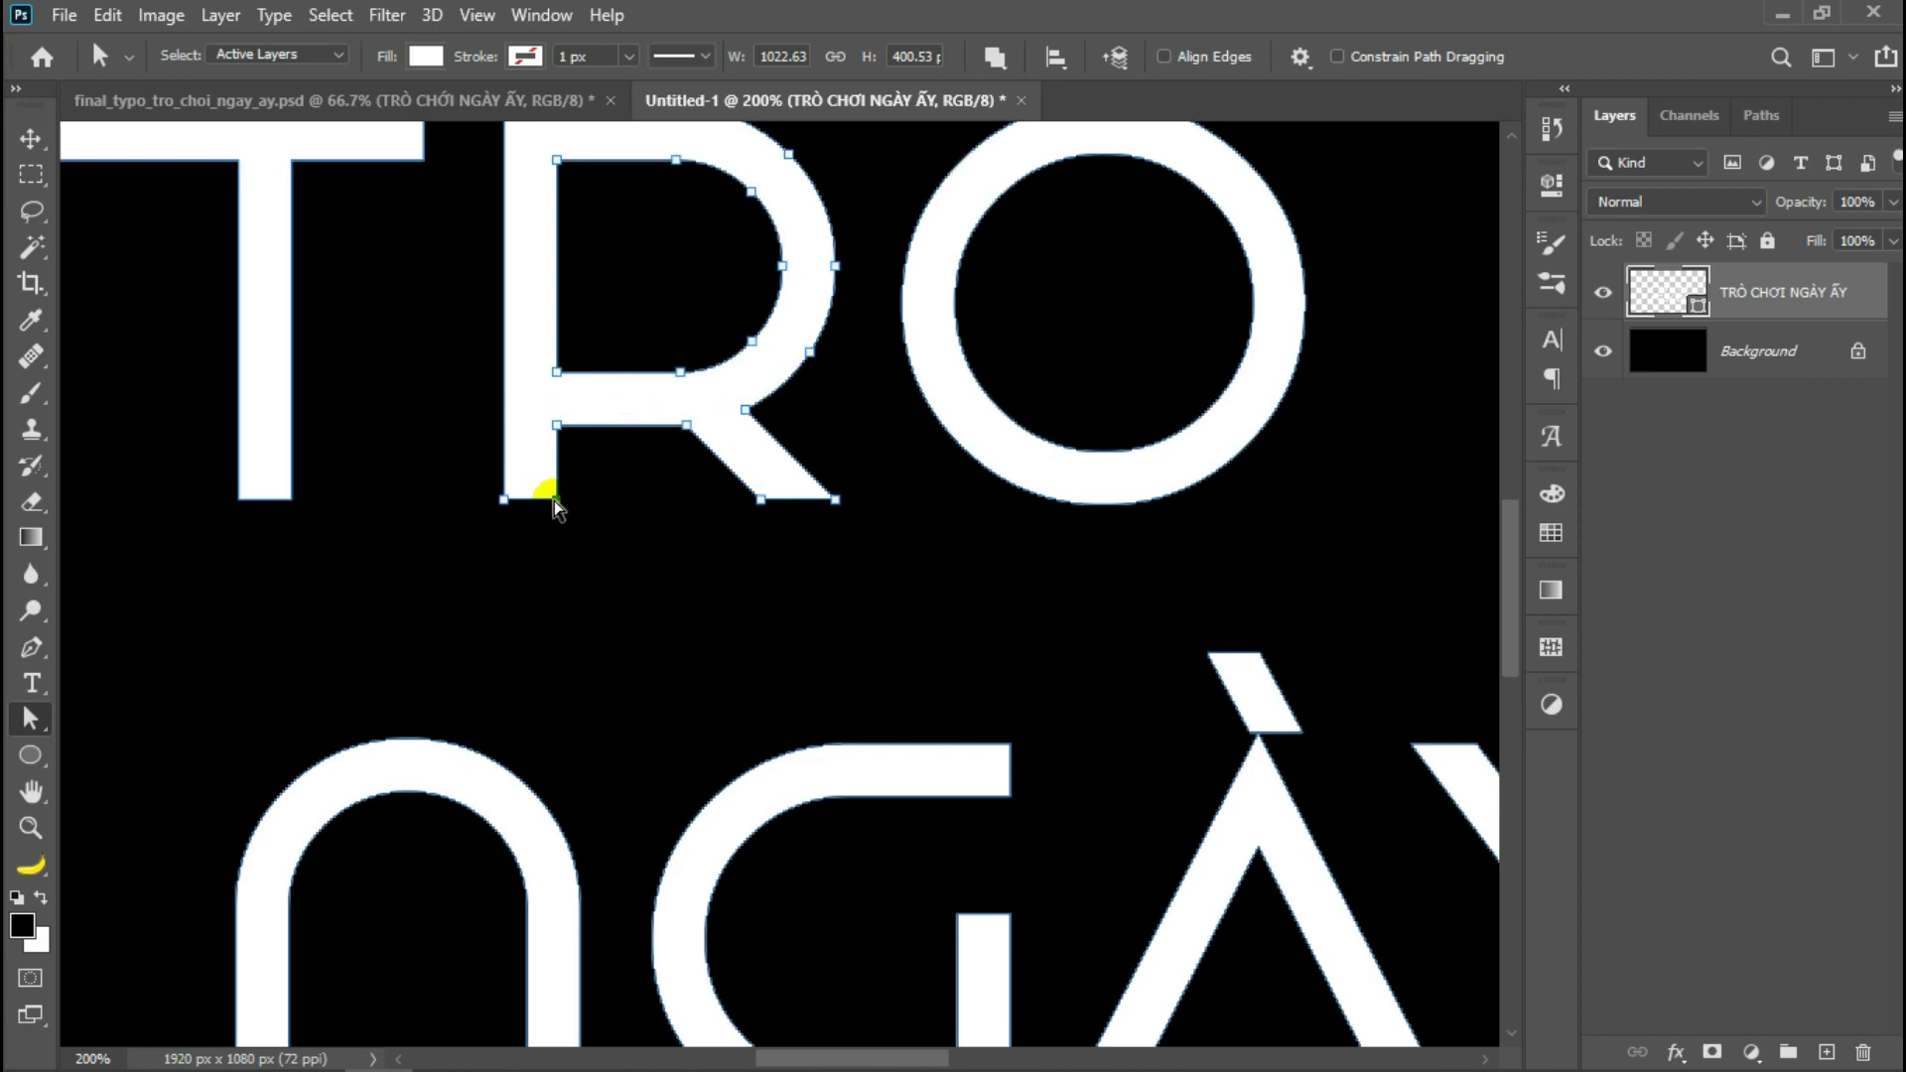
click(762, 501)
click(824, 505)
click(788, 499)
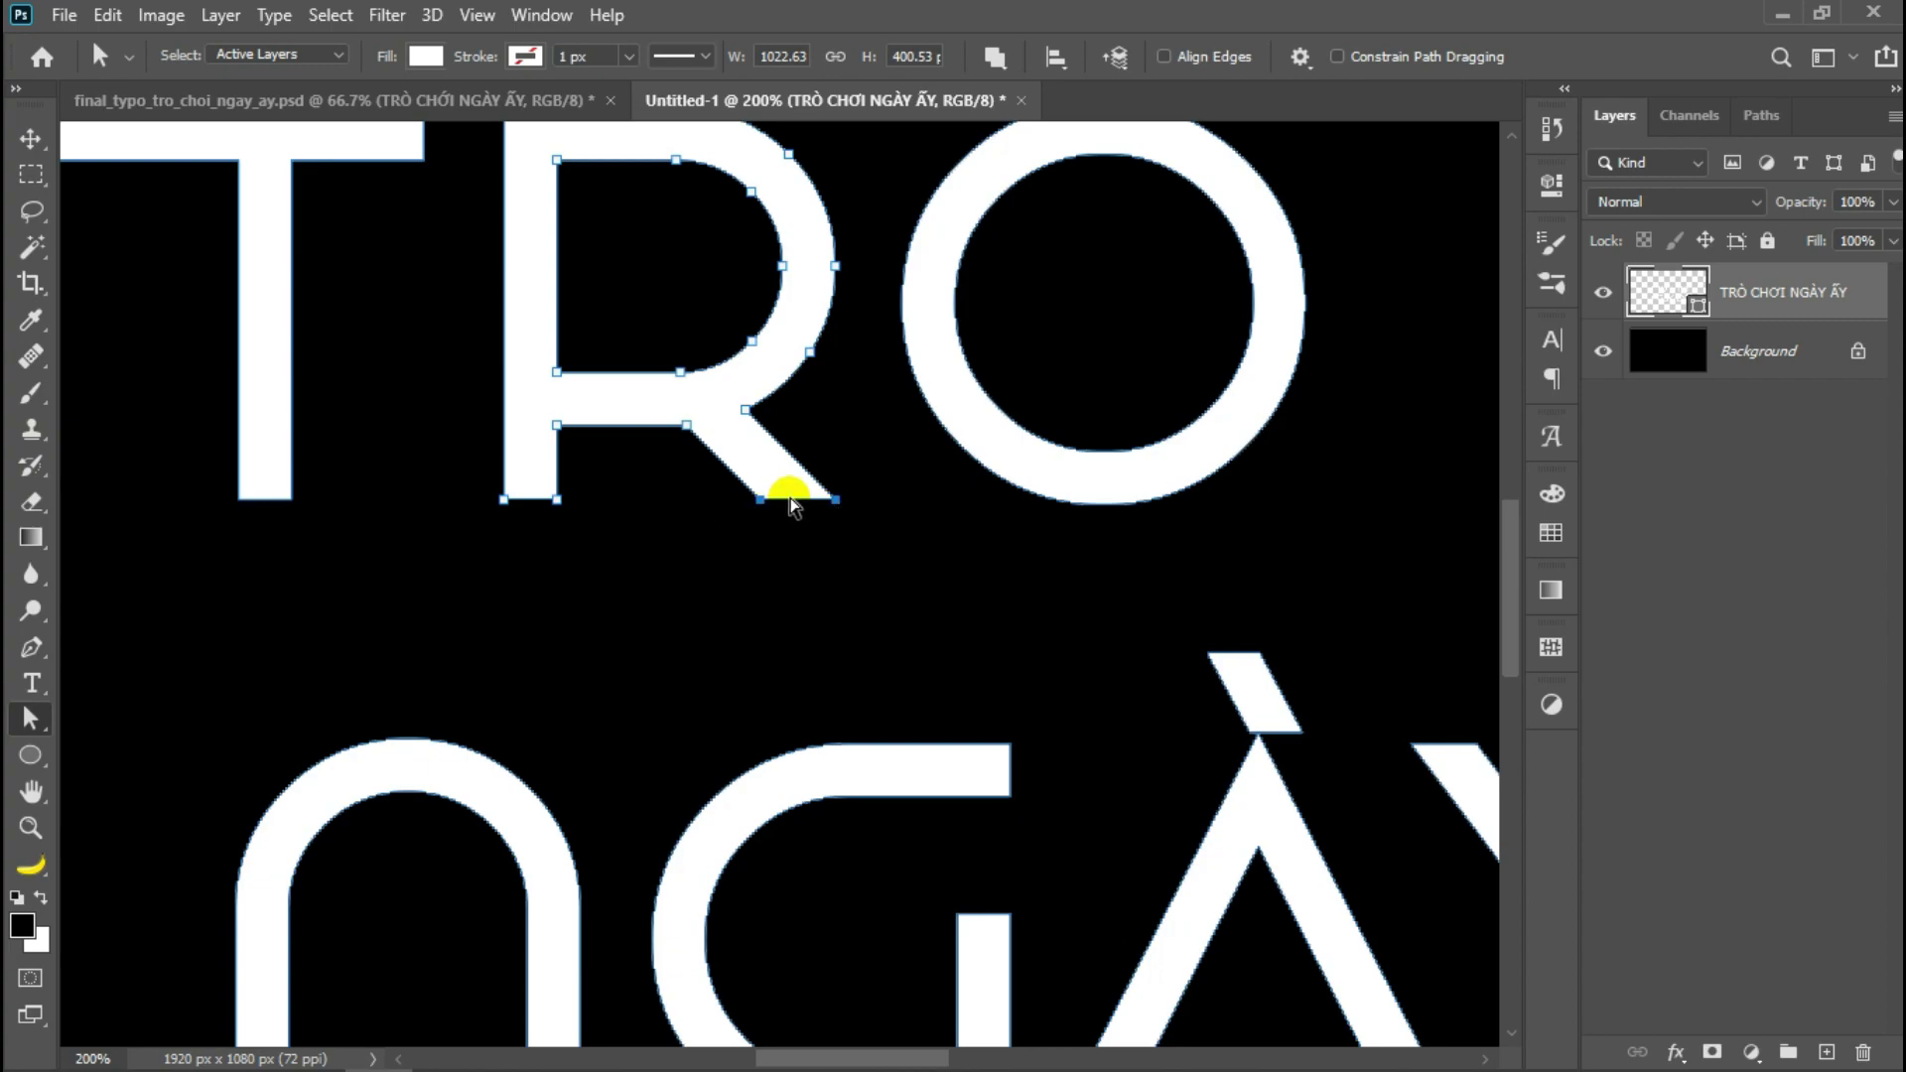
- Drag the R's leg down and right toward the NGÀY line, then check the result
drag(790, 502, 956, 675)
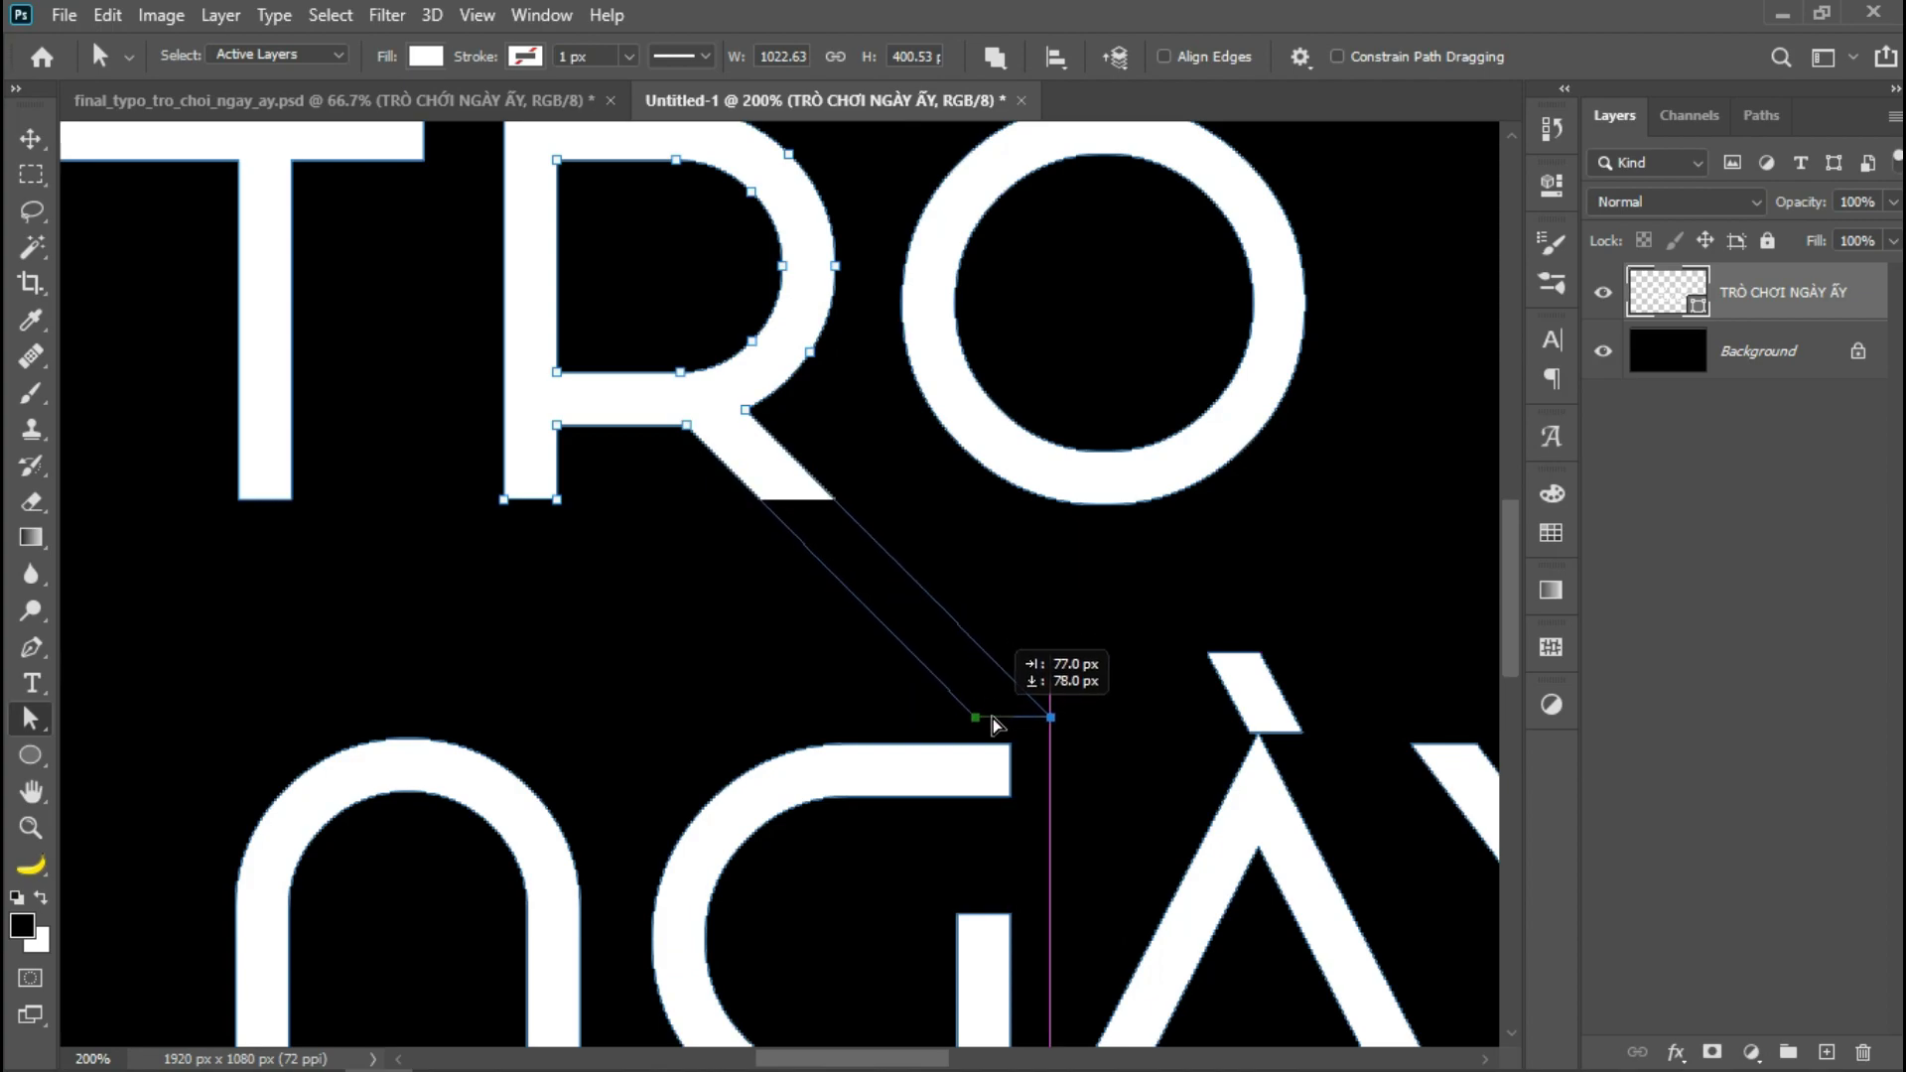
drag(956, 675, 959, 683)
click(1102, 735)
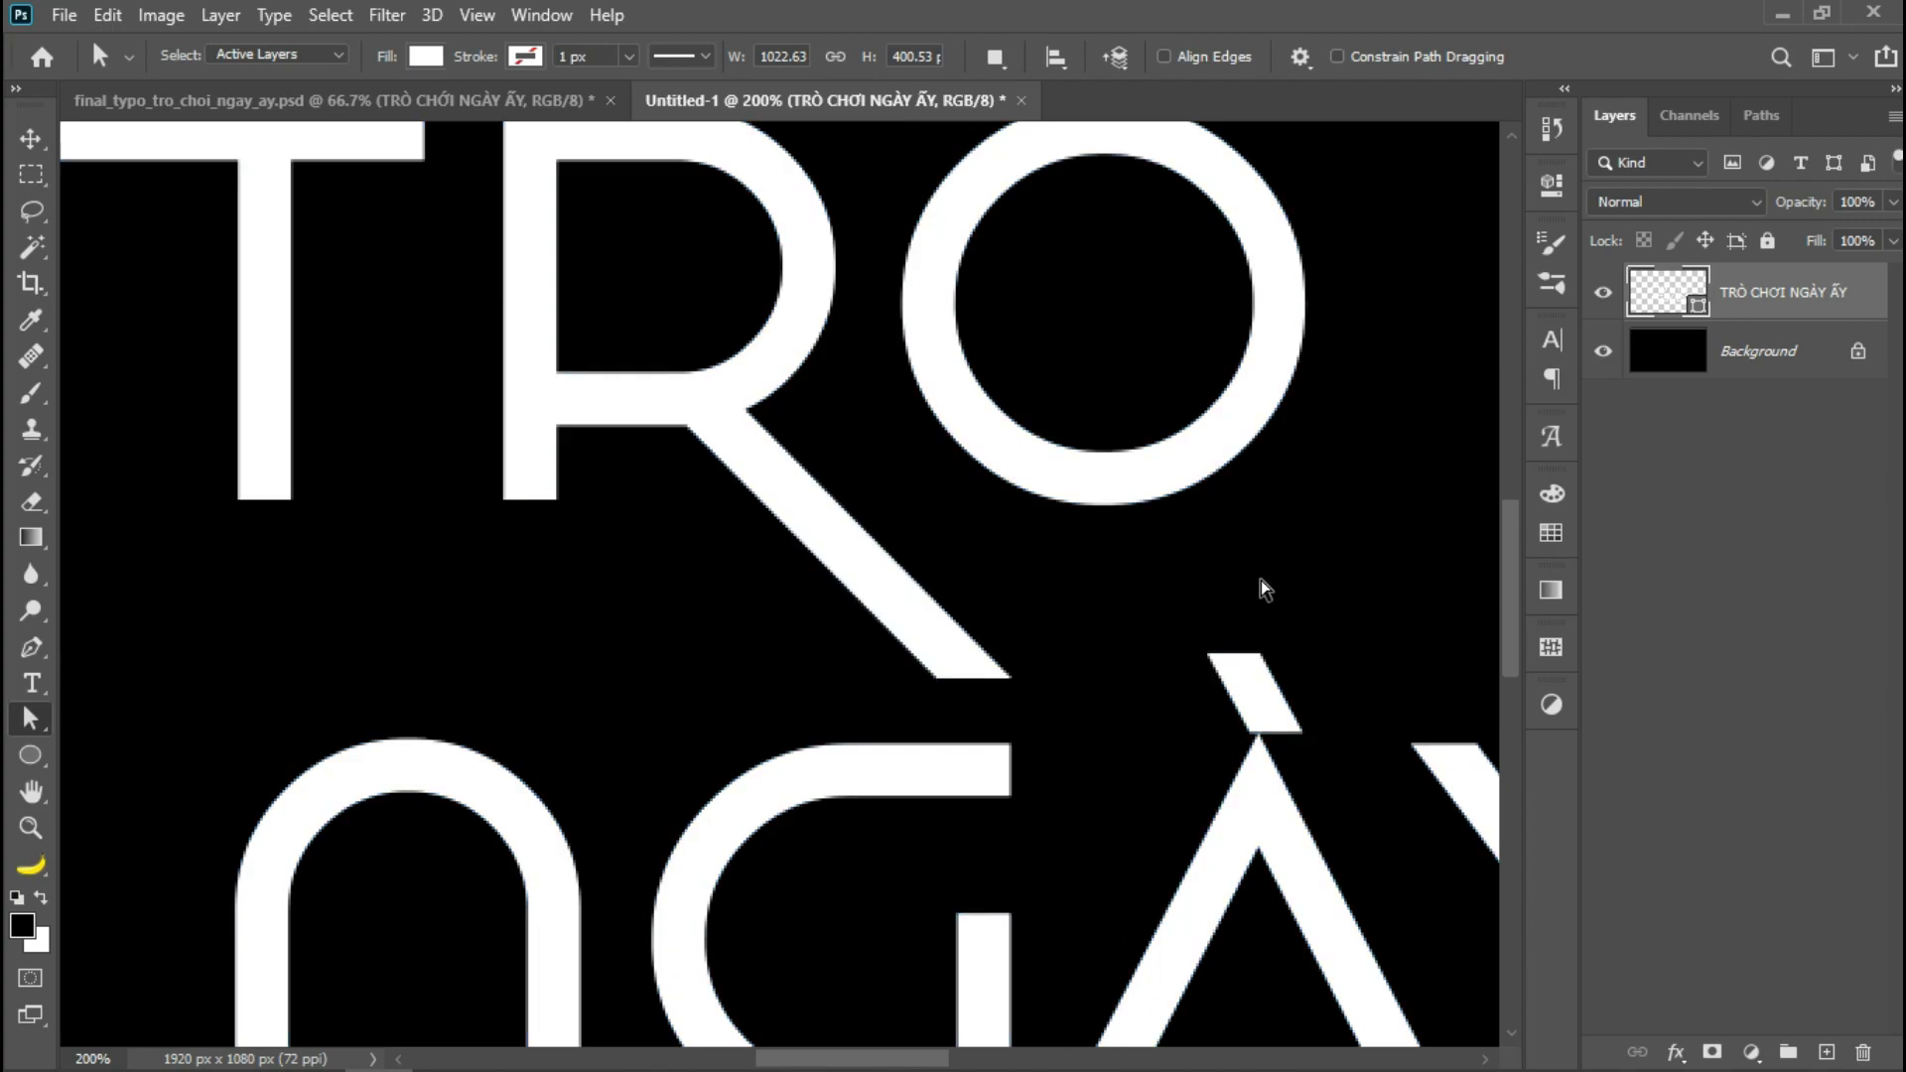
key(ctrl+minus)
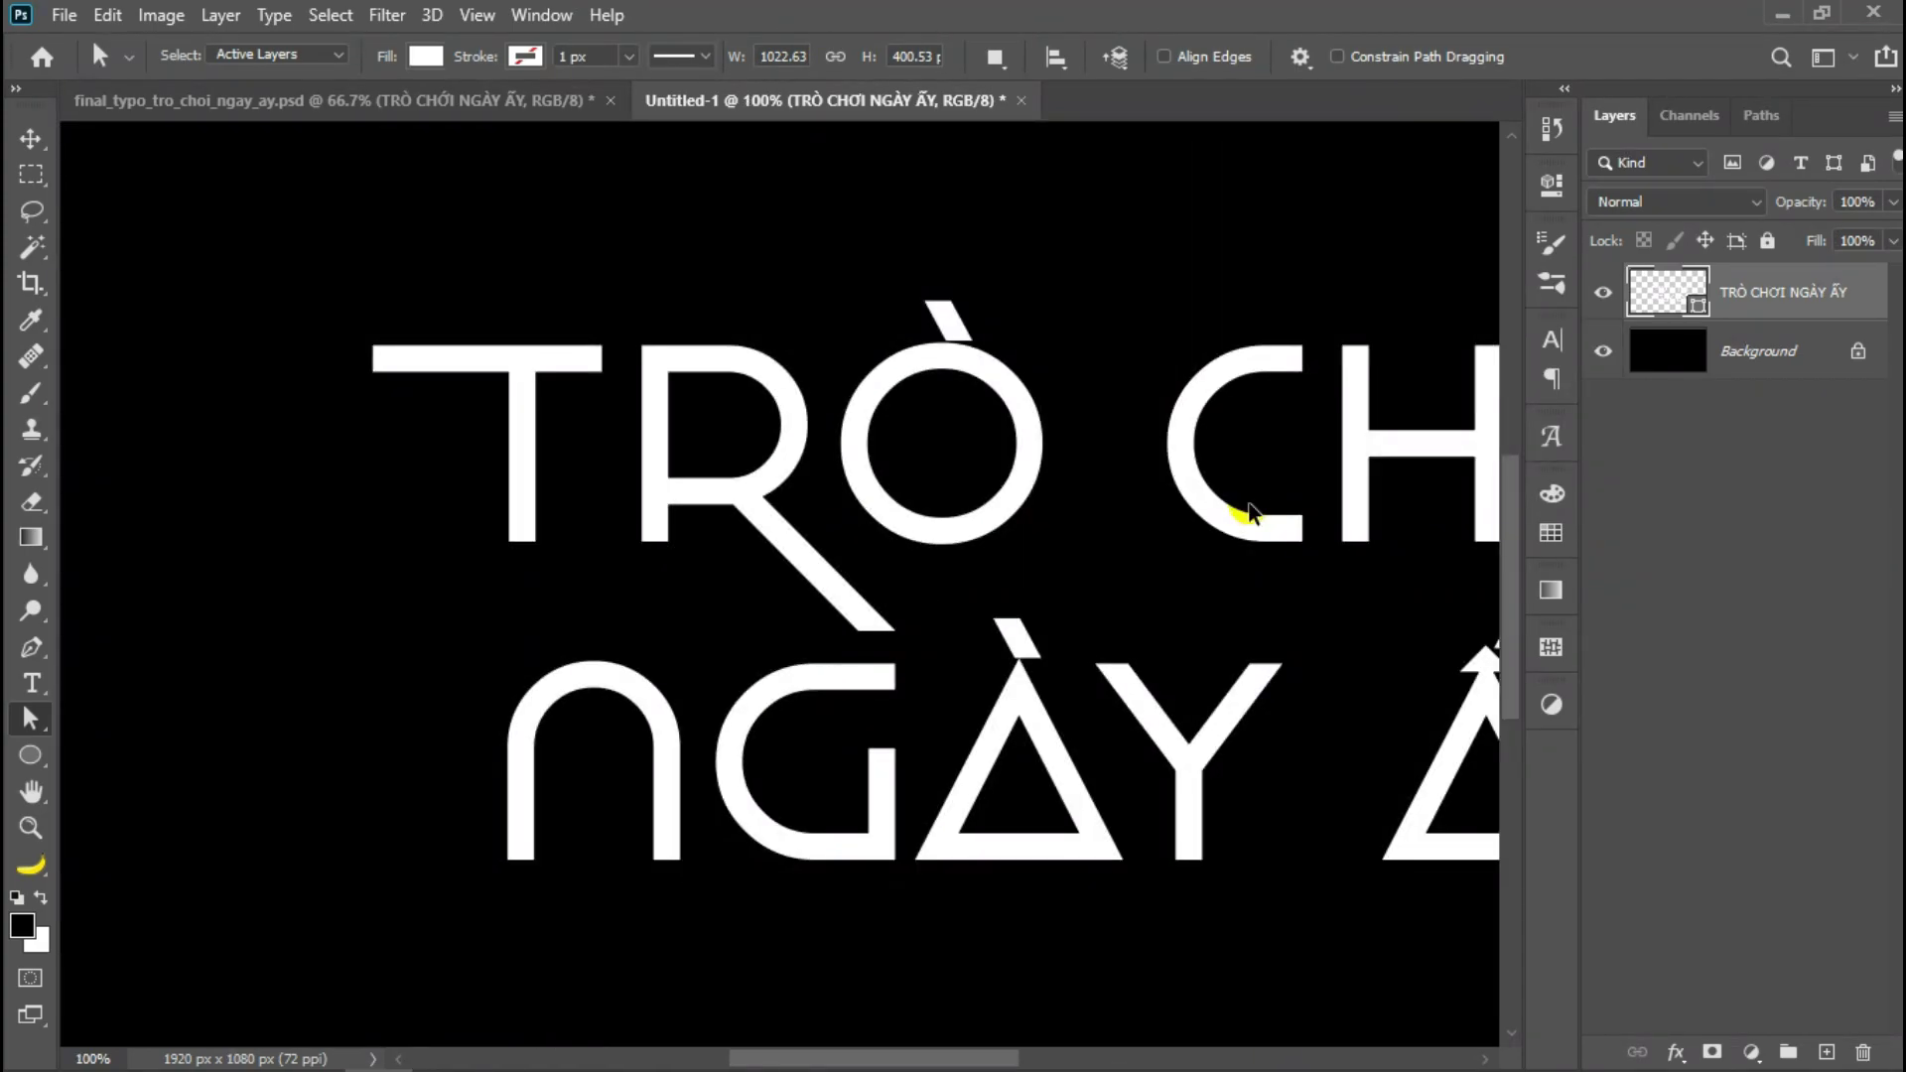
key(ctrl+plus)
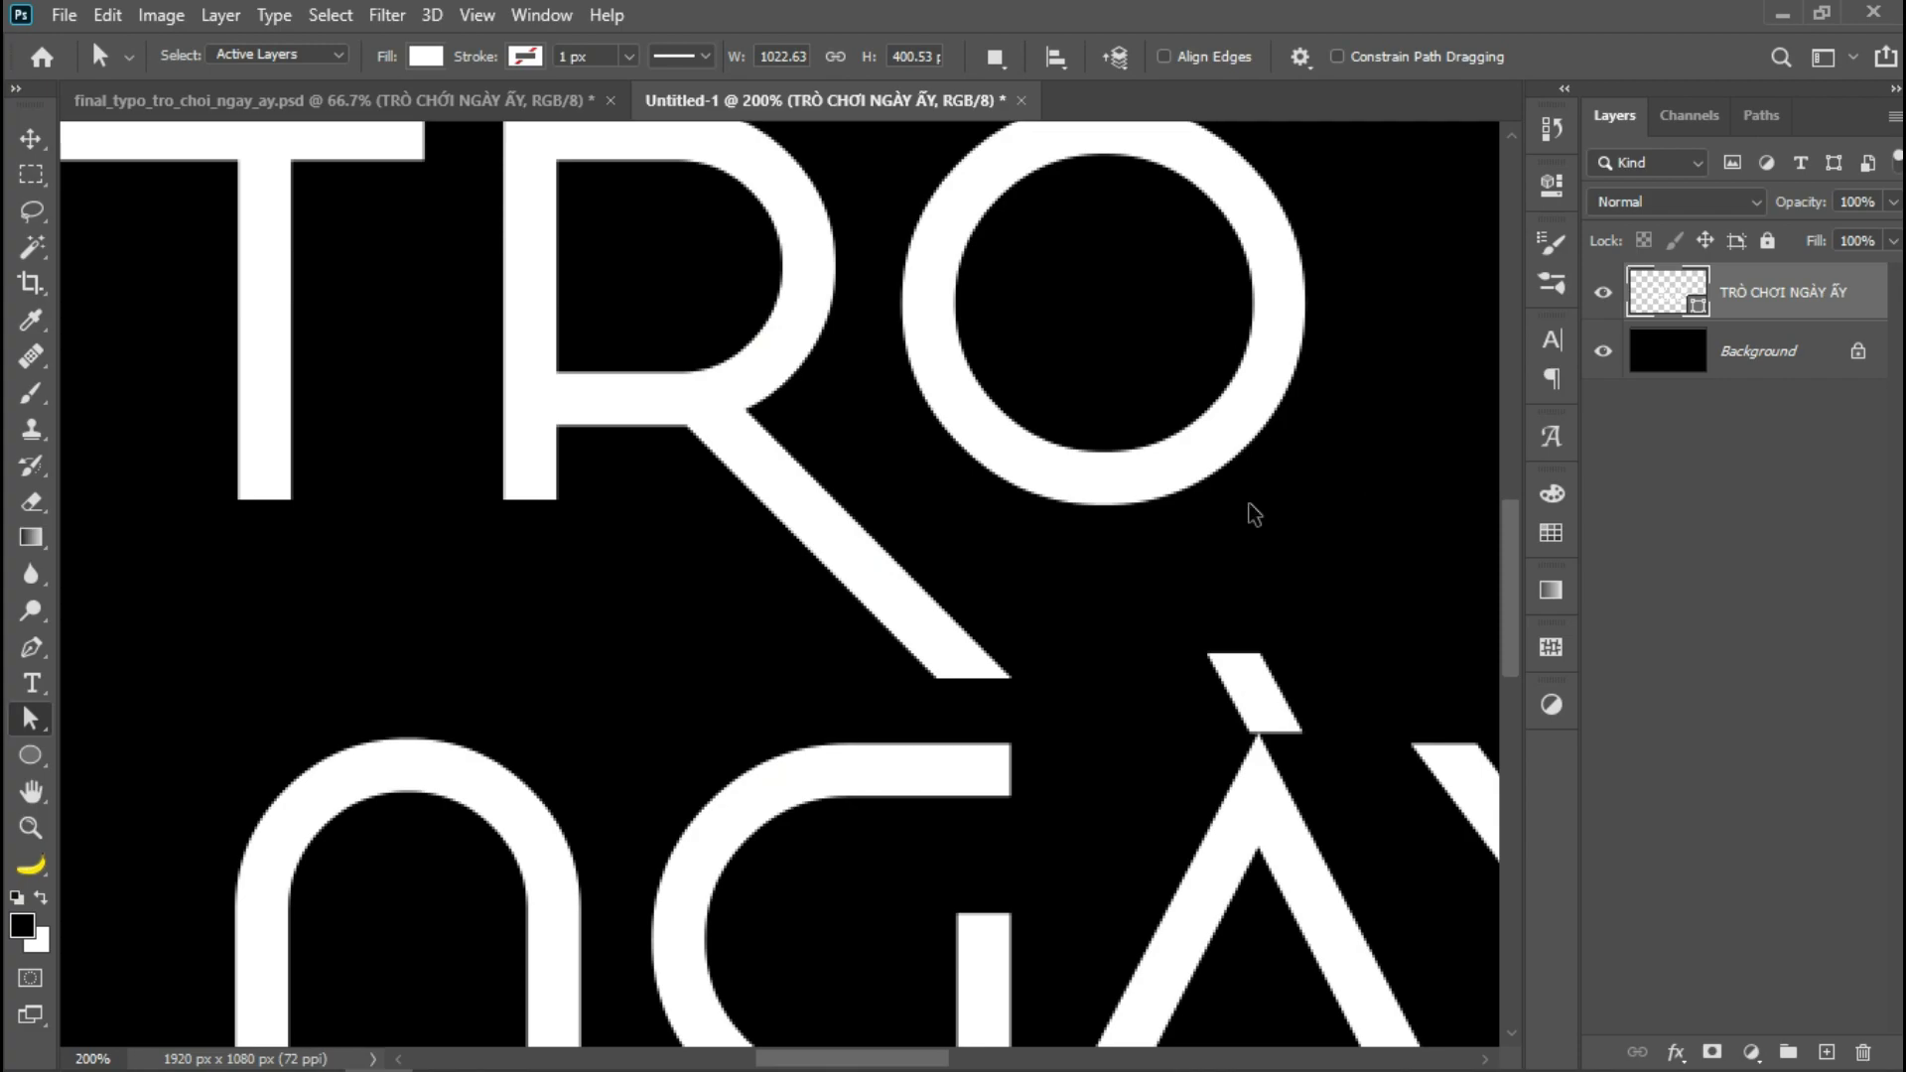
key(ctrl+minus)
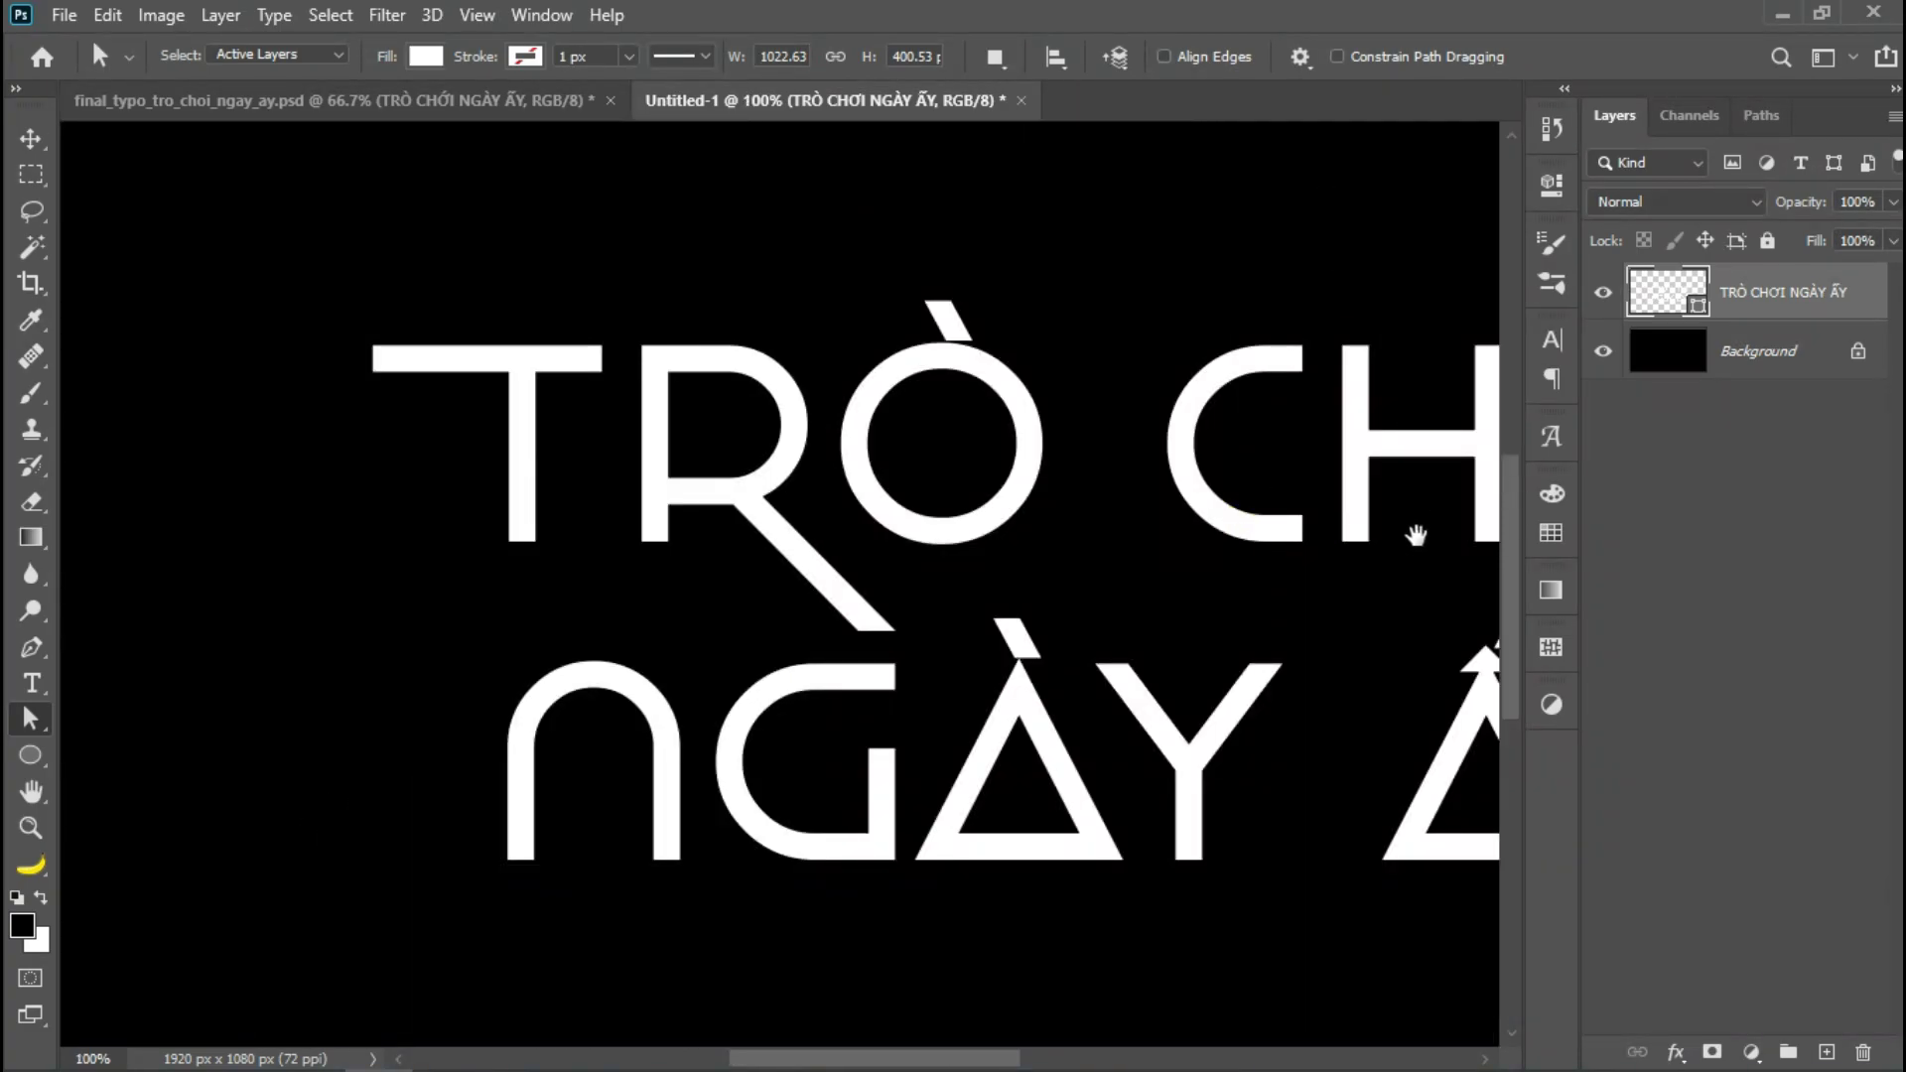
mouse_move(1417, 532)
mouse_down()
mouse_move(899, 435)
mouse_move(847, 447)
mouse_up()
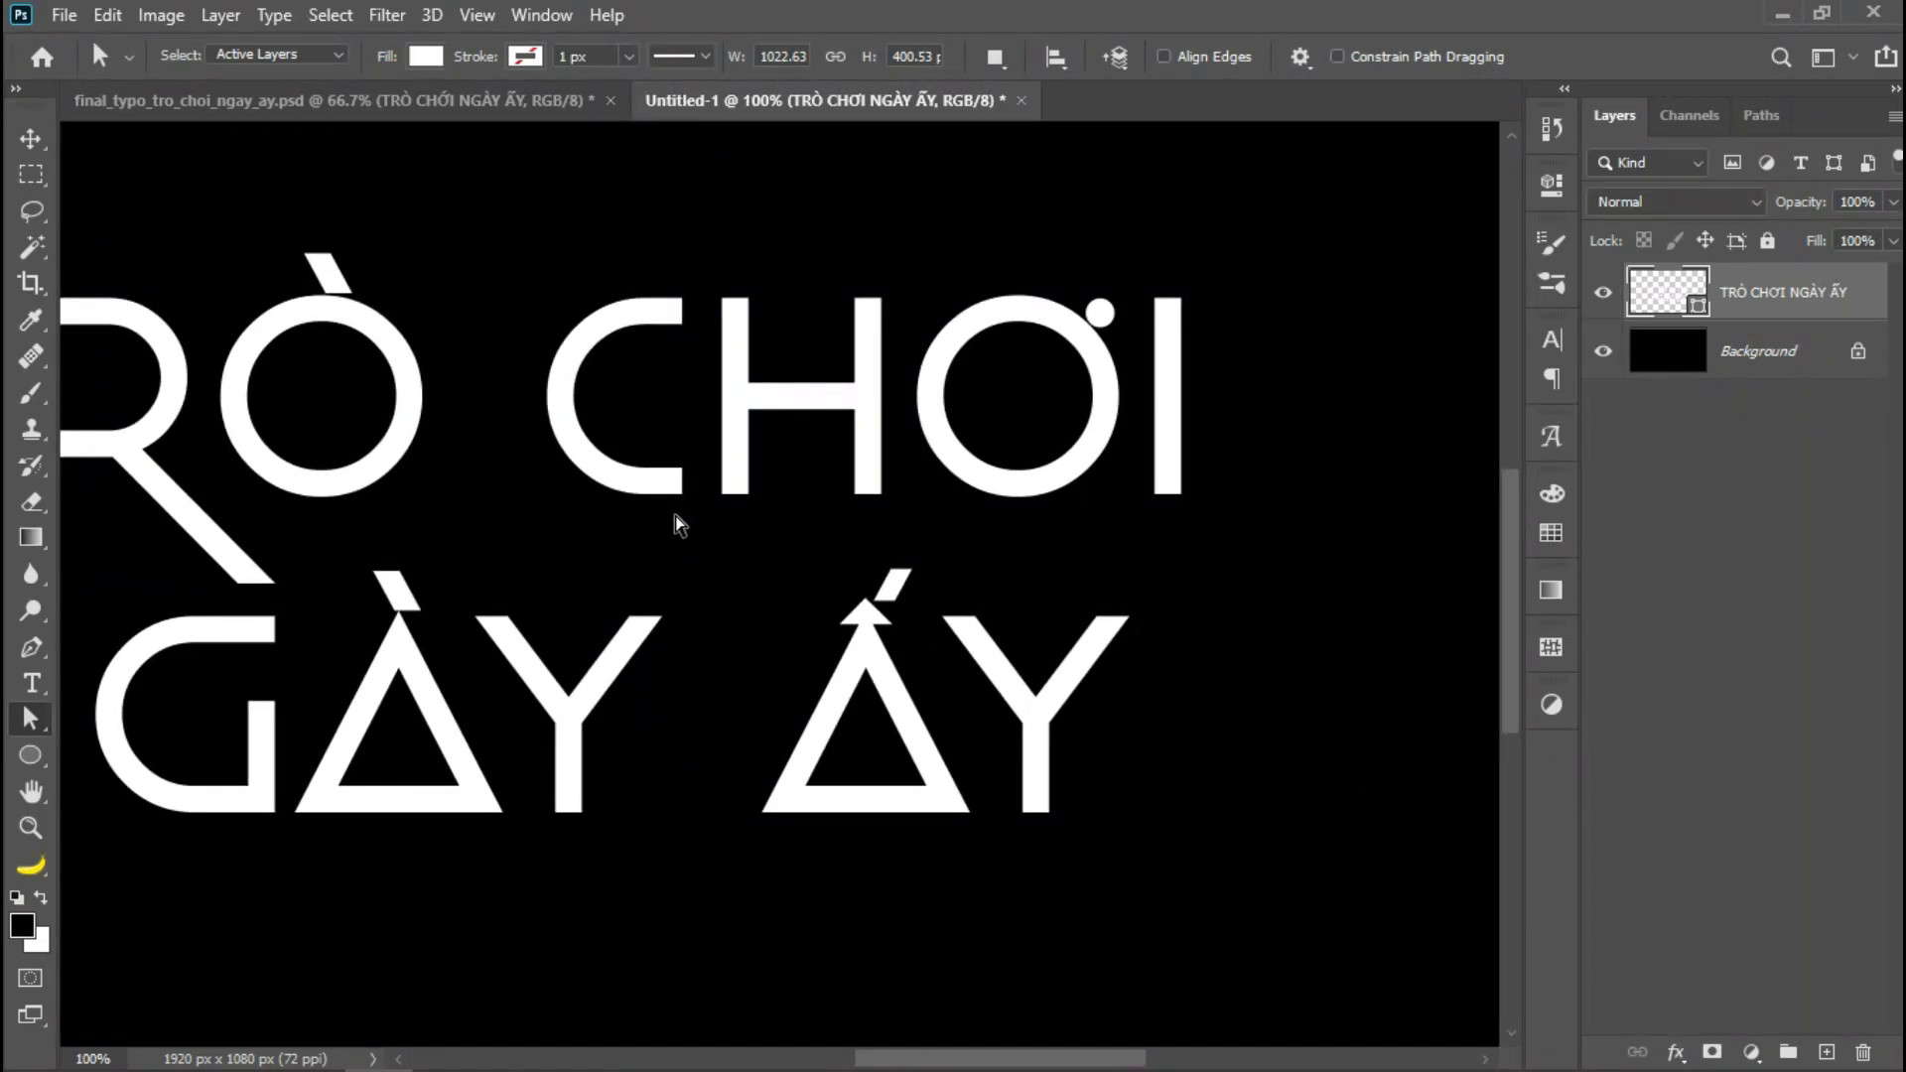
- Select the H's left-stem bottom anchors and push them below the baseline
right_click(41, 726)
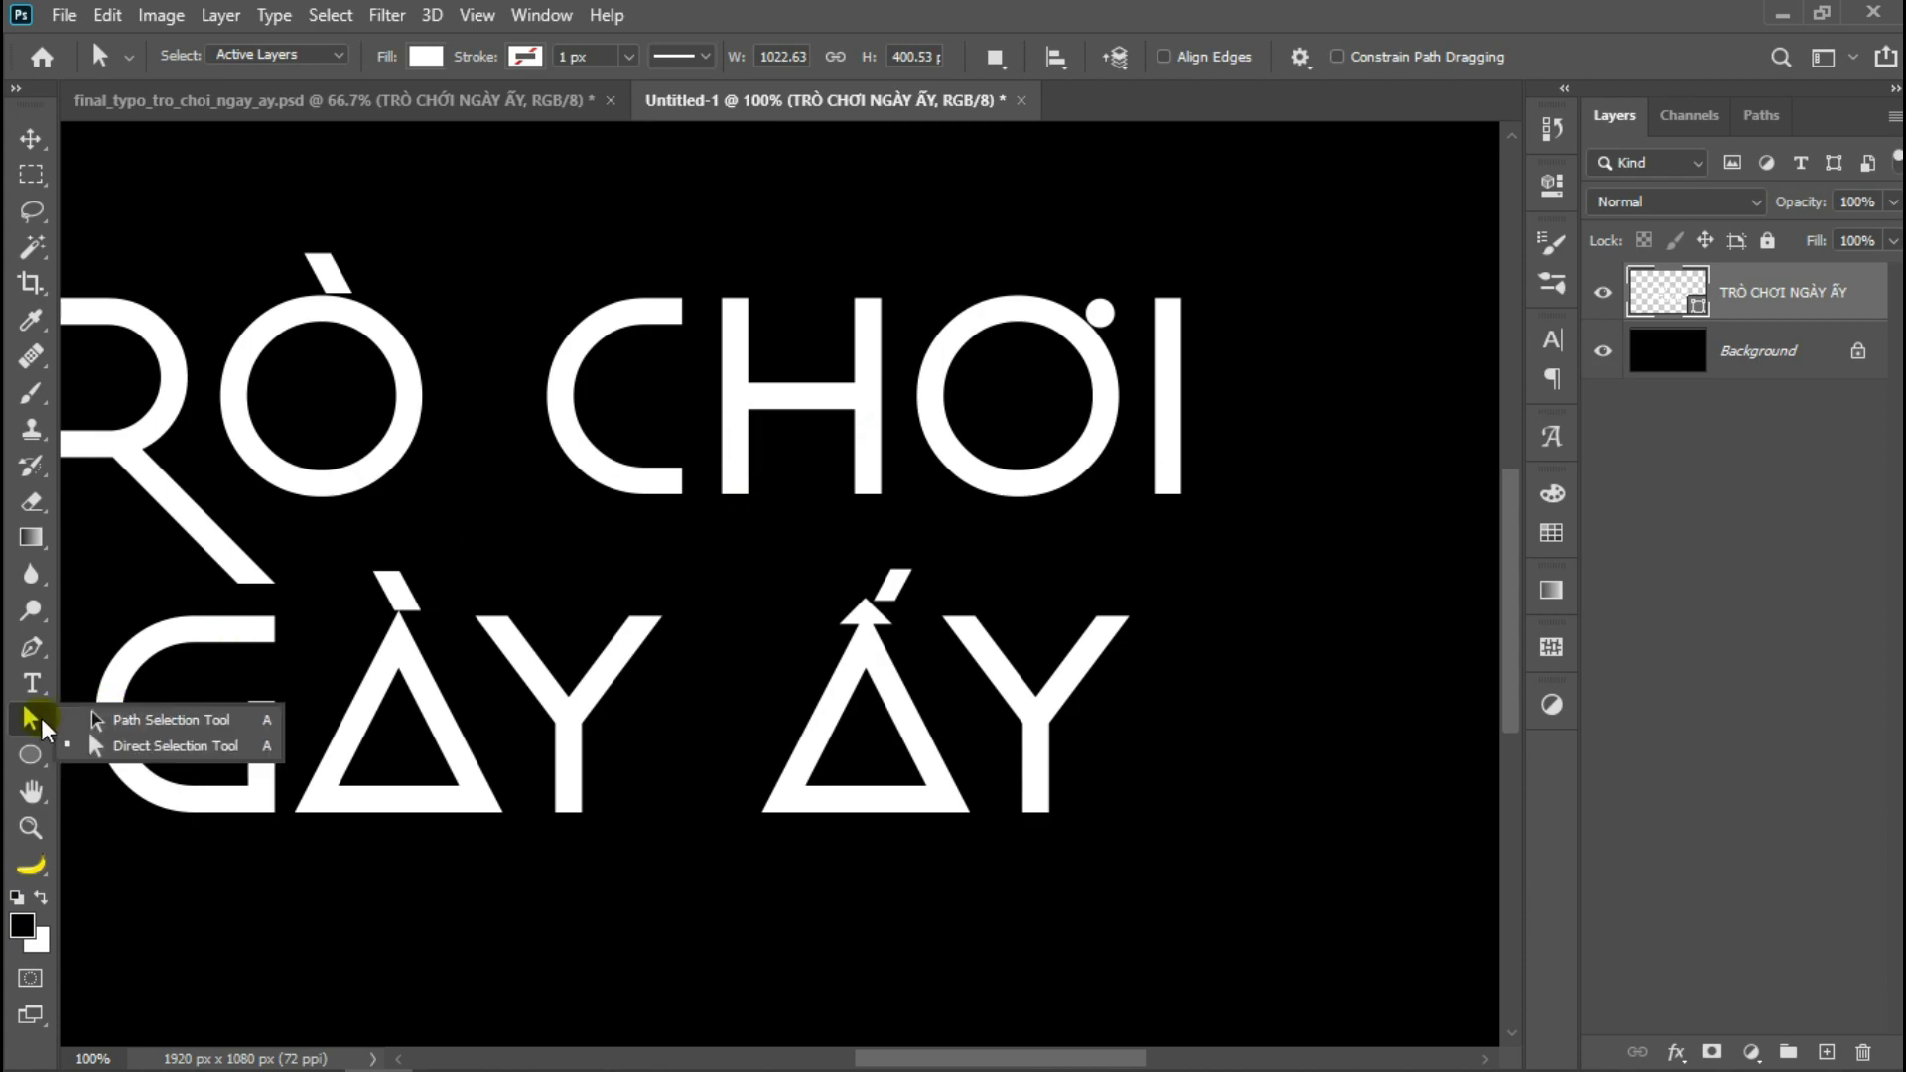
click(125, 746)
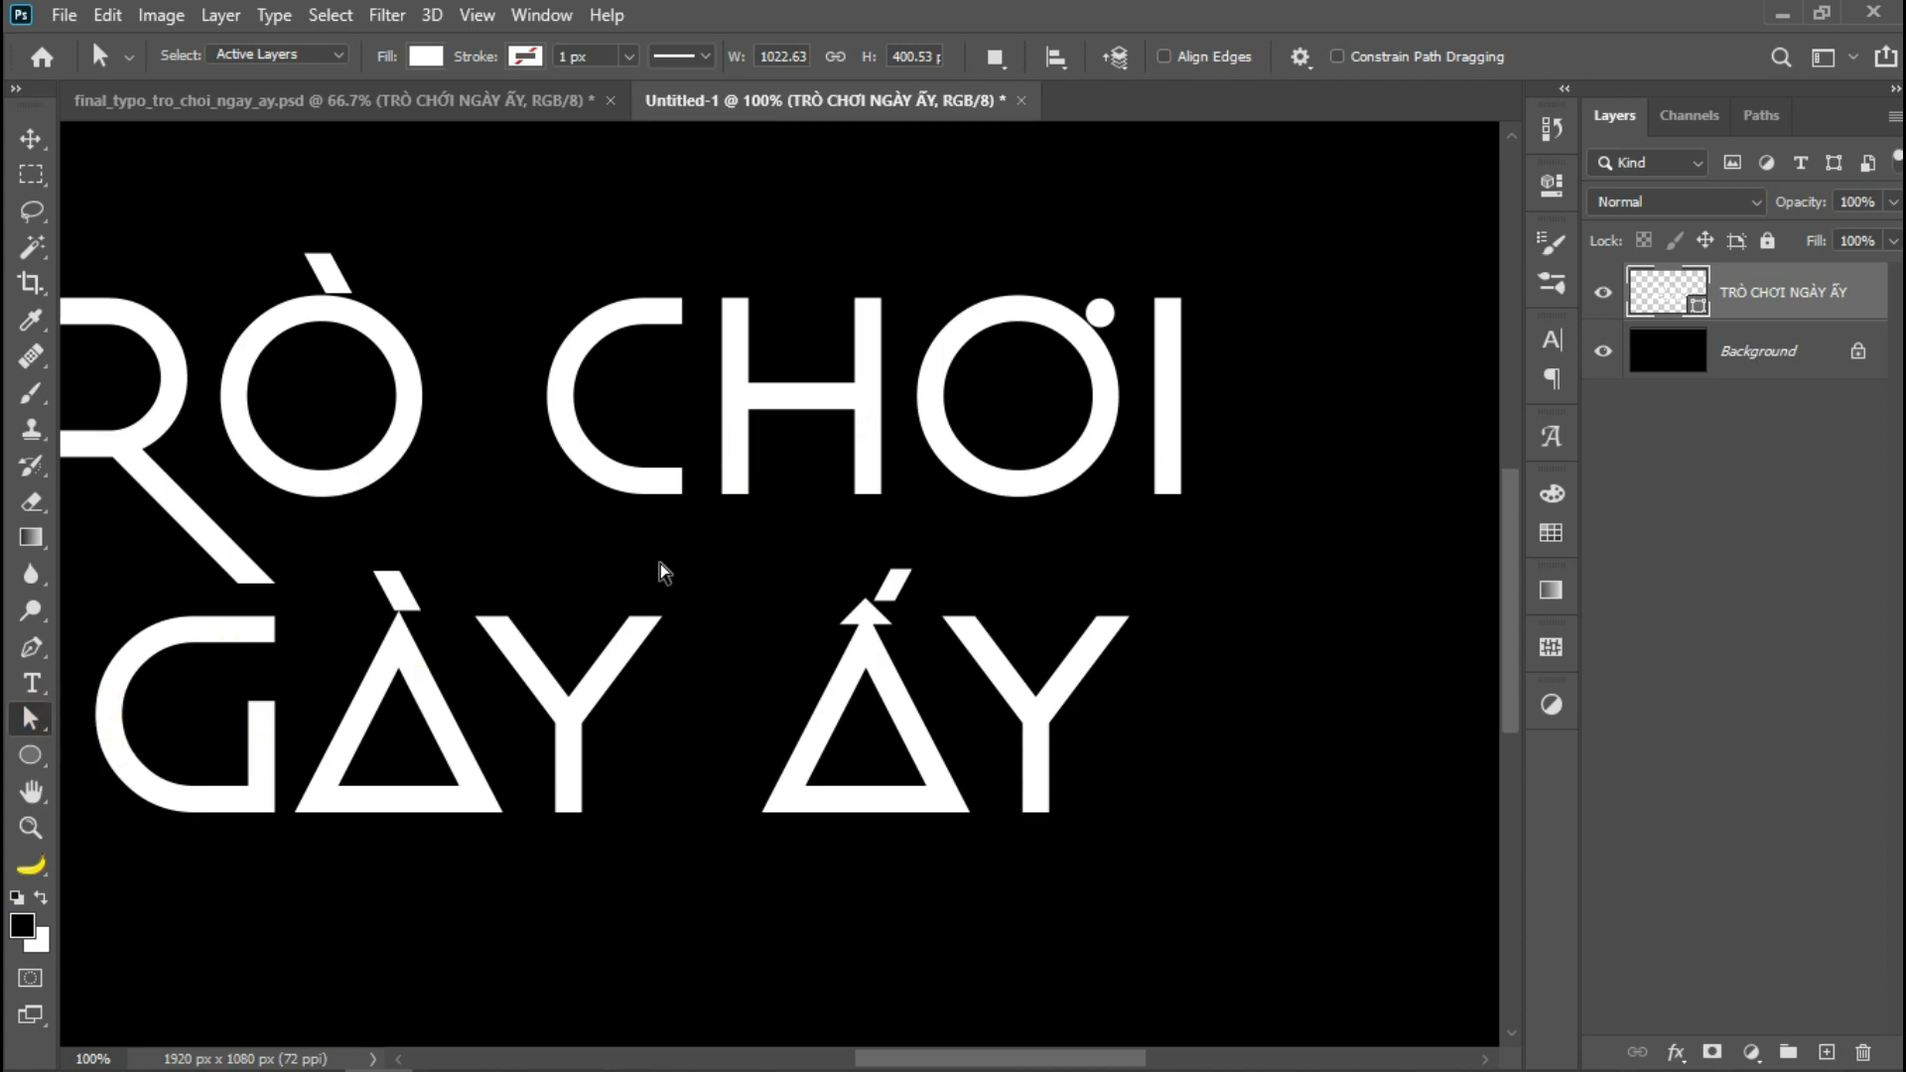
click(735, 448)
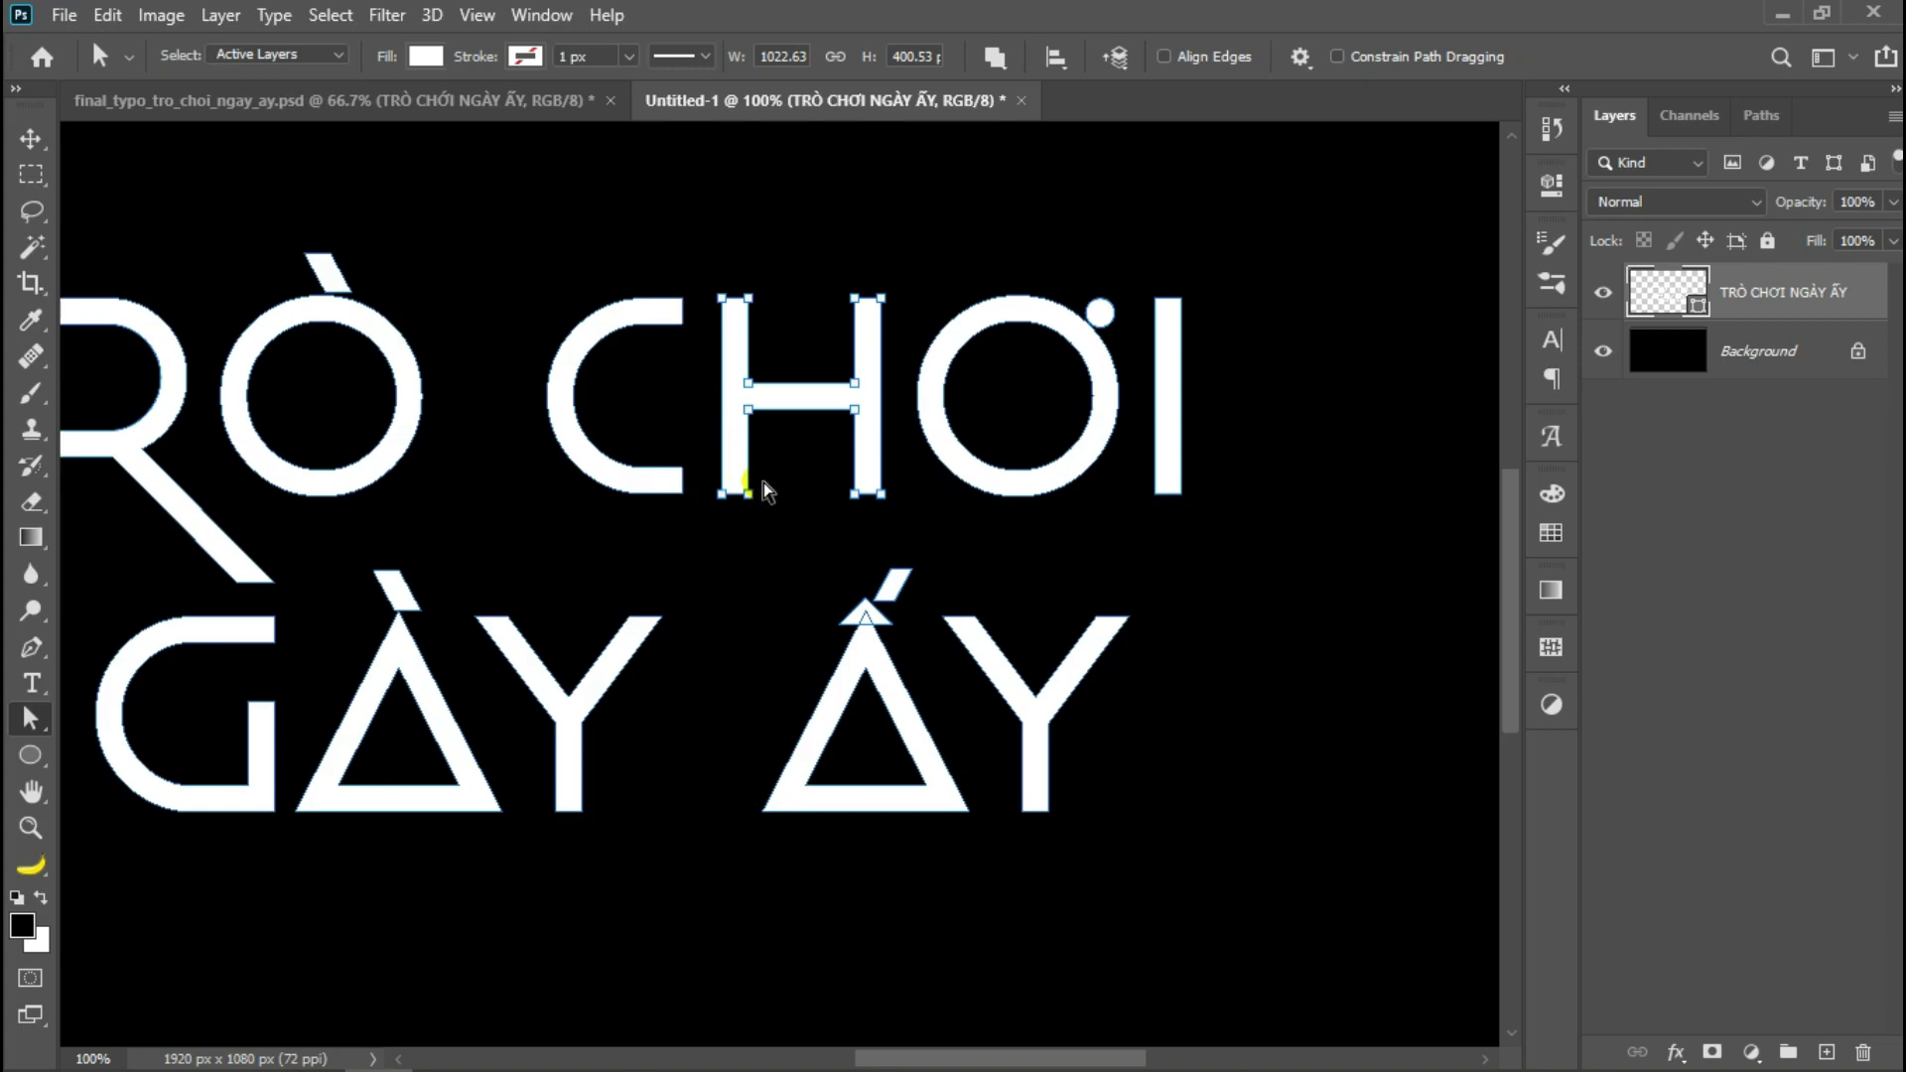
key(ctrl+plus)
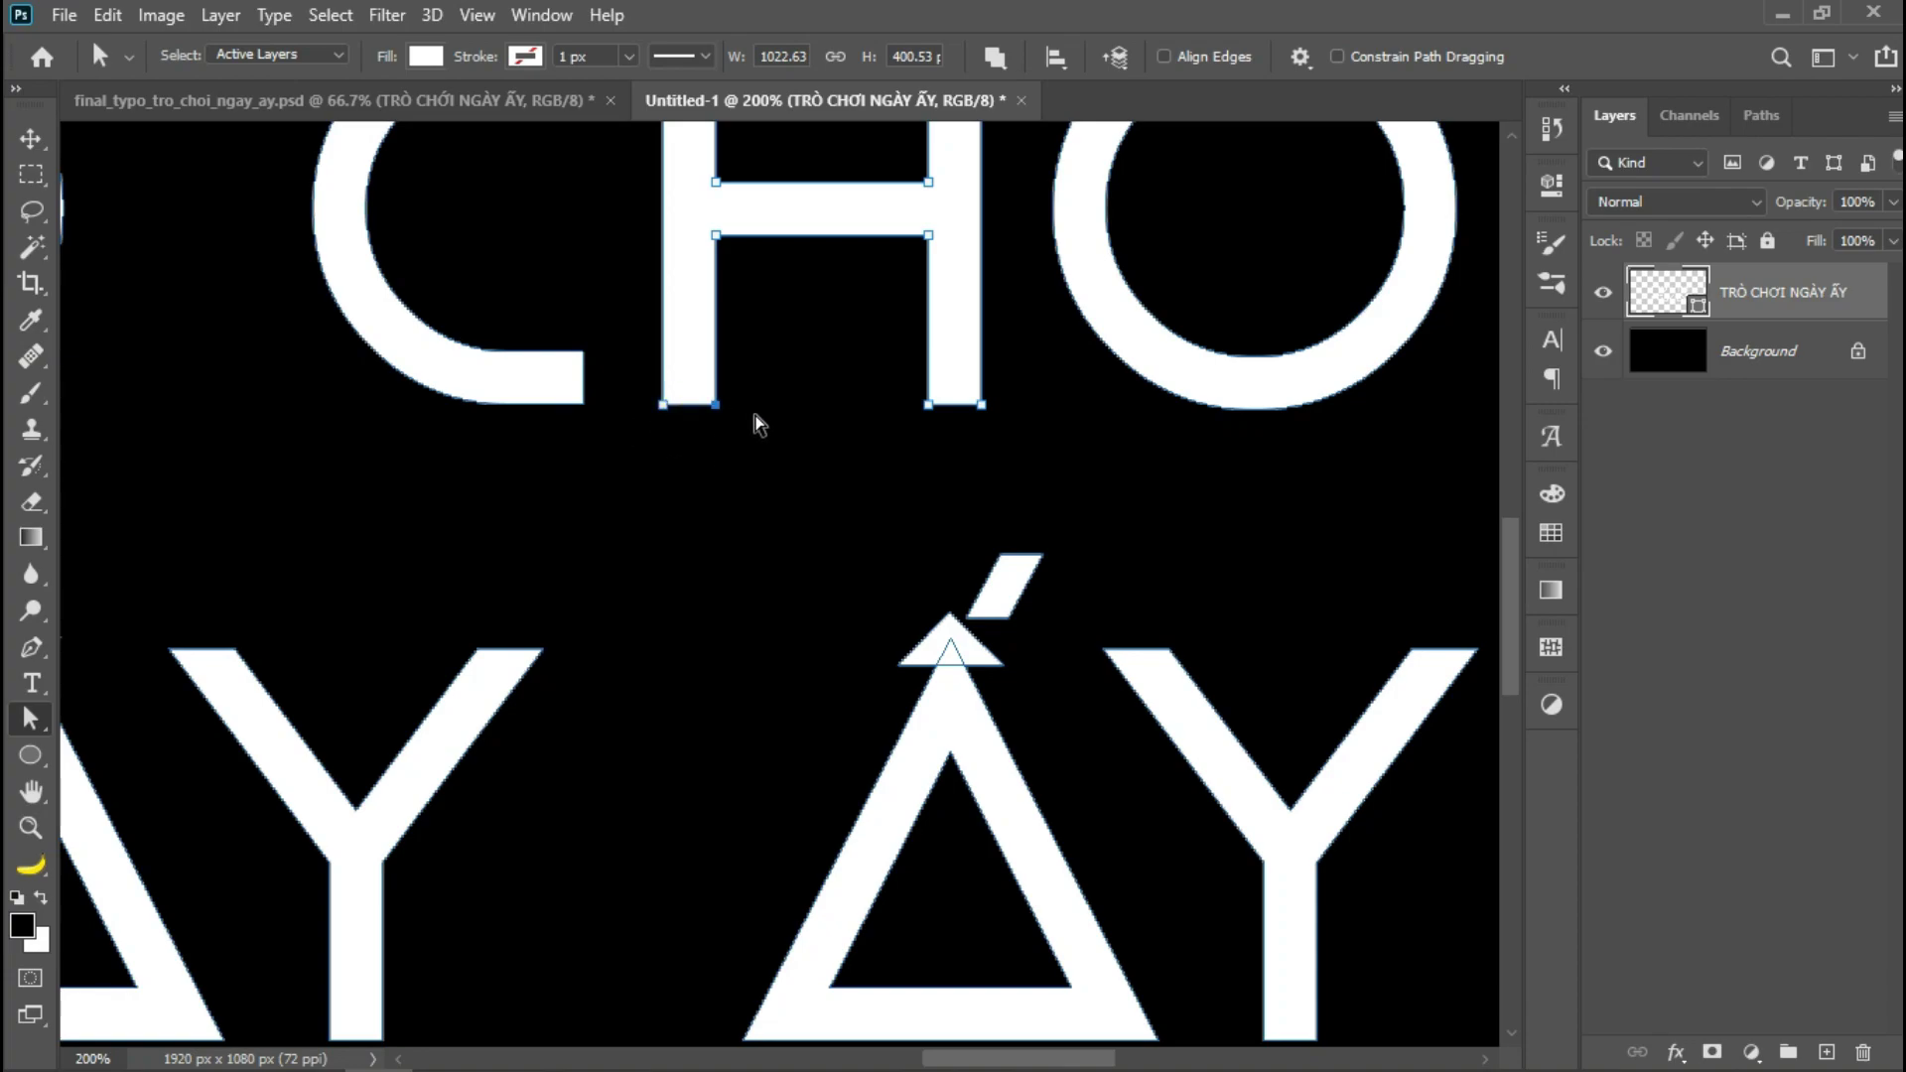
click(664, 405)
click(714, 405)
click(673, 405)
click(707, 405)
key(shift+Down)
key(shift+Down)
key(shift+Down)
key(shift+Down)
key(shift+Down)
key(shift+Down)
key(shift+Down)
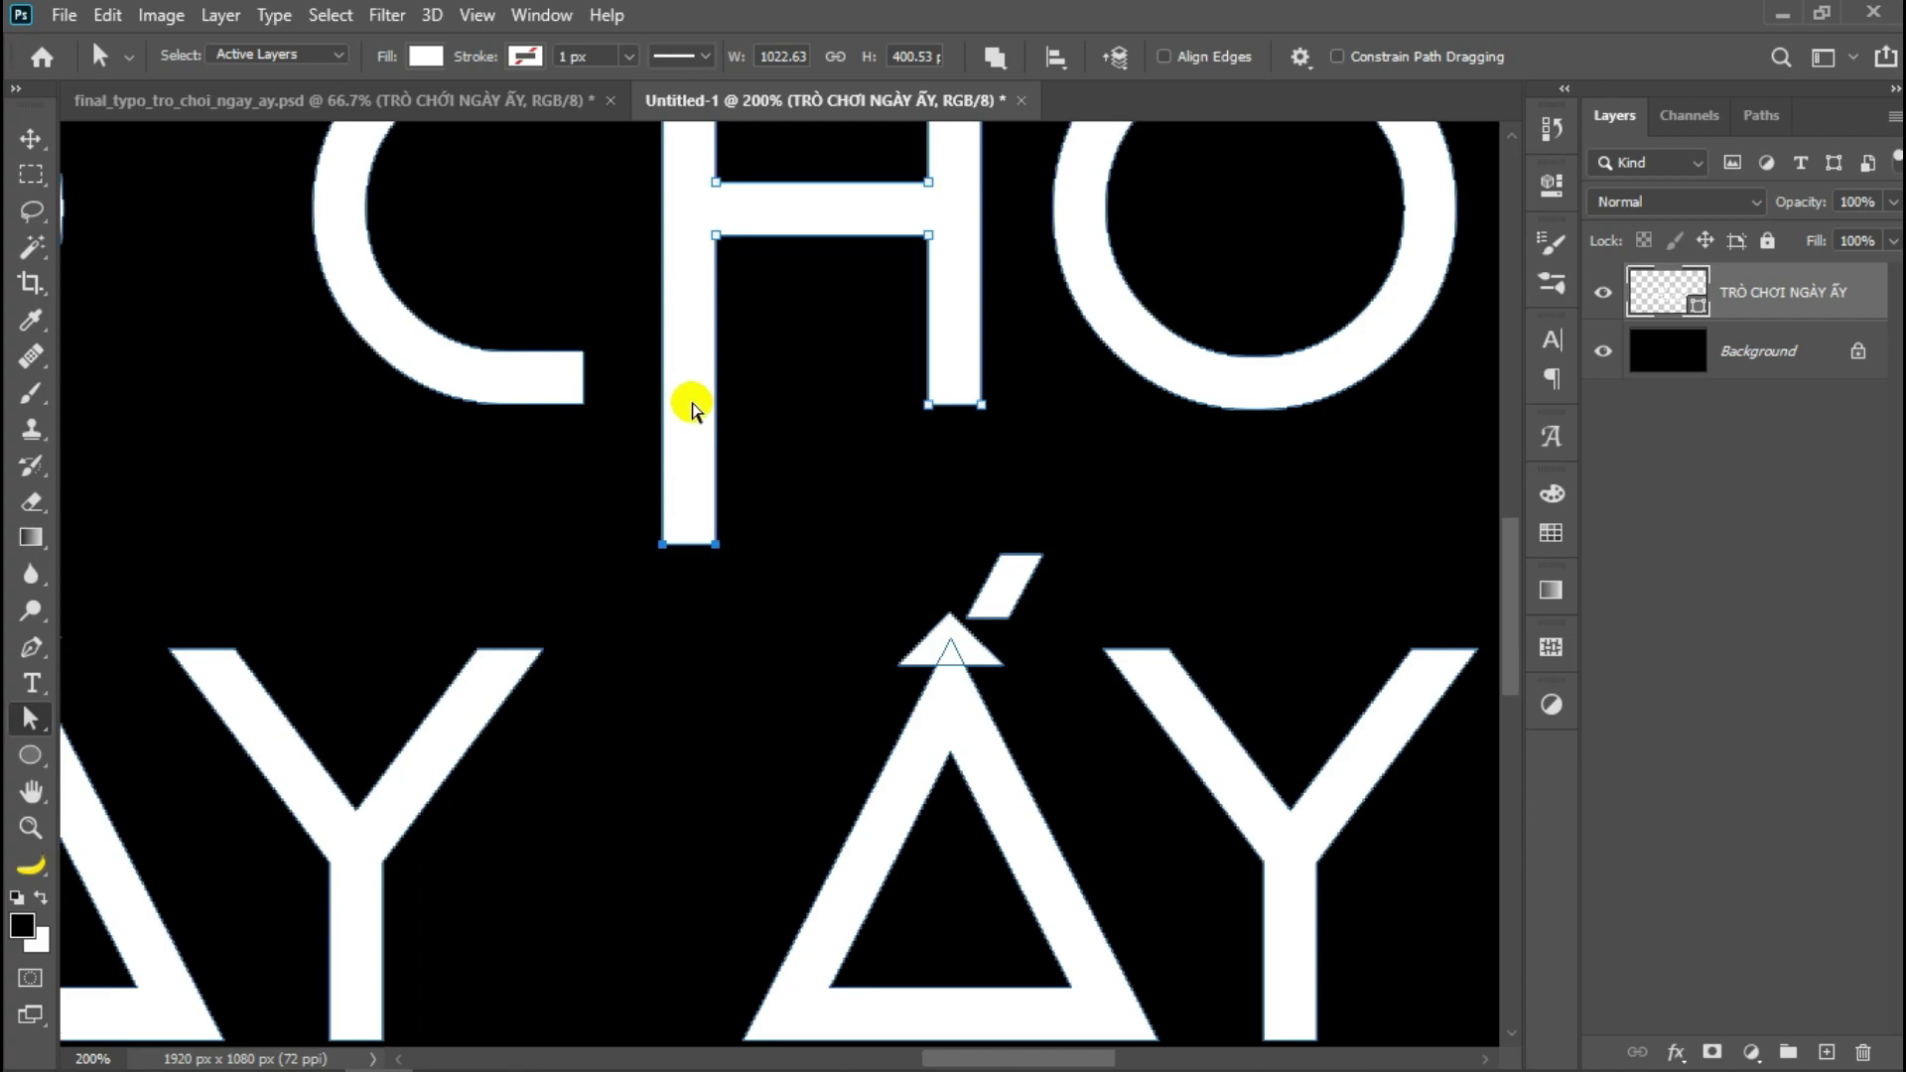
- Raise the top of the H's right stem above the other CHƠI letters
scroll(681, 404, up, 3)
scroll(937, 528, up, 2)
scroll(953, 497, up, 1)
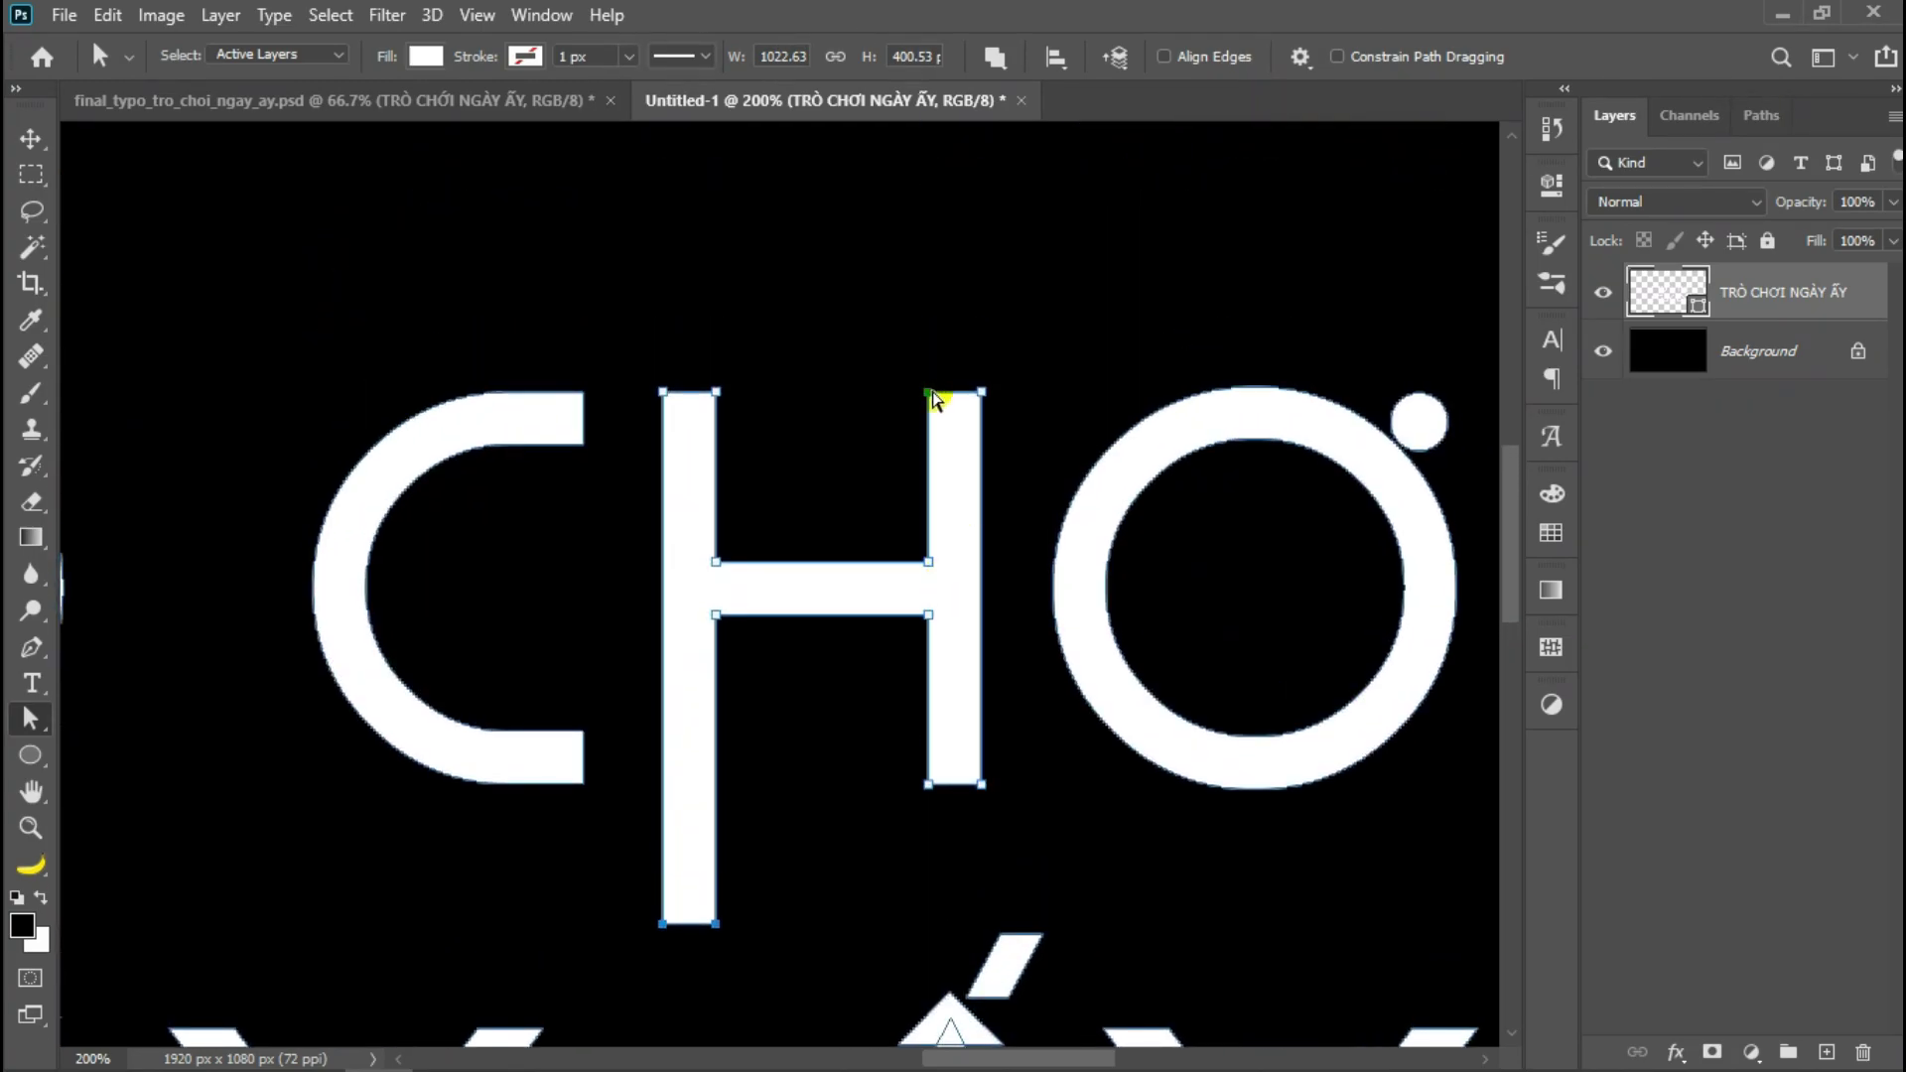
shift+click(981, 394)
key(shift+Up)
key(shift+Up)
key(shift+Up)
key(shift+Up)
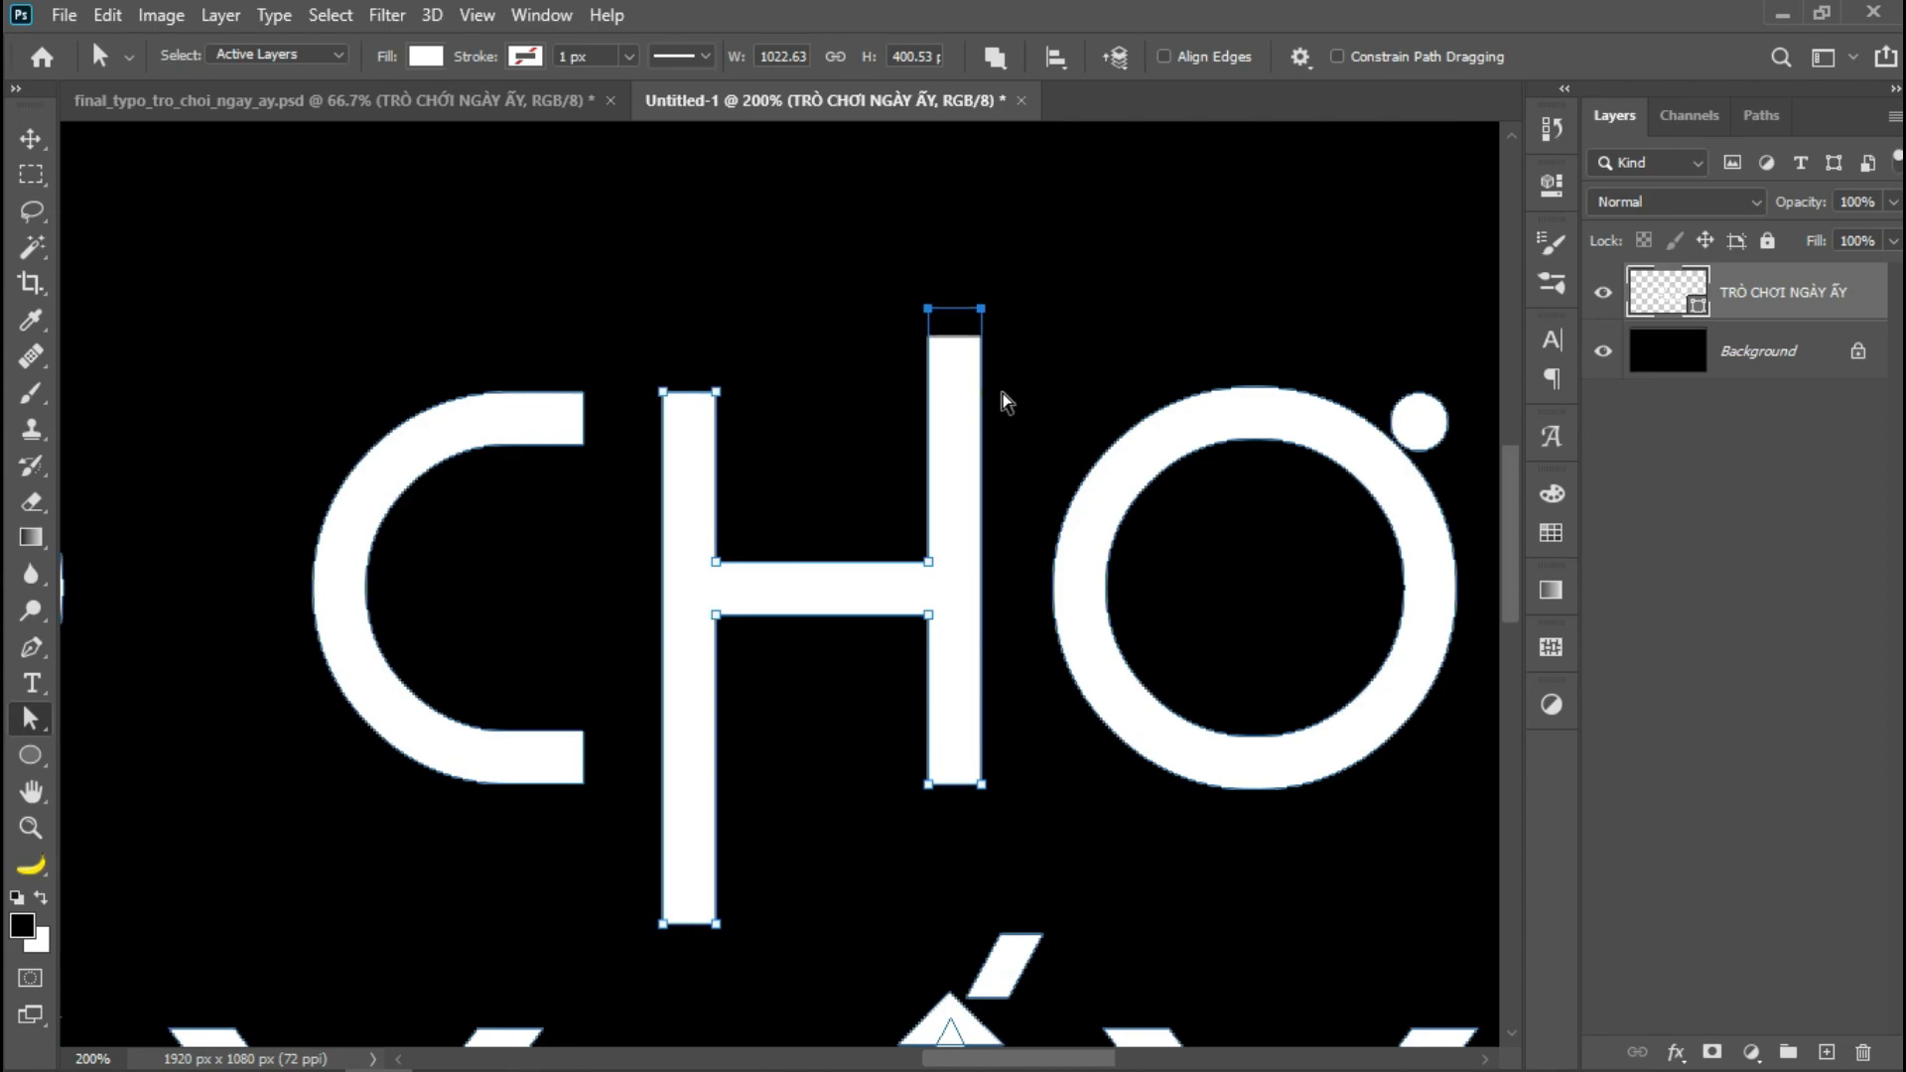
key(shift+Up)
key(shift+Up)
key(shift+Up)
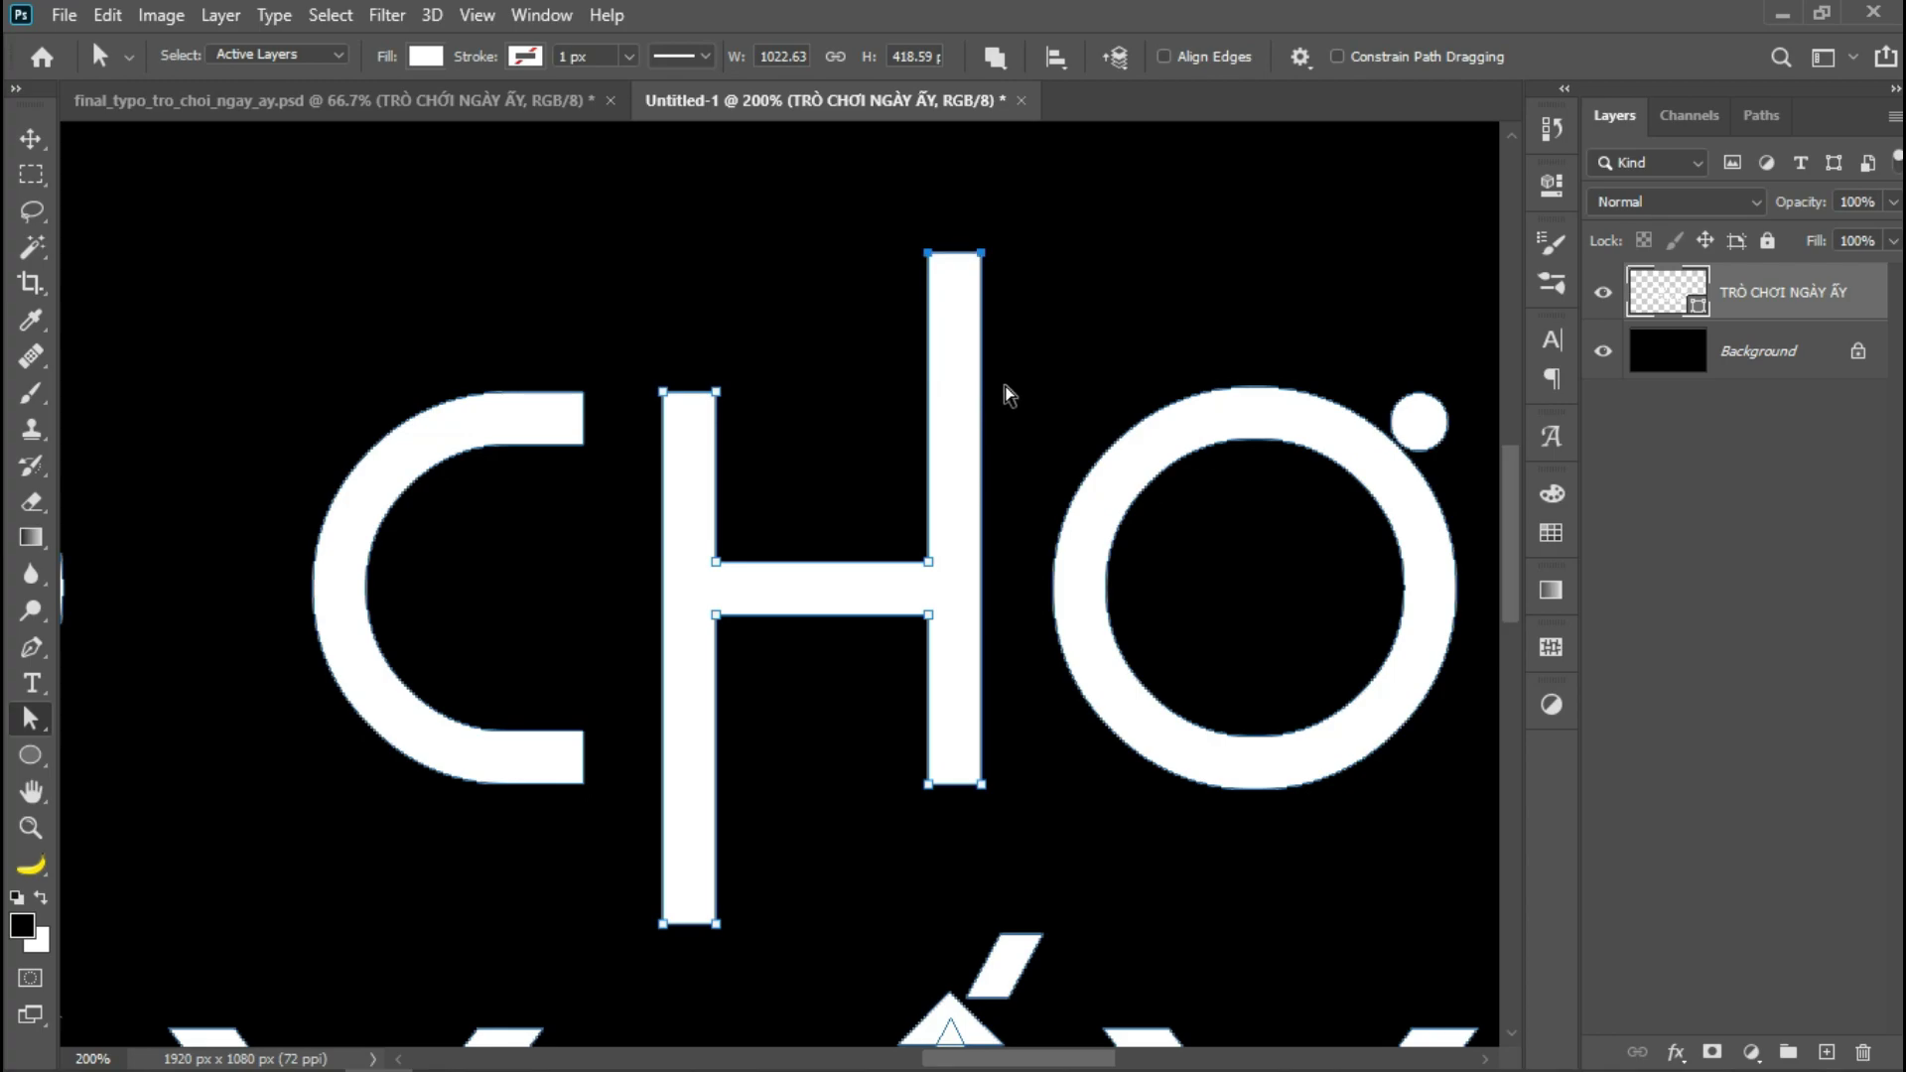
click(1286, 528)
drag(1286, 528, 1030, 273)
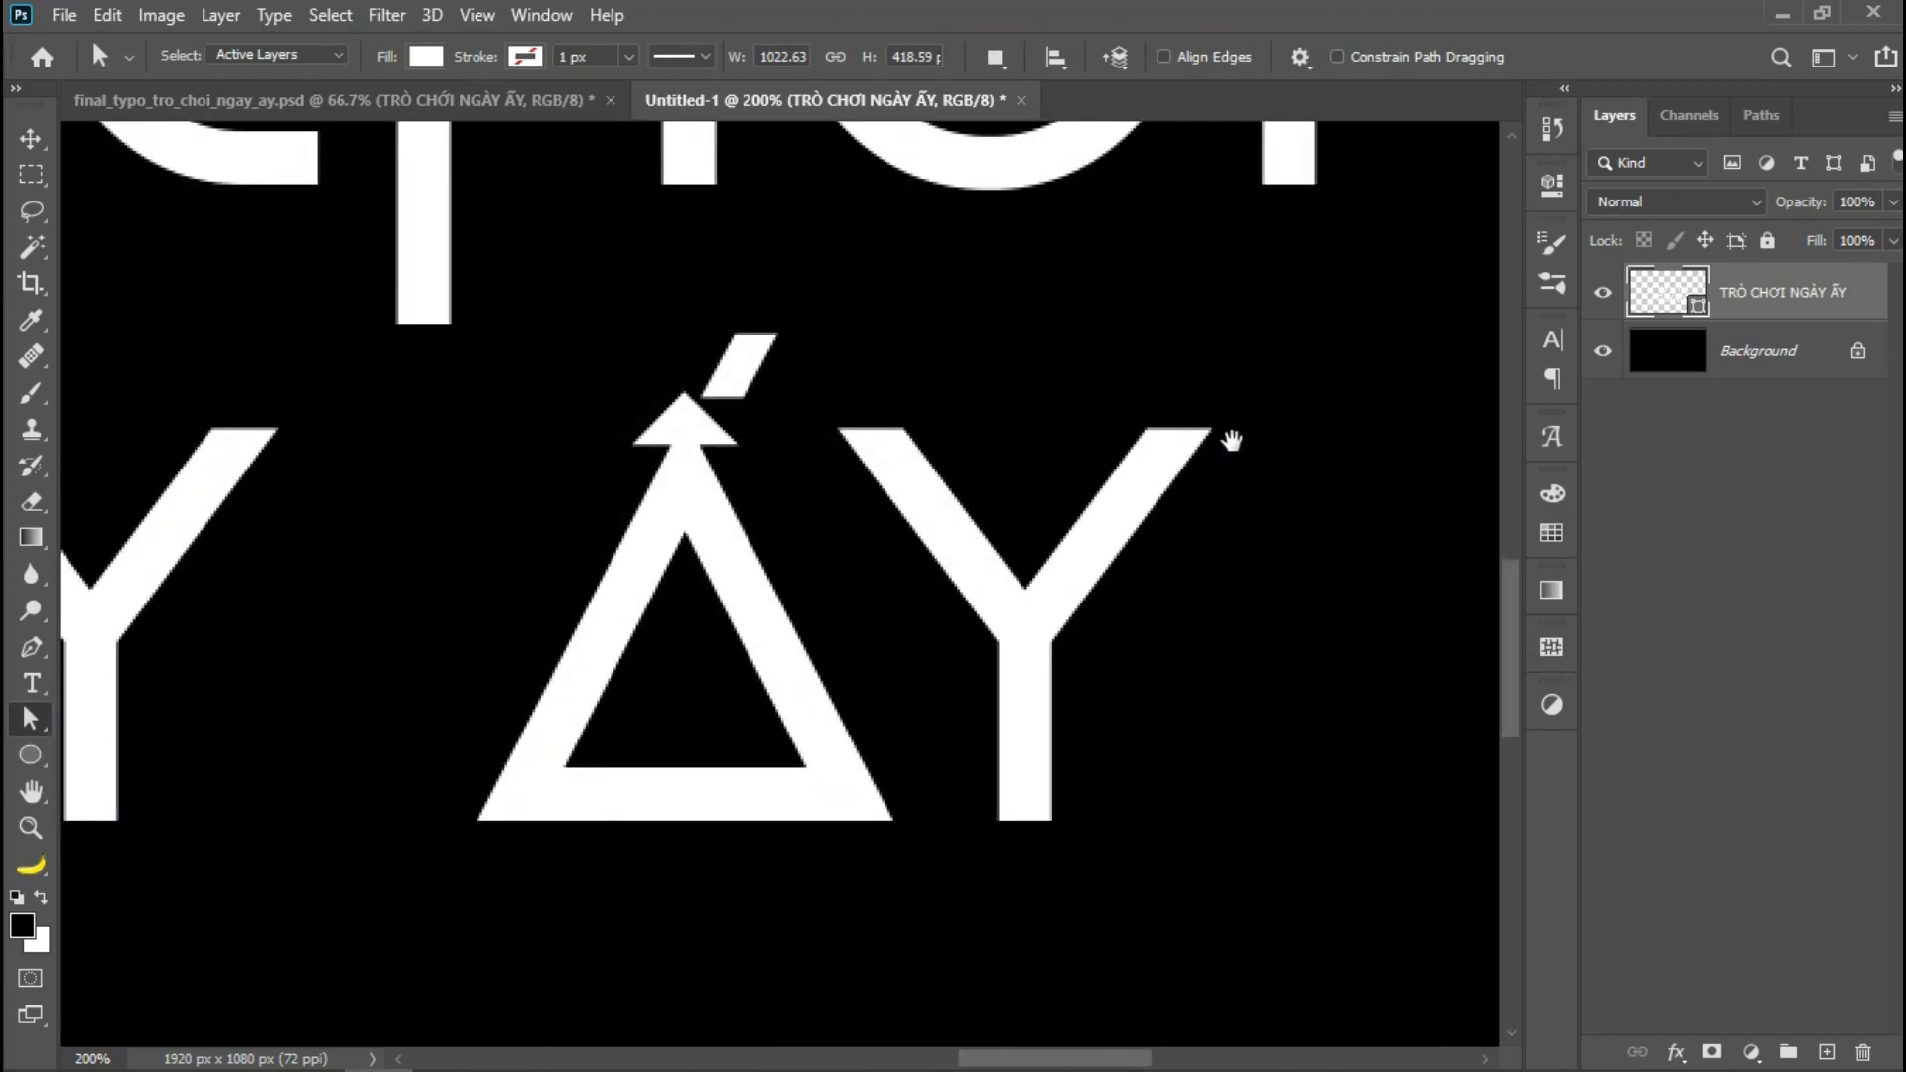
- Drag the Y's two top-right anchors up and right, then view final_typo_tro_choi_ngay_ay.psd
drag(1231, 439, 1157, 494)
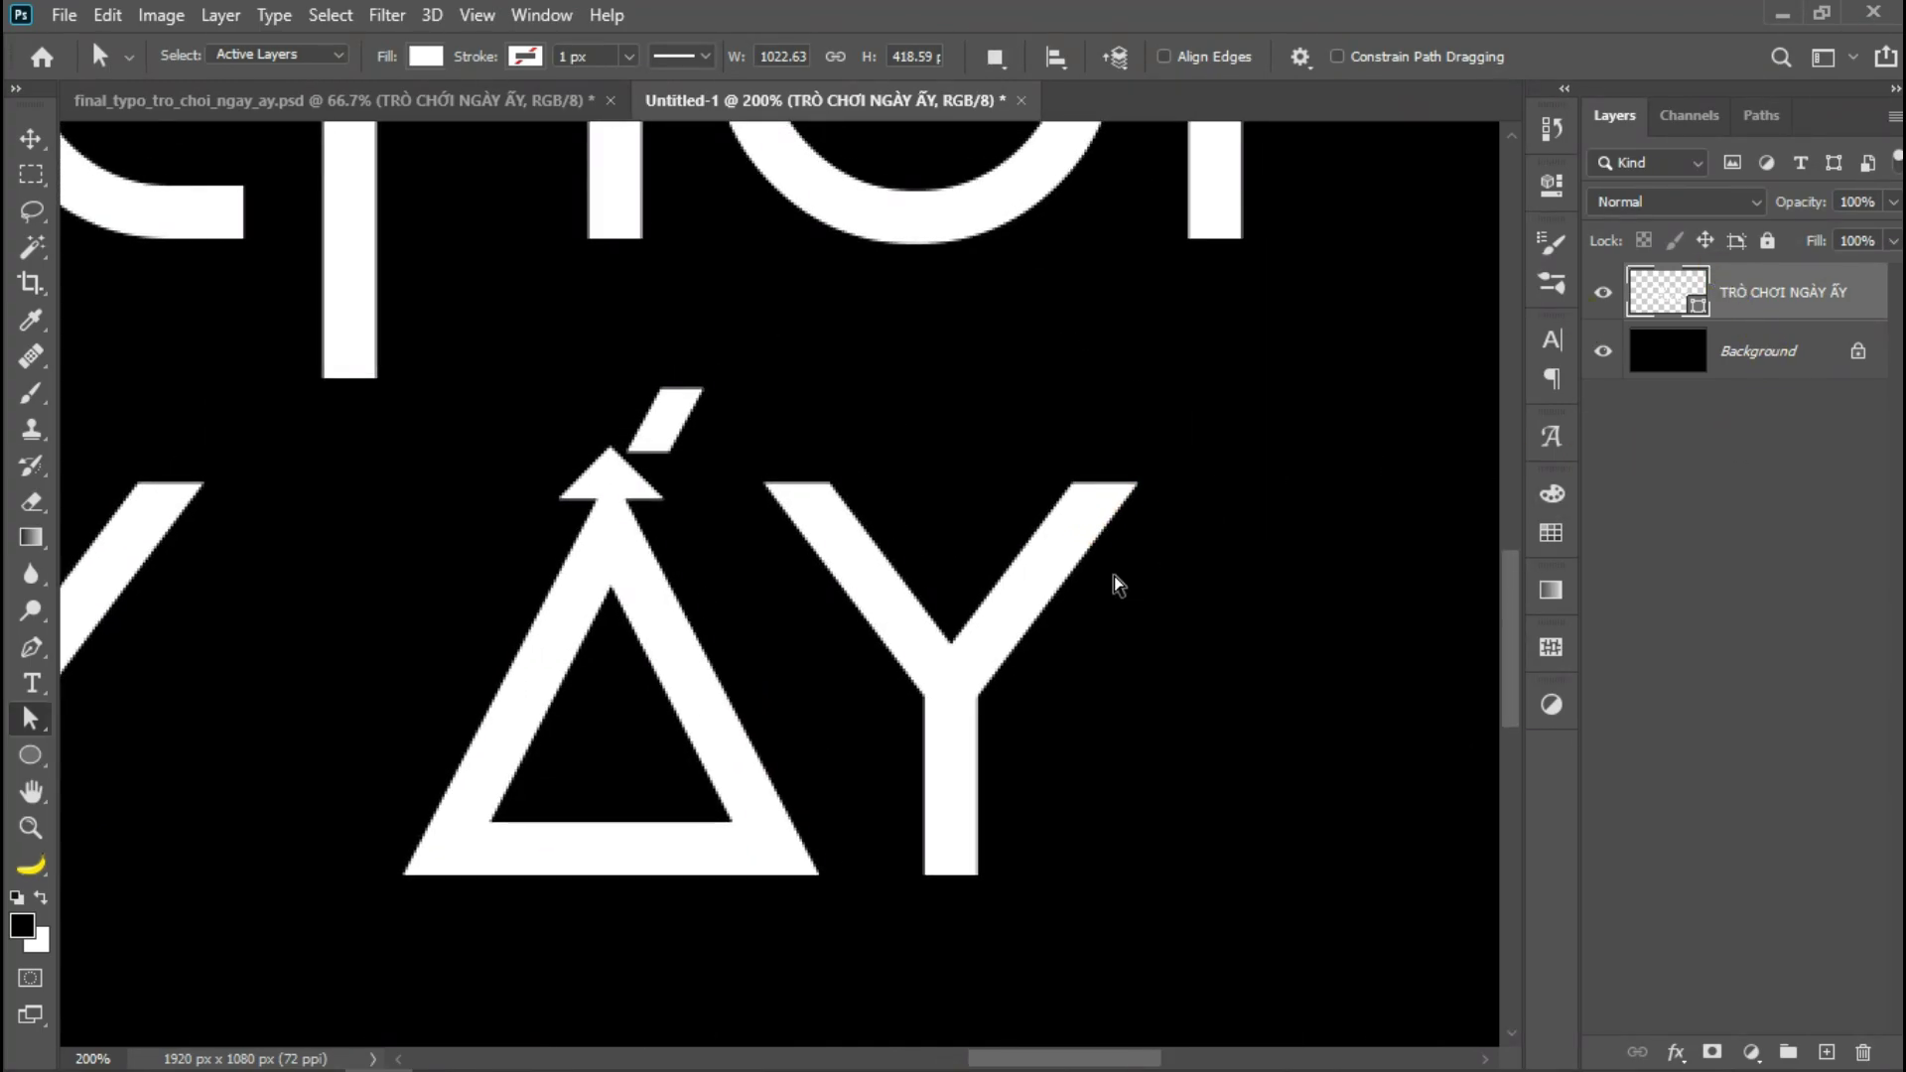
click(1061, 533)
click(1074, 483)
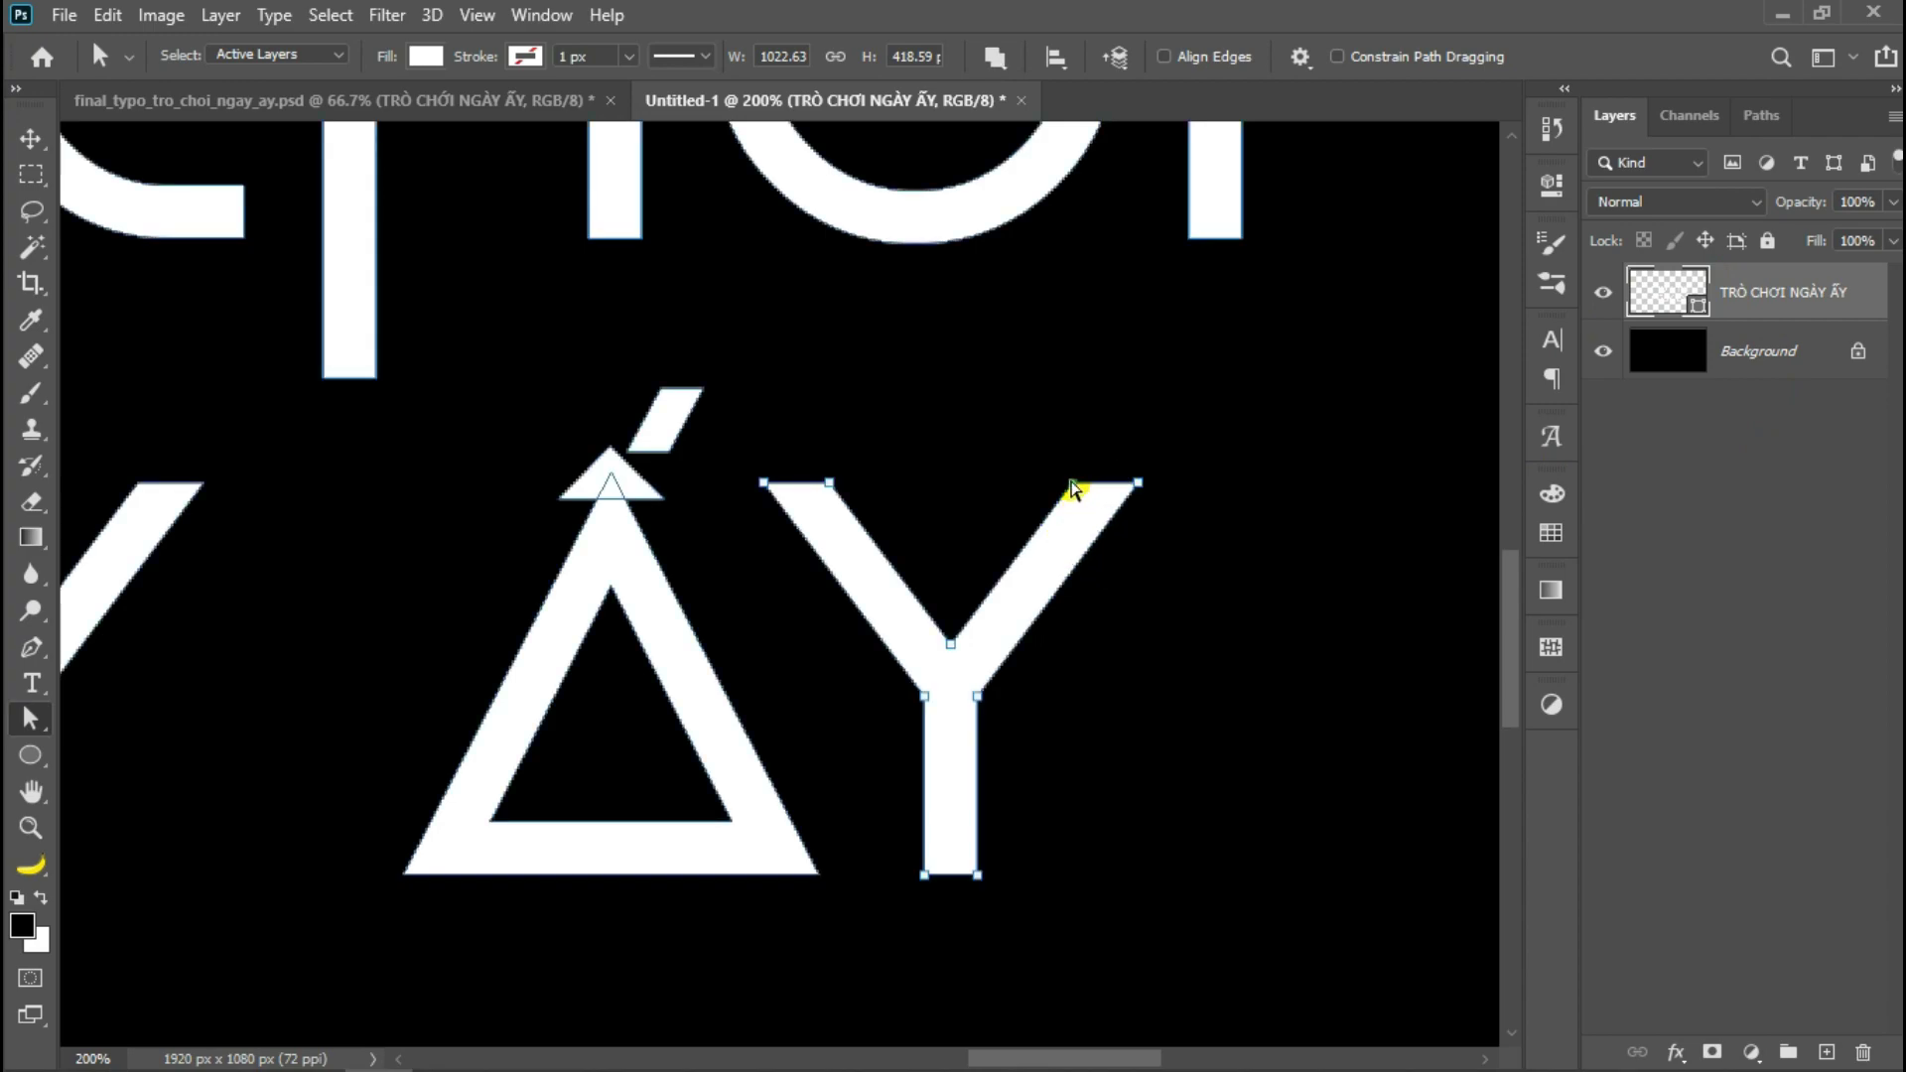
shift+click(1138, 483)
drag(1108, 490, 1245, 314)
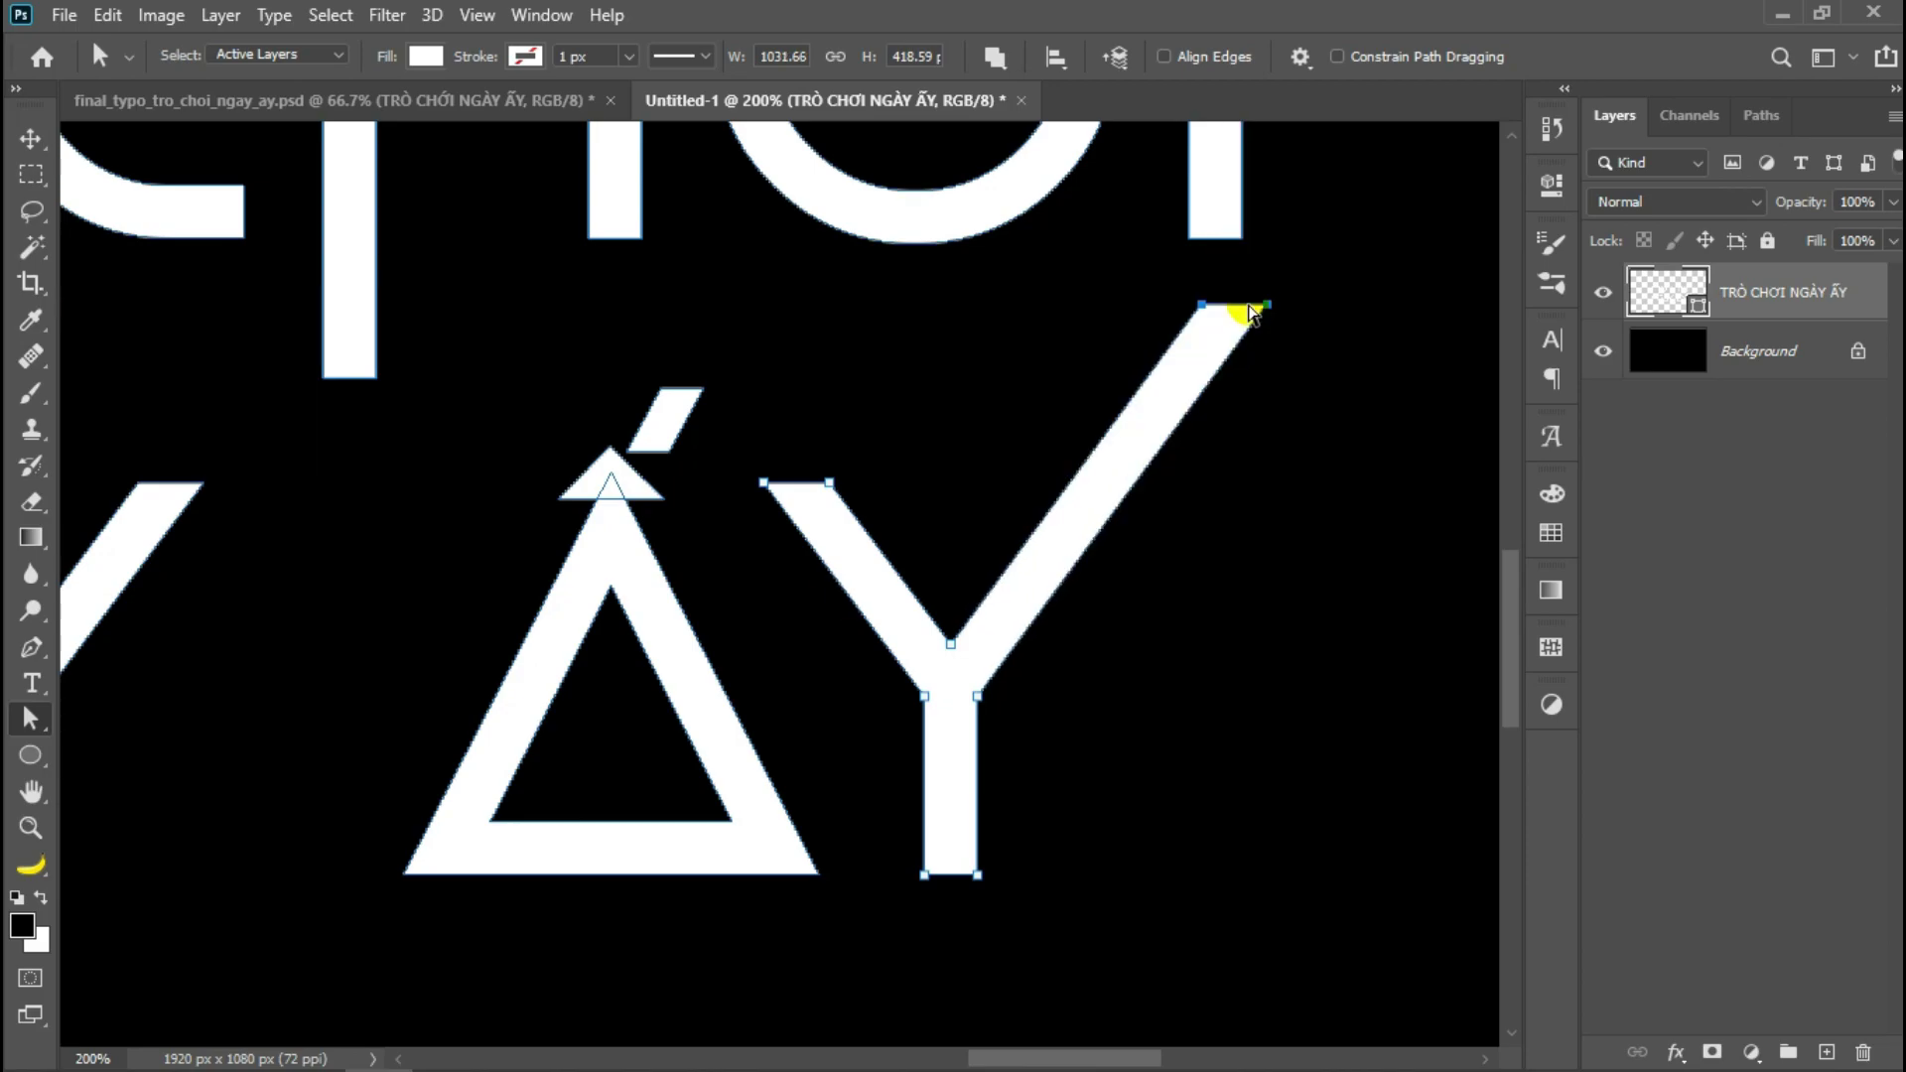
click(1249, 561)
click(413, 100)
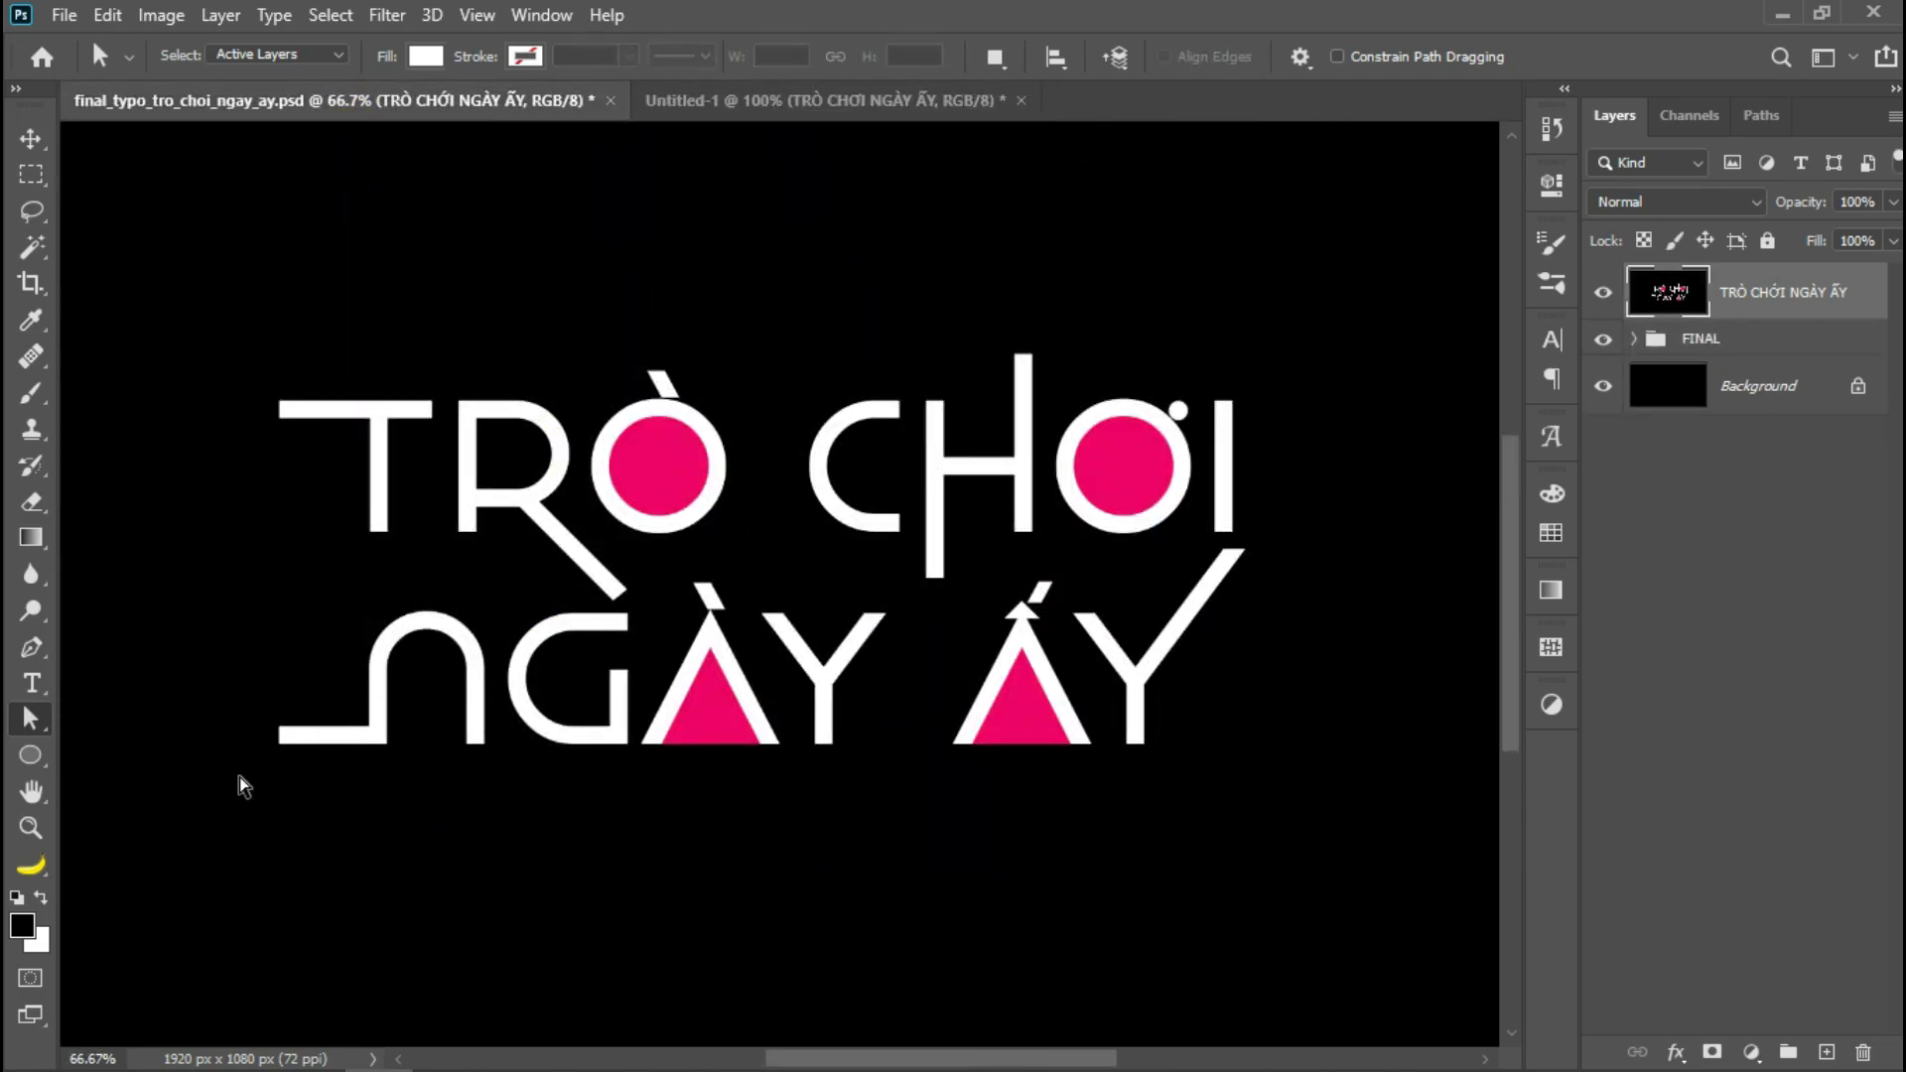
- Back in Untitled-1, add a new Lorem Ipsum text layer below the lettering
click(336, 744)
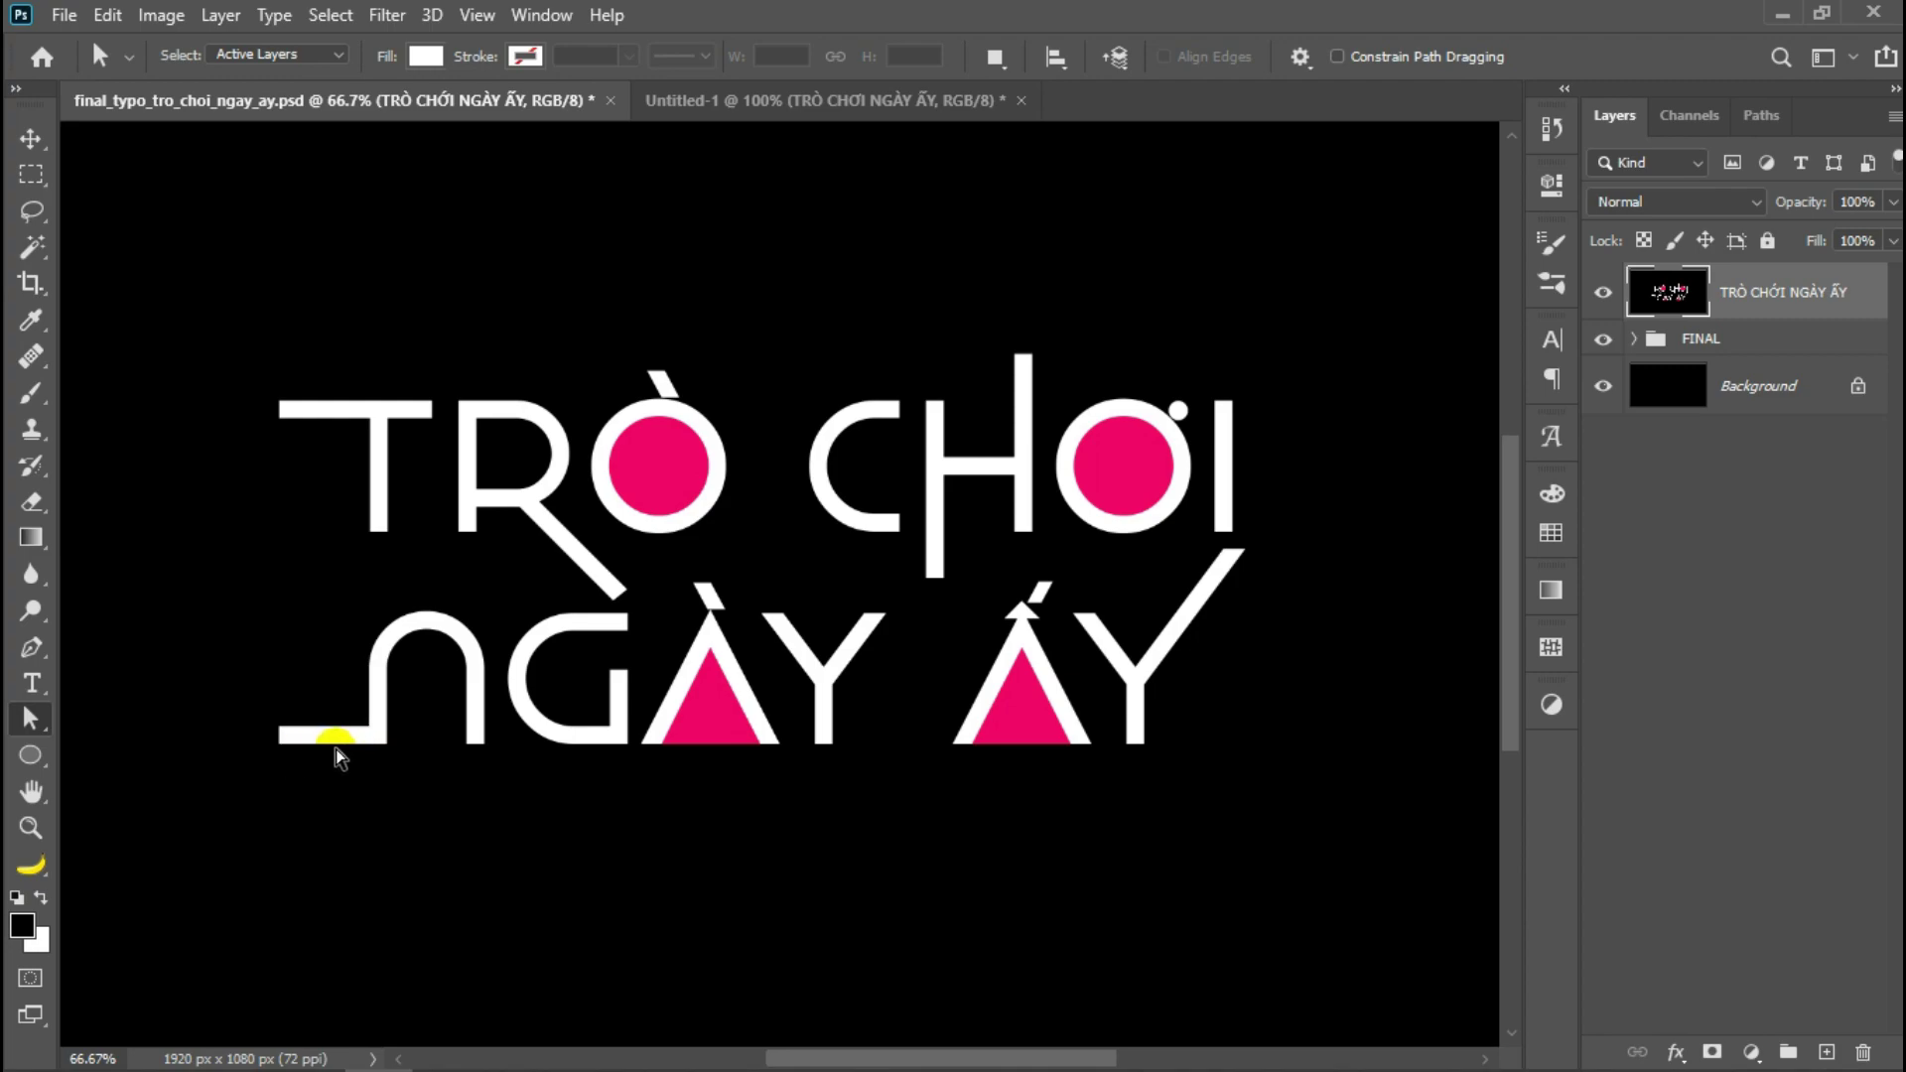
click(816, 107)
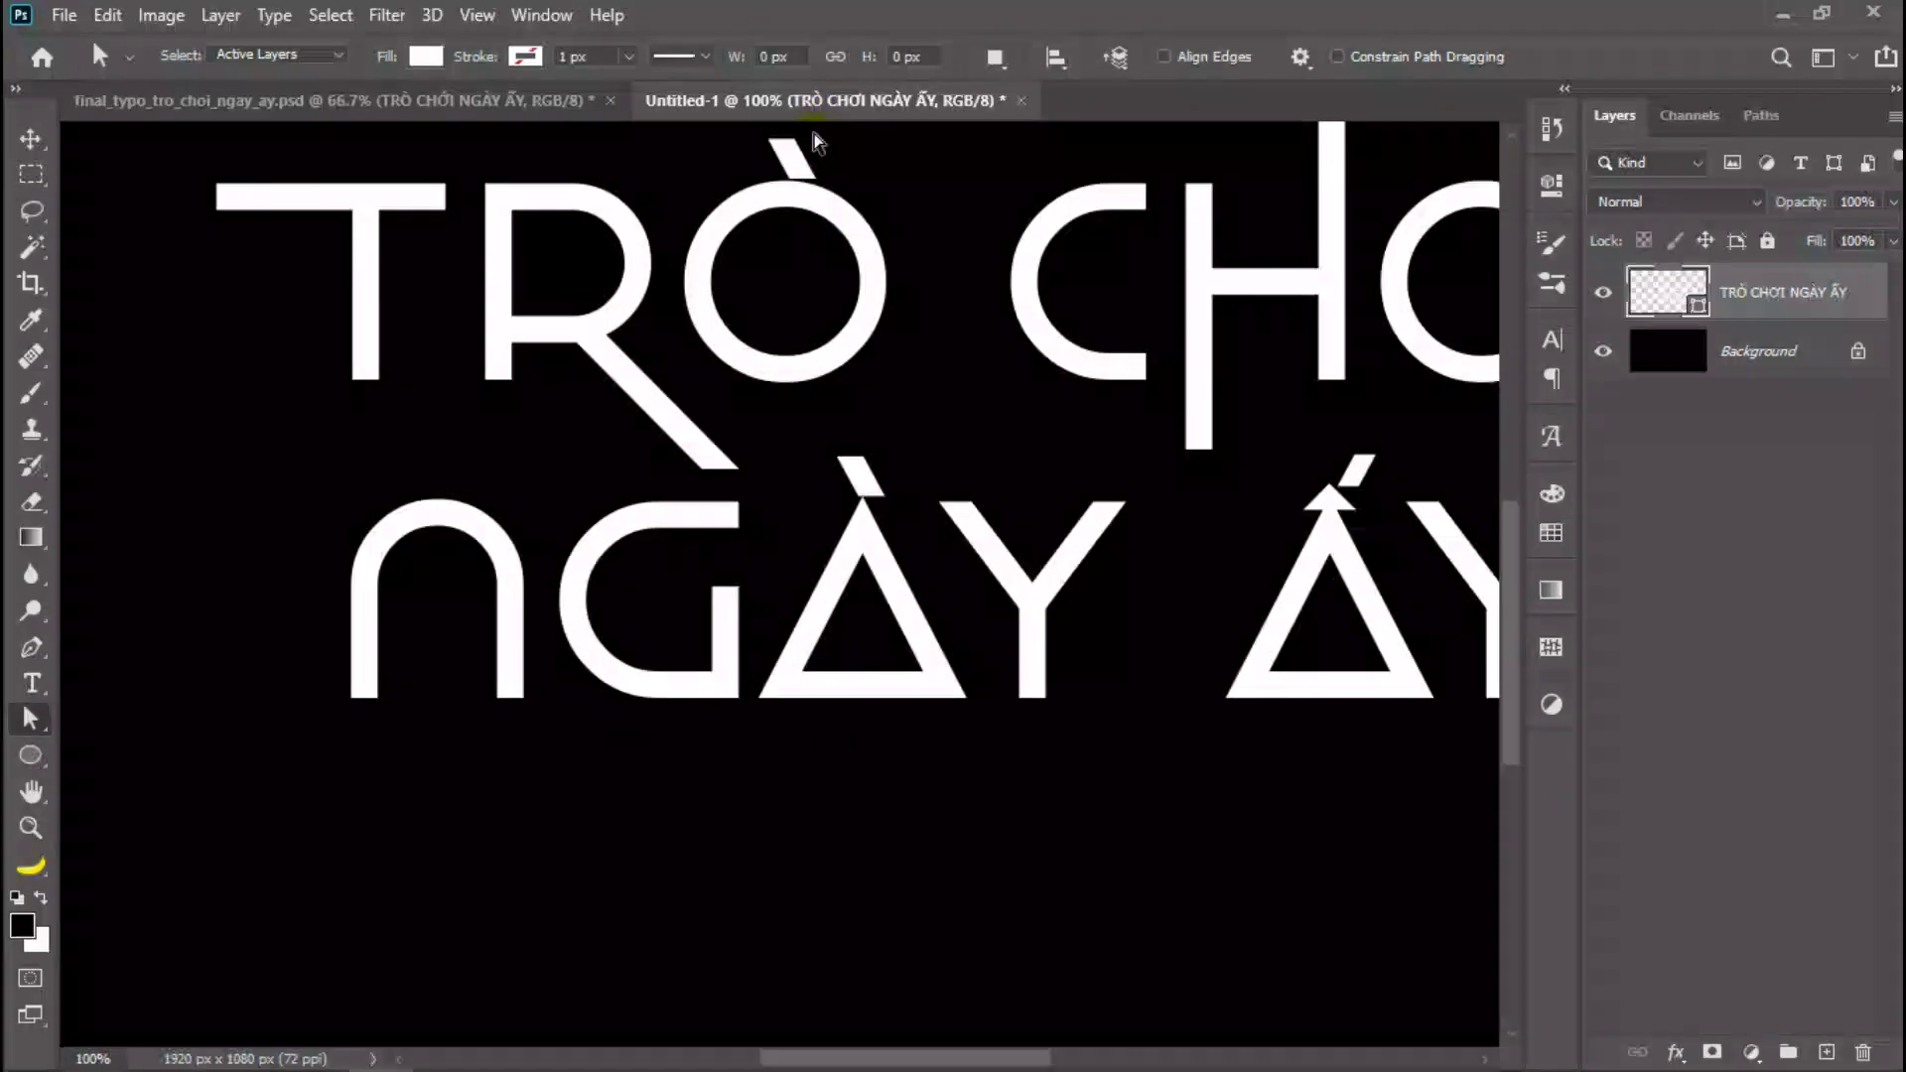
click(31, 683)
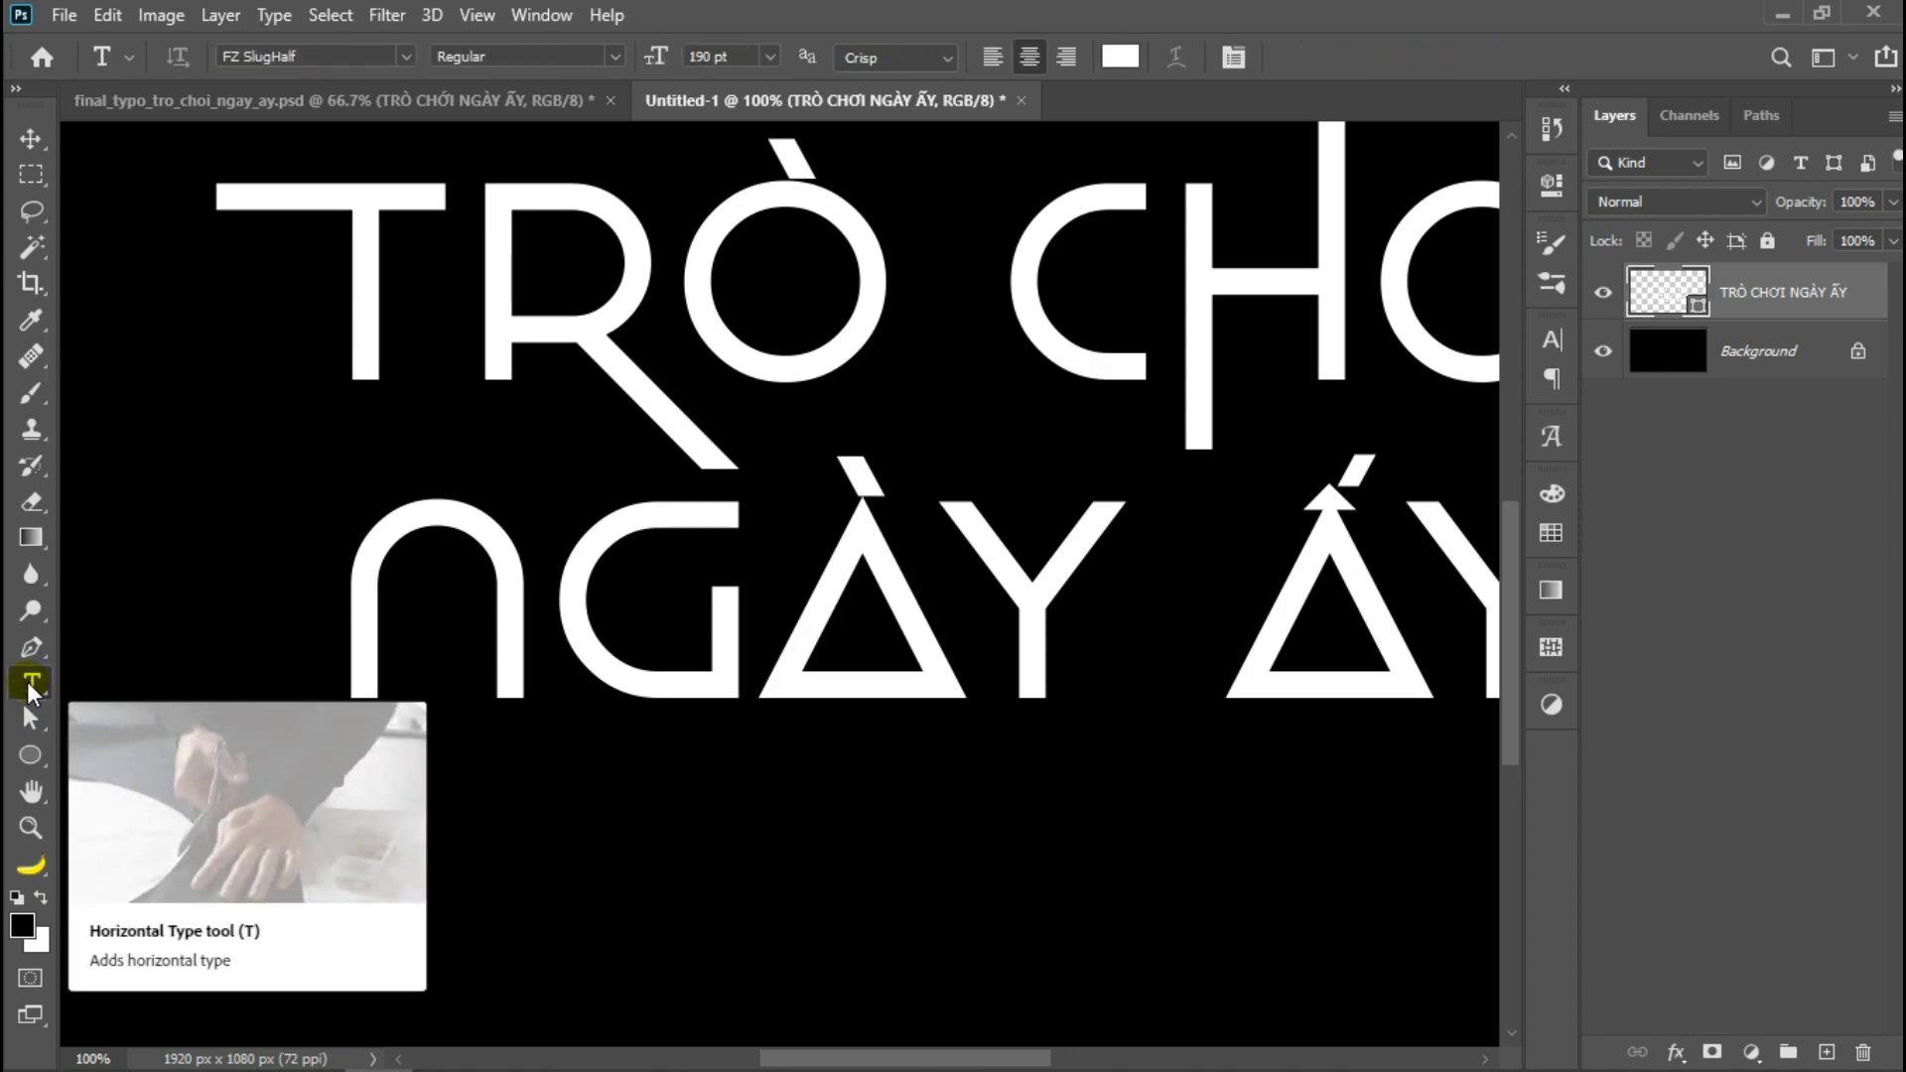
click(615, 836)
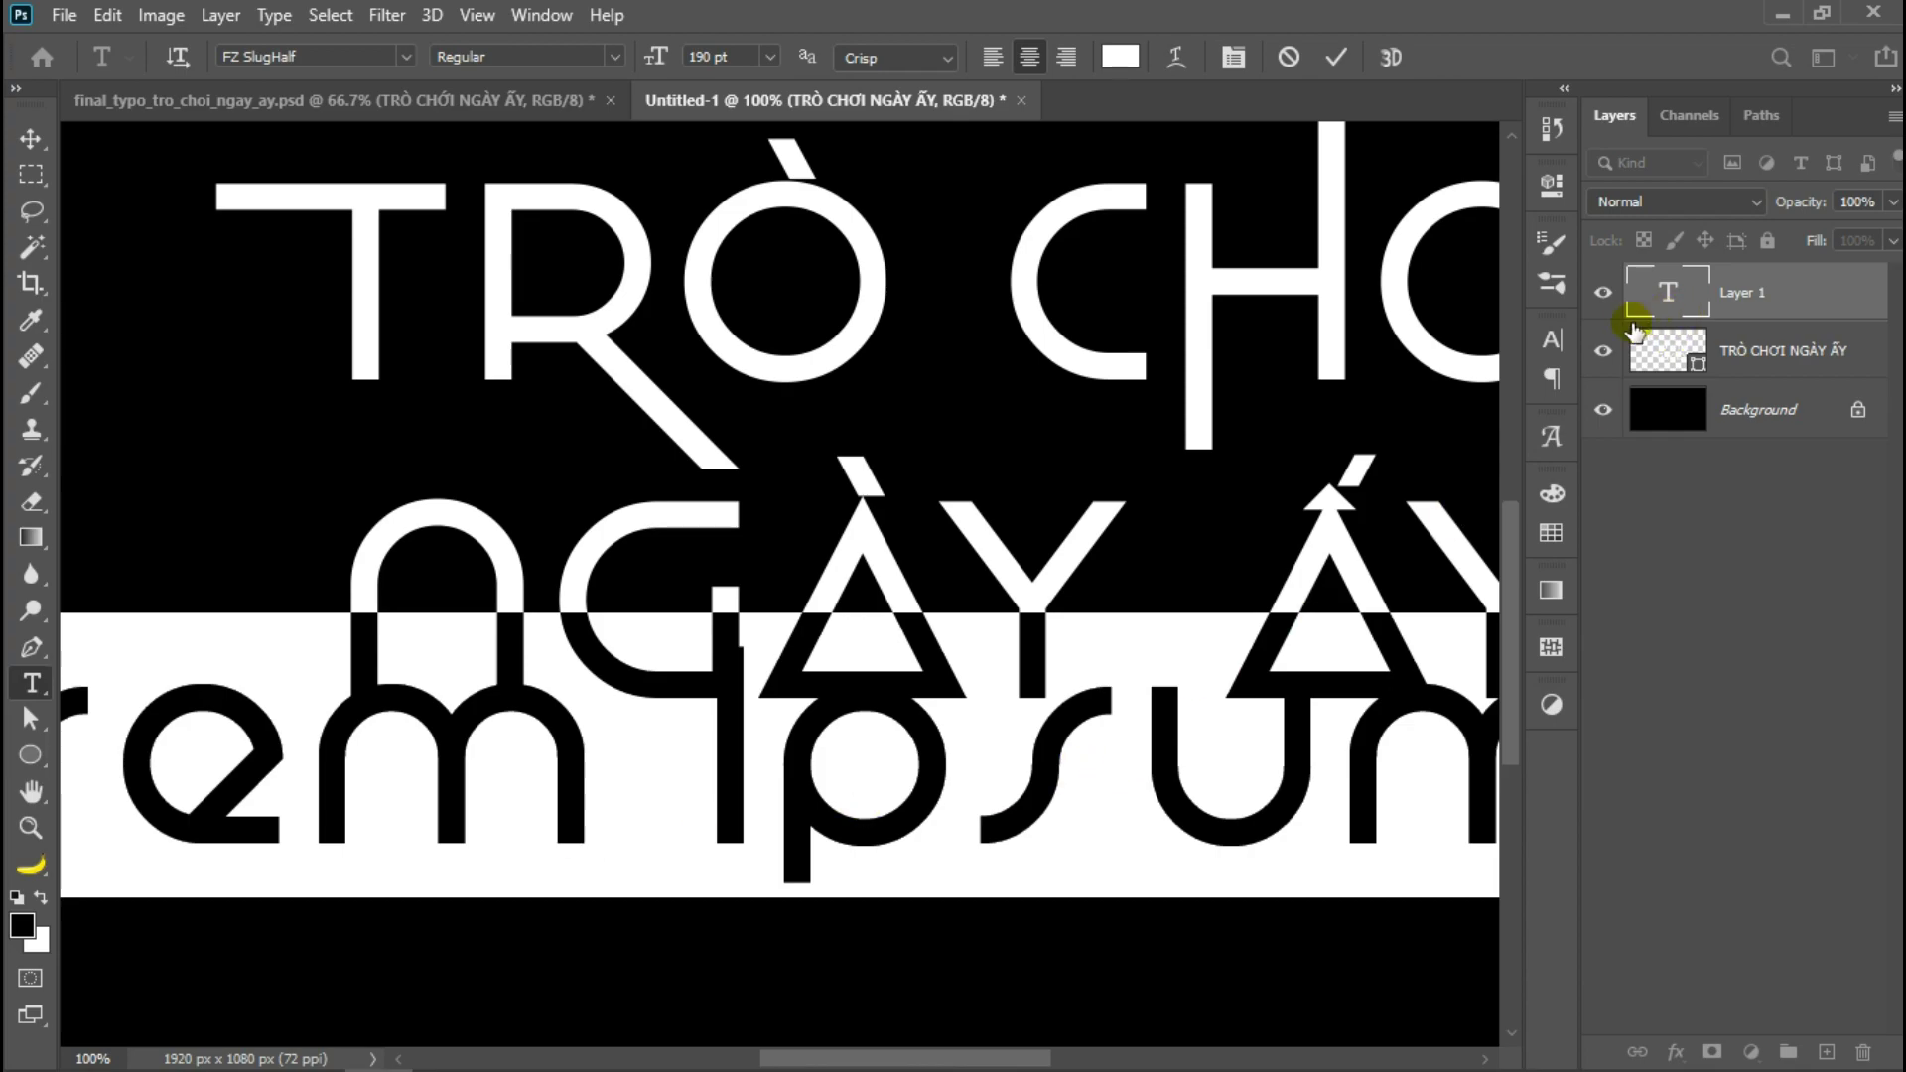
click(1547, 444)
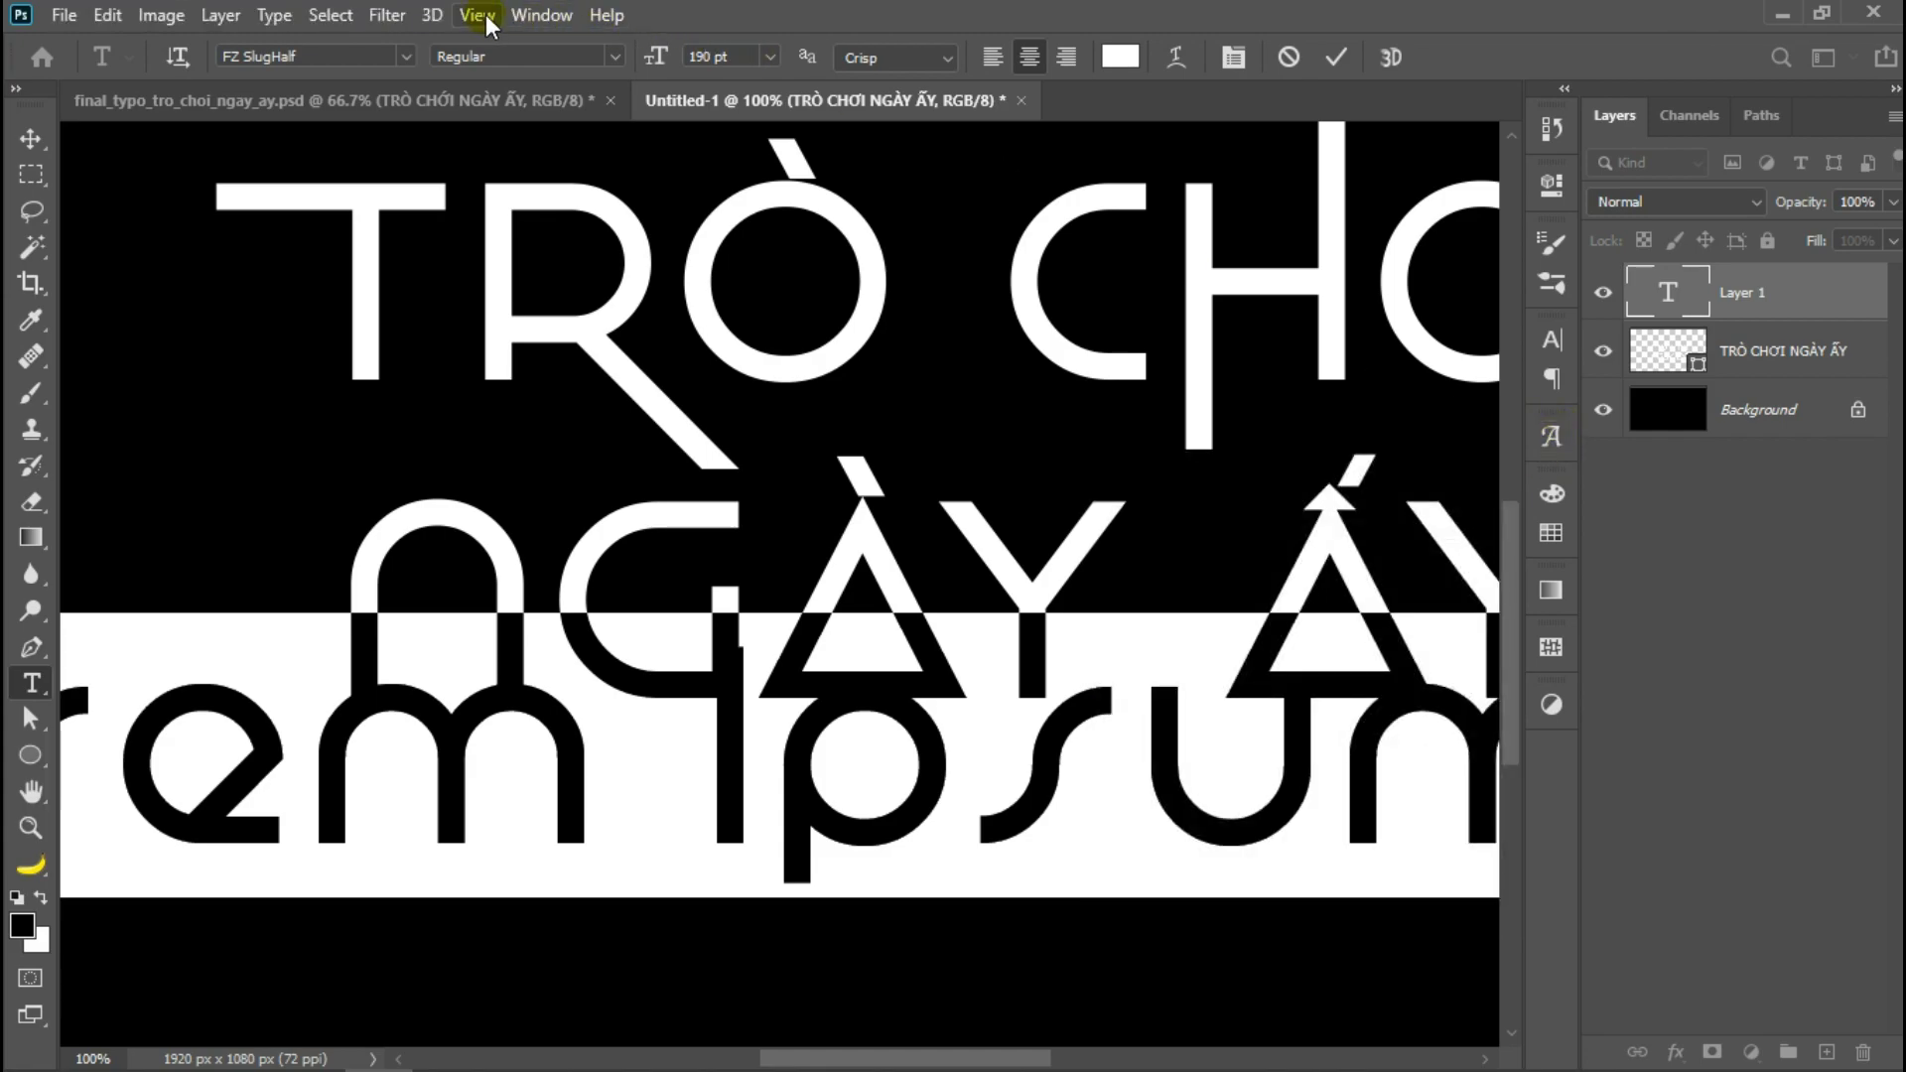
- Show the Glyphs panel and browse the FZ SlugHalf glyph set
click(539, 15)
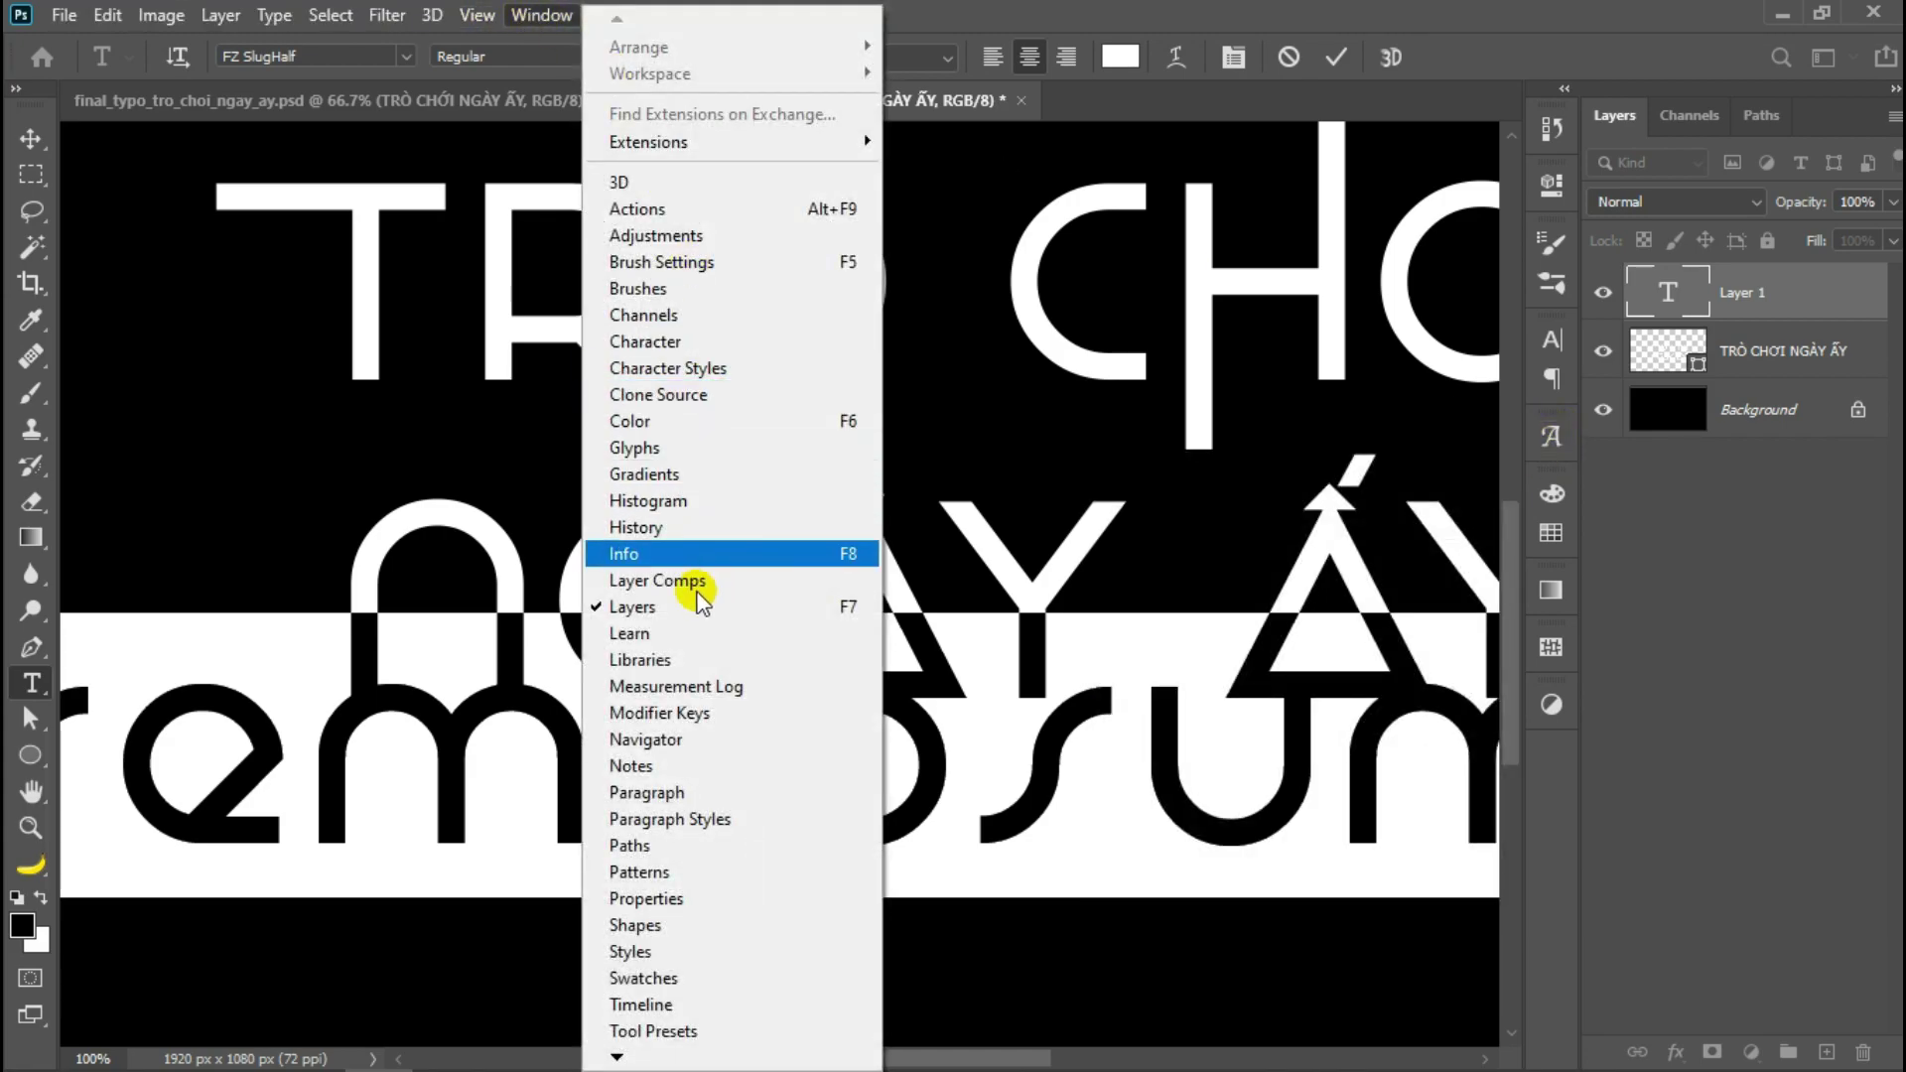
click(681, 448)
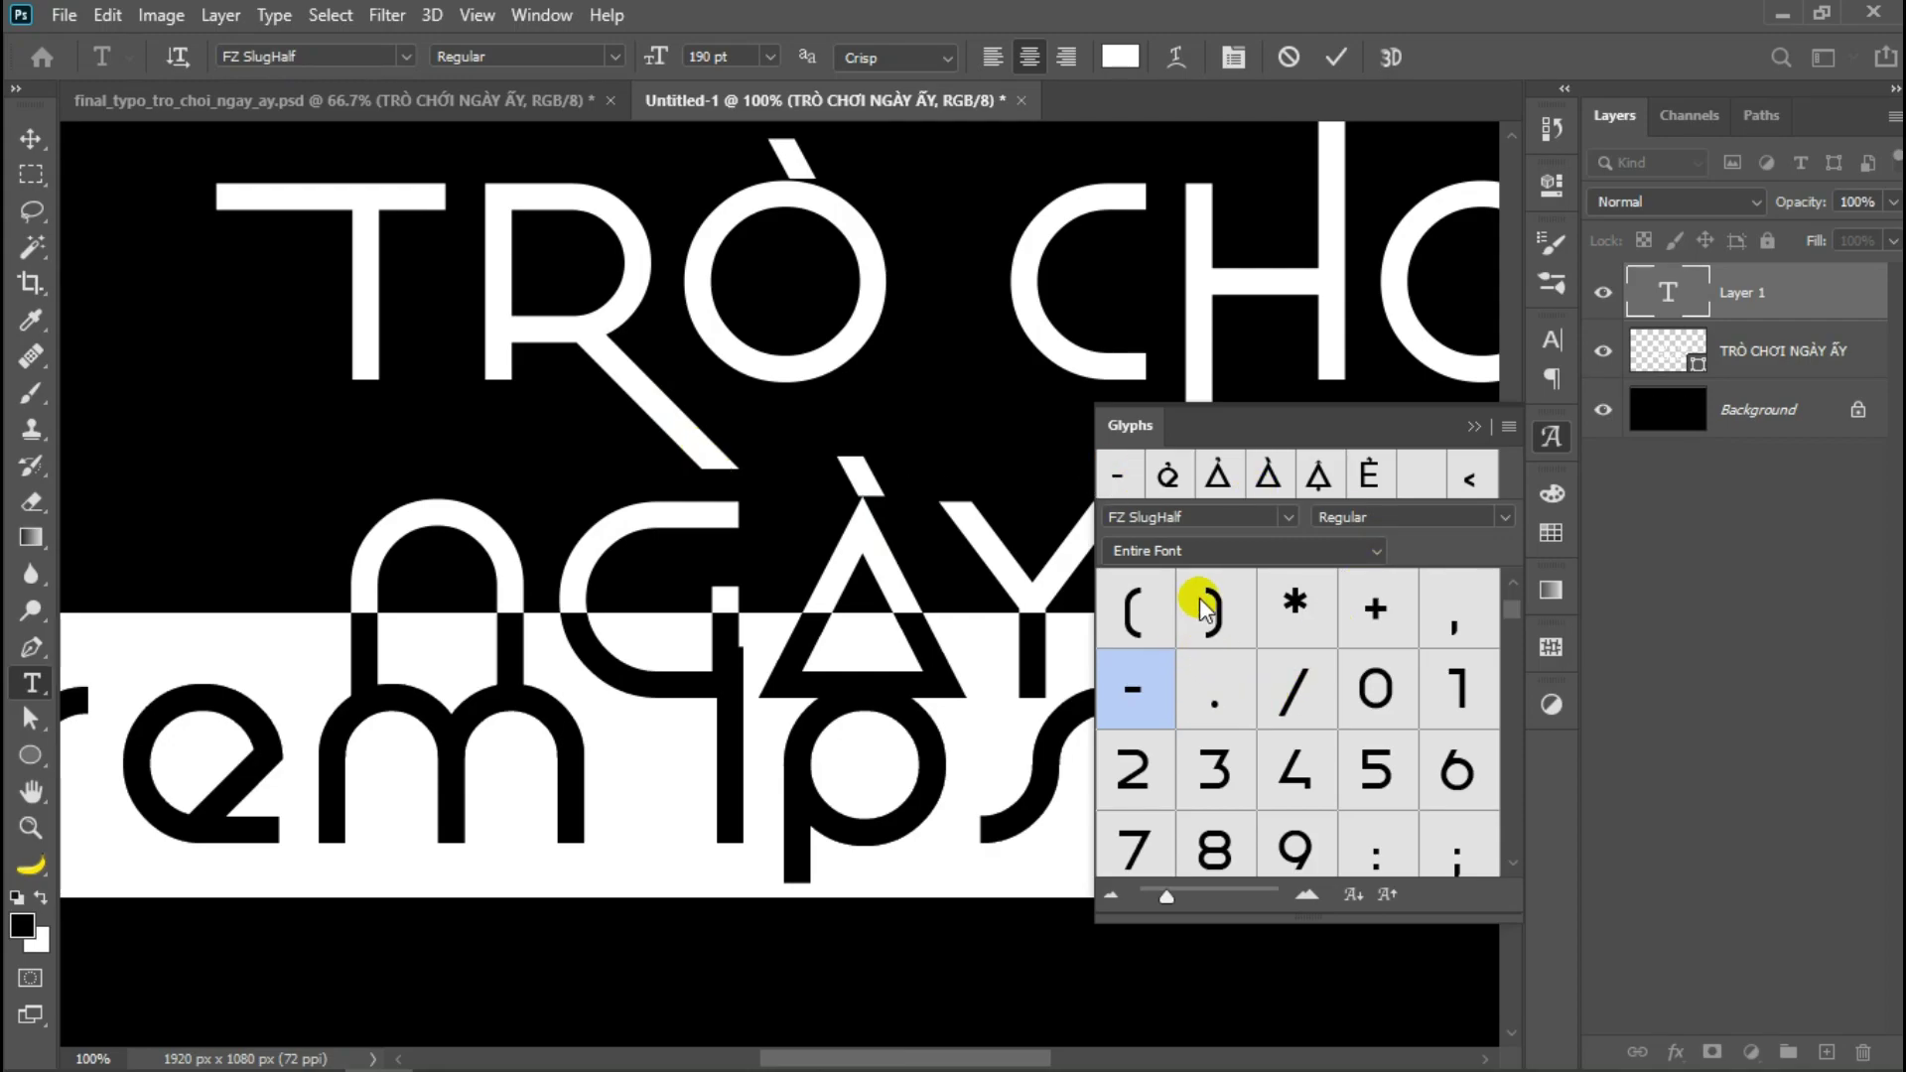
scroll(1195, 581, down, 2)
scroll(1331, 760, down, 2)
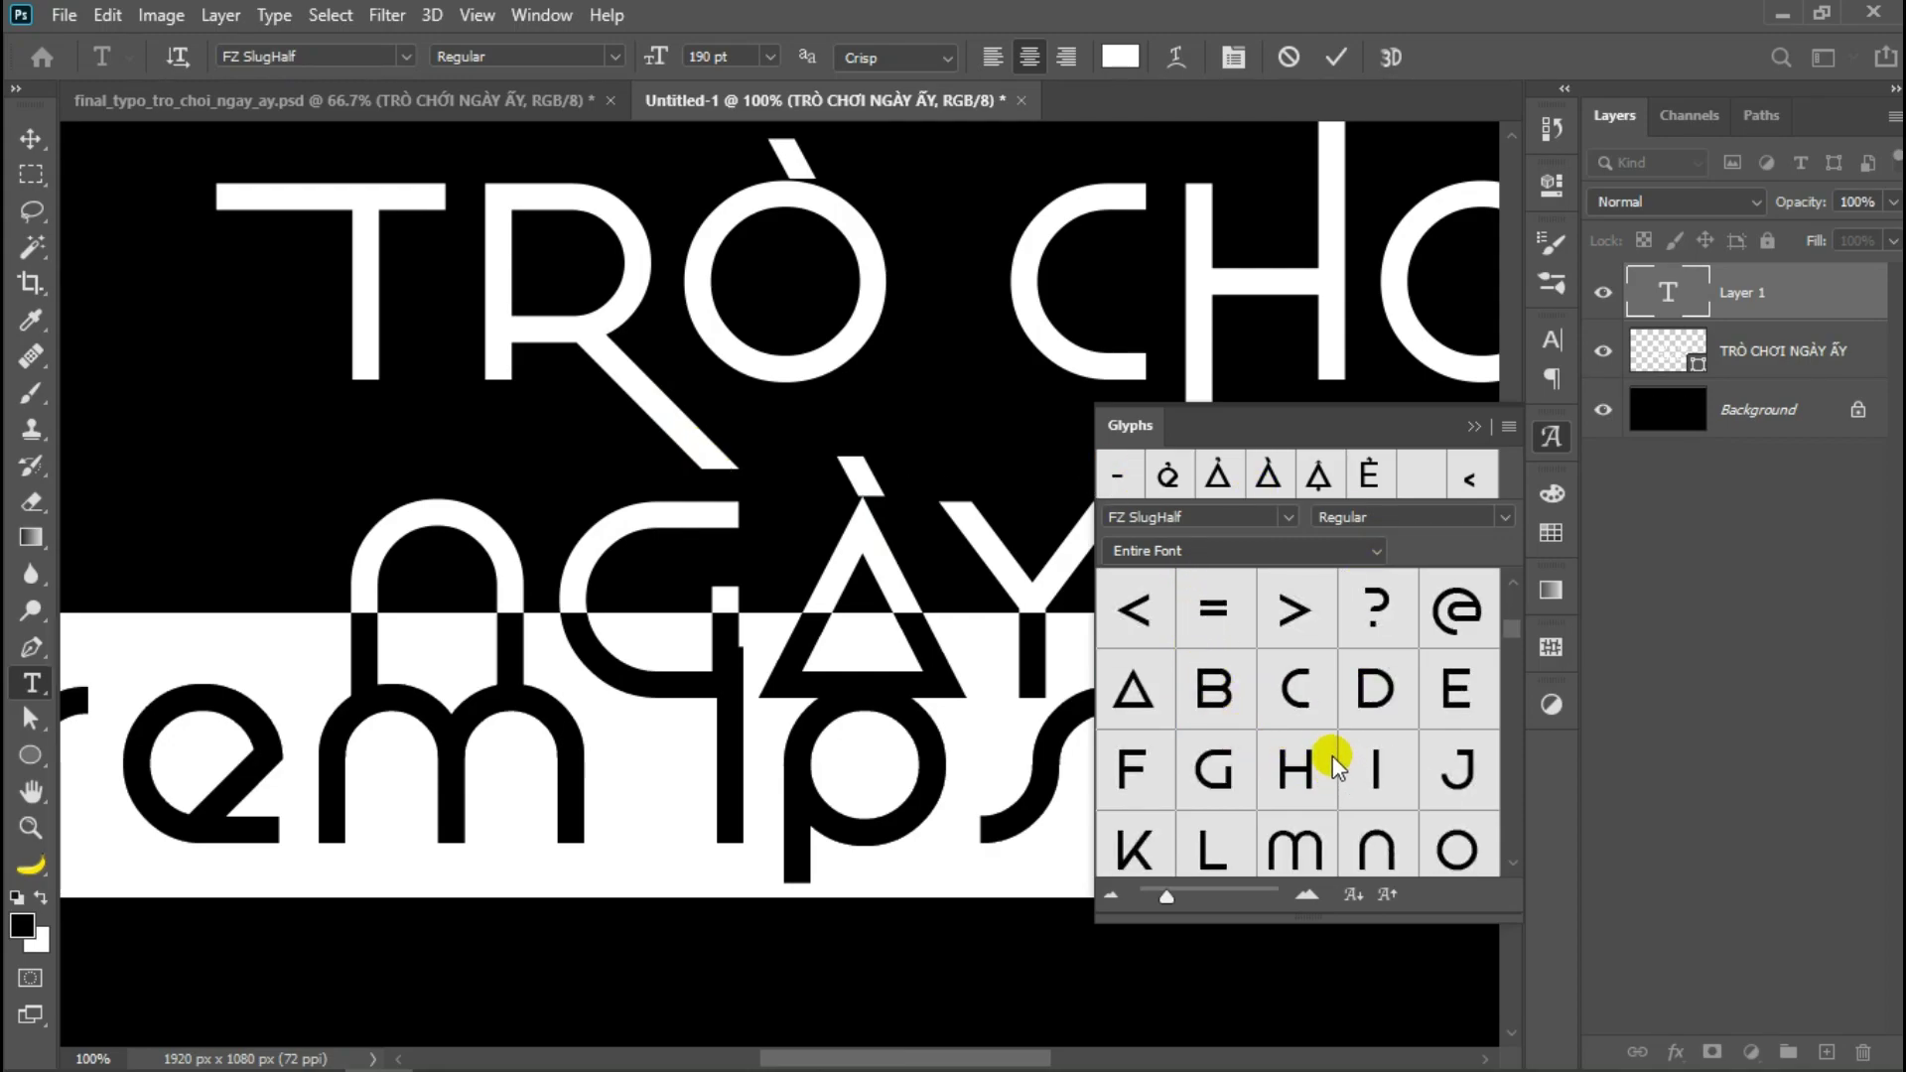
scroll(1335, 759, up, 2)
scroll(1330, 755, down, 5)
scroll(1330, 755, down, 5)
scroll(1330, 754, down, 5)
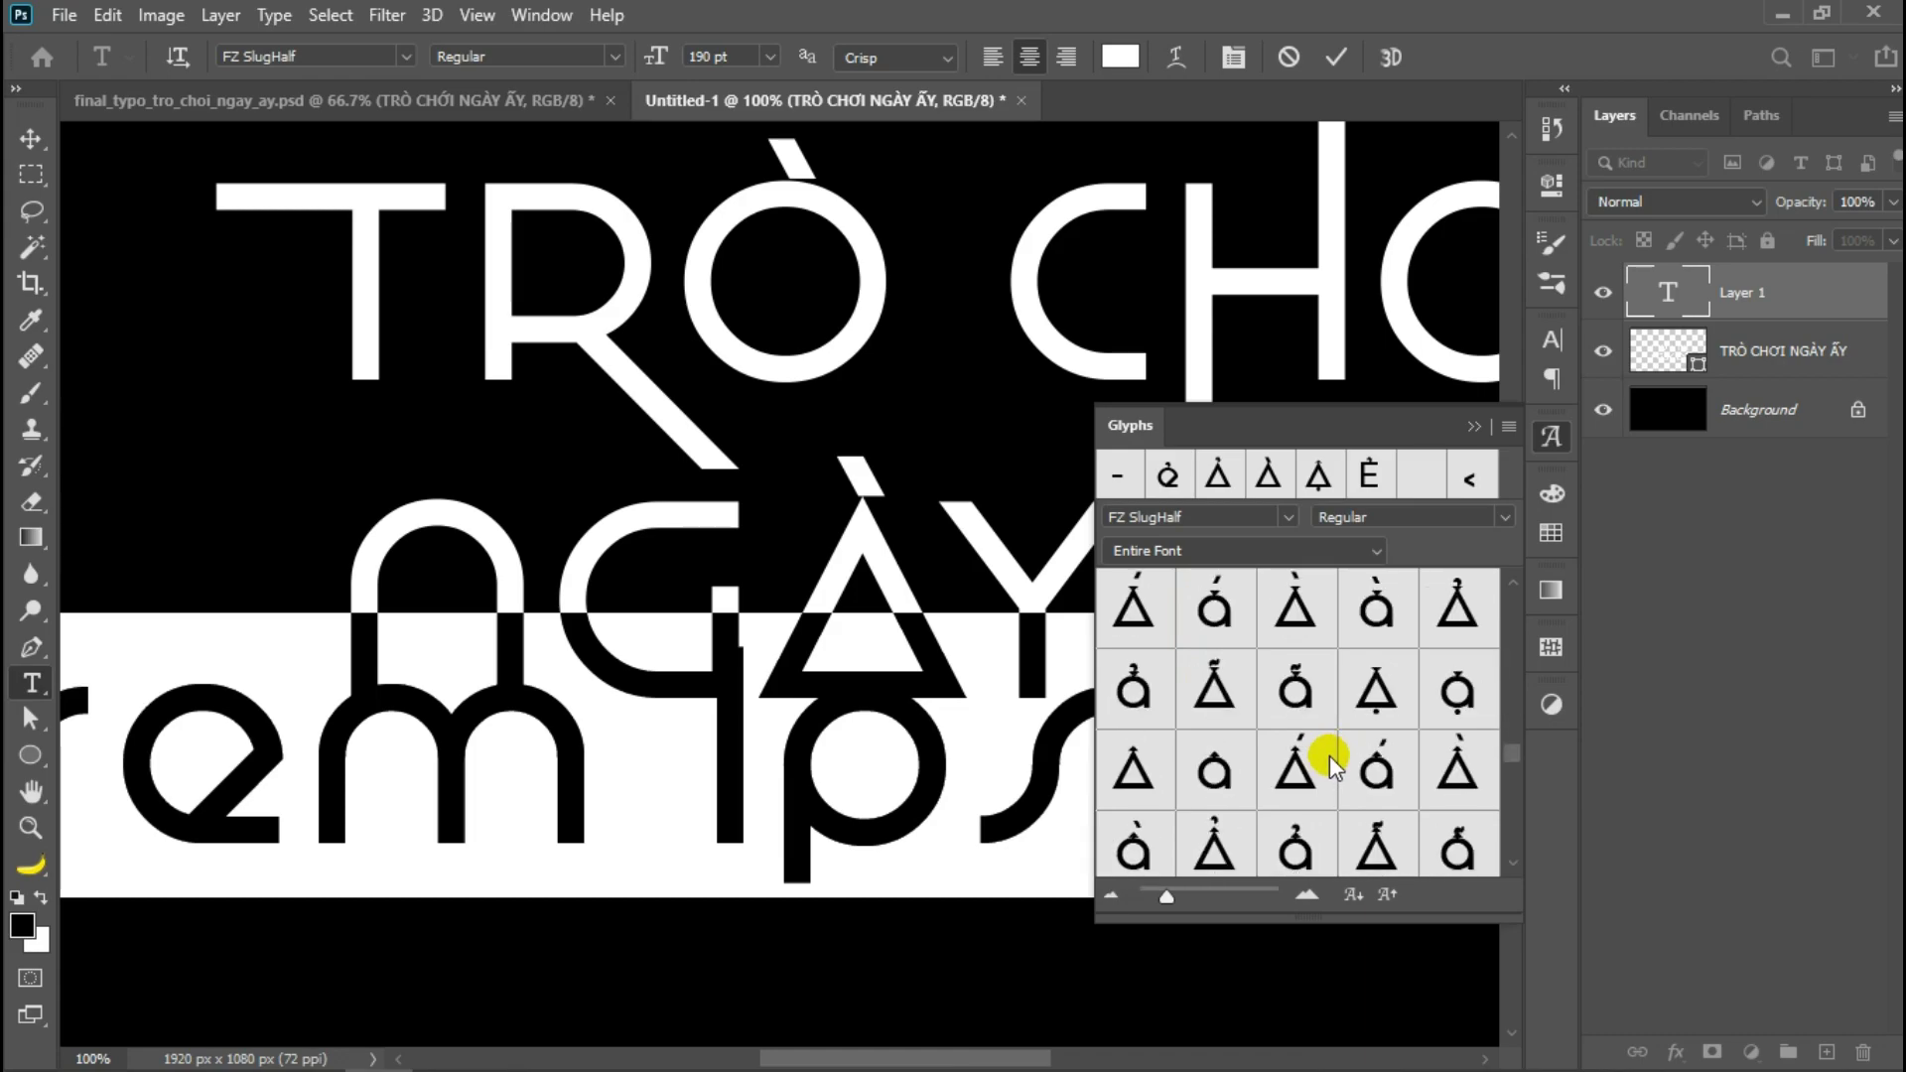
scroll(1331, 755, down, 3)
scroll(1331, 754, up, 5)
scroll(1319, 749, up, 5)
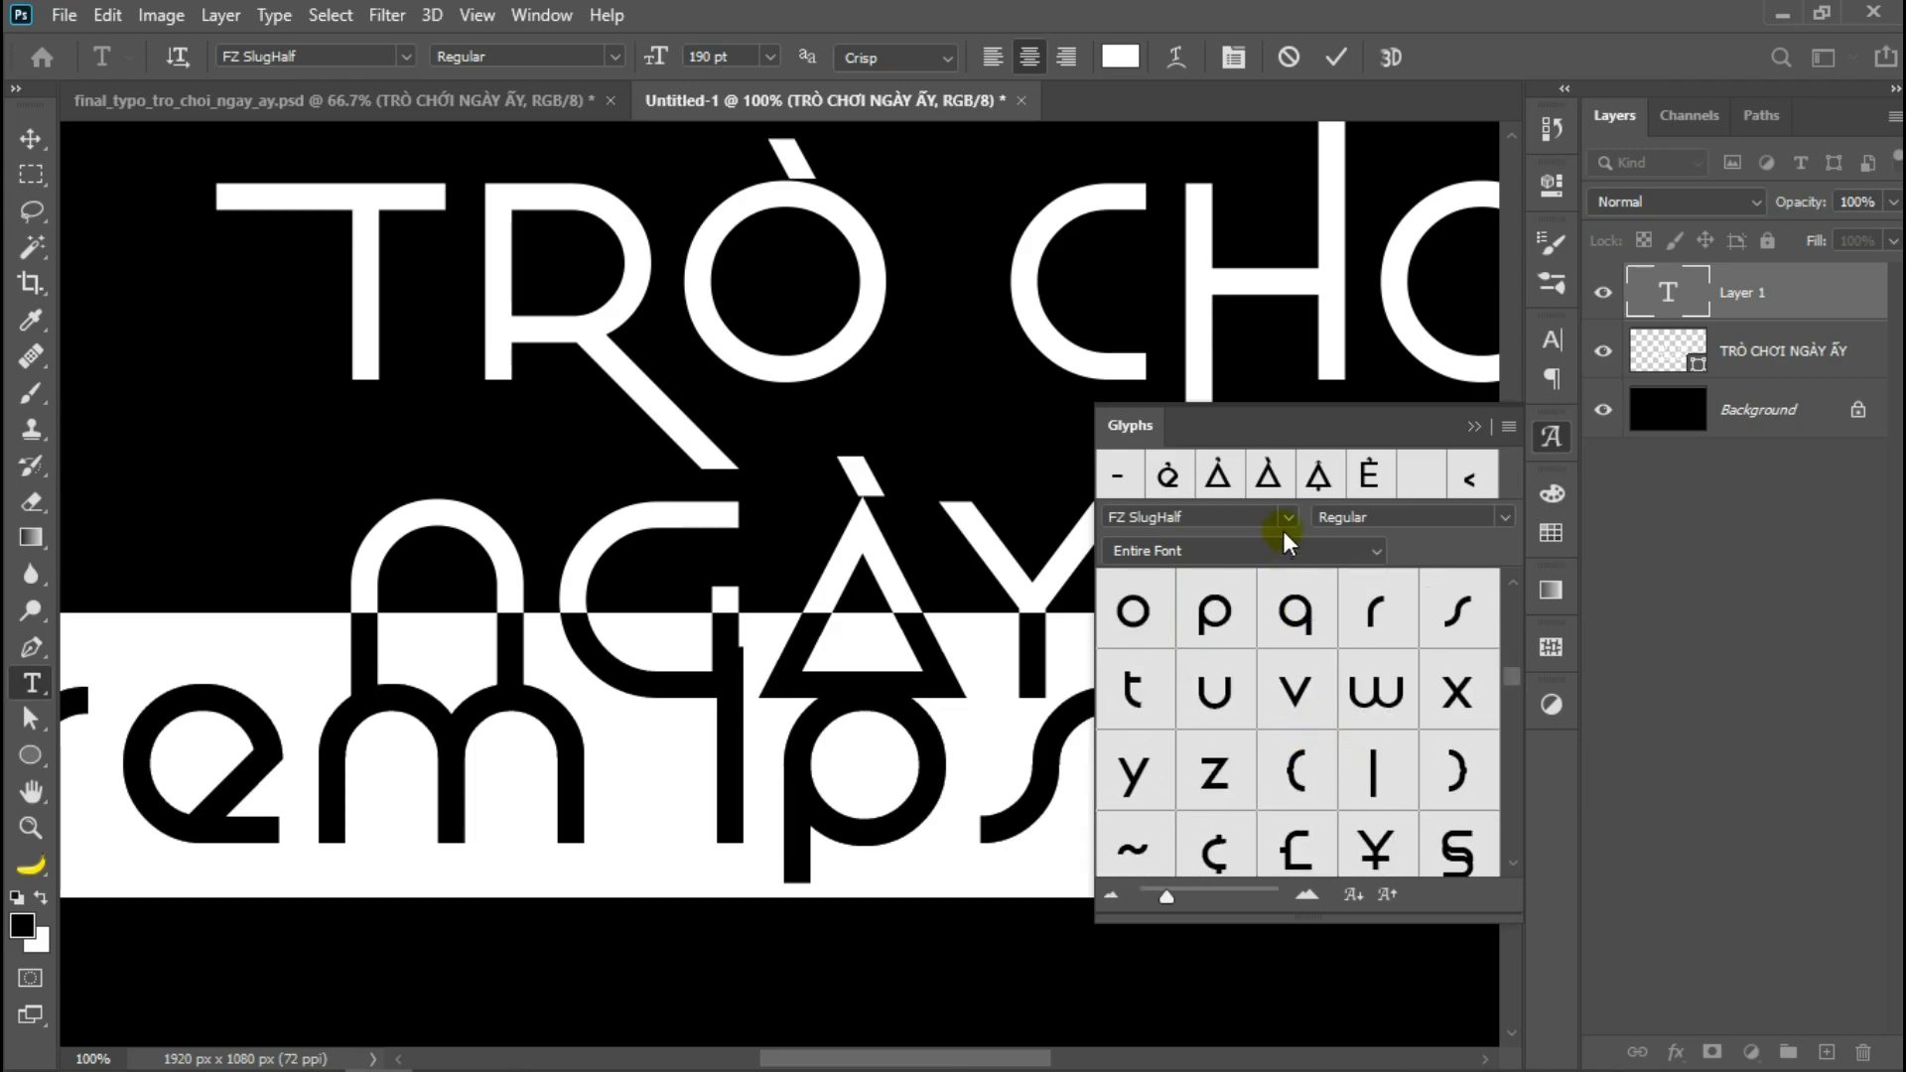
- Replace the placeholder text with the underscore (LOW LINE) glyph
click(1285, 520)
click(1172, 518)
scroll(1157, 725, up, 3)
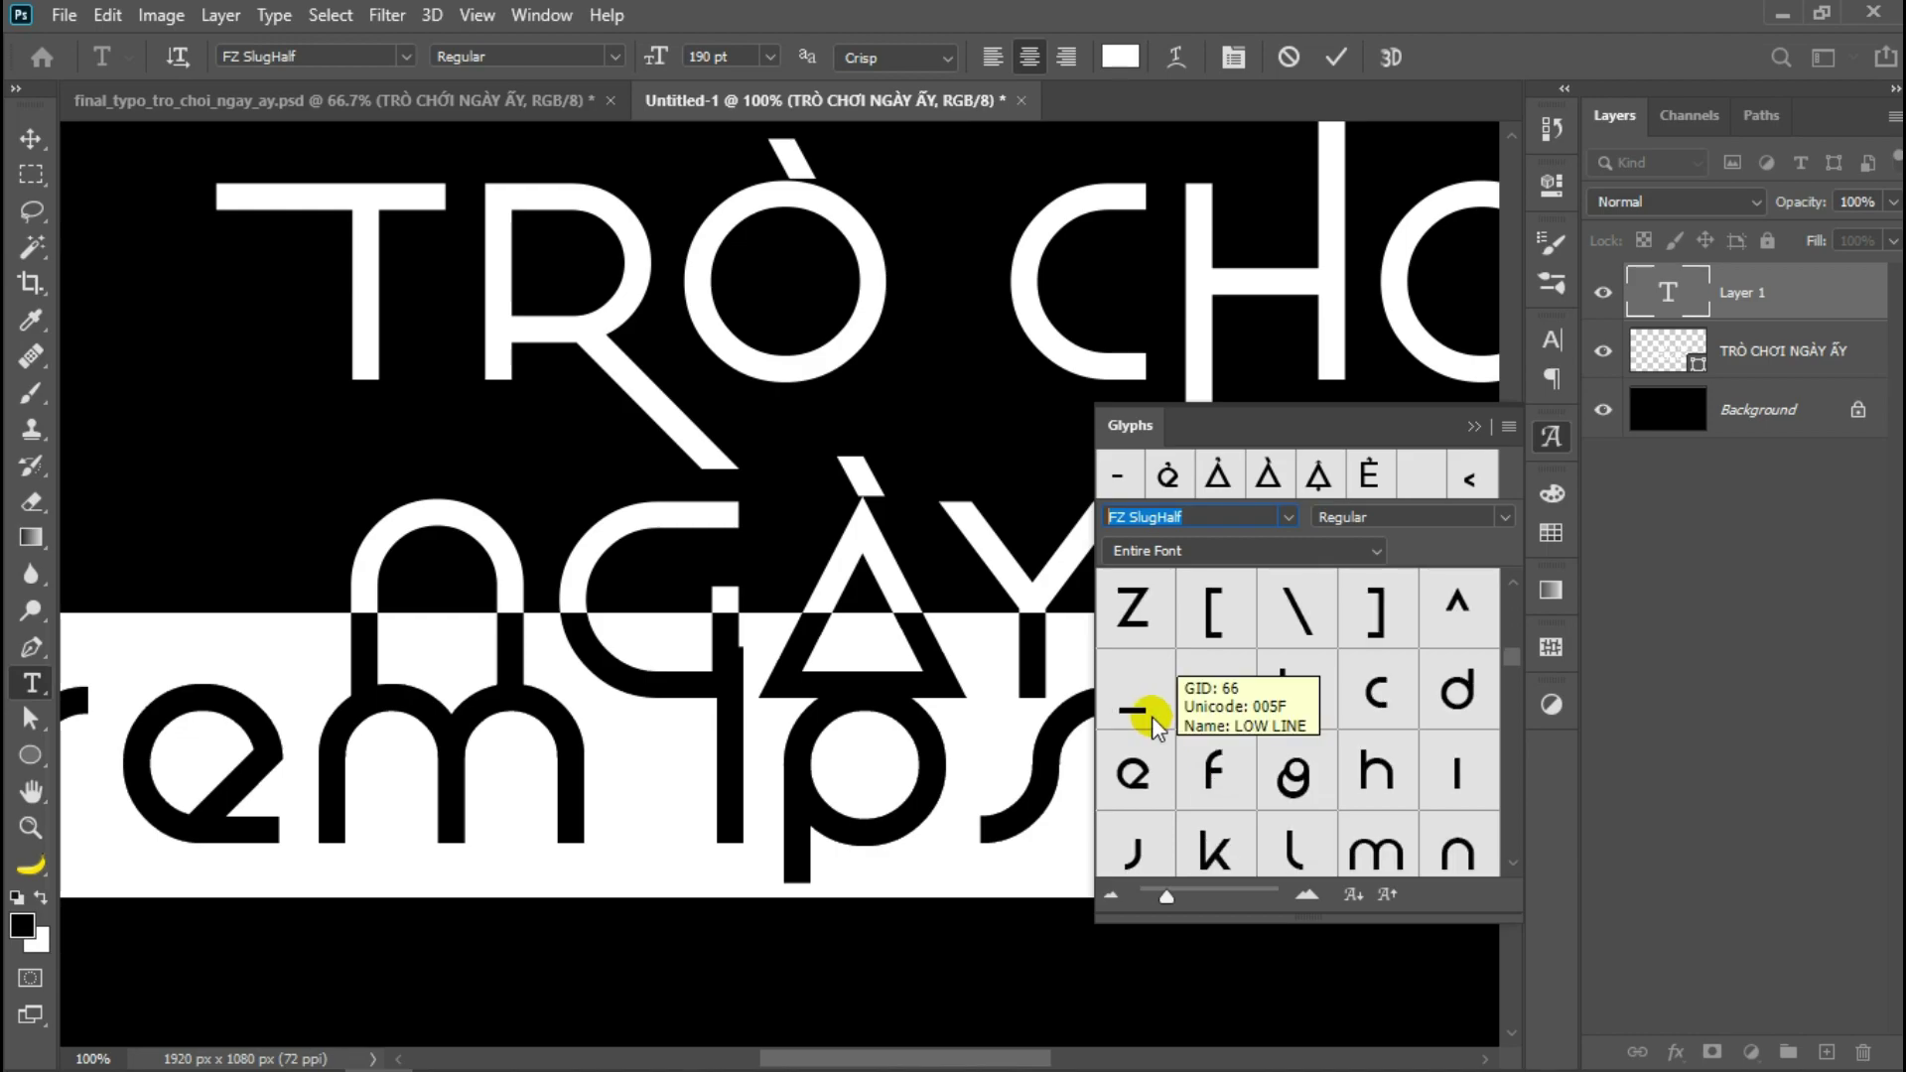
click(1151, 717)
double_click(1152, 716)
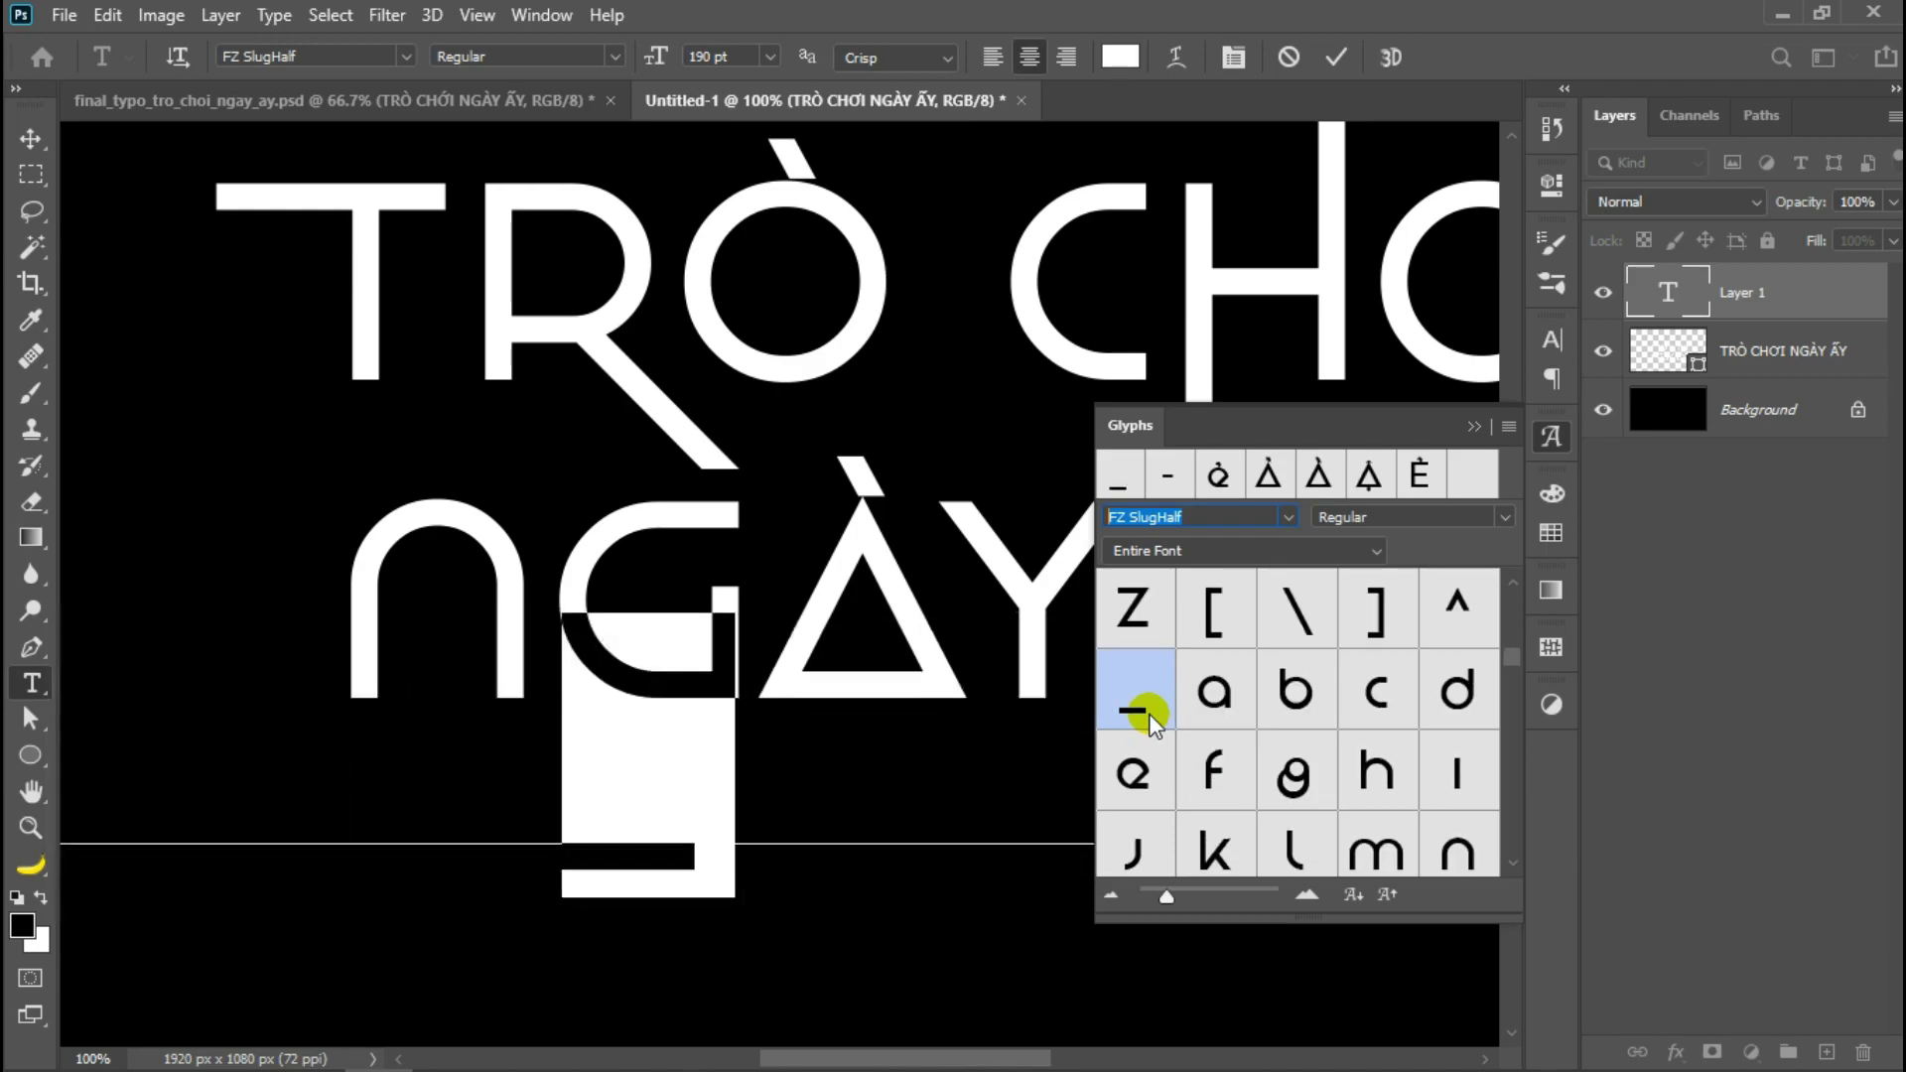
- Move the underscore beside the N's lower left and convert it to a shape
key(ctrl+Return)
key(v)
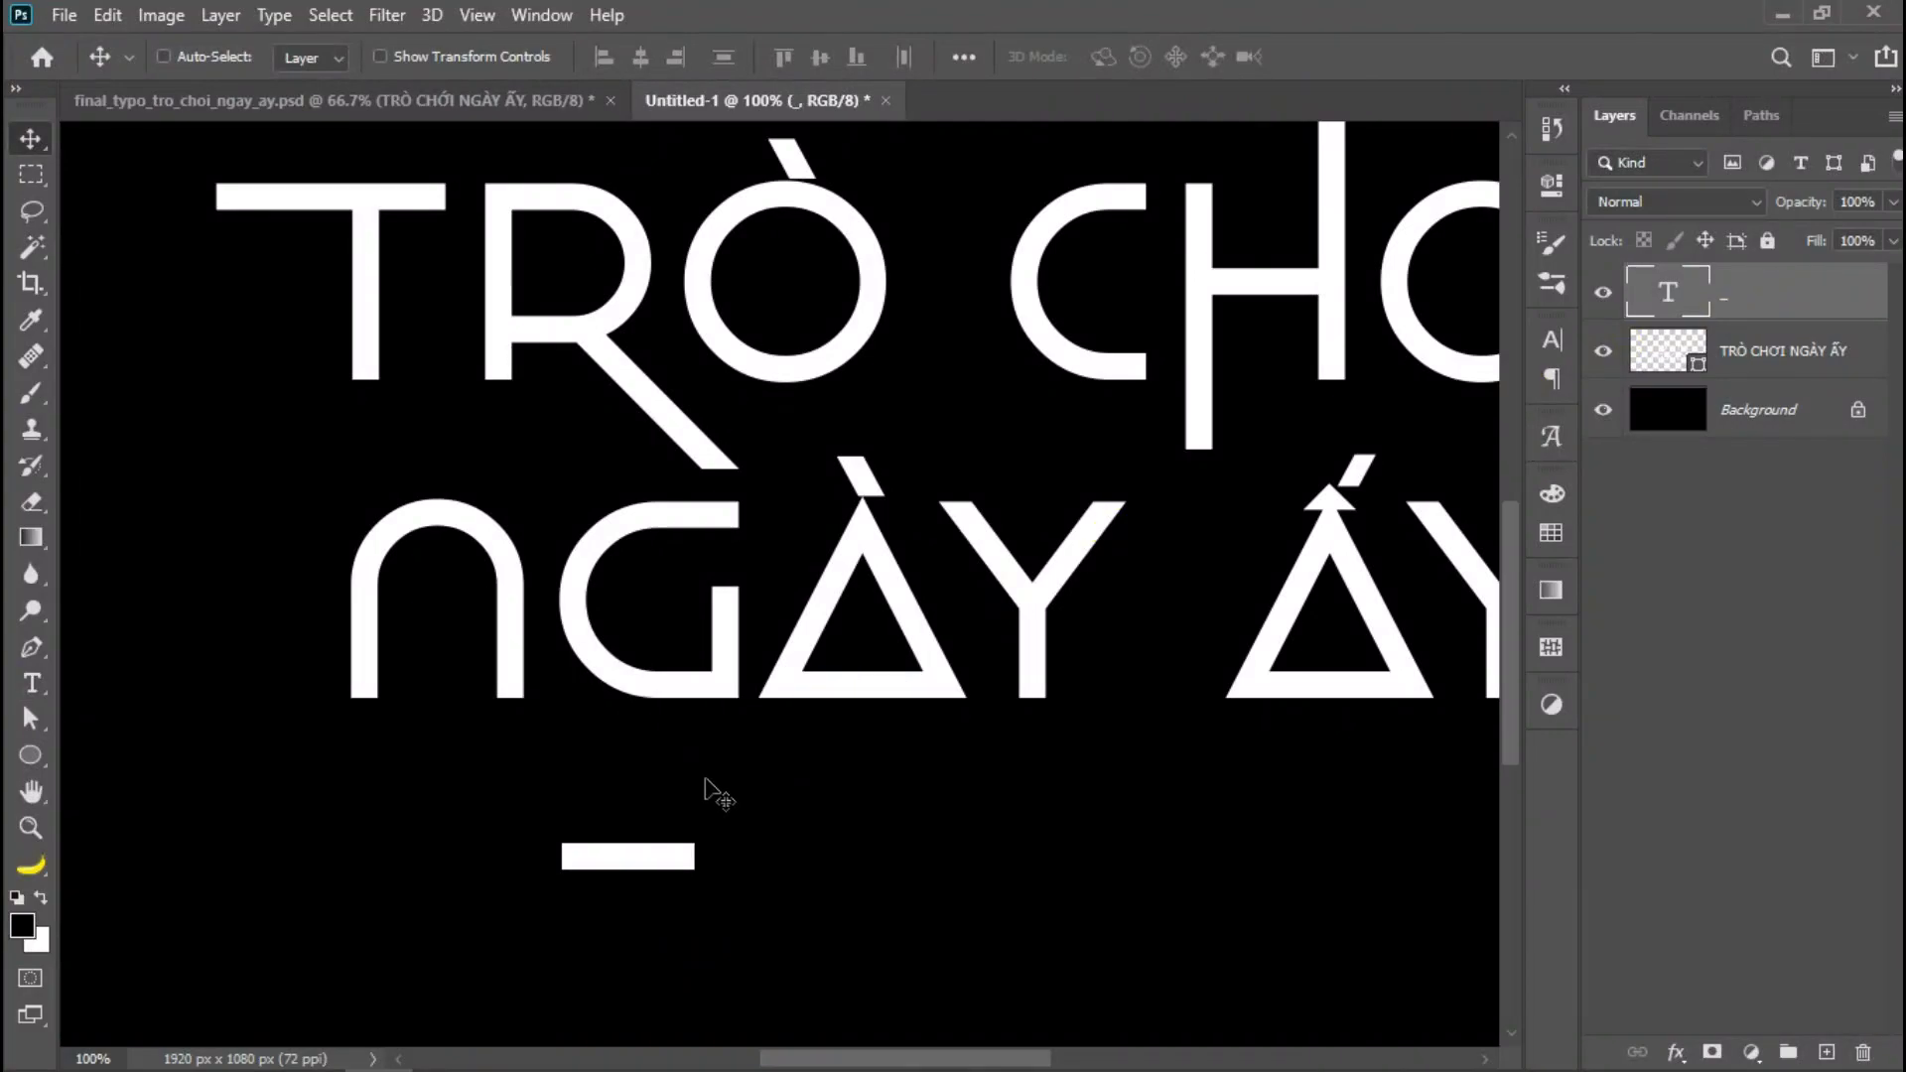
drag(669, 864, 335, 701)
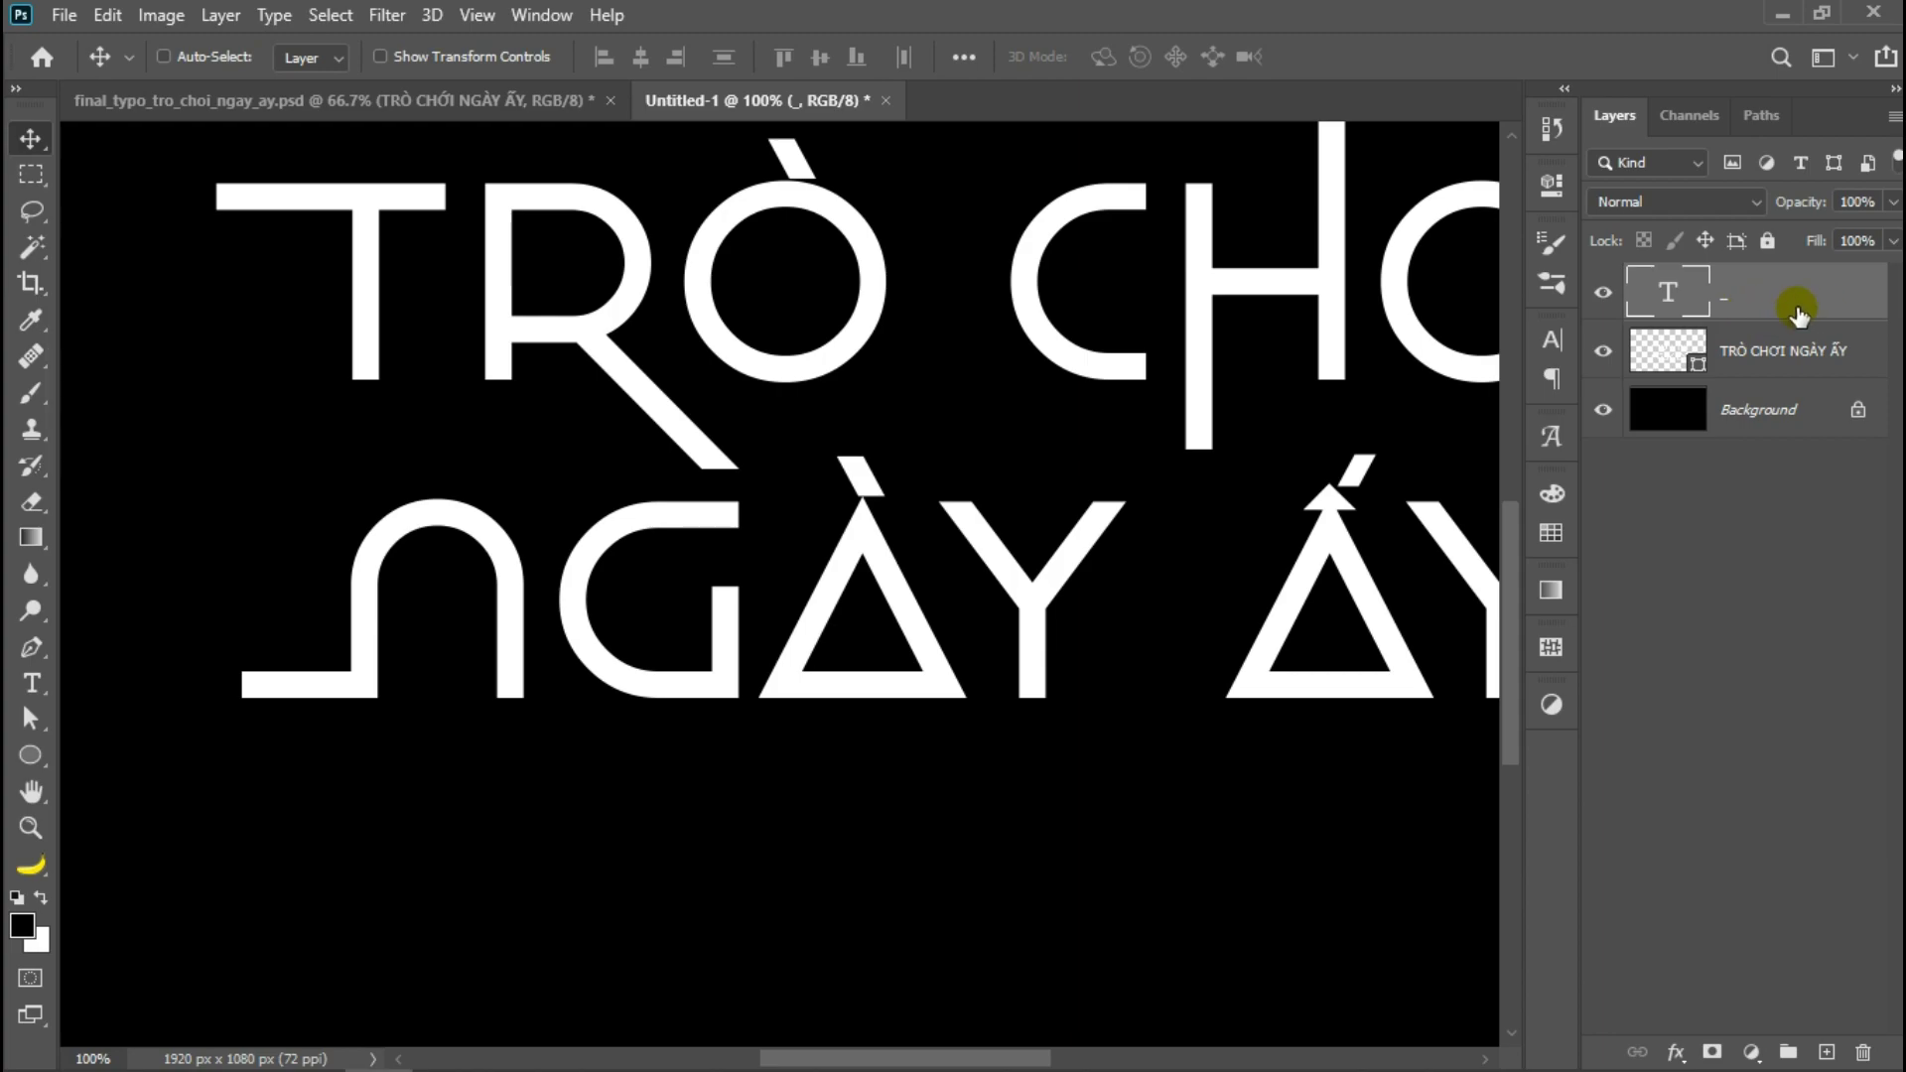
right_click(1799, 312)
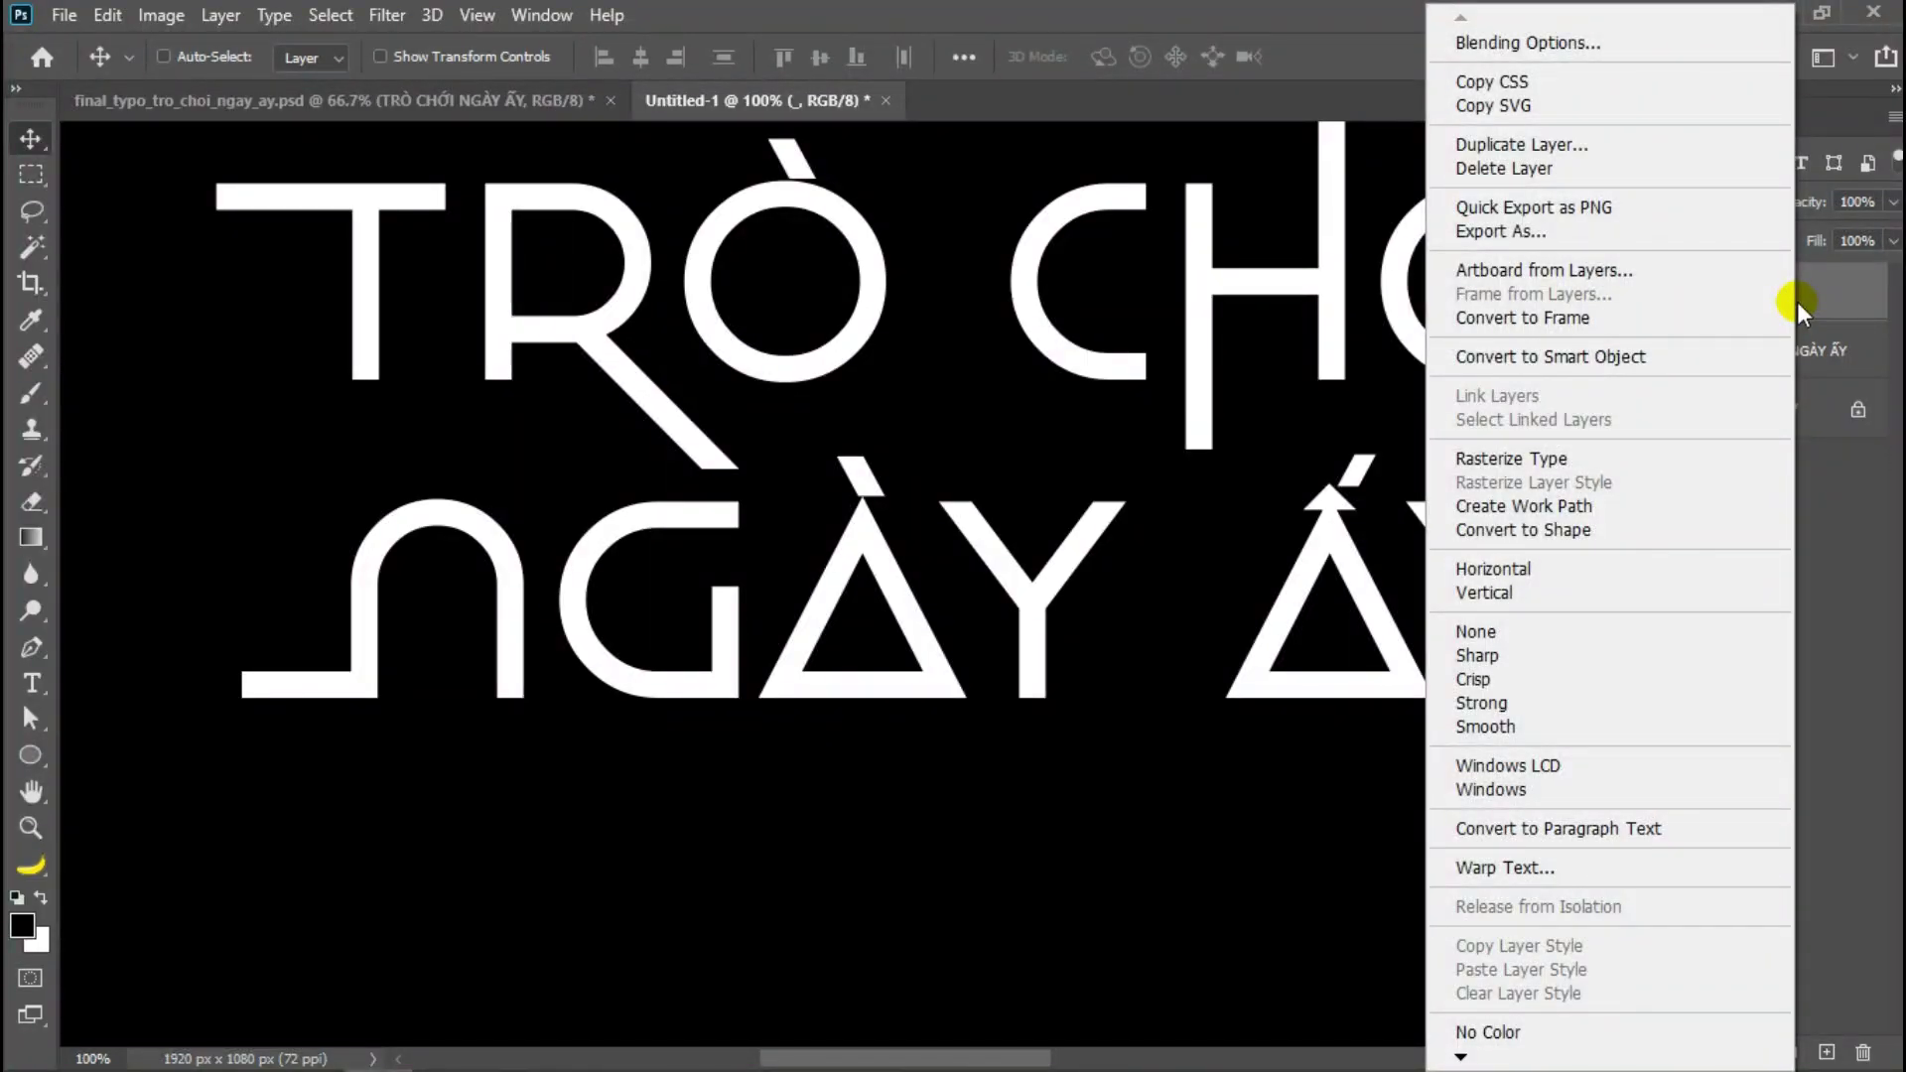
click(1659, 526)
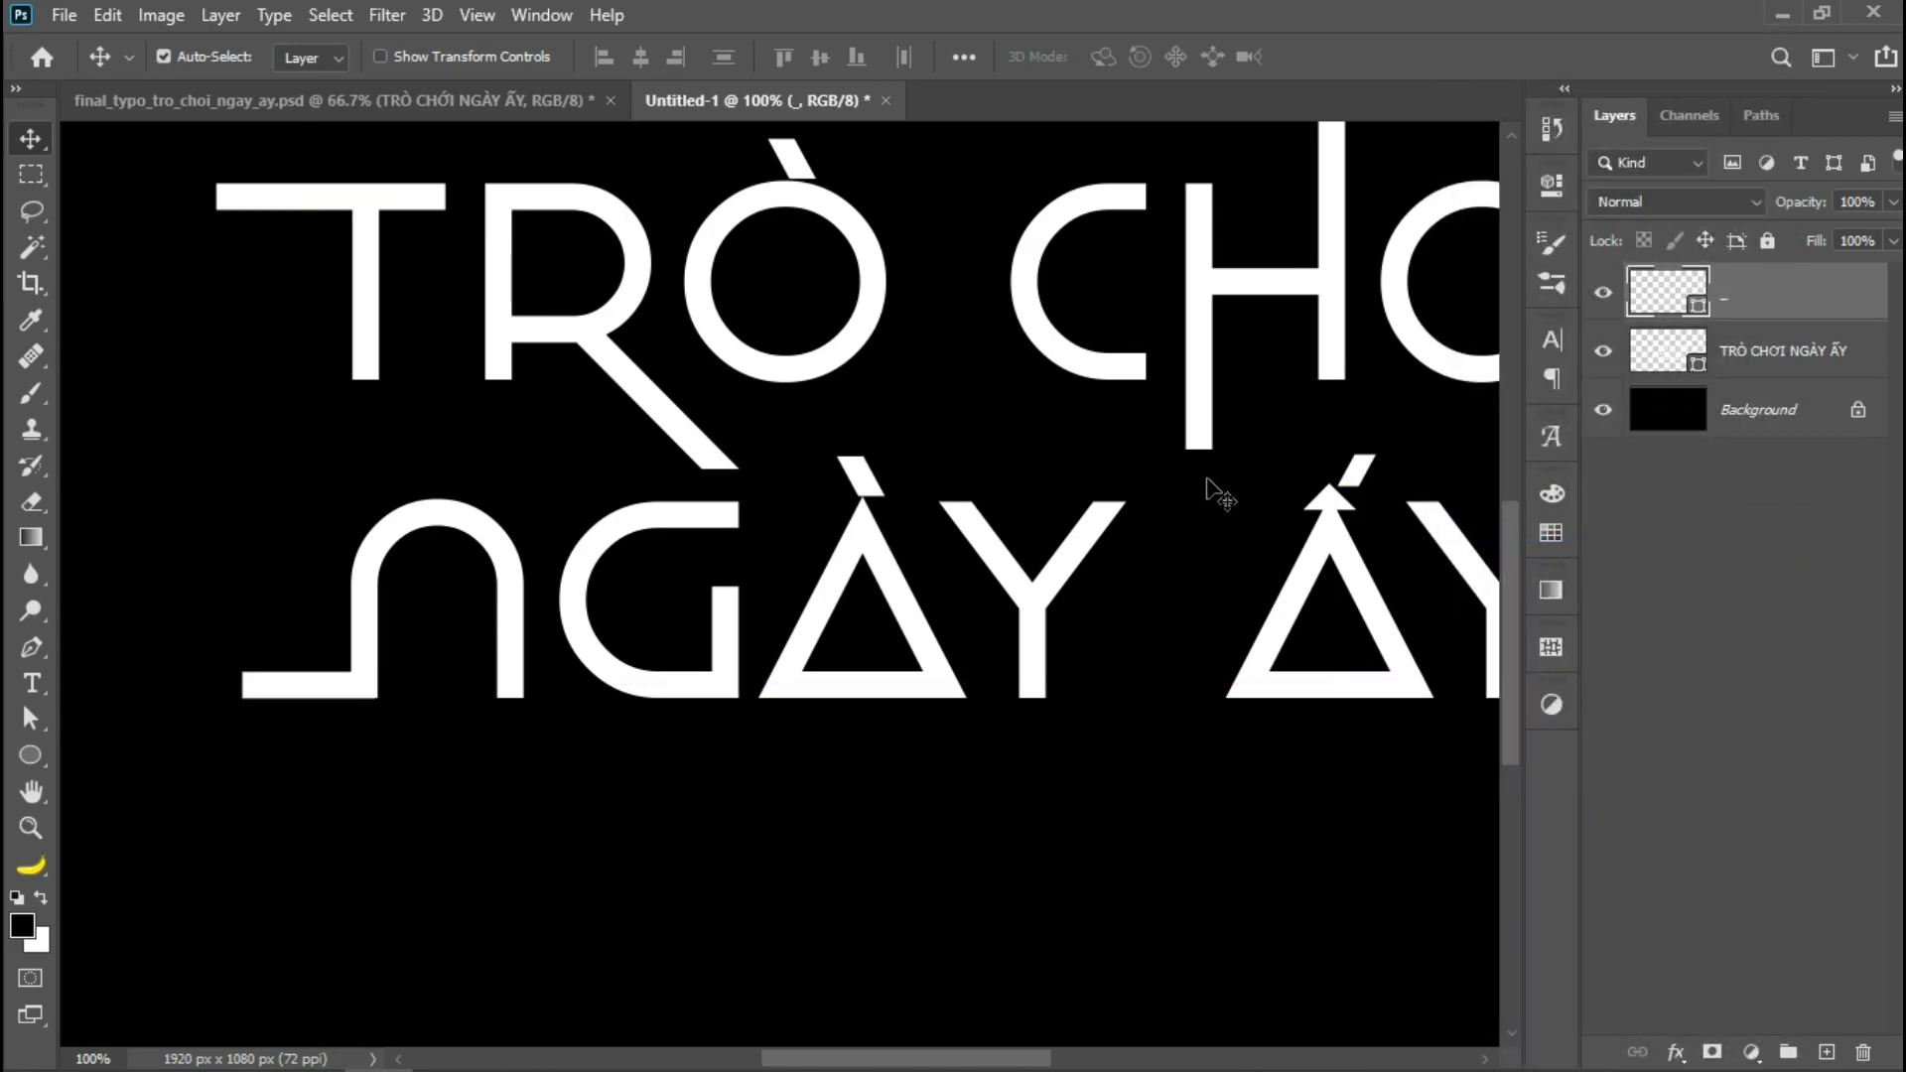
- Lengthen the underscore bar leftward to 114 px
drag(1261, 506, 234, 446)
click(32, 715)
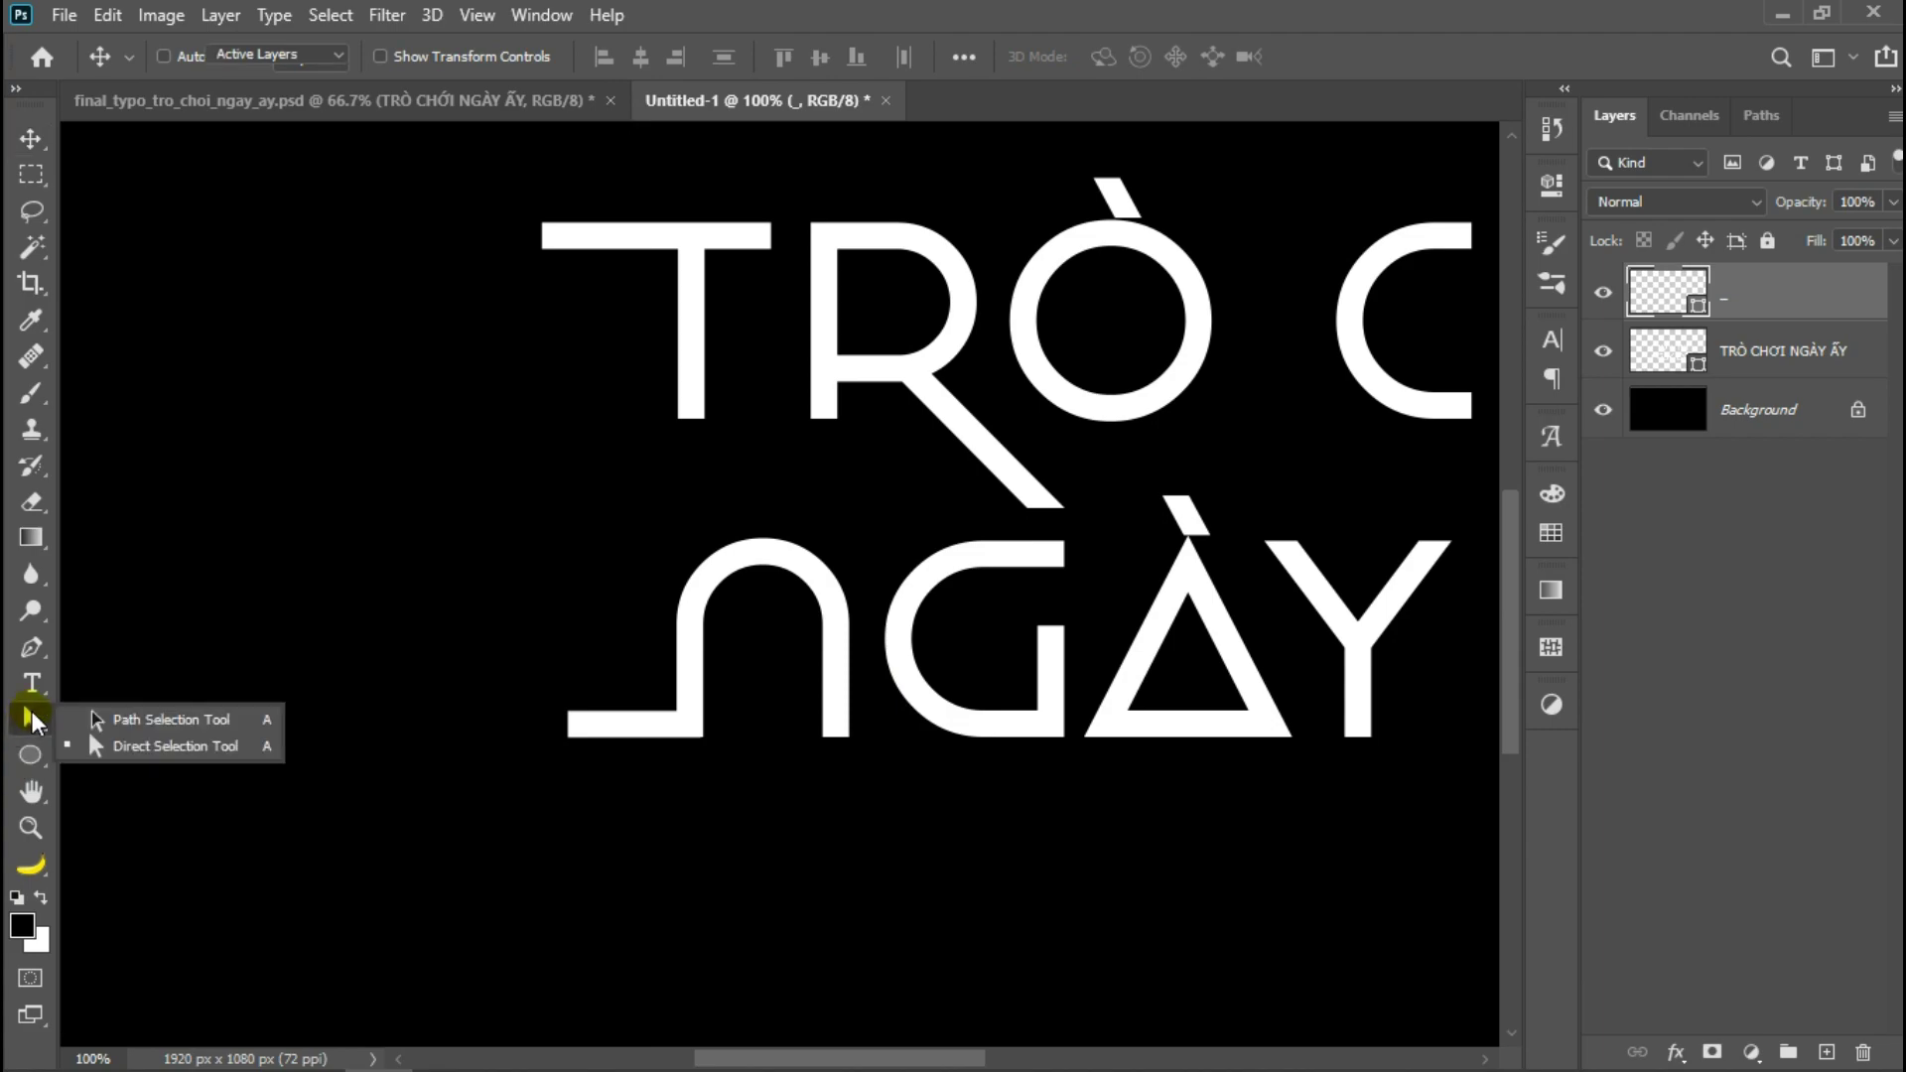
click(88, 725)
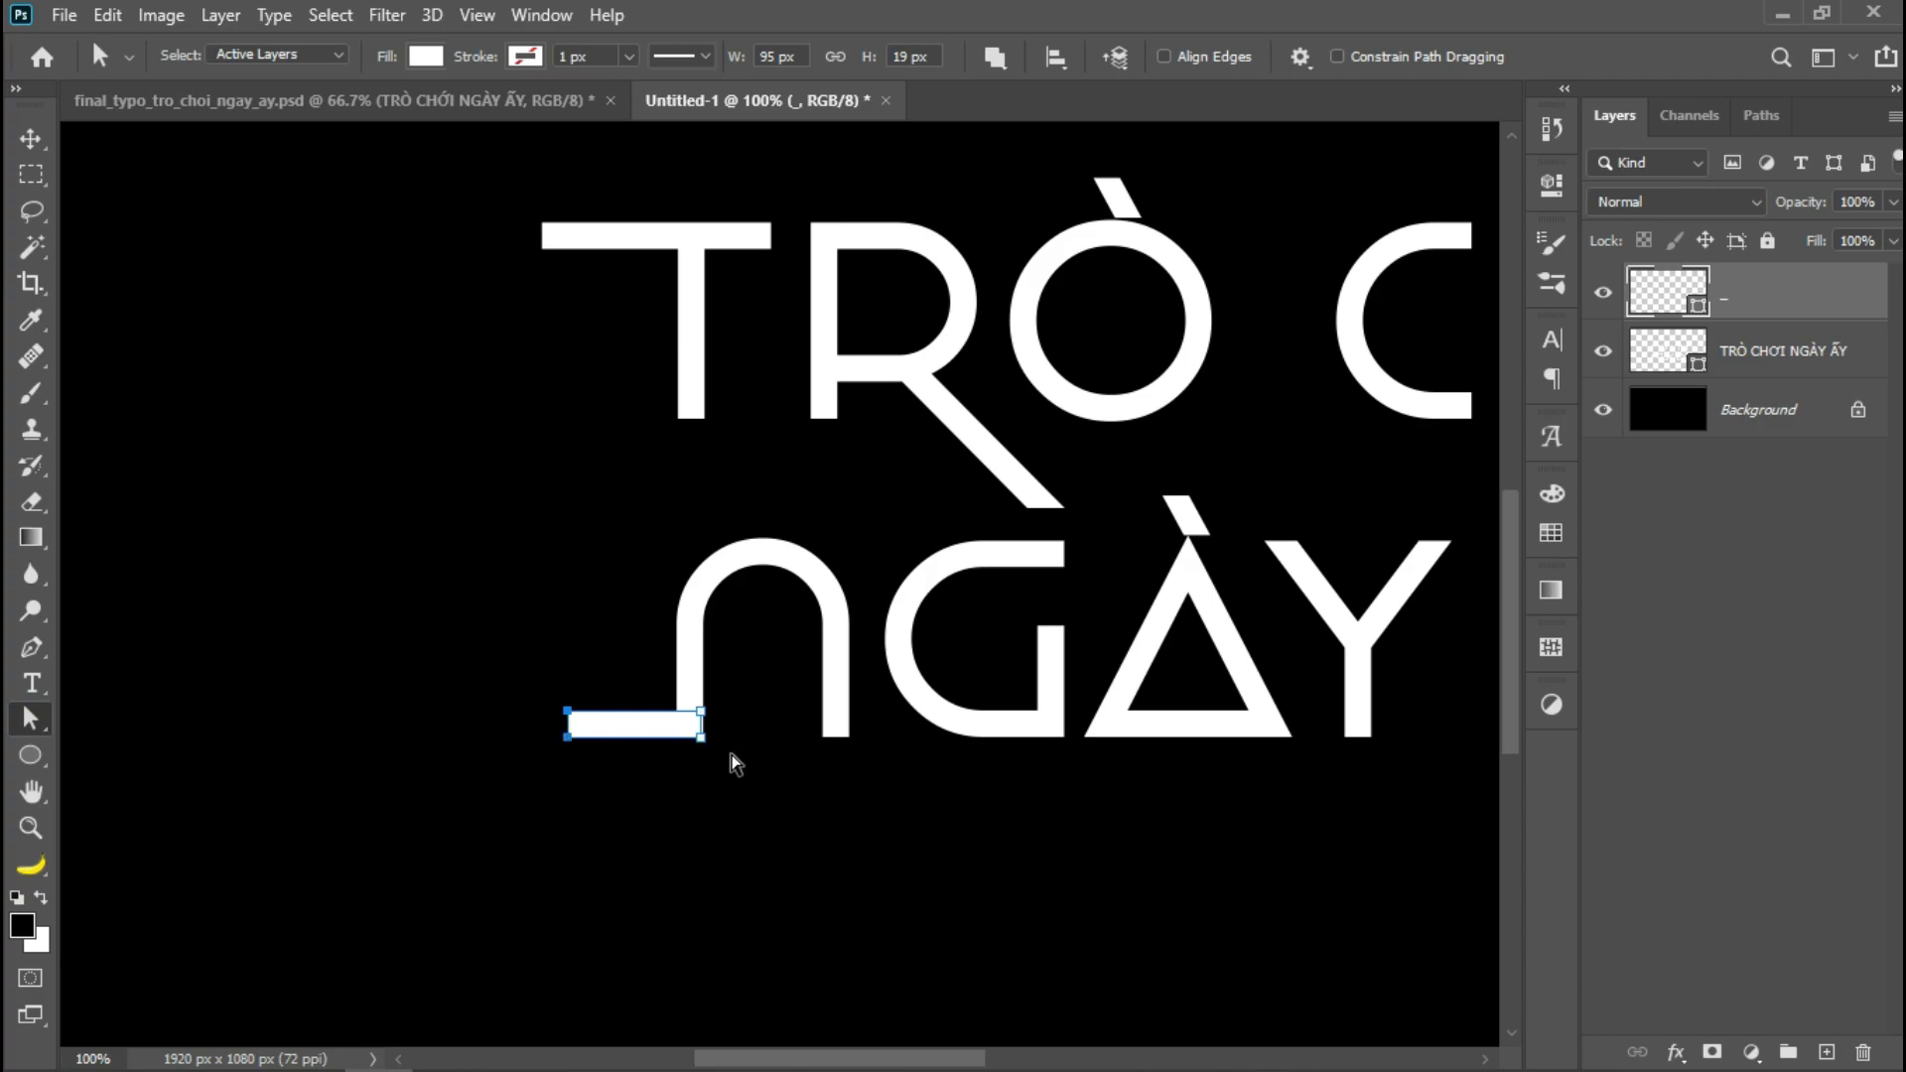
key(shift+Left)
key(shift+Left)
click(791, 800)
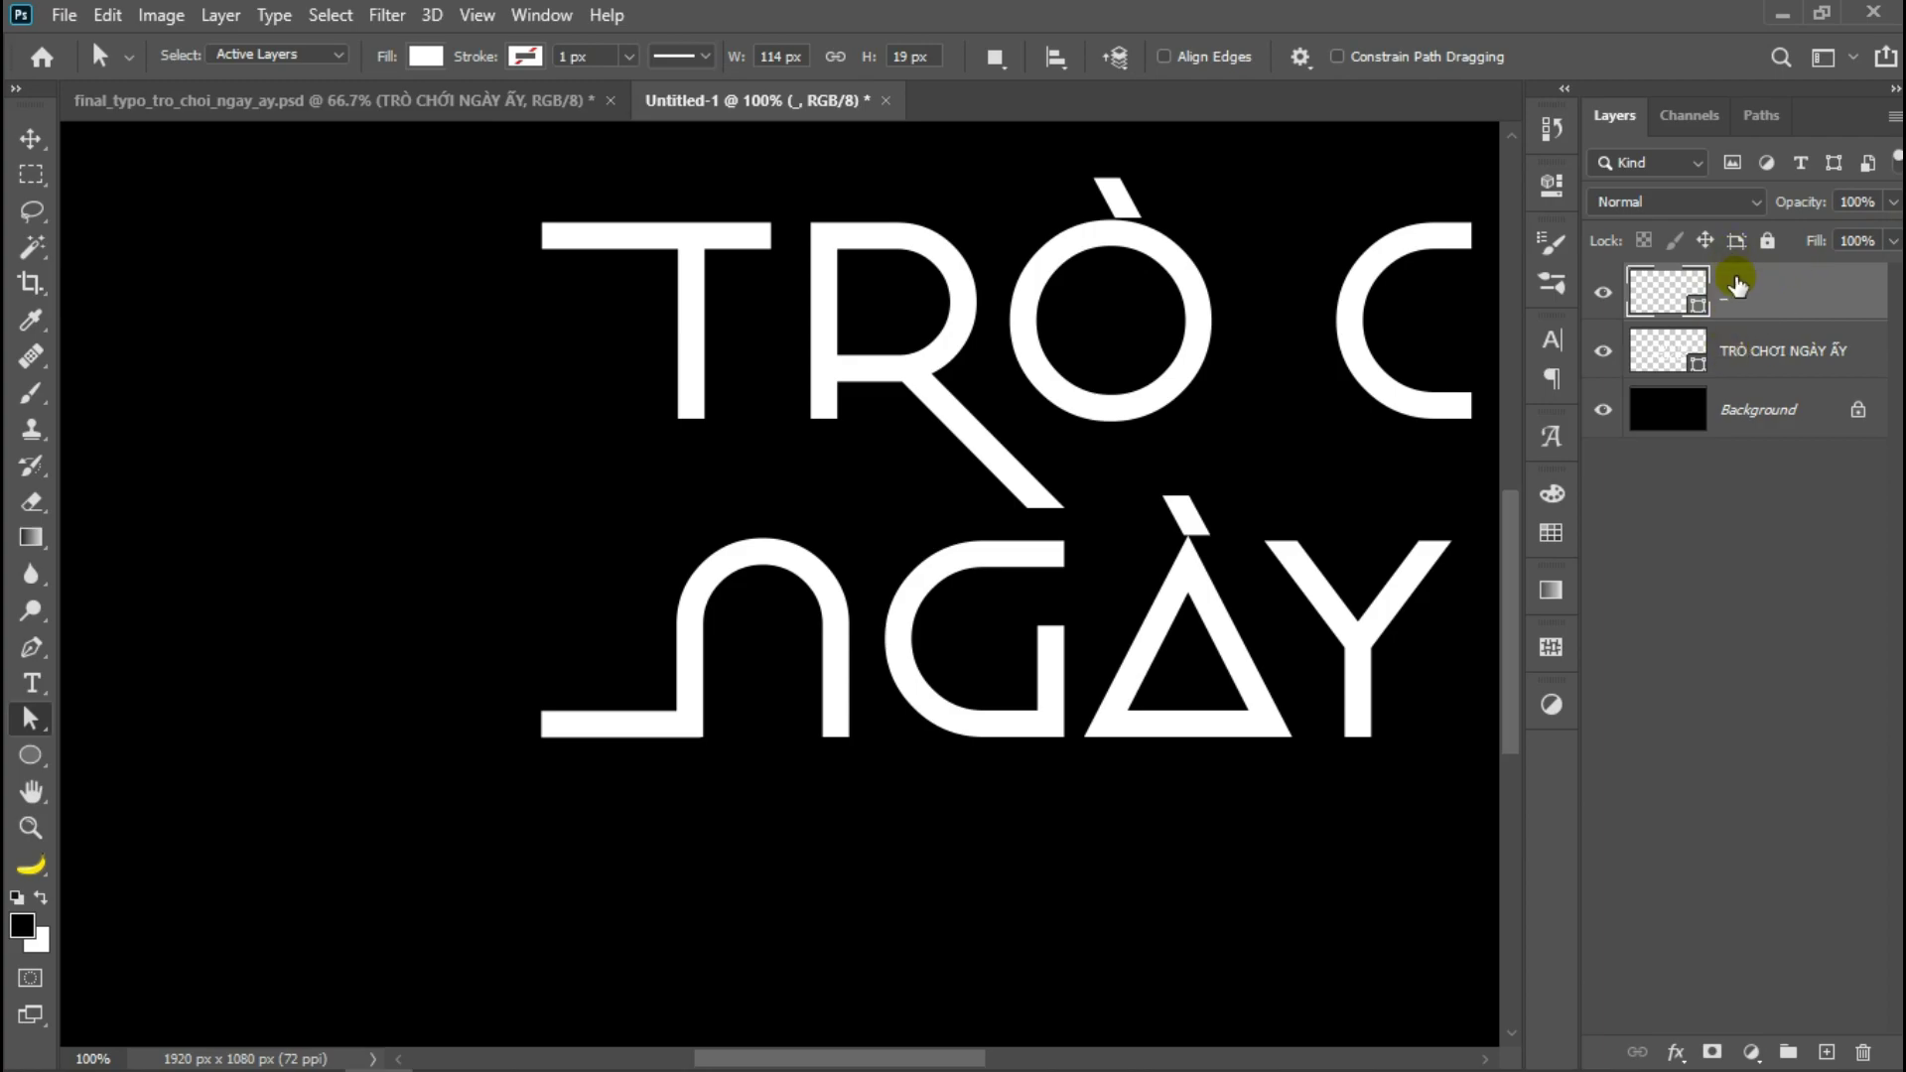
- Merge the bar with the TRÒ CHƠI NGÀY ẤY layer into one shape
click(1741, 311)
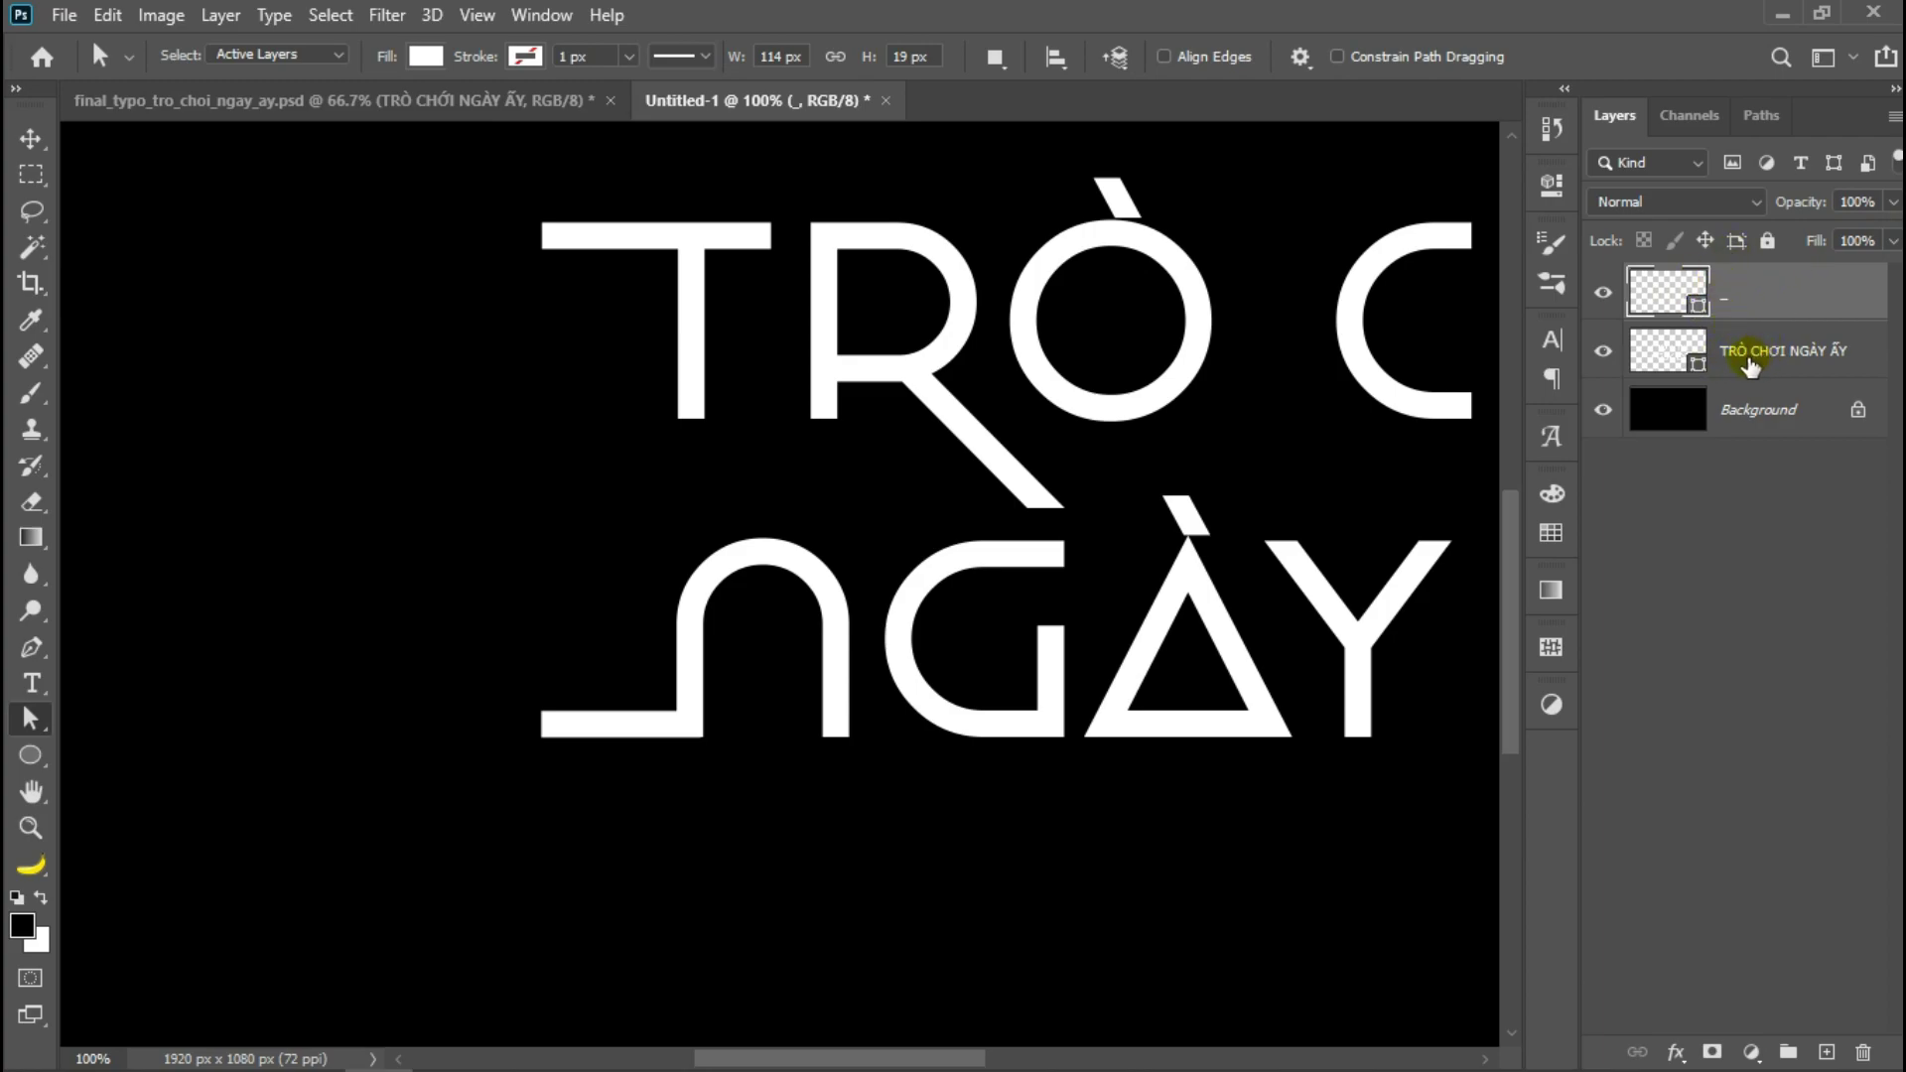
shift+click(1751, 357)
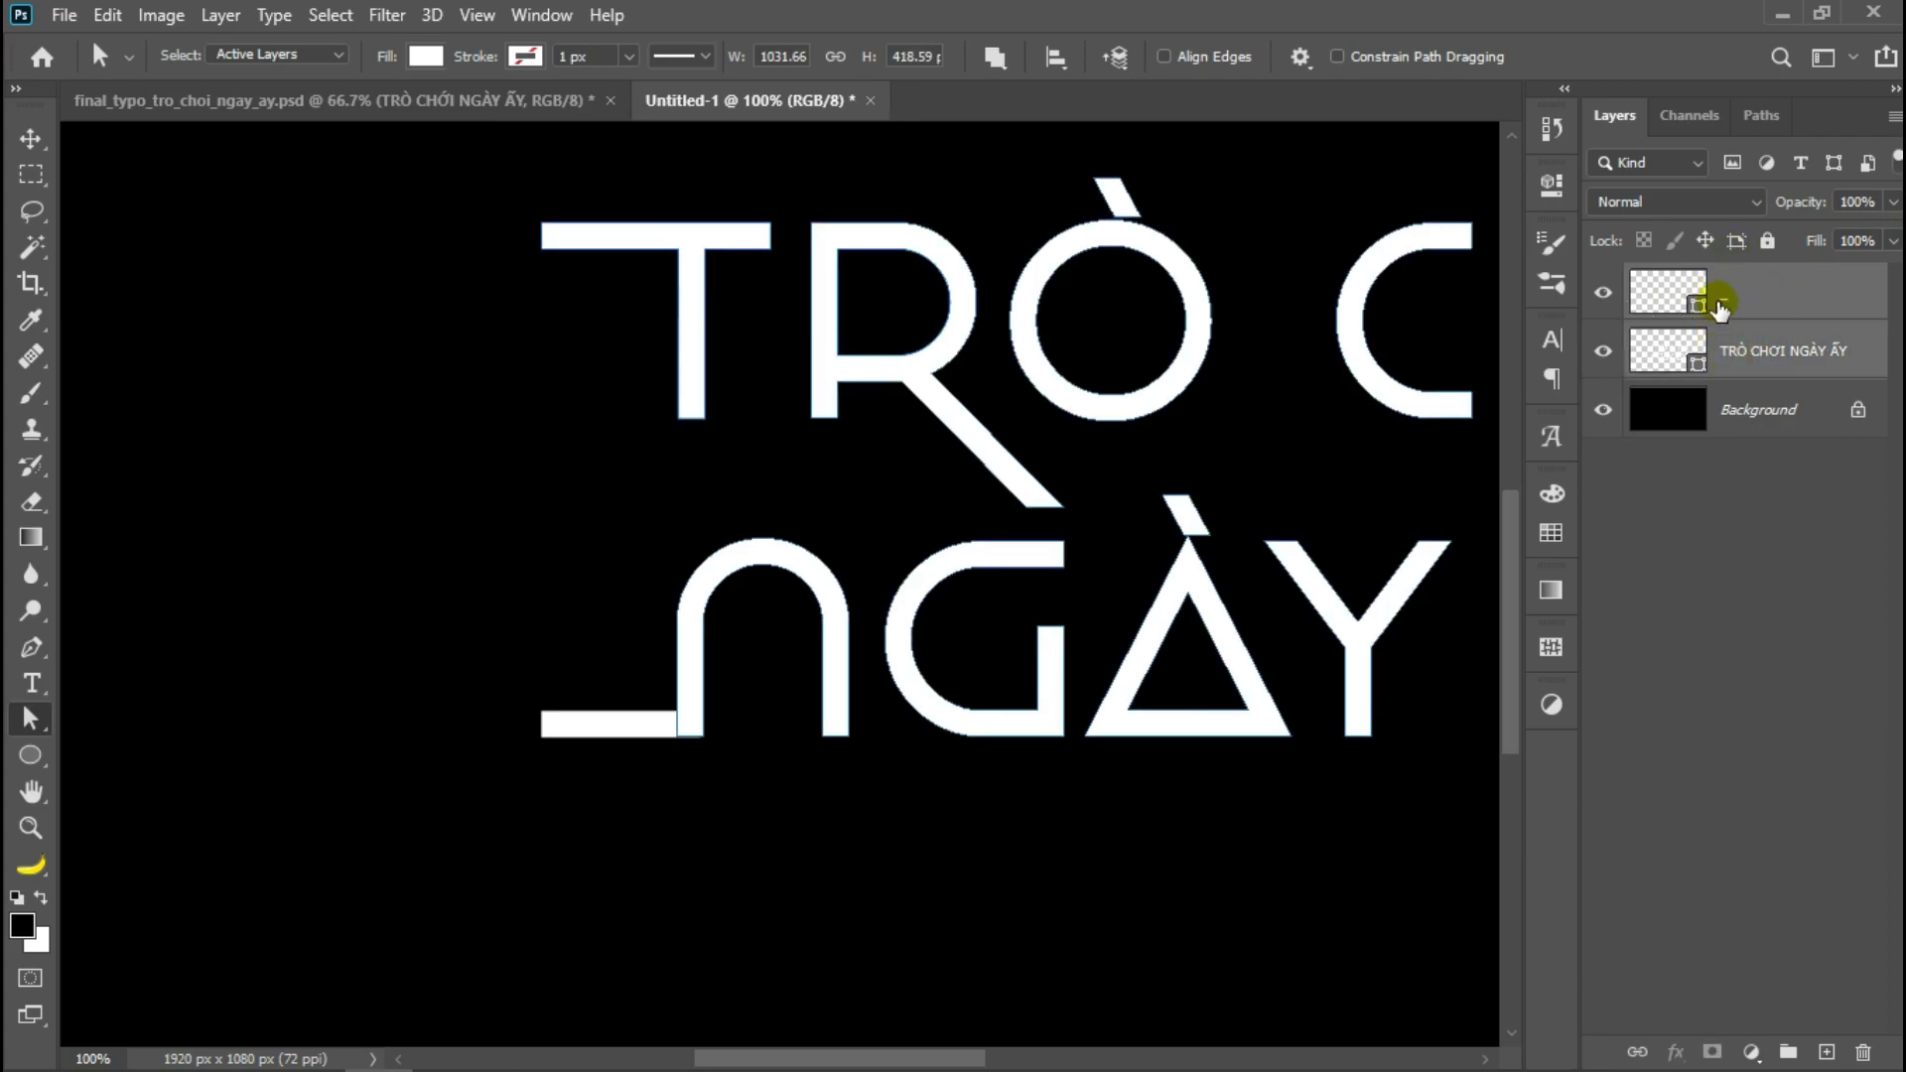
right_click(1756, 355)
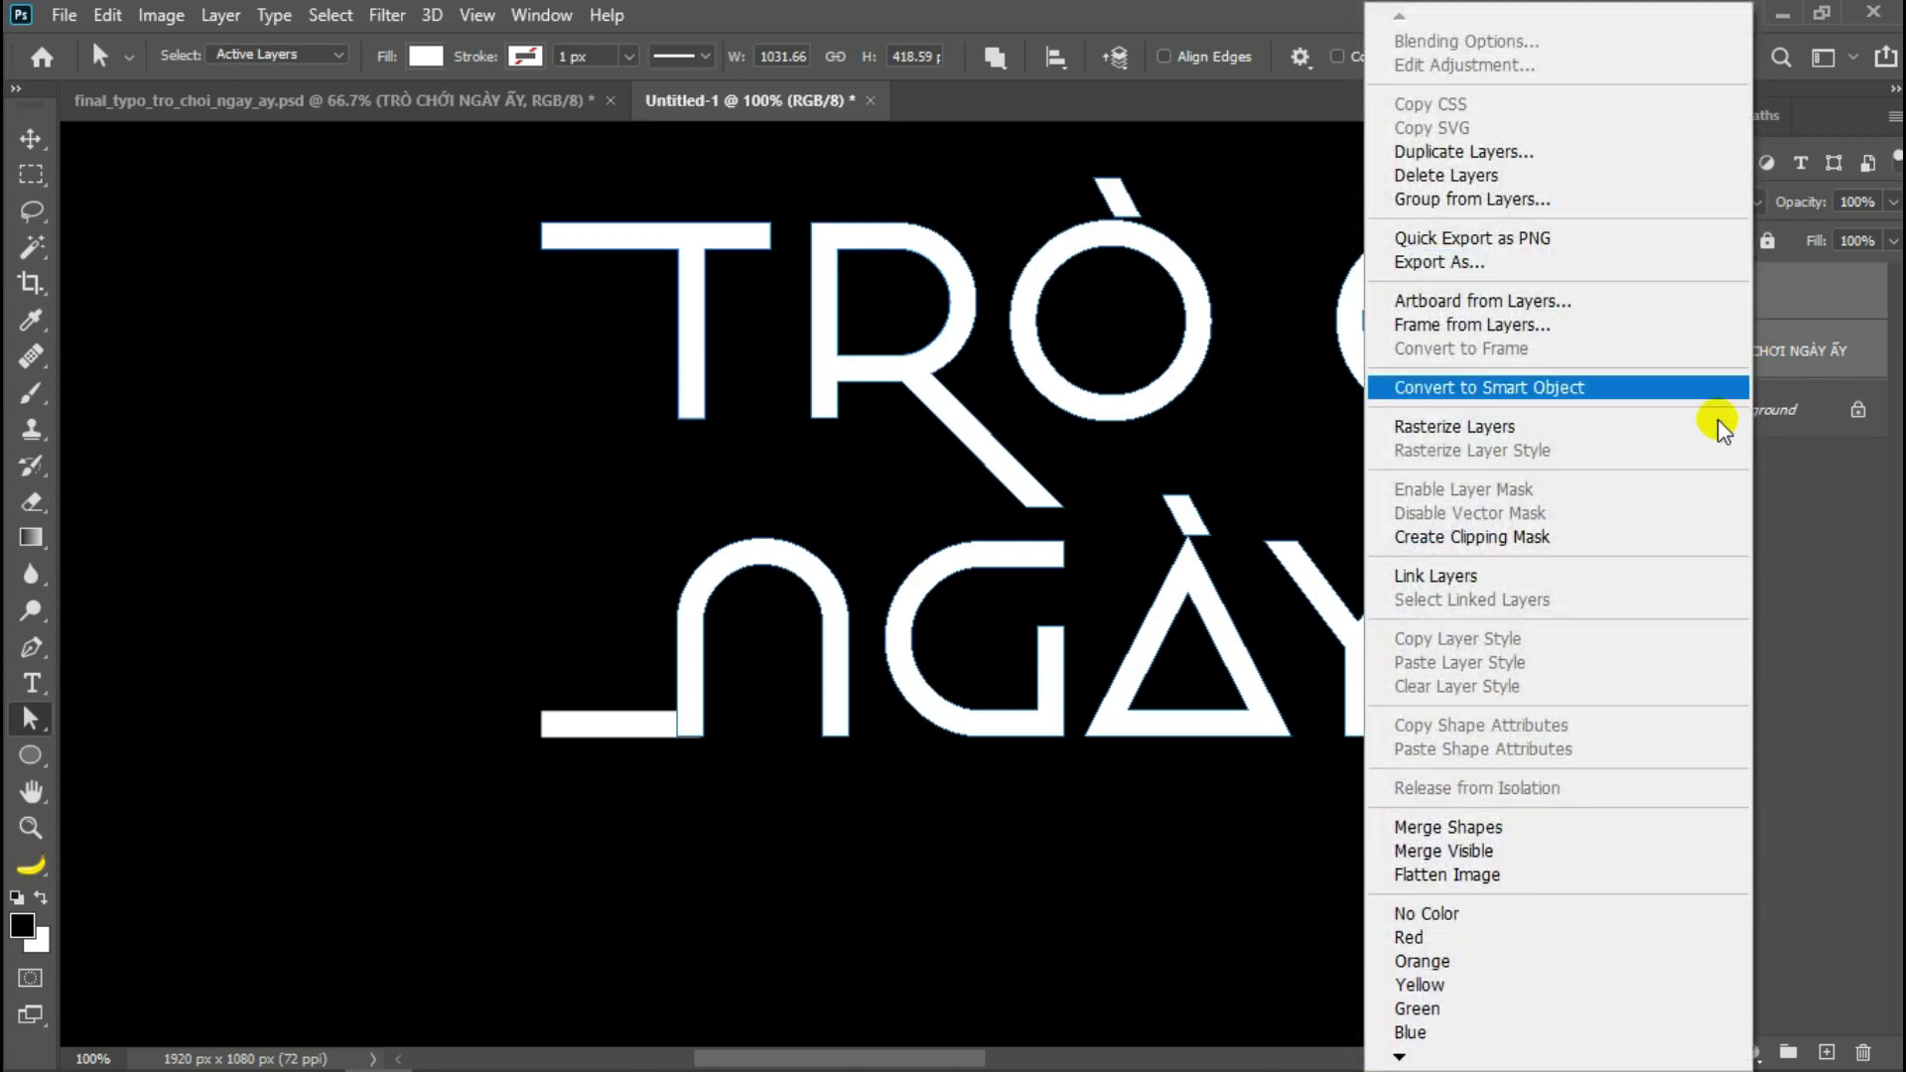
click(1566, 827)
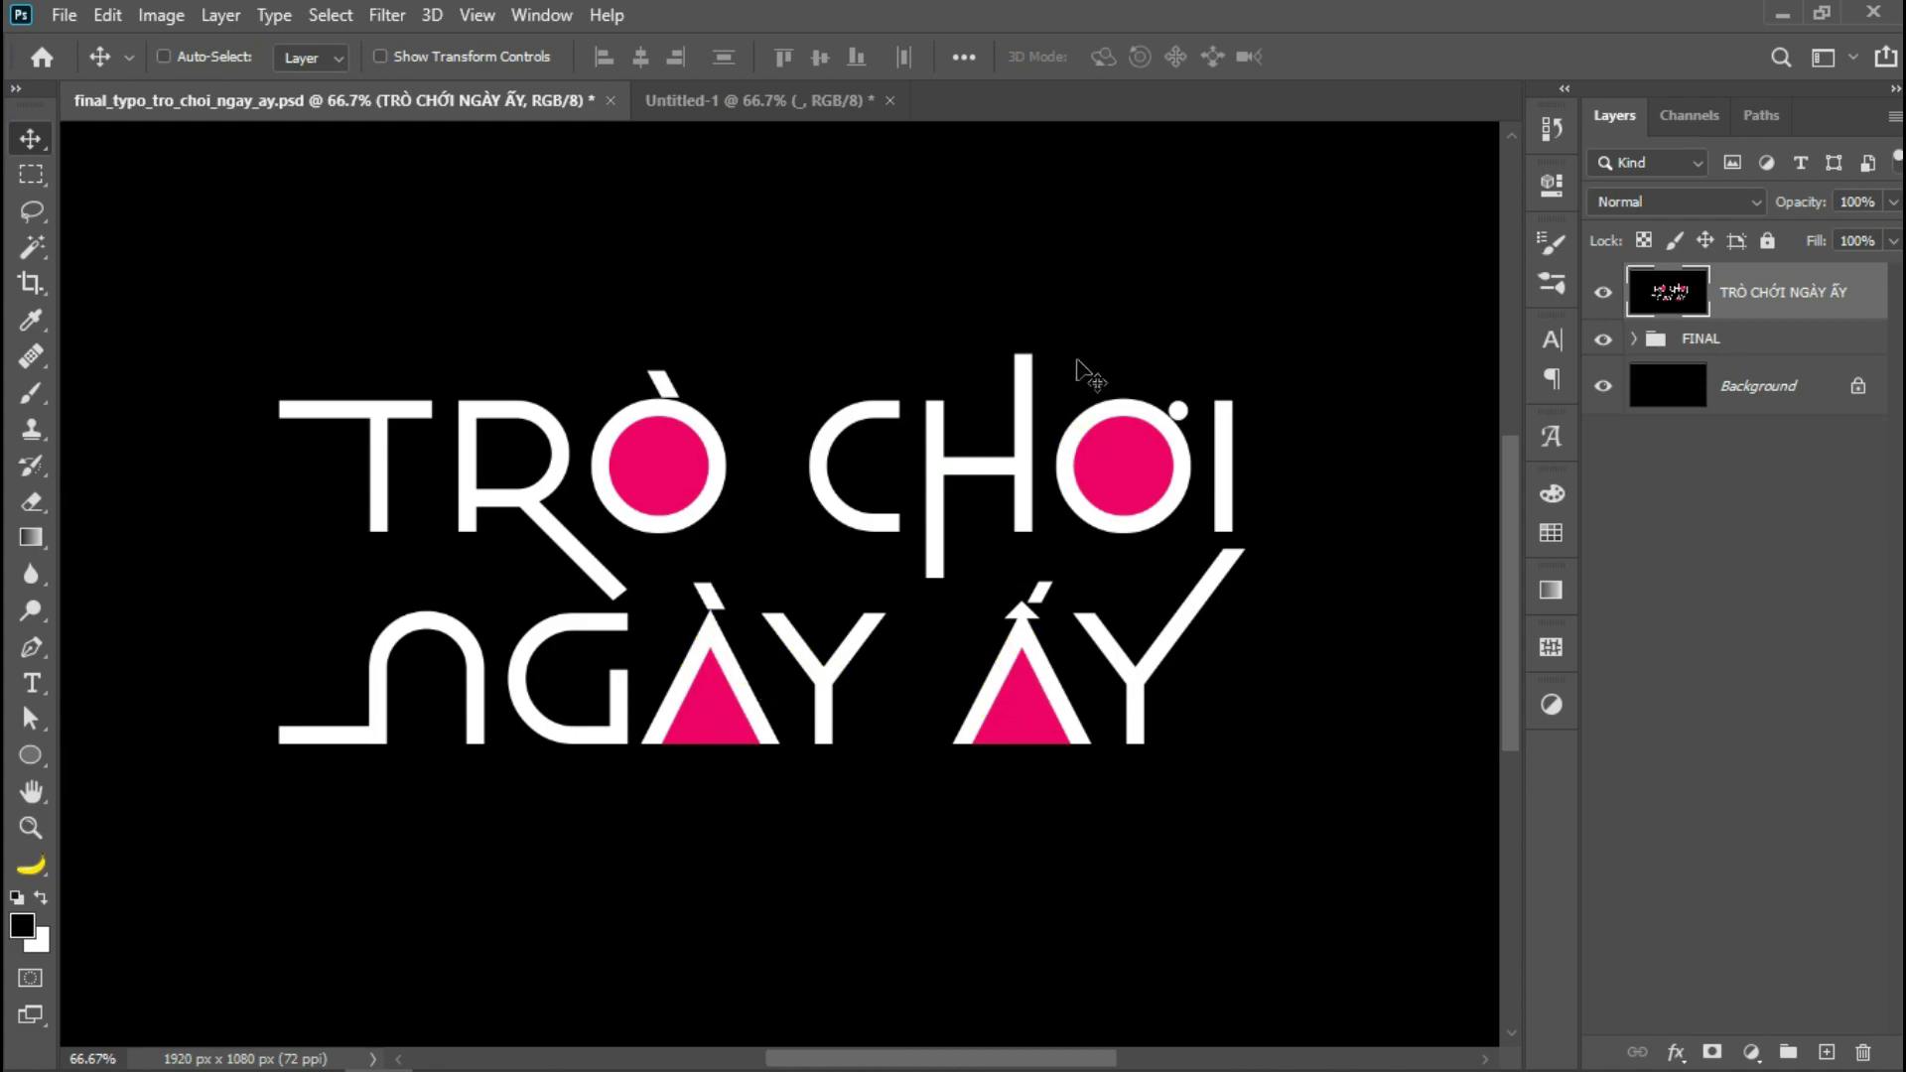
- Zoom in on NGÀY ẤY and select the A's path for anchor-point editing
click(712, 101)
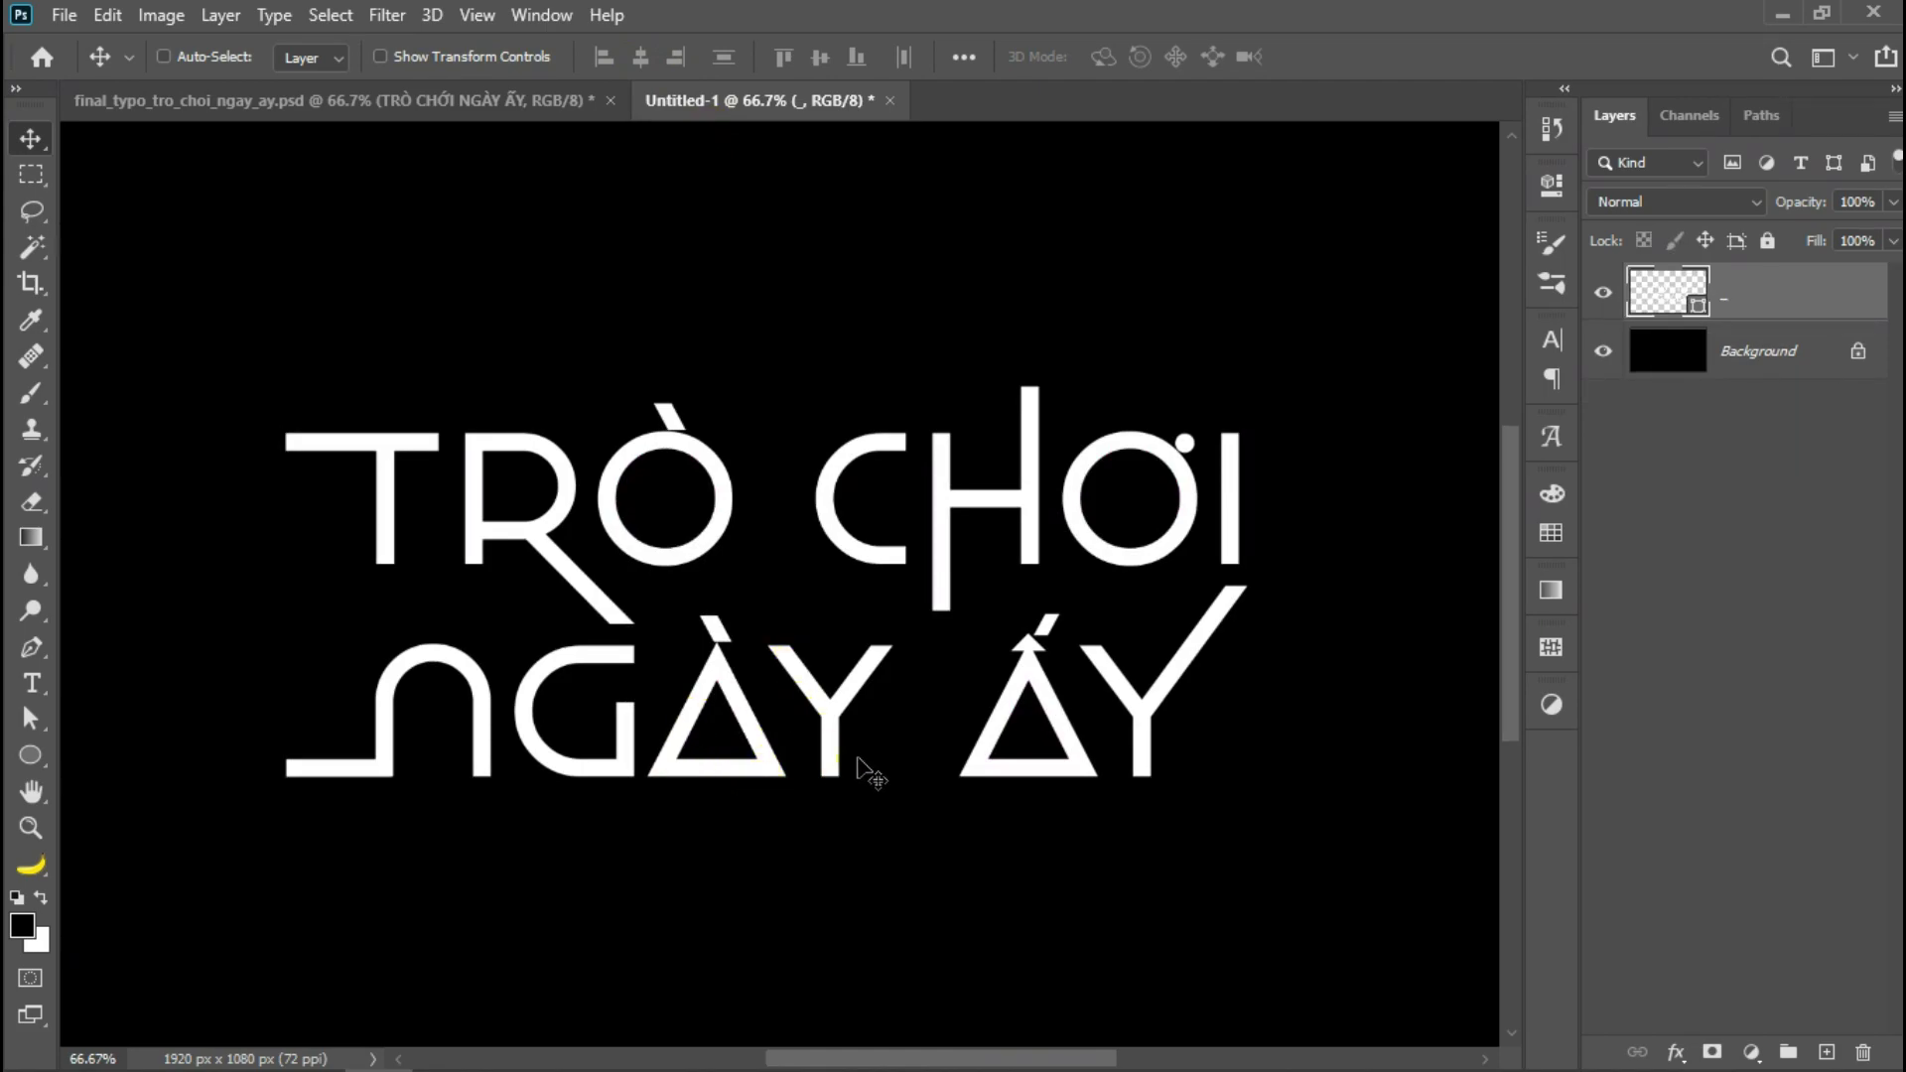
key(ctrl+1)
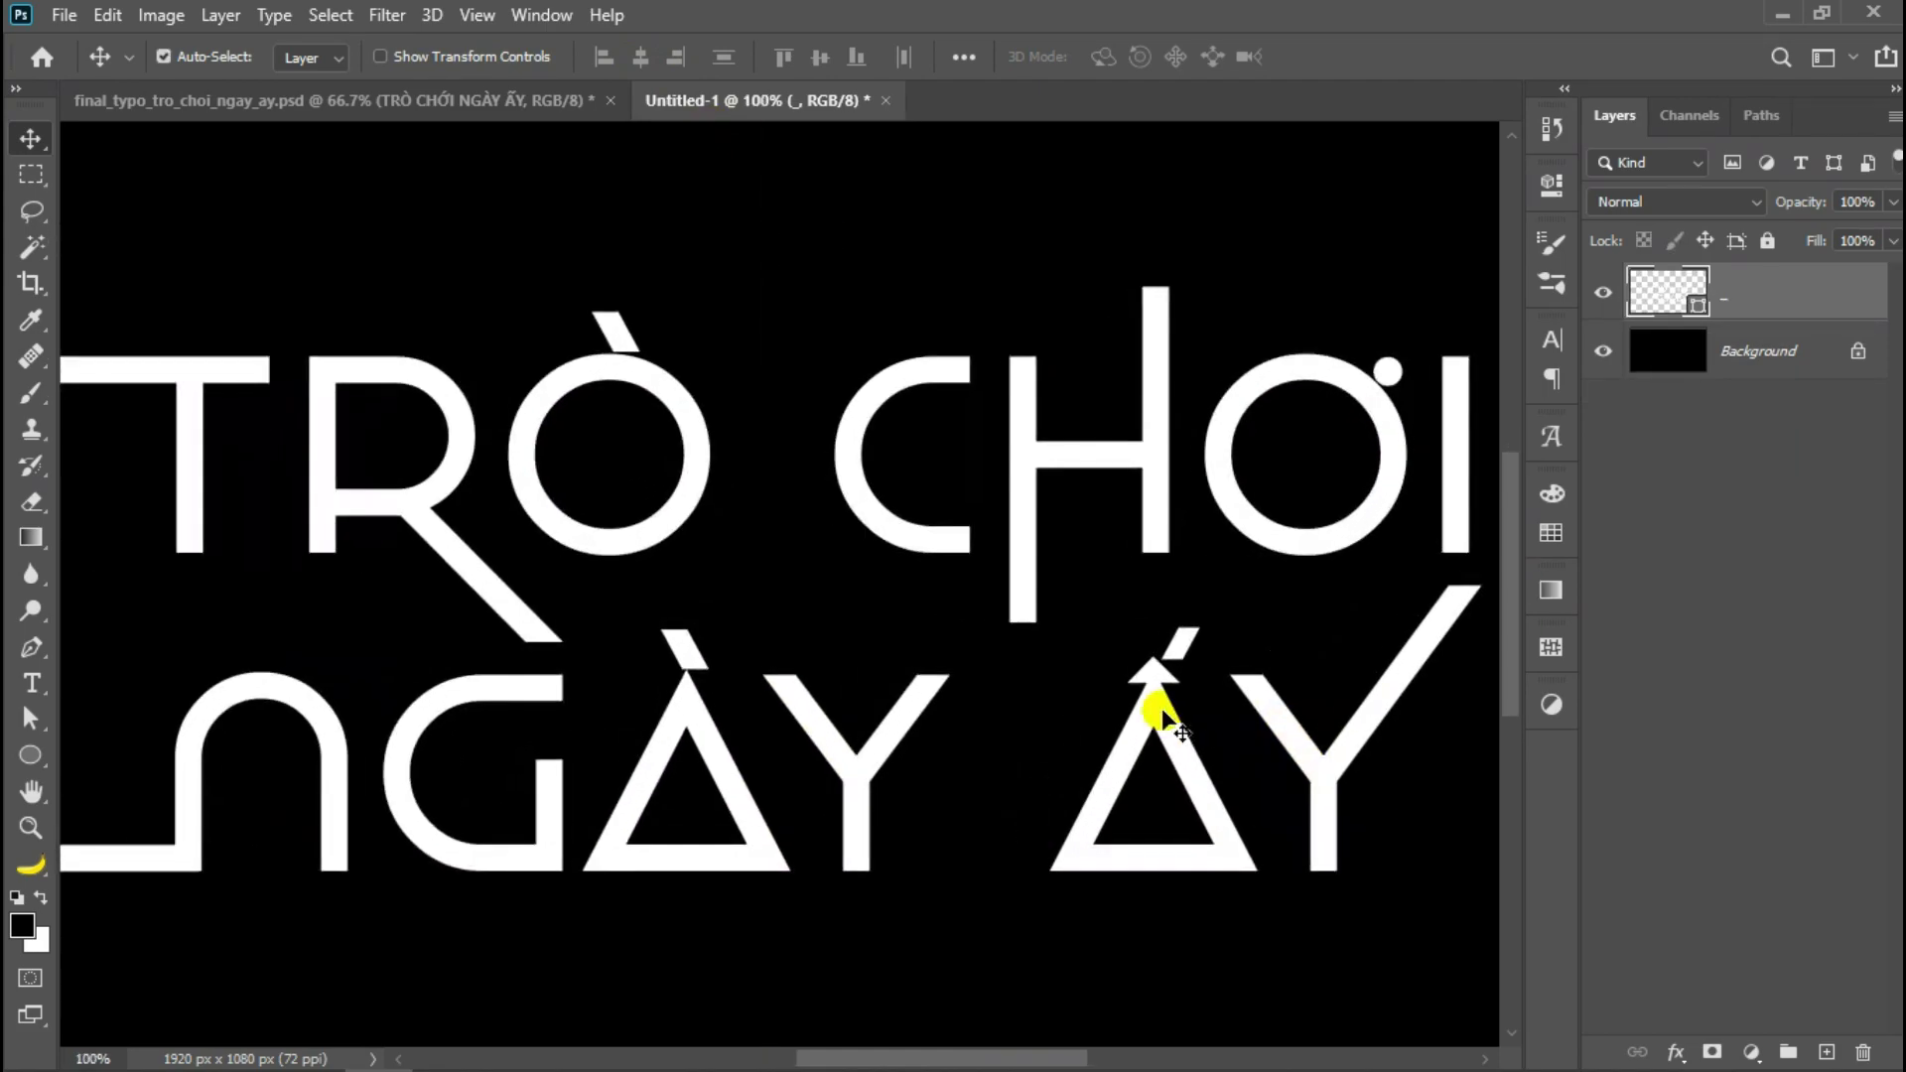
scroll(993, 248, down, 4)
key(ctrl+plus)
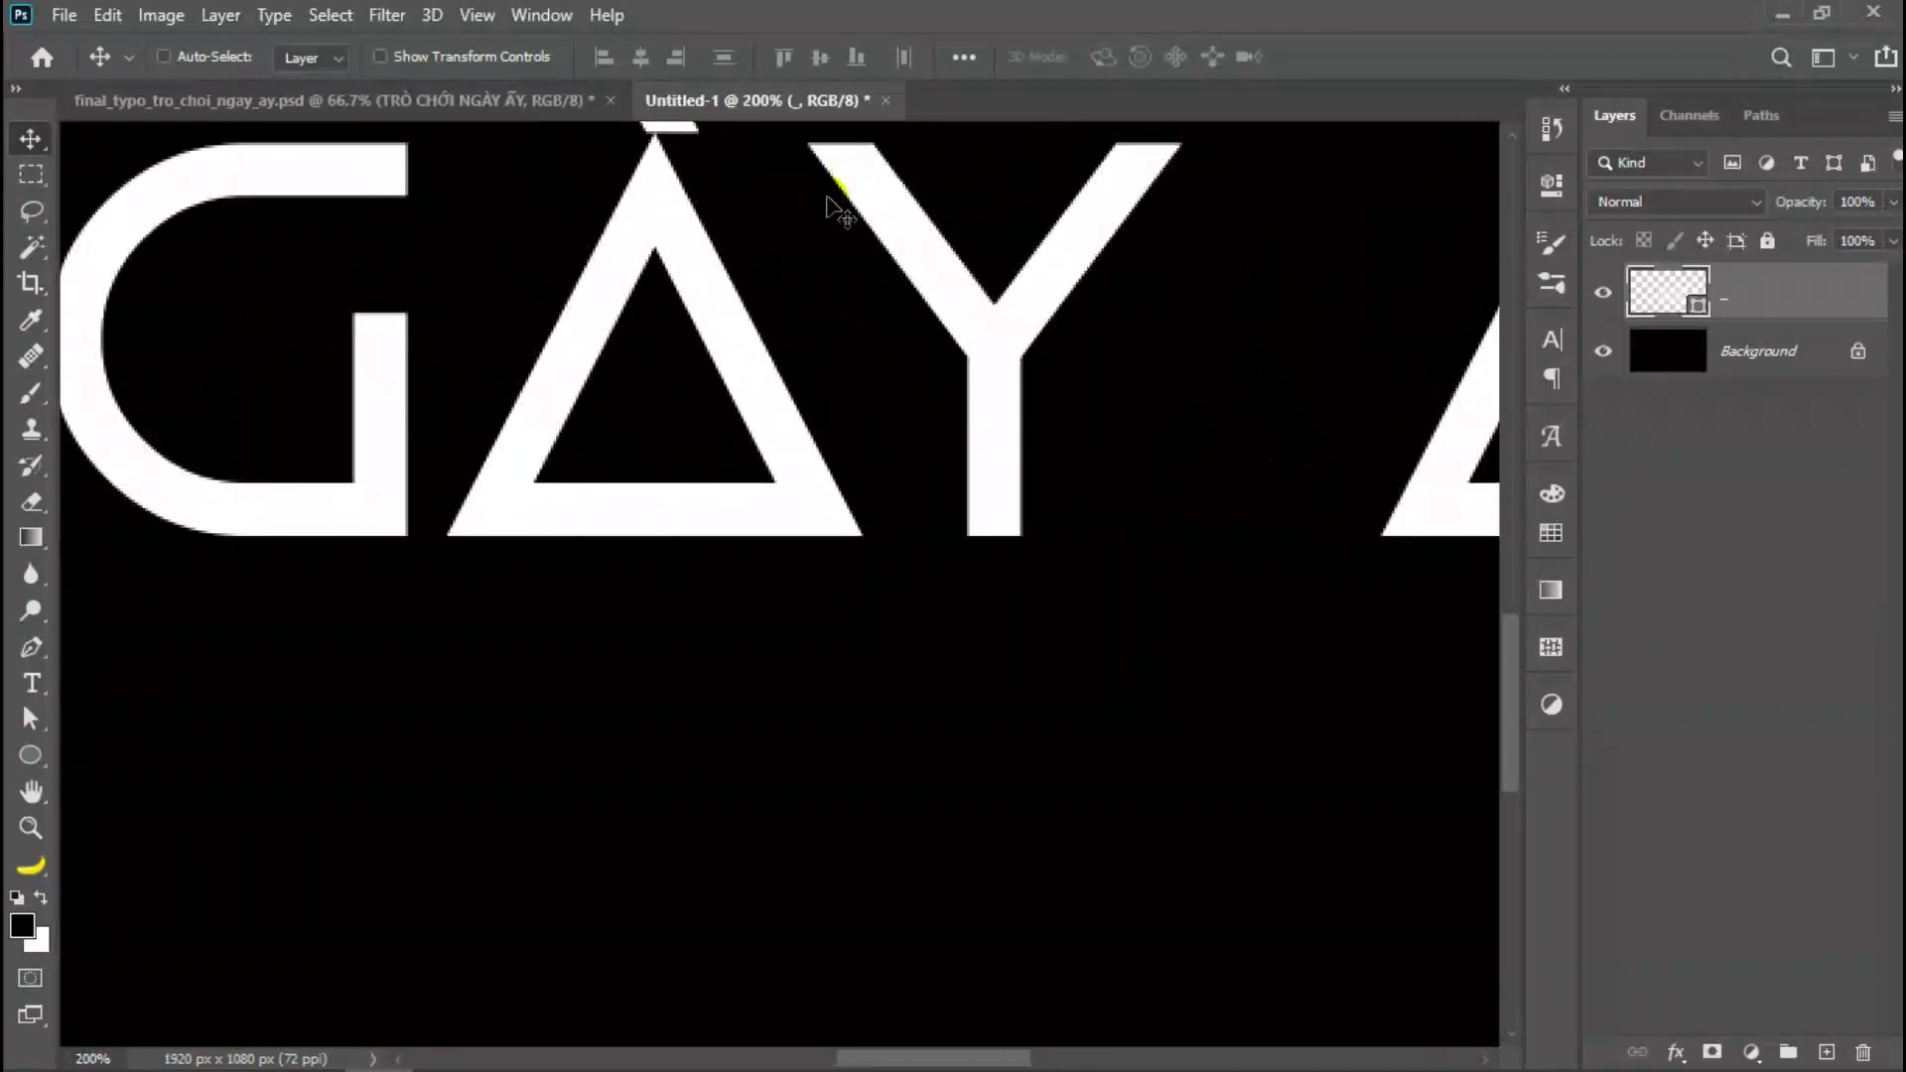
click(58, 733)
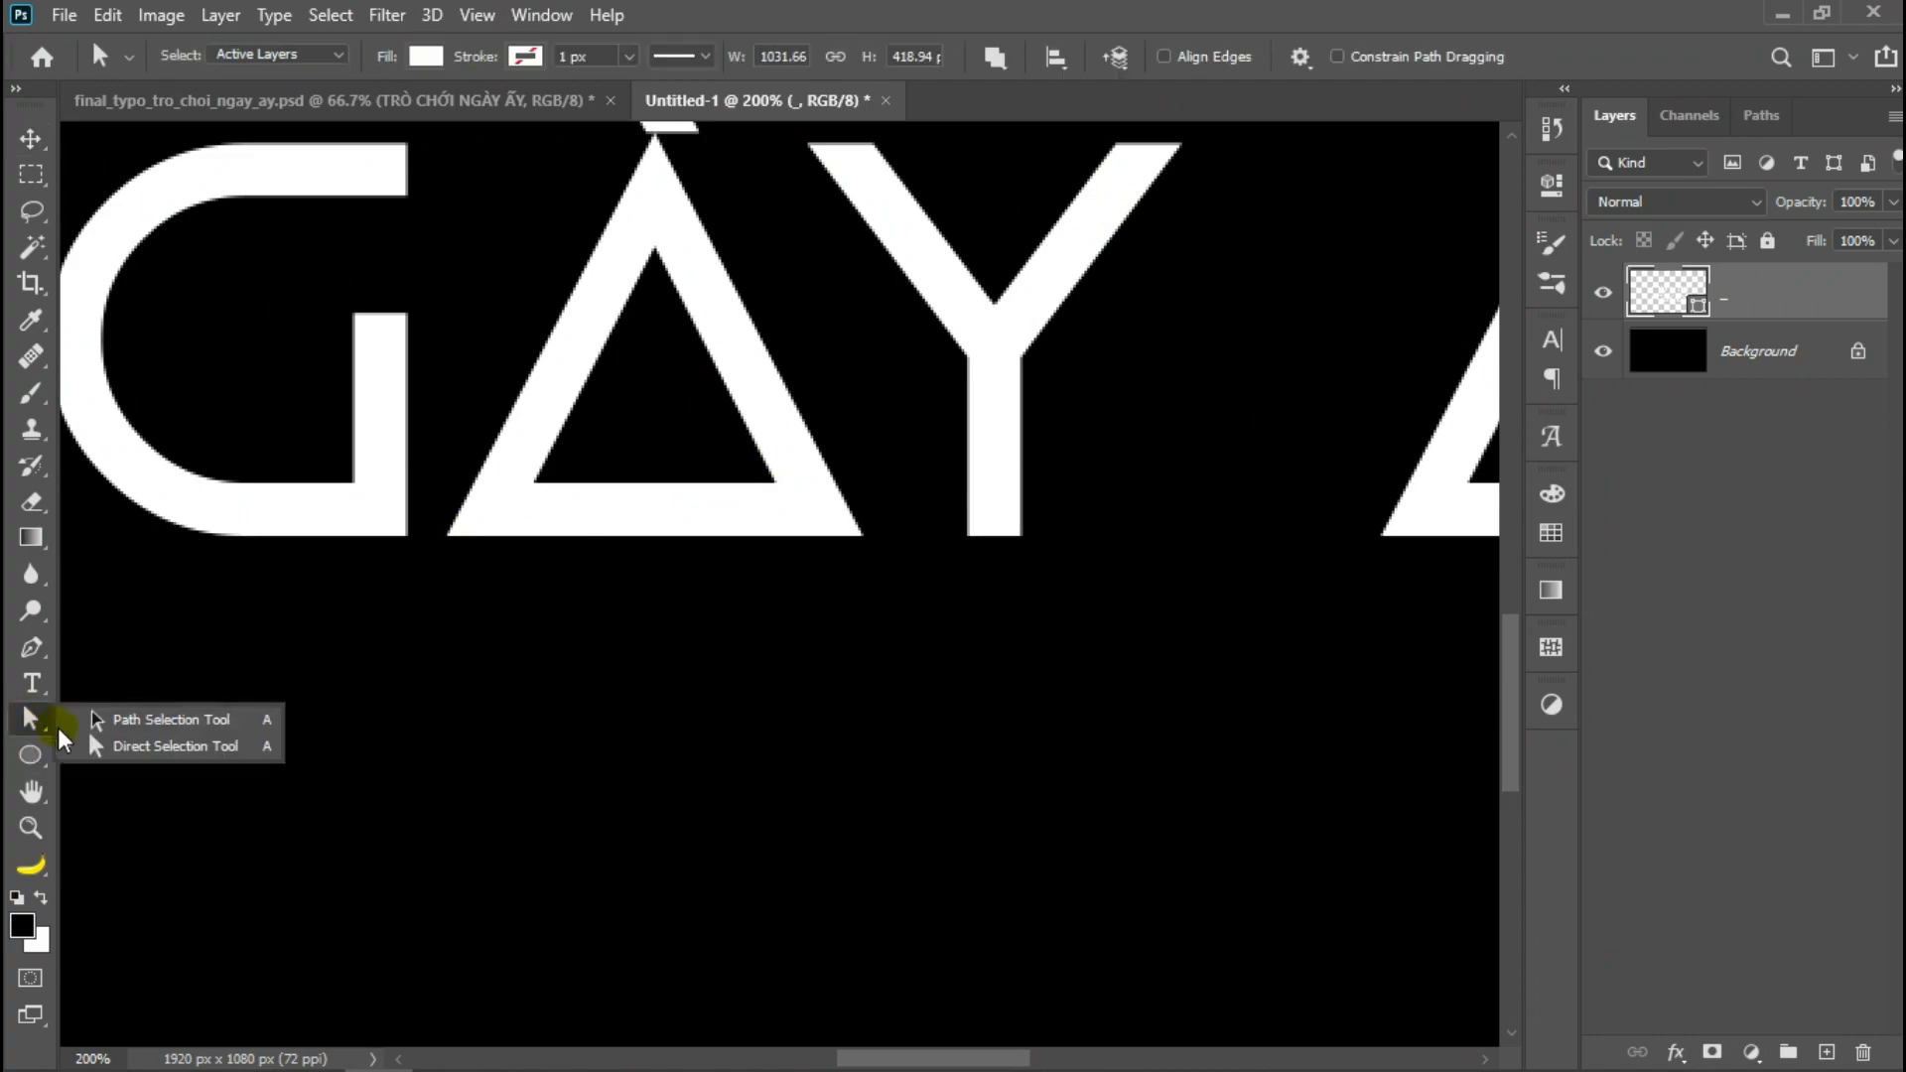
click(30, 718)
click(168, 745)
click(533, 487)
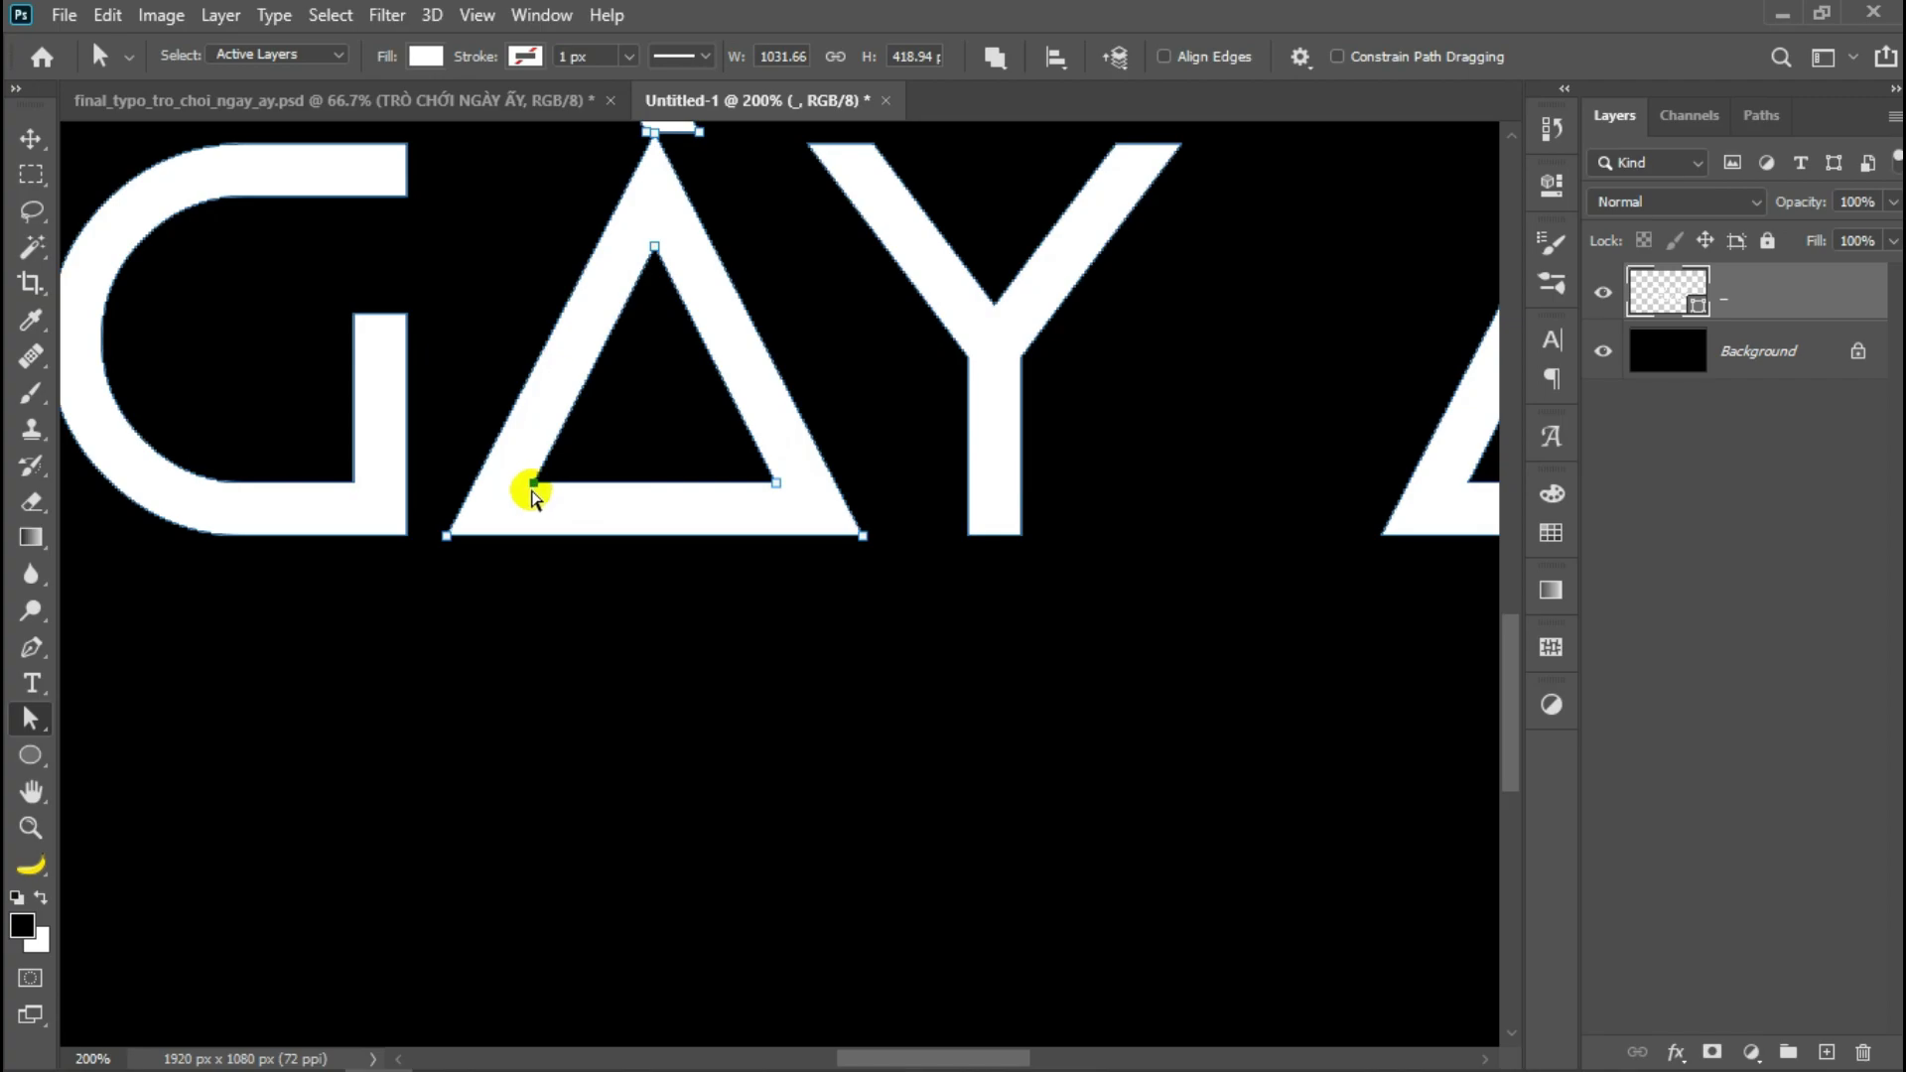
- Pull the inner corners of both A's down to the baseline
drag(533, 490, 510, 537)
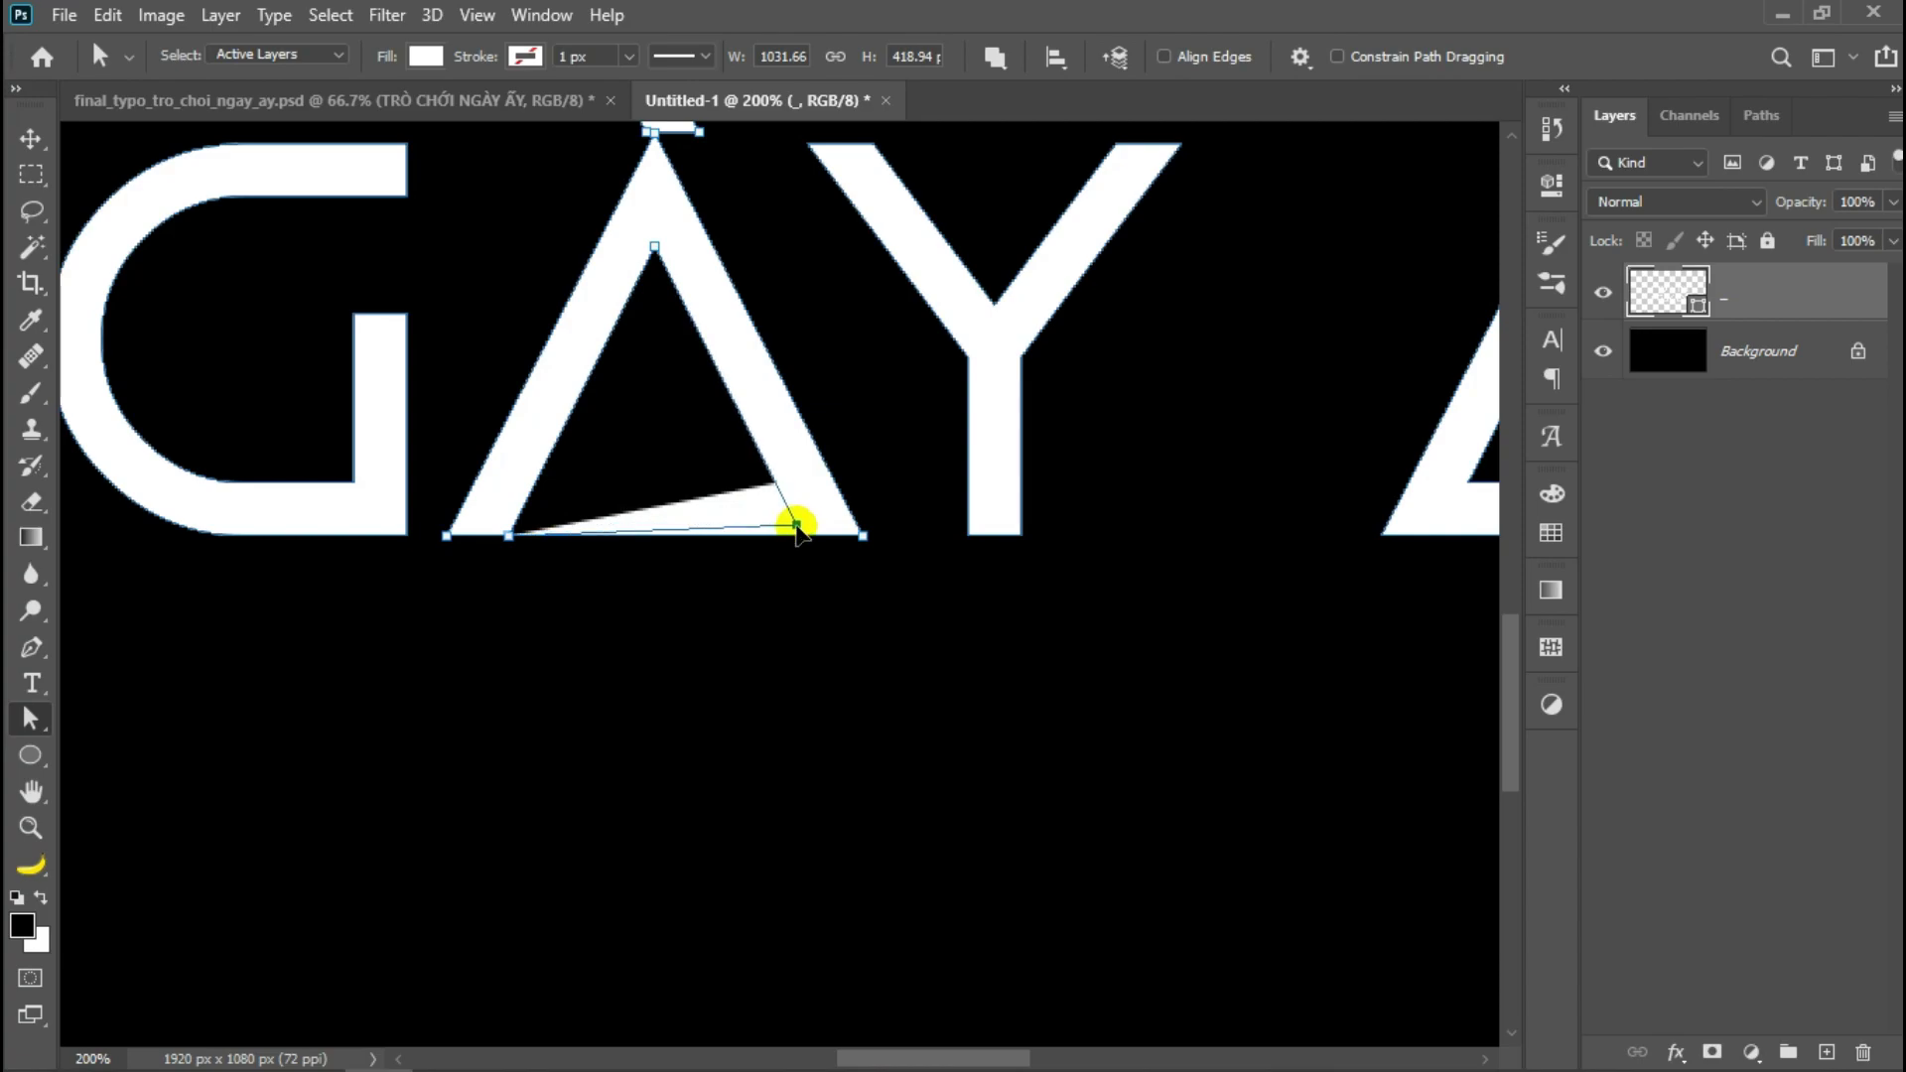
drag(779, 497, 807, 537)
click(1197, 668)
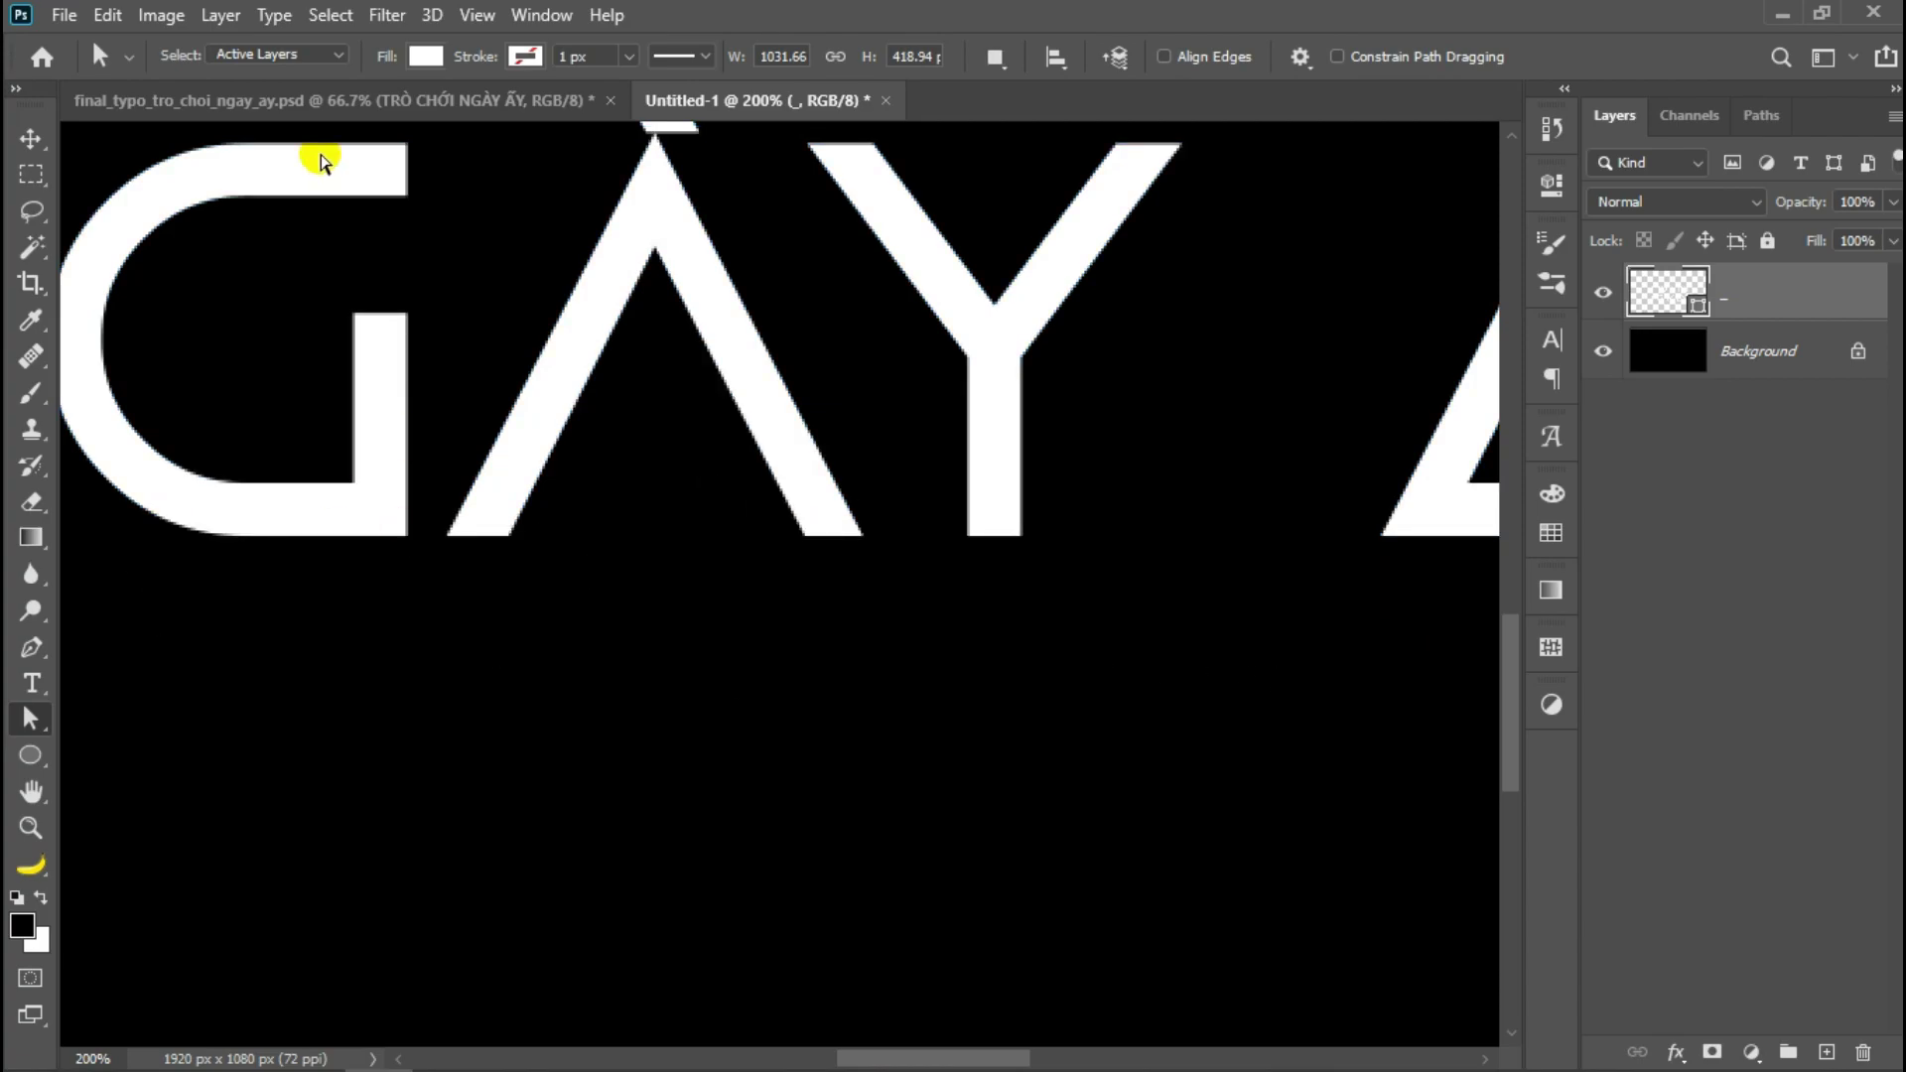
click(285, 102)
scroll(1469, 587, right, 5)
drag(896, 472, 868, 521)
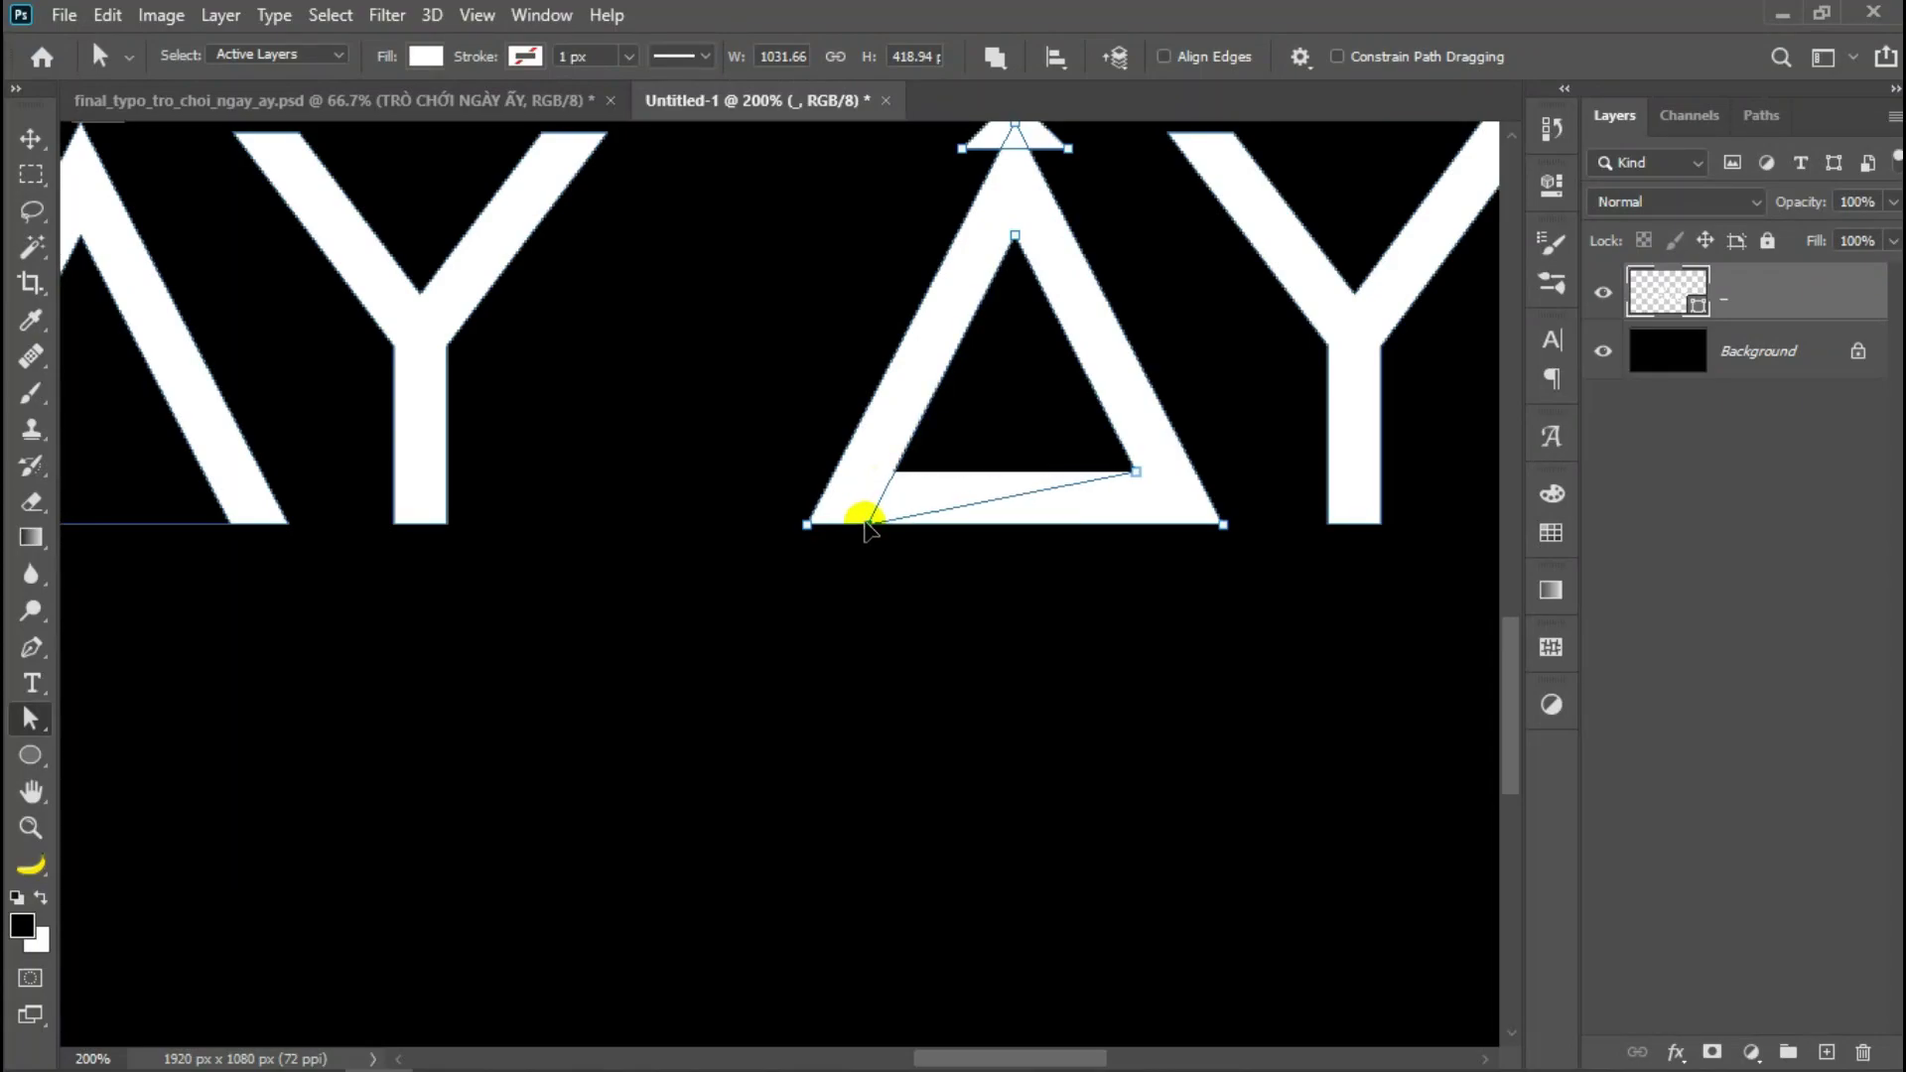
drag(1135, 472, 1162, 524)
- Deselect and compare with the final reference artwork, then return to Untitled-1
click(1163, 604)
key(ctrl+Tab)
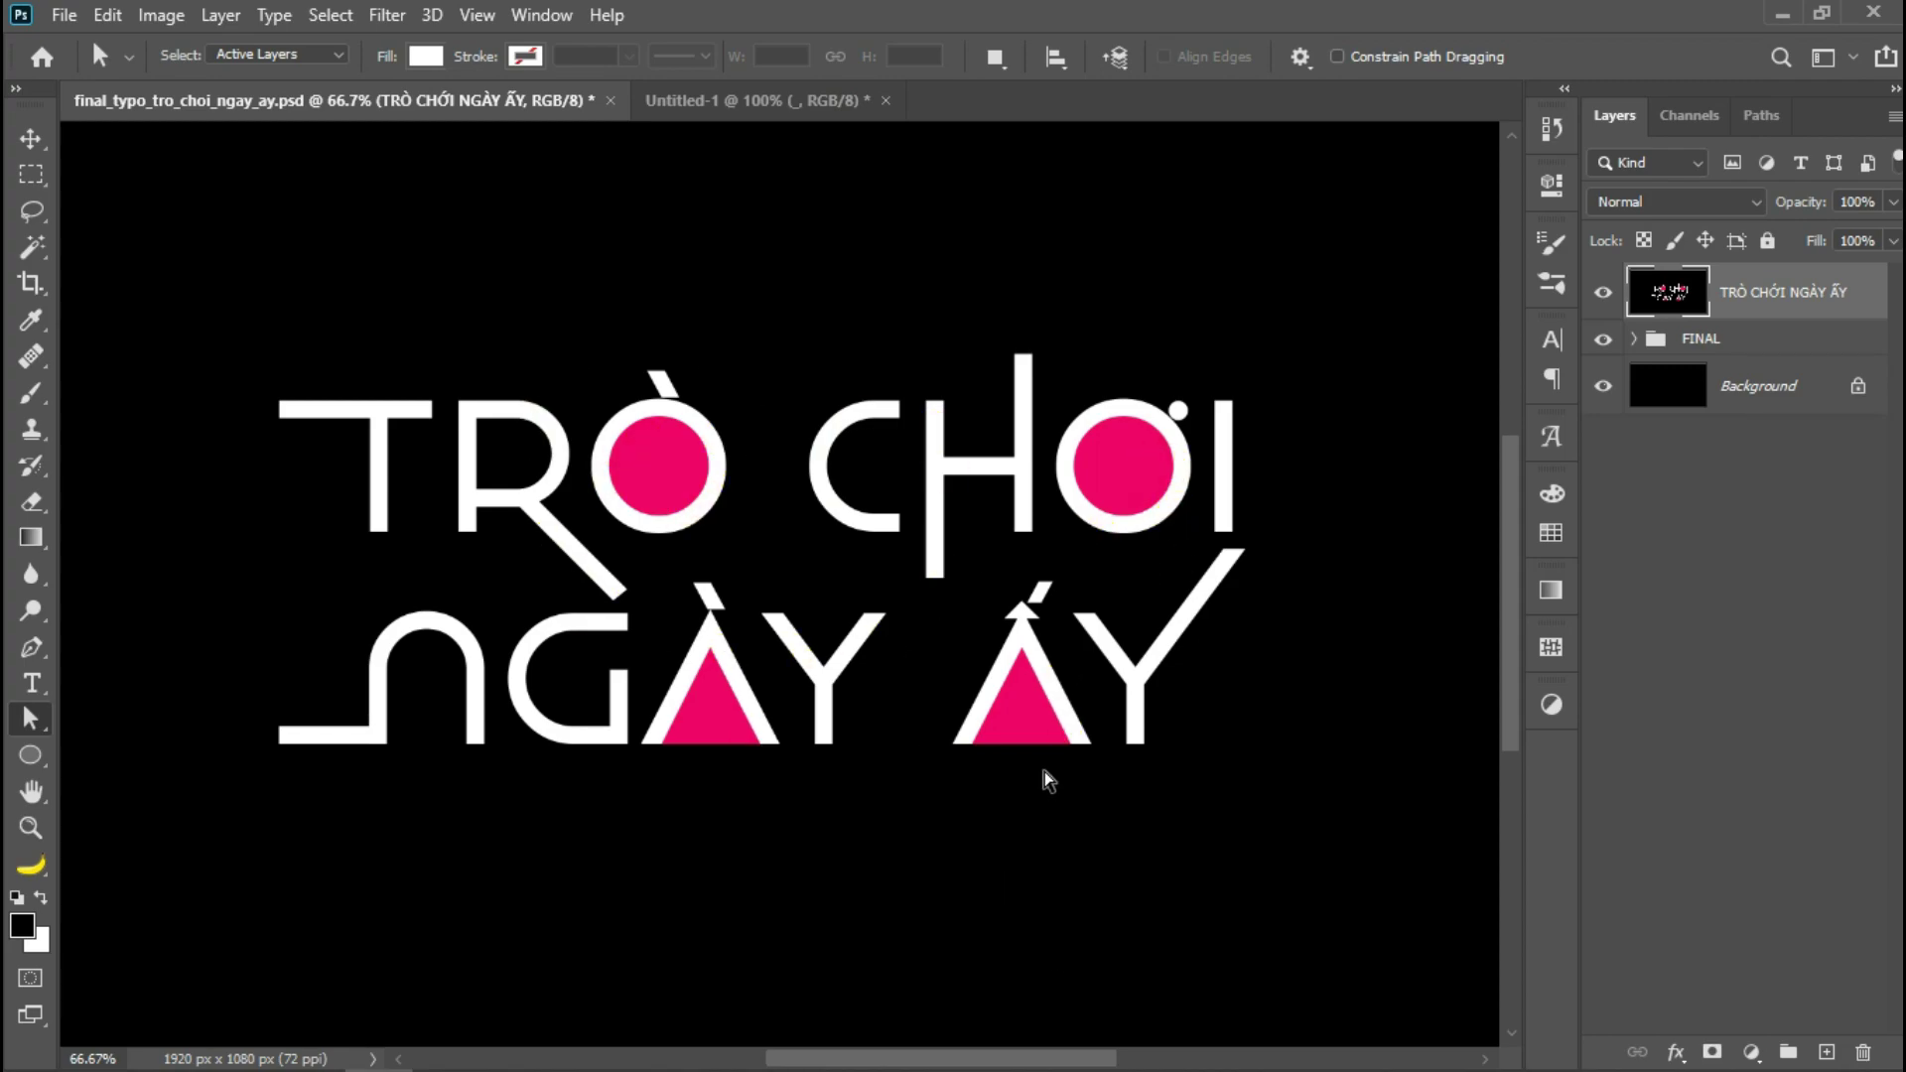
click(785, 100)
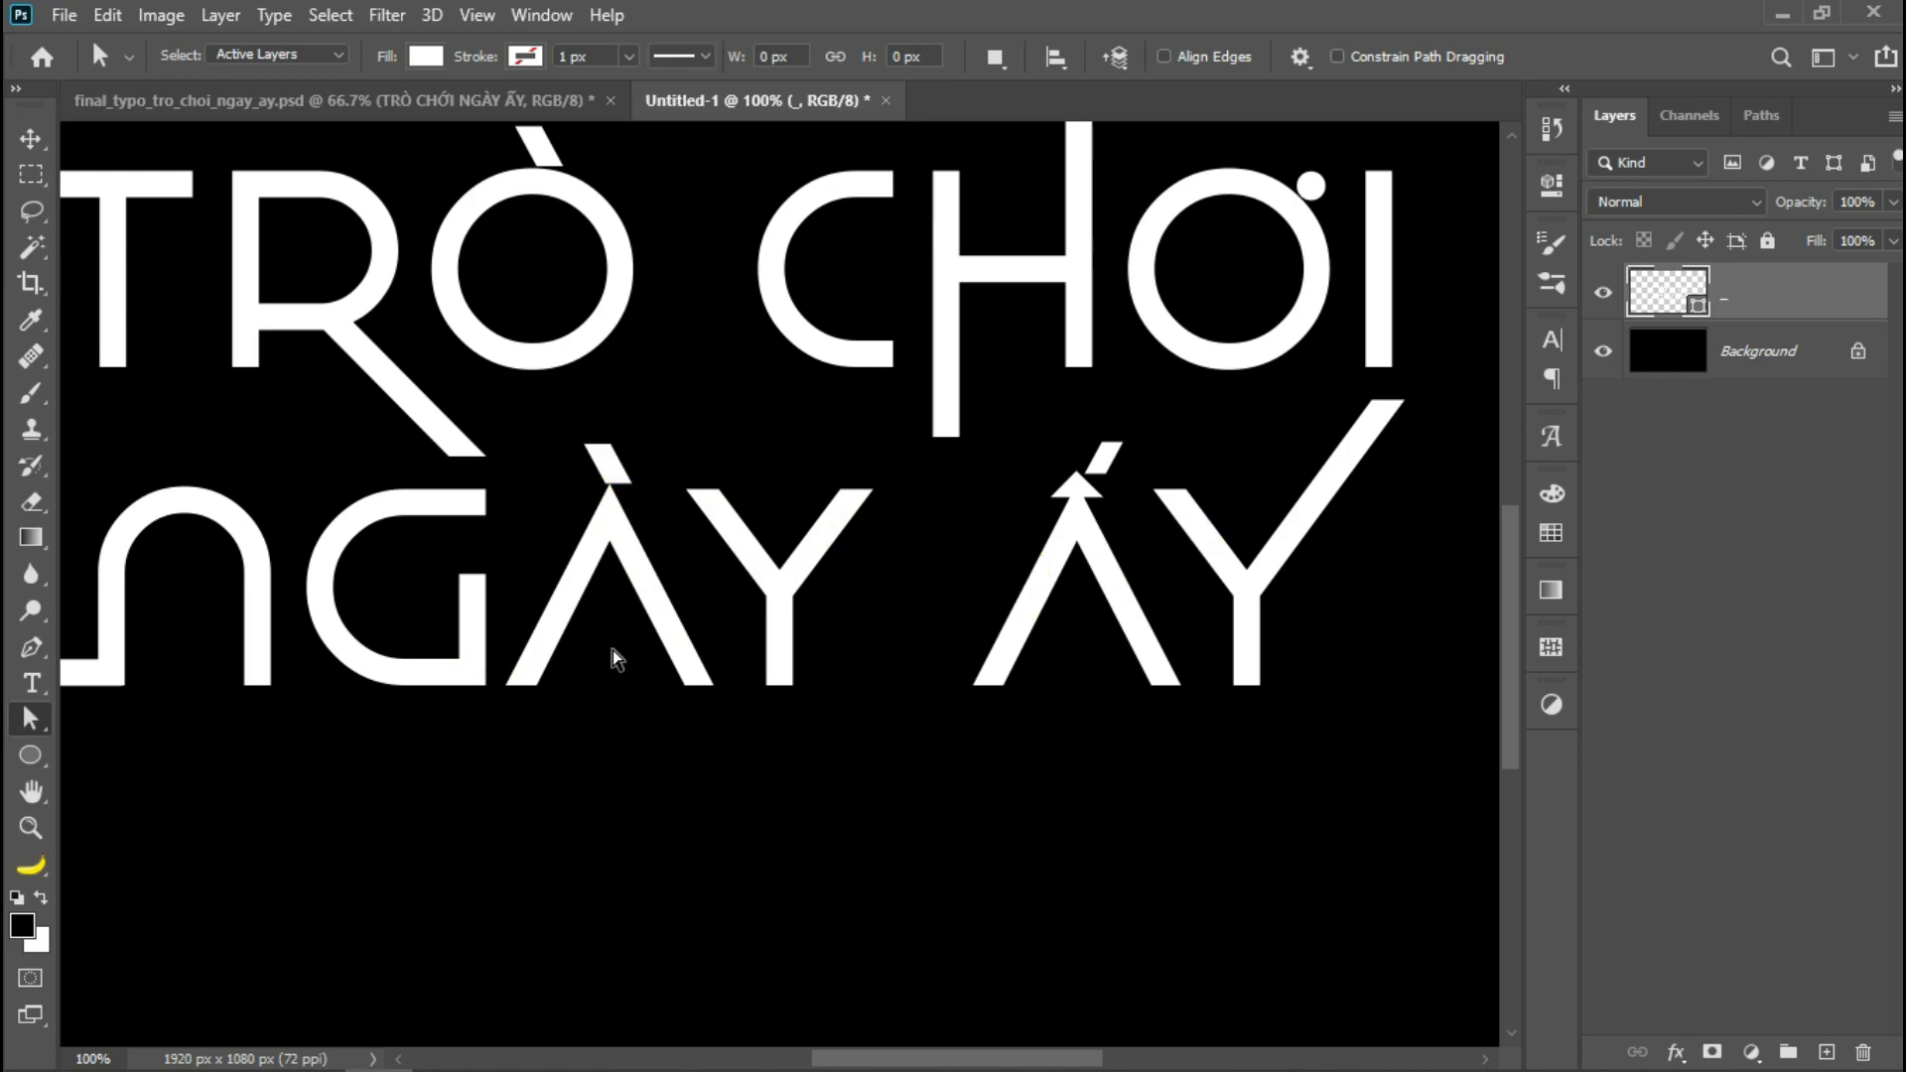
- Draw a three-sided polygon over NGÀY's A and fill it pink #ff0066
click(29, 757)
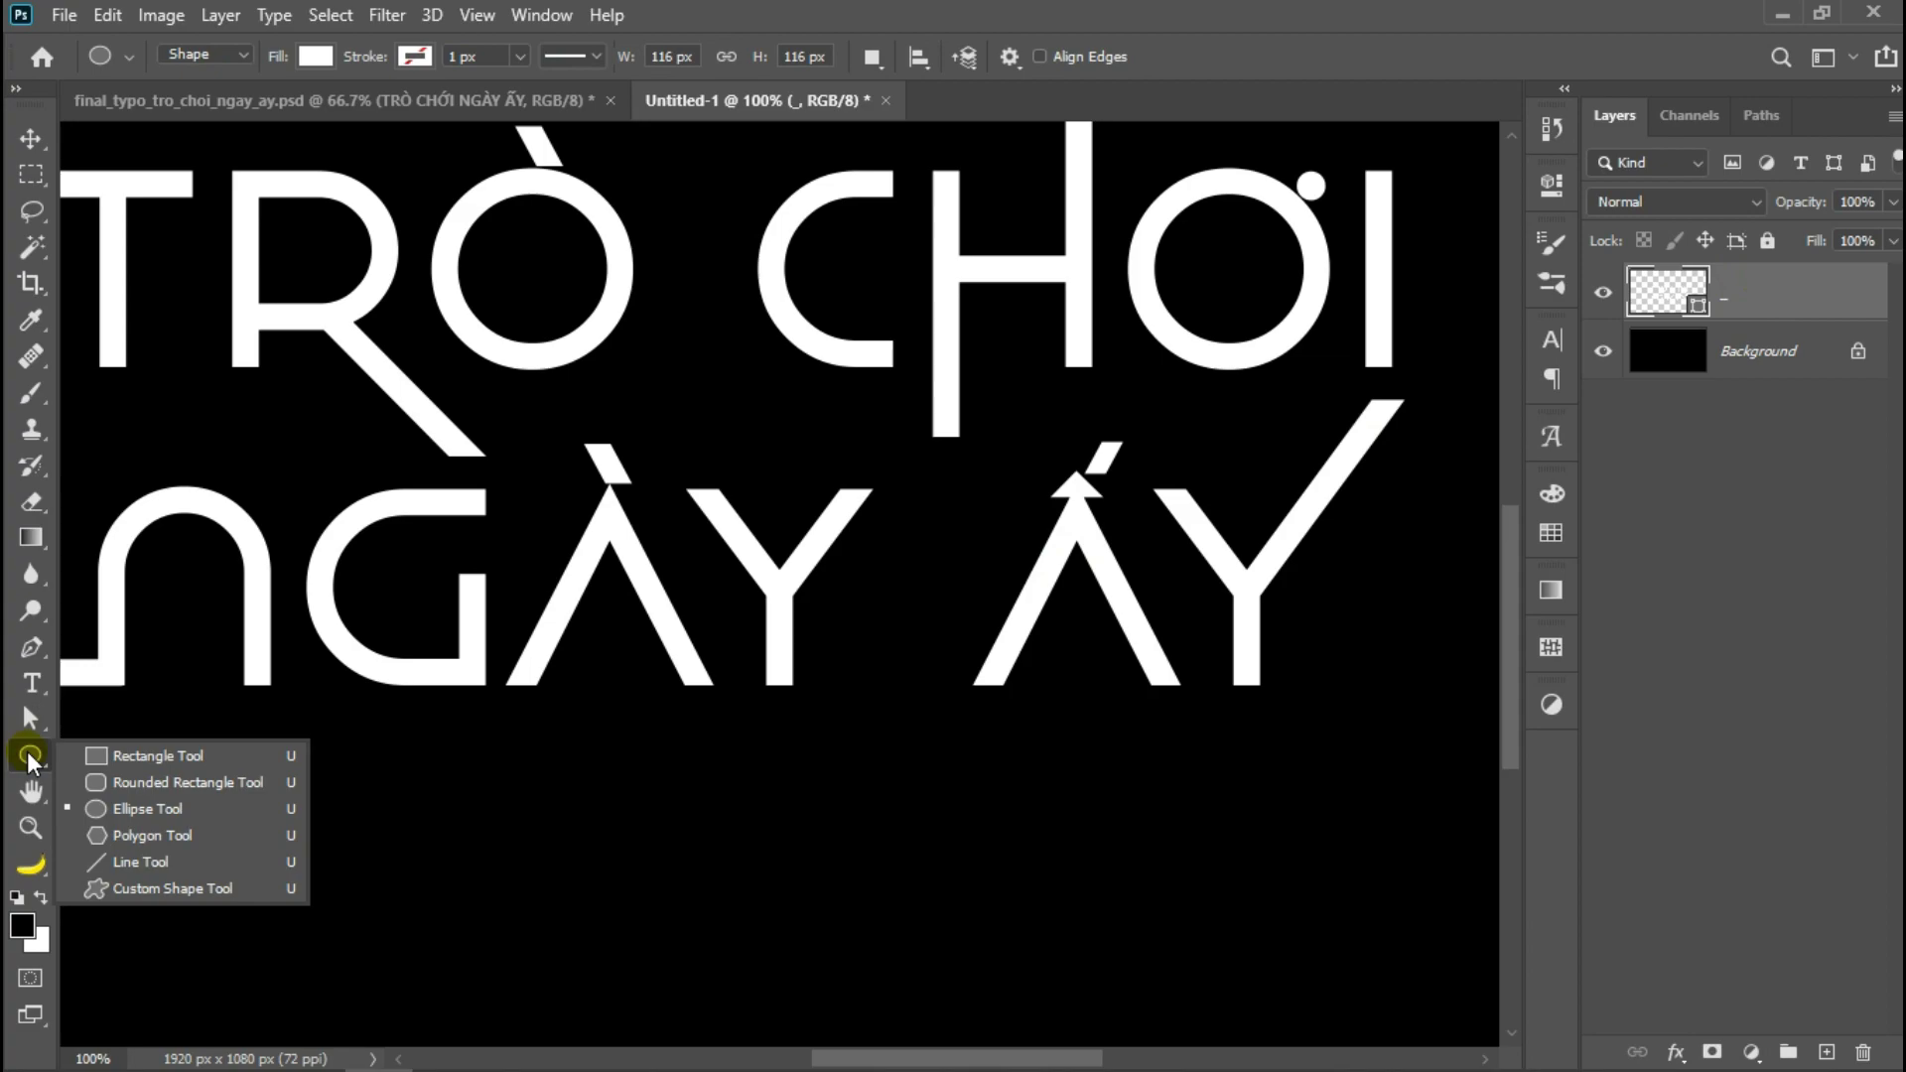
mouse_move(27, 757)
mouse_down()
mouse_move(147, 819)
mouse_move(140, 836)
mouse_move(217, 838)
mouse_up()
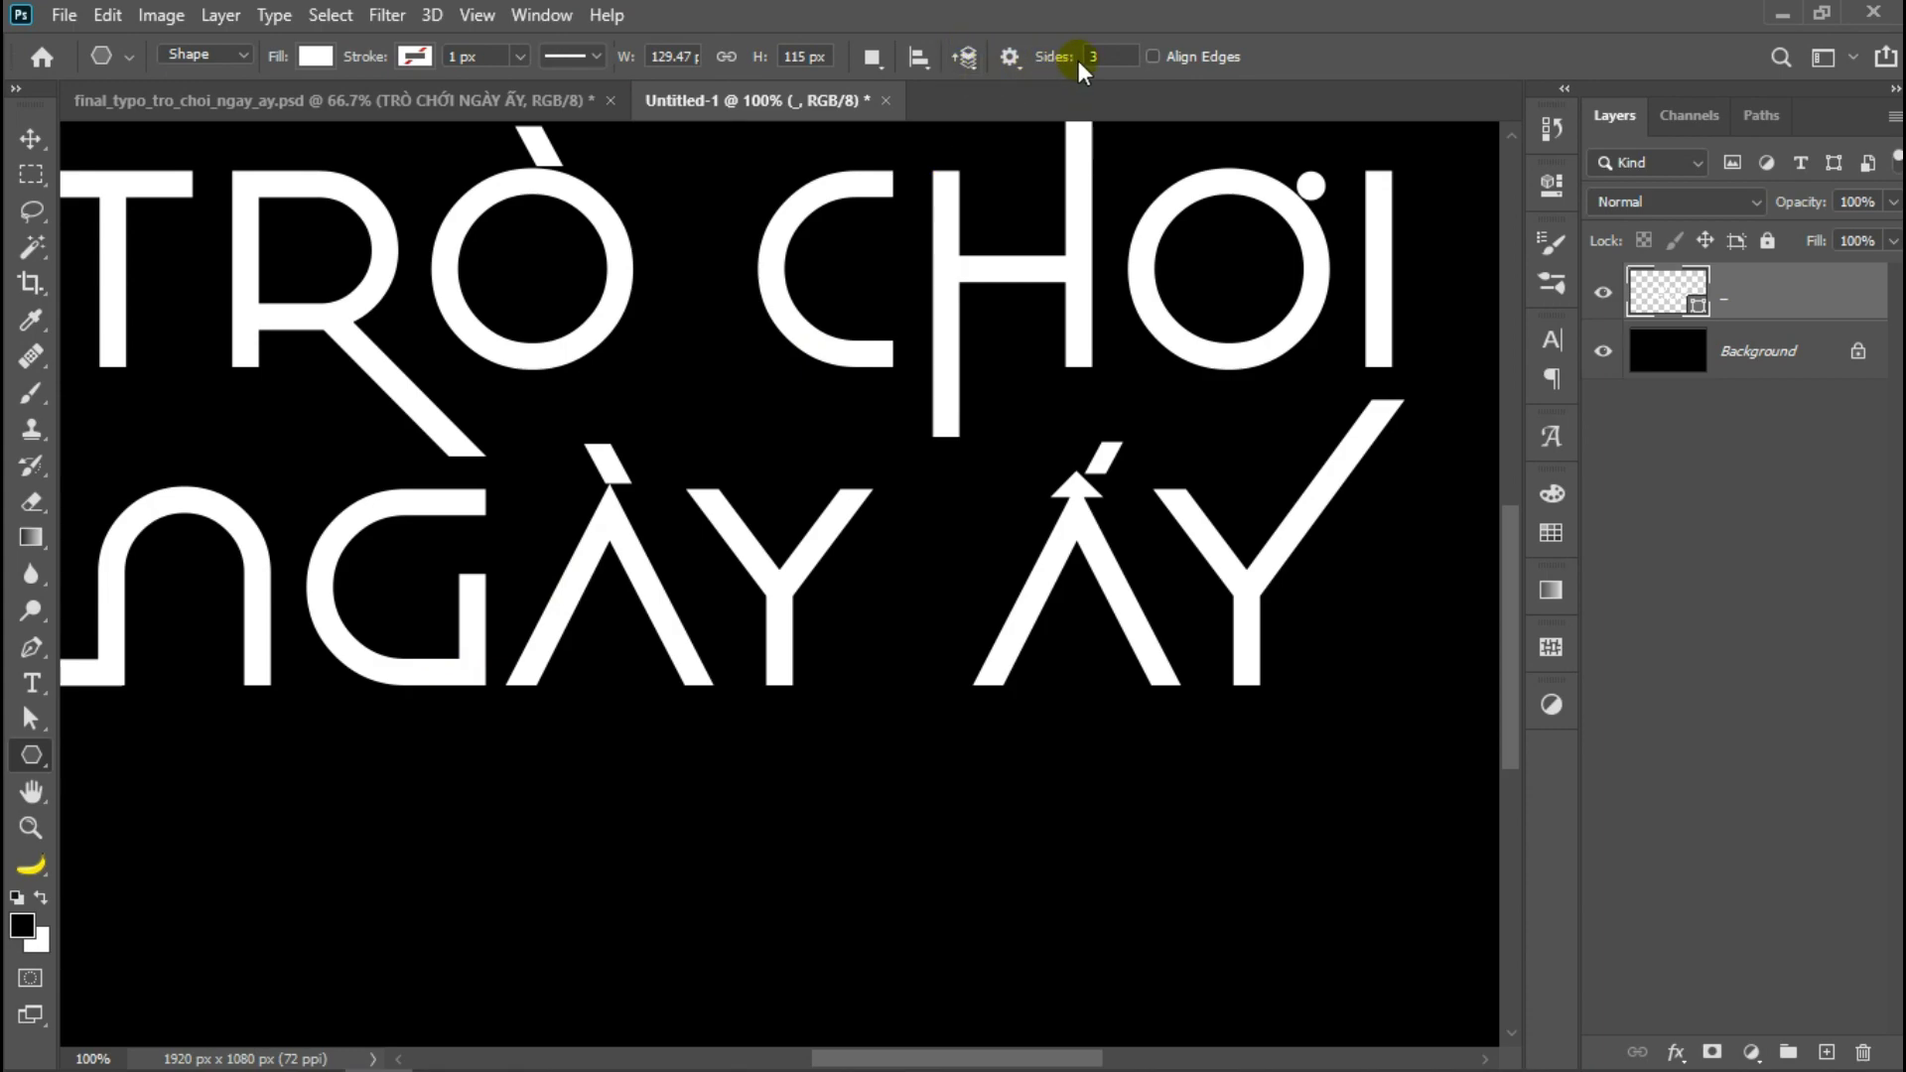
click(1065, 58)
drag(582, 536, 574, 415)
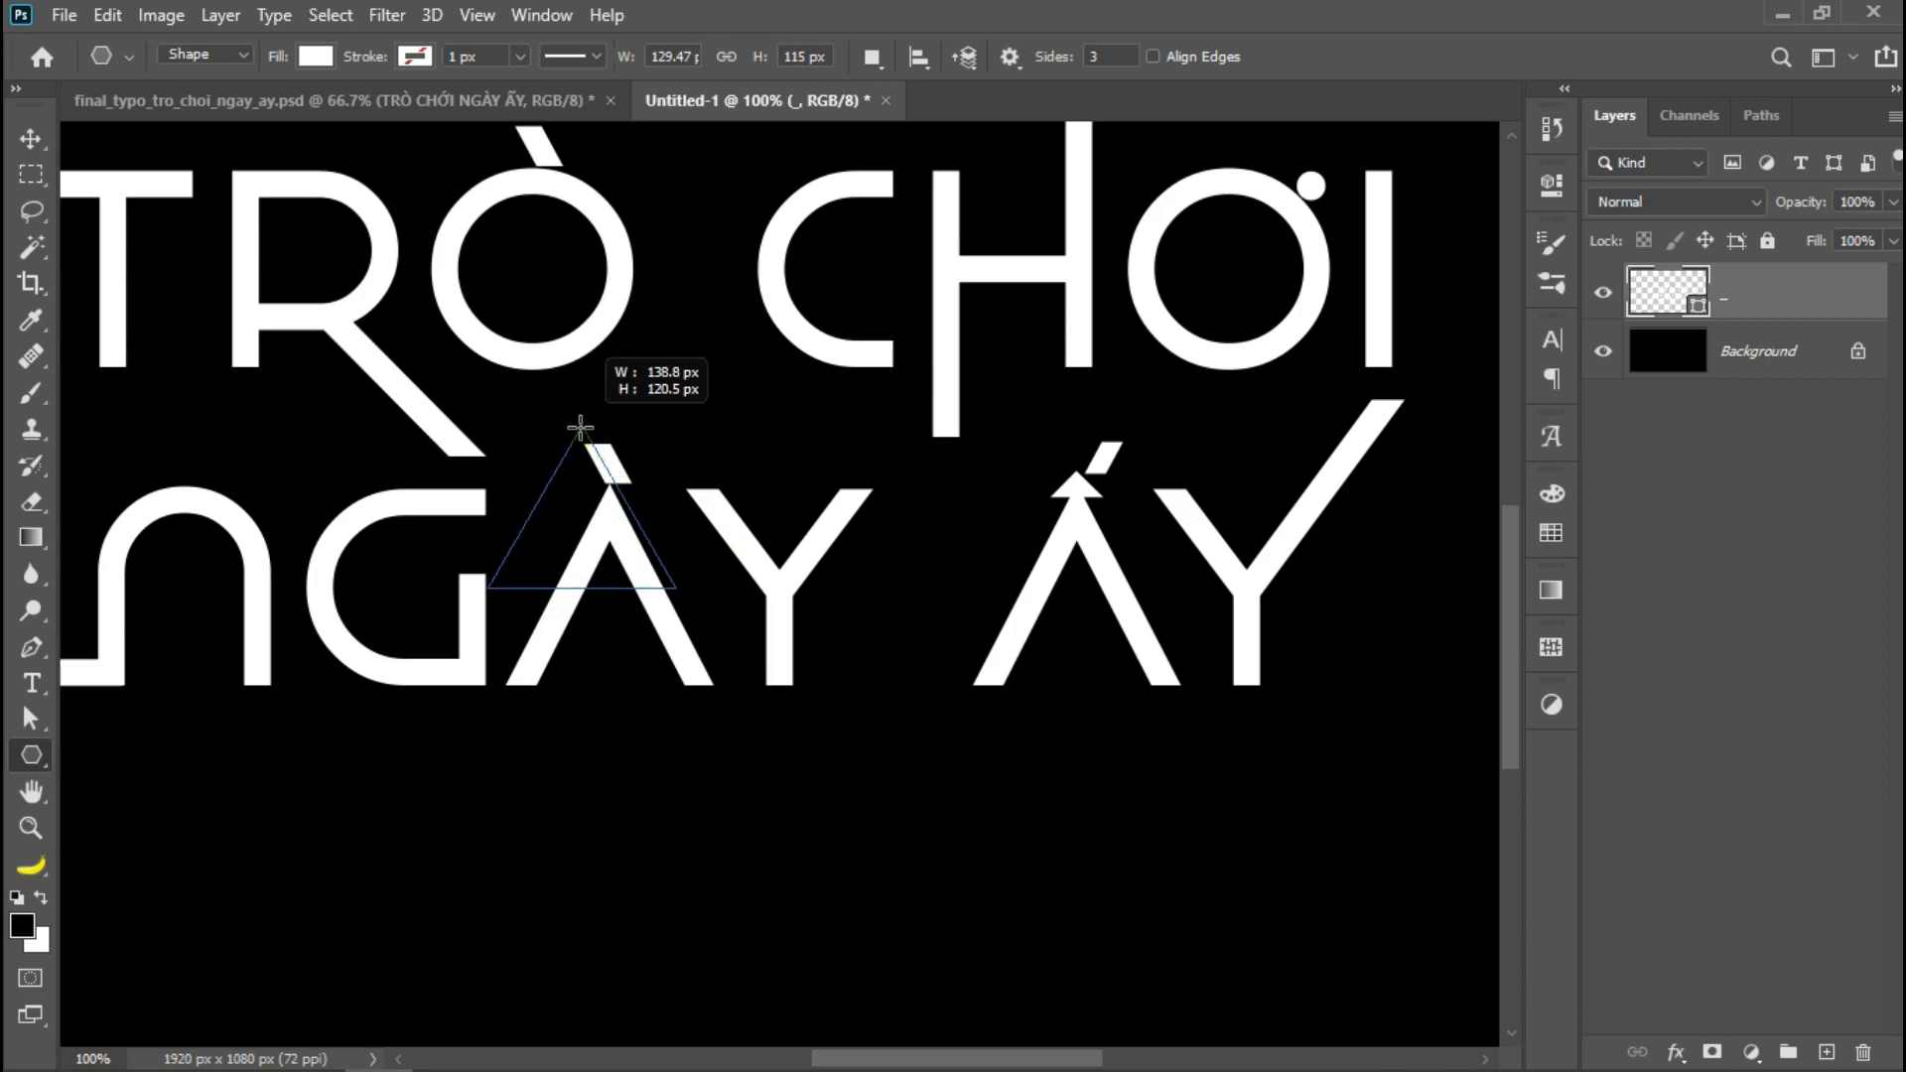
drag(574, 415, 601, 456)
double_click(1668, 291)
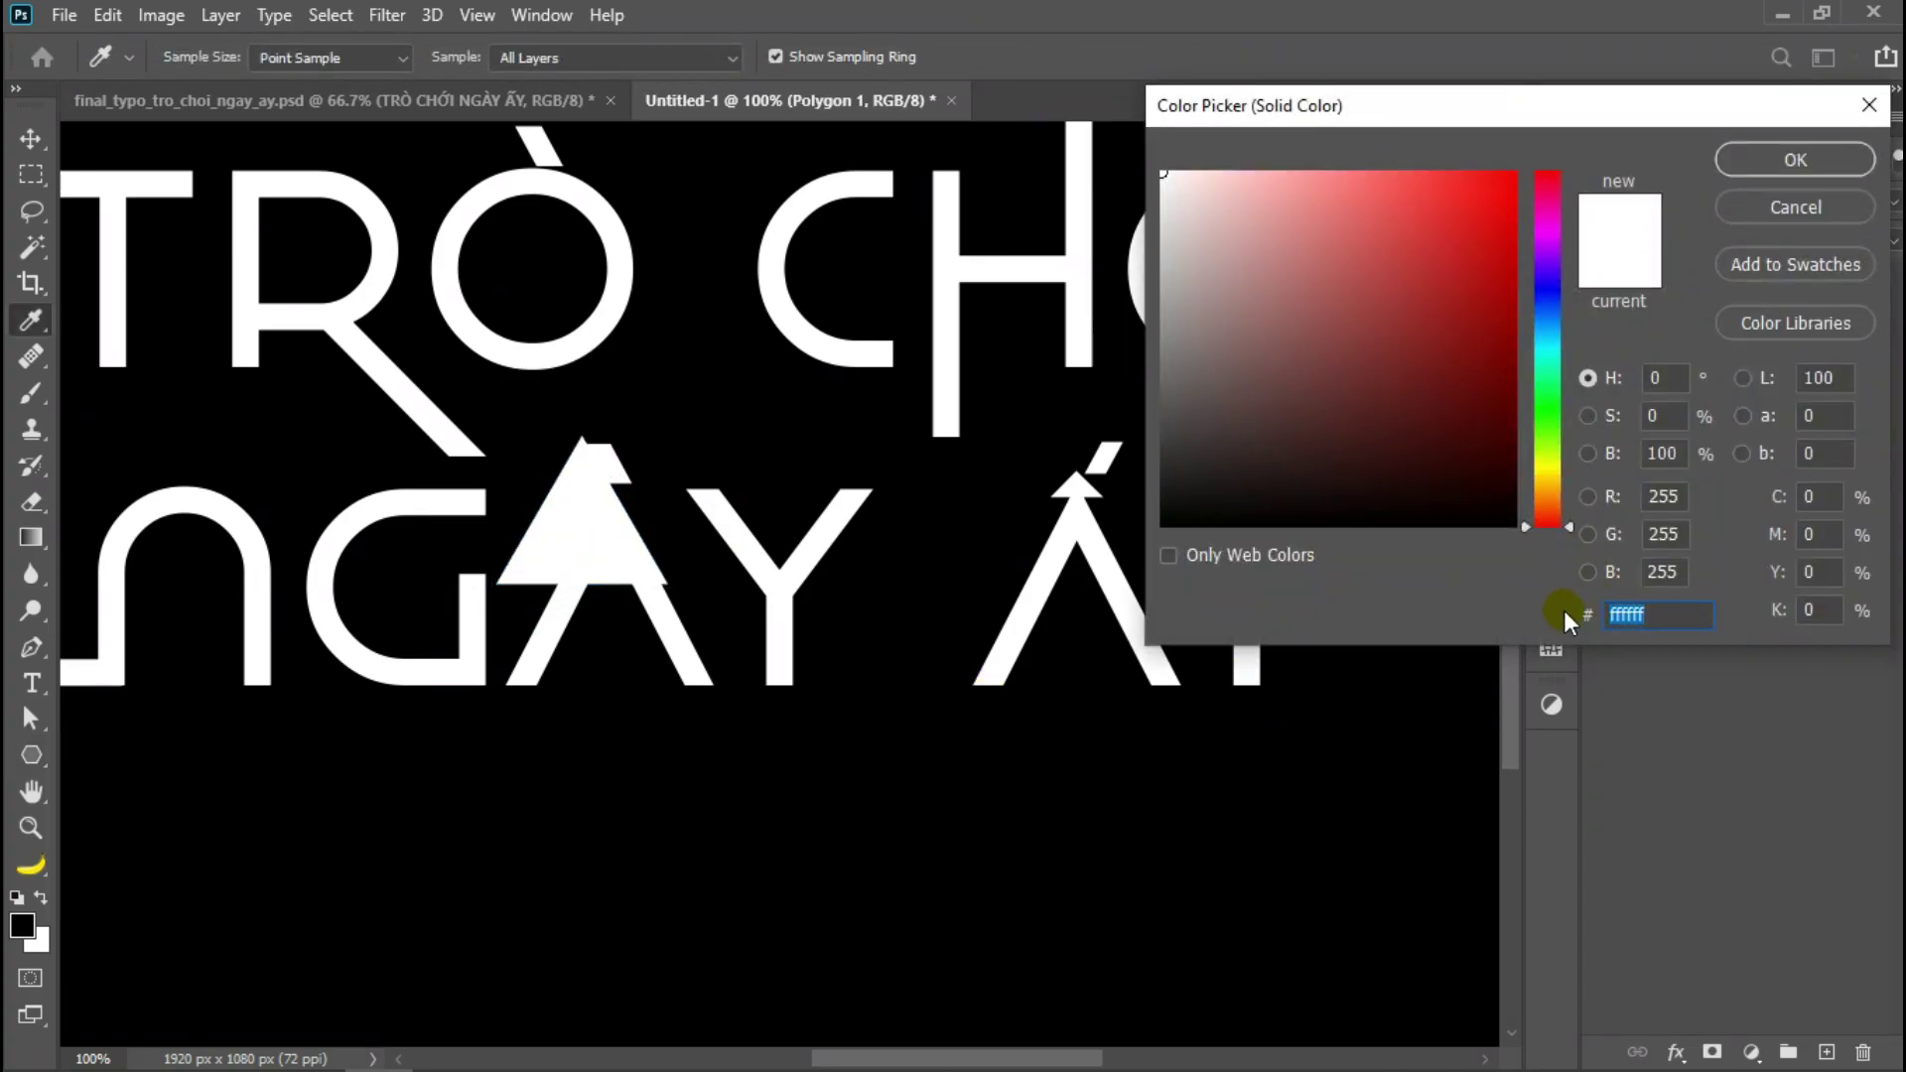
text(ff)
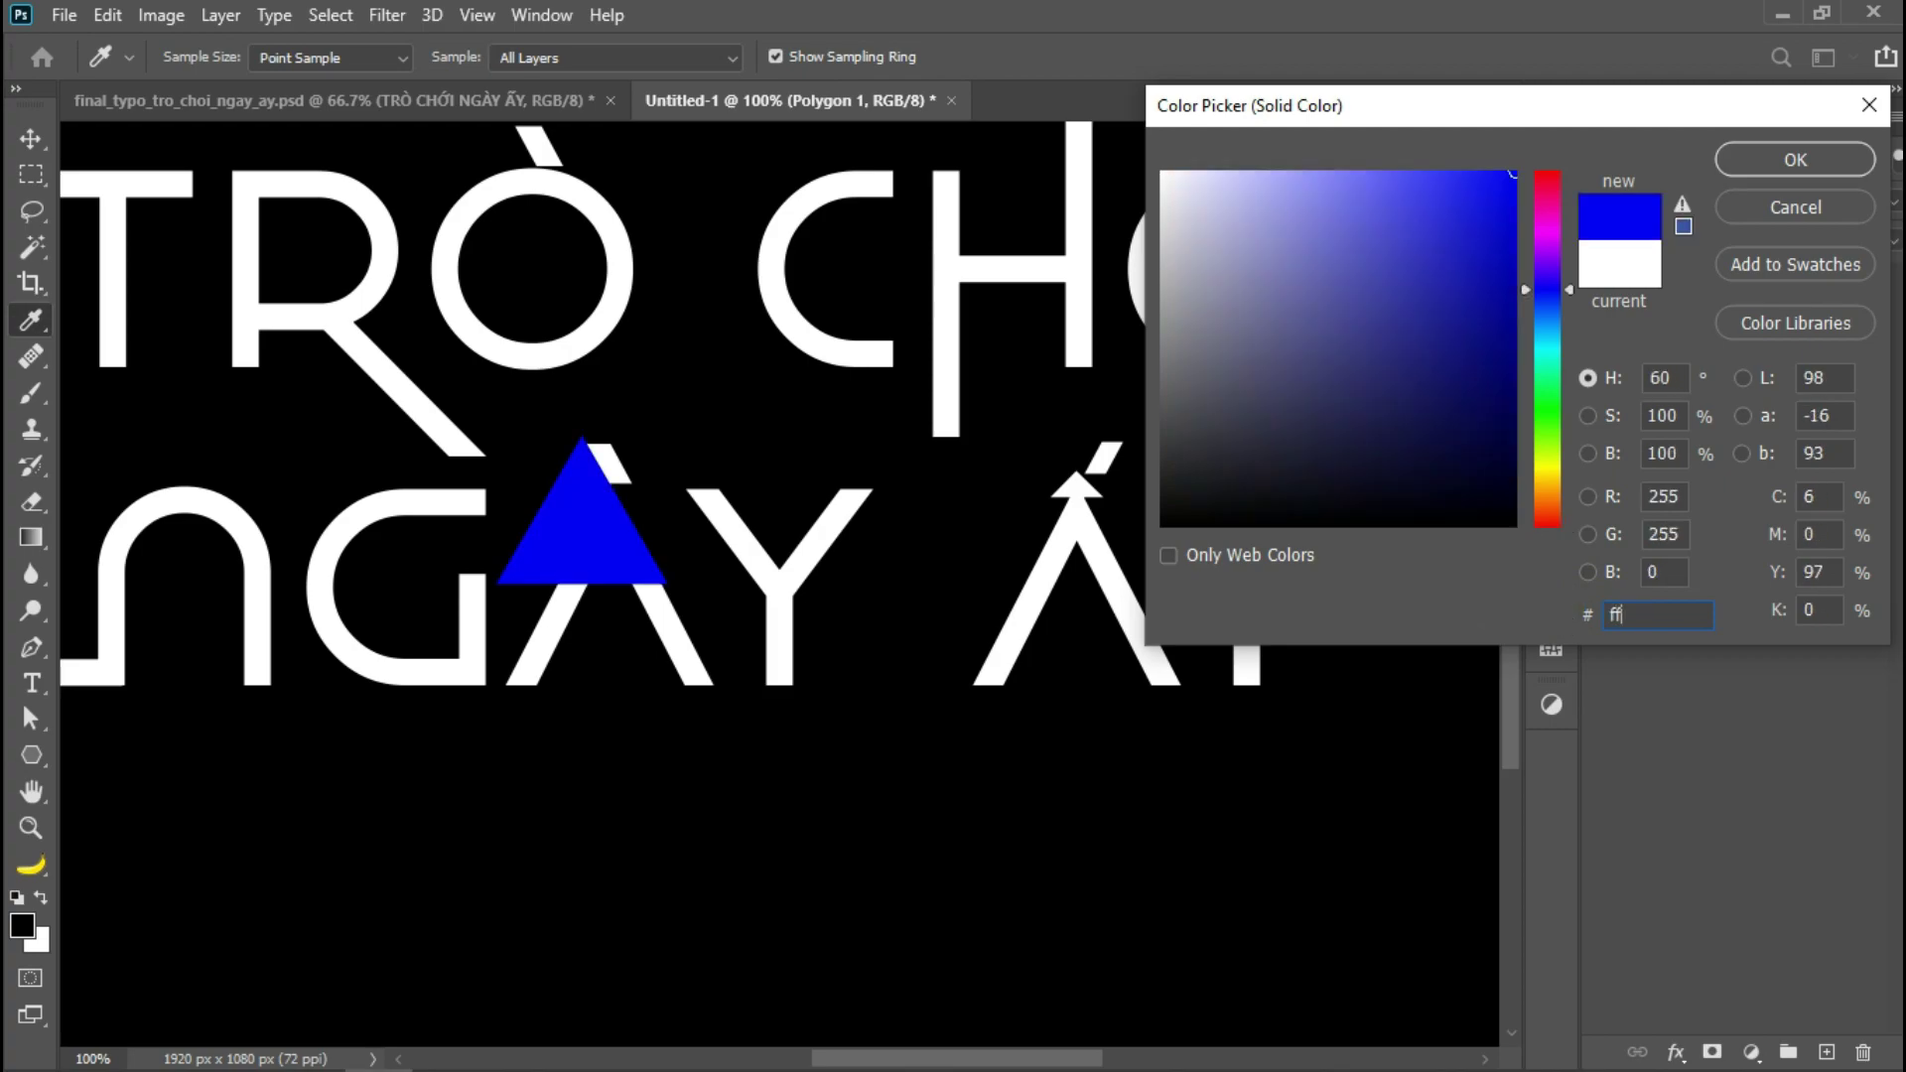
text(0066)
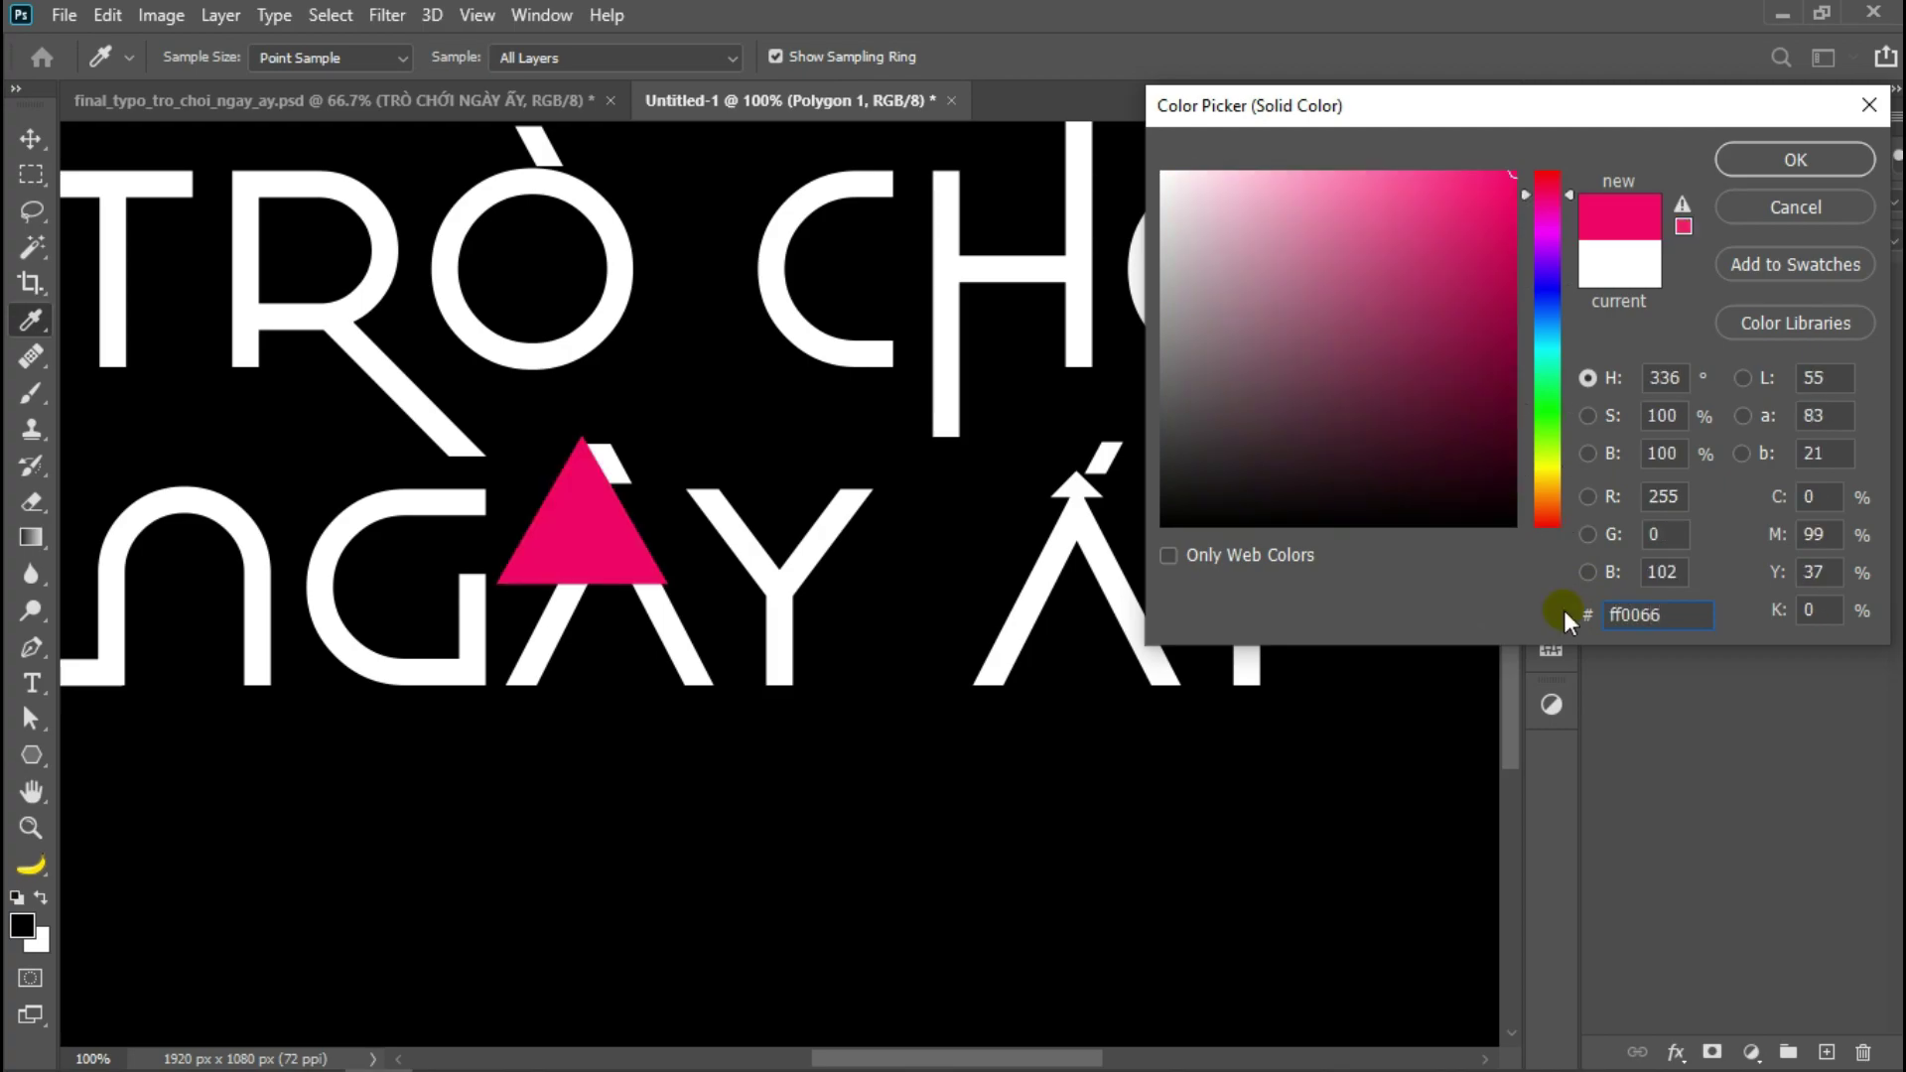
click(1737, 161)
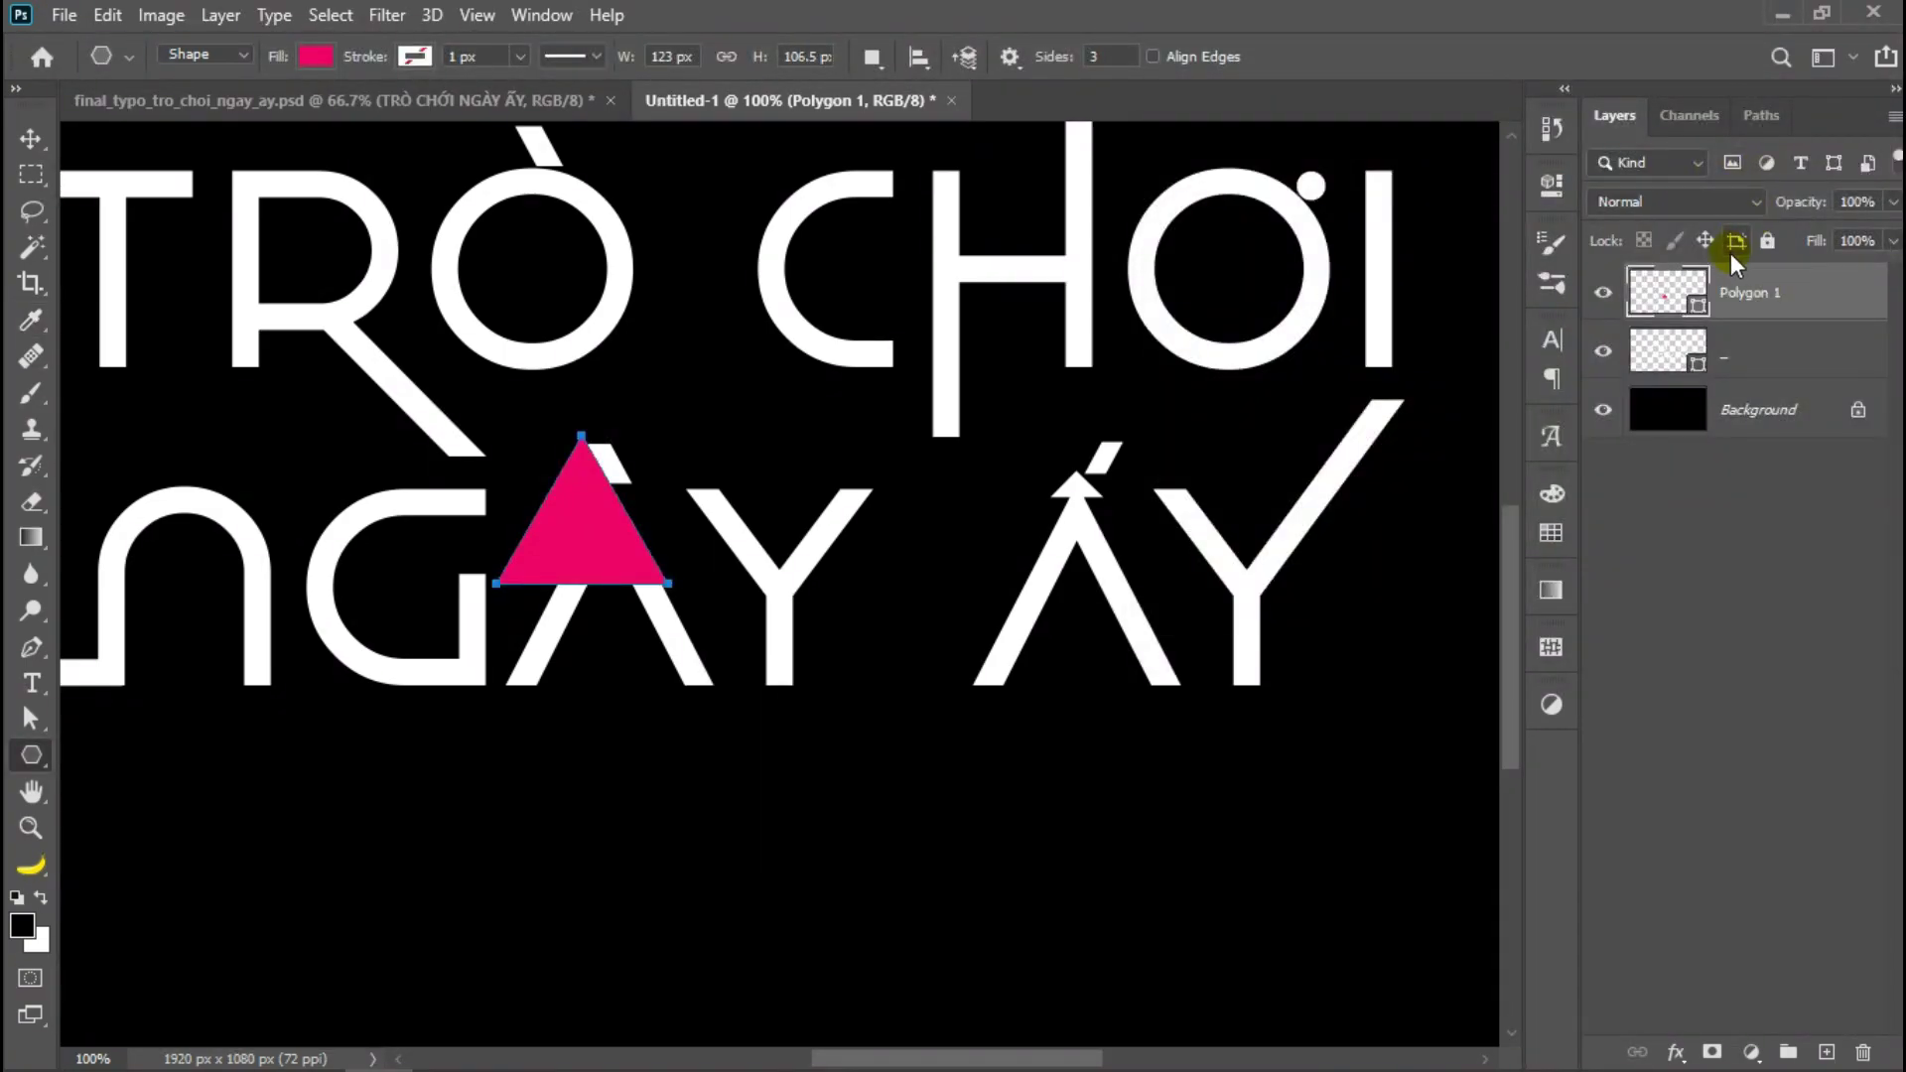
- Move Polygon 1 beneath the lettering and scale it to fit inside NGÀY's A
drag(1753, 311, 1648, 376)
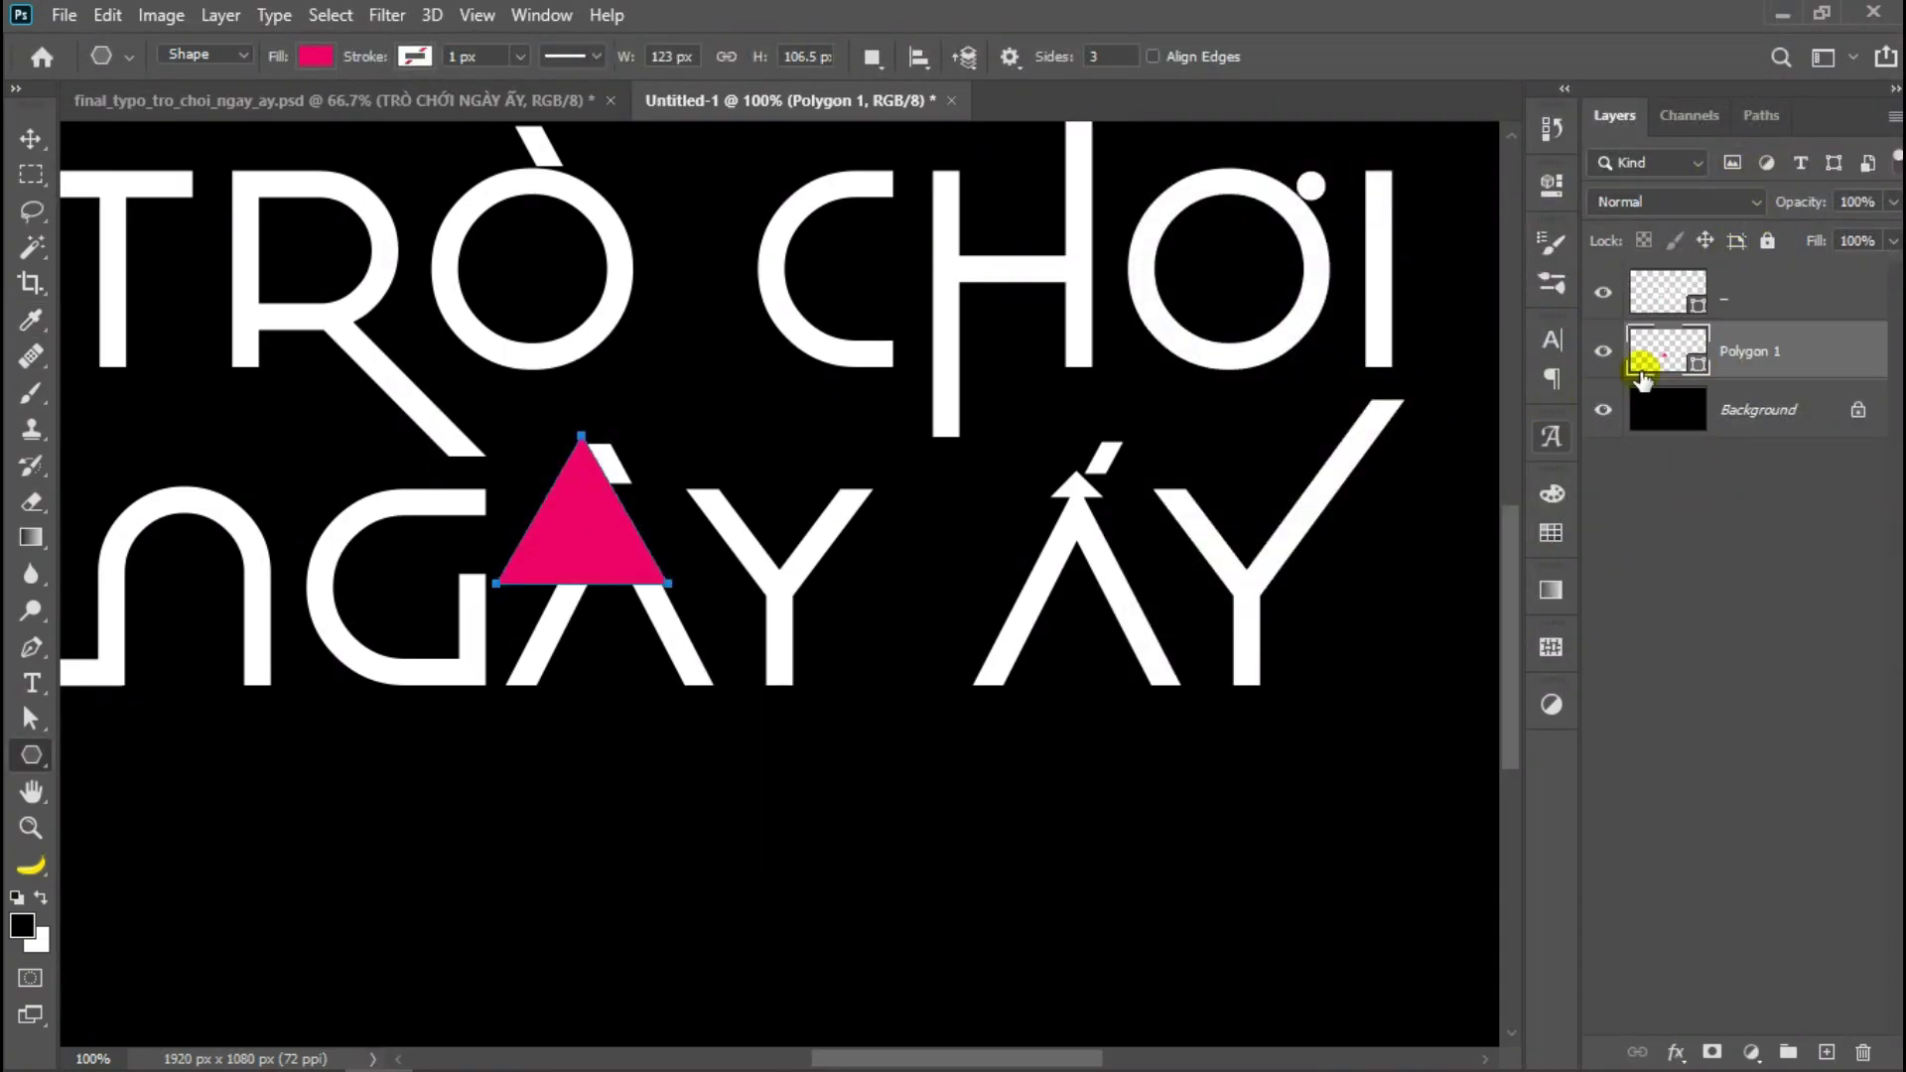
key(v)
drag(586, 536, 623, 680)
key(ctrl+t)
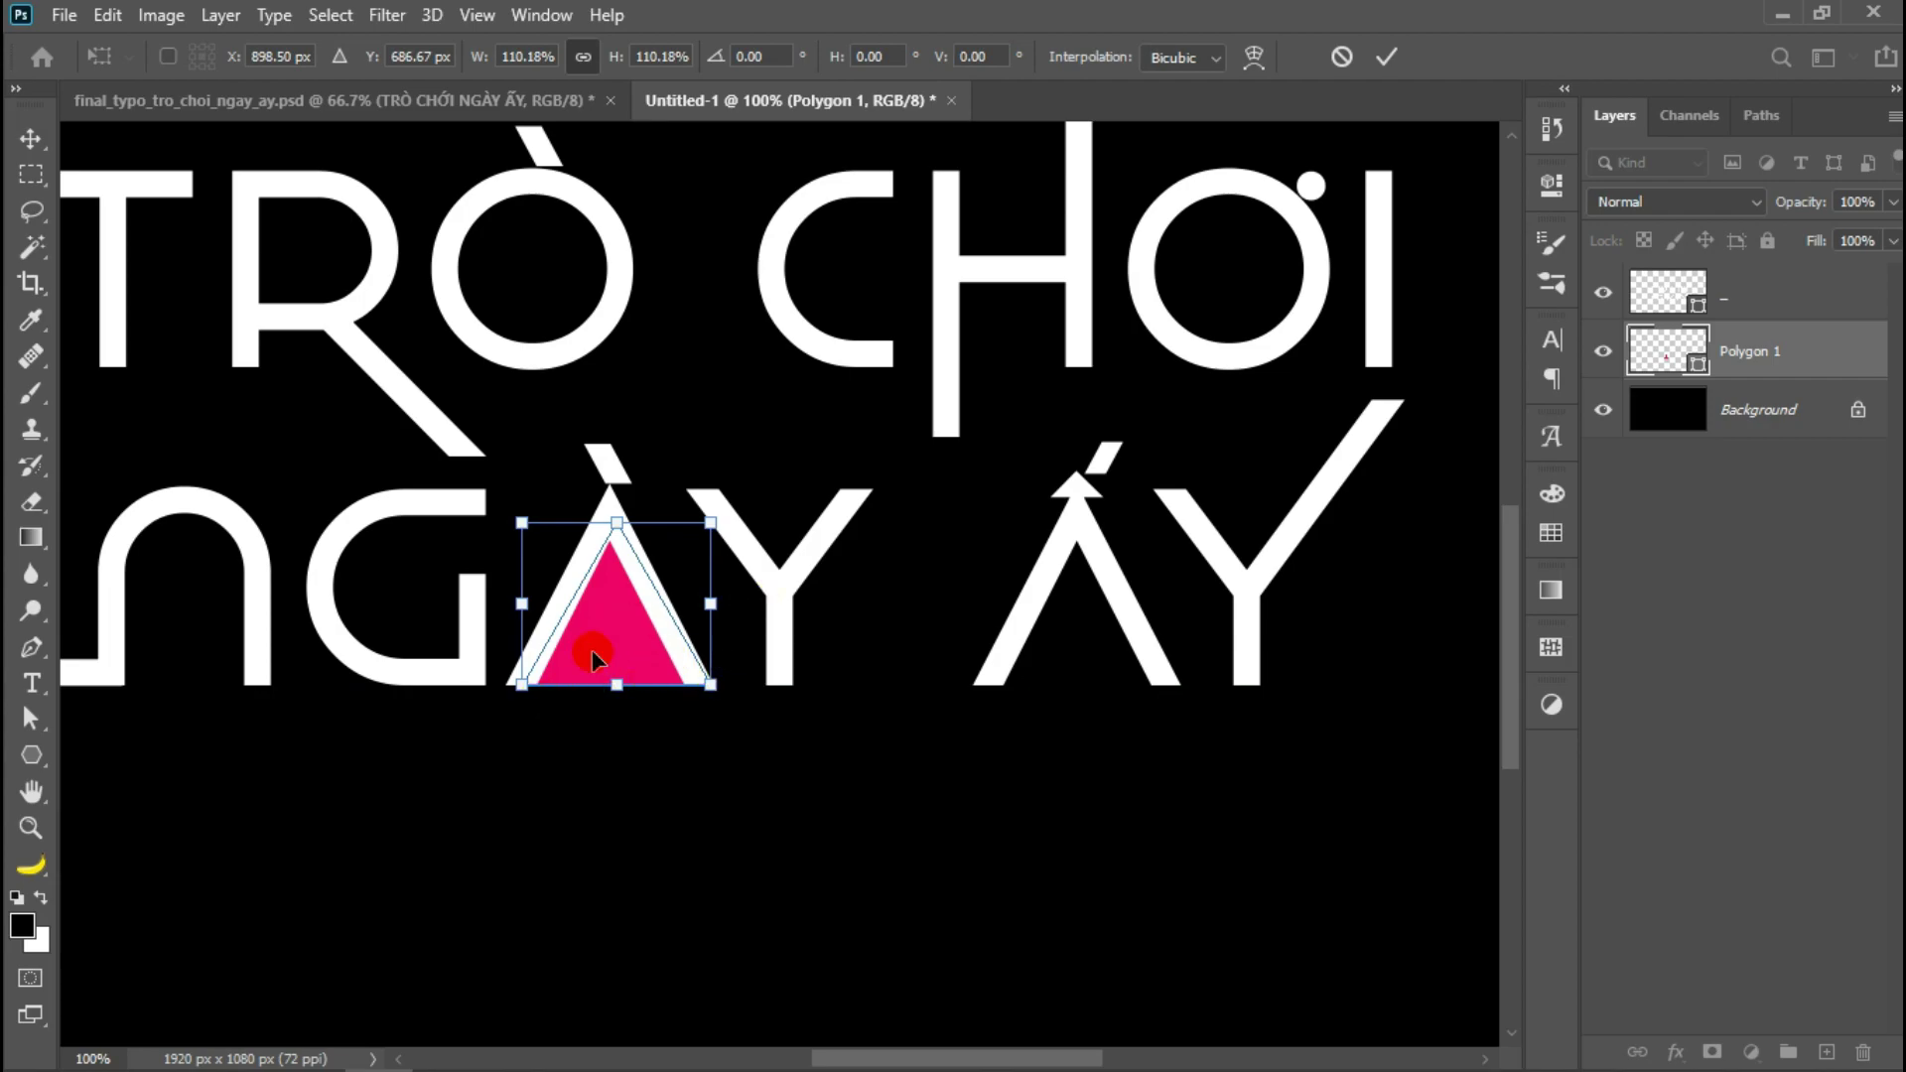
key(ctrl+plus)
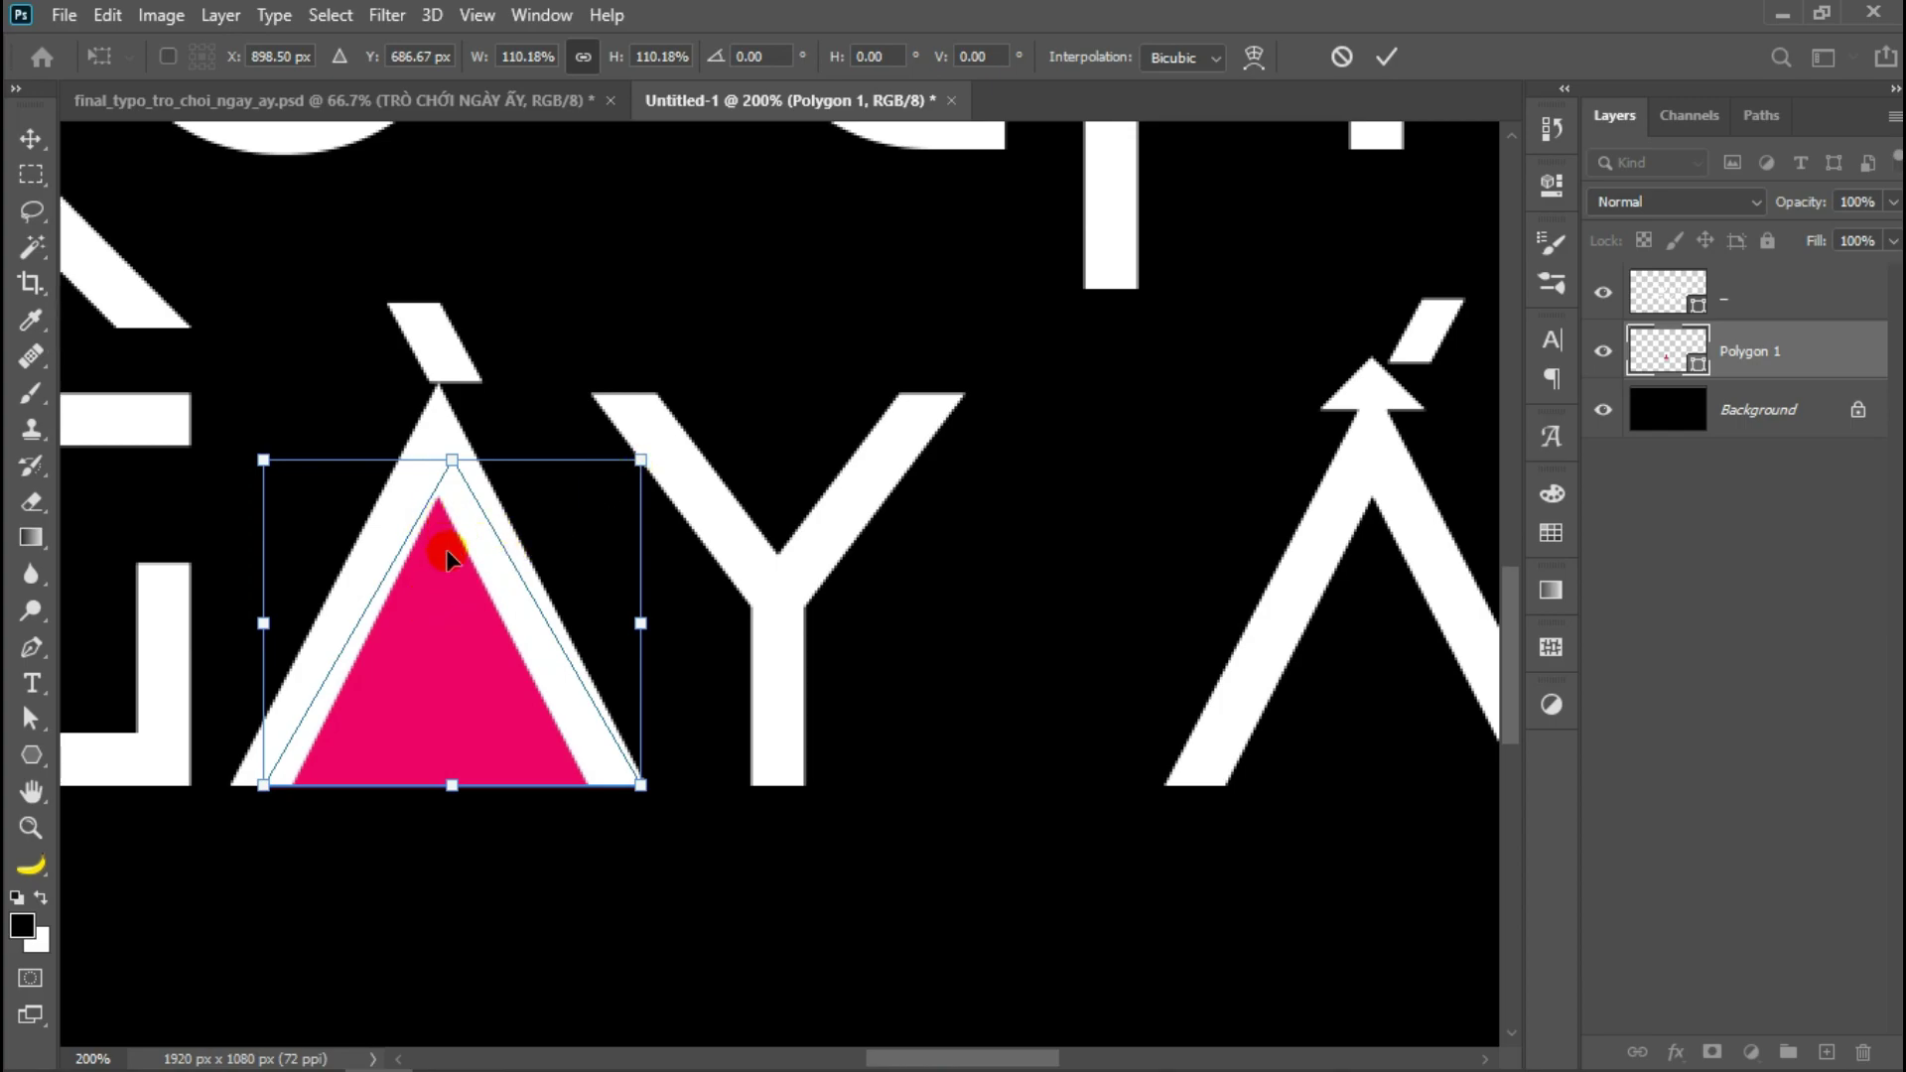
click(647, 467)
drag(643, 459, 623, 474)
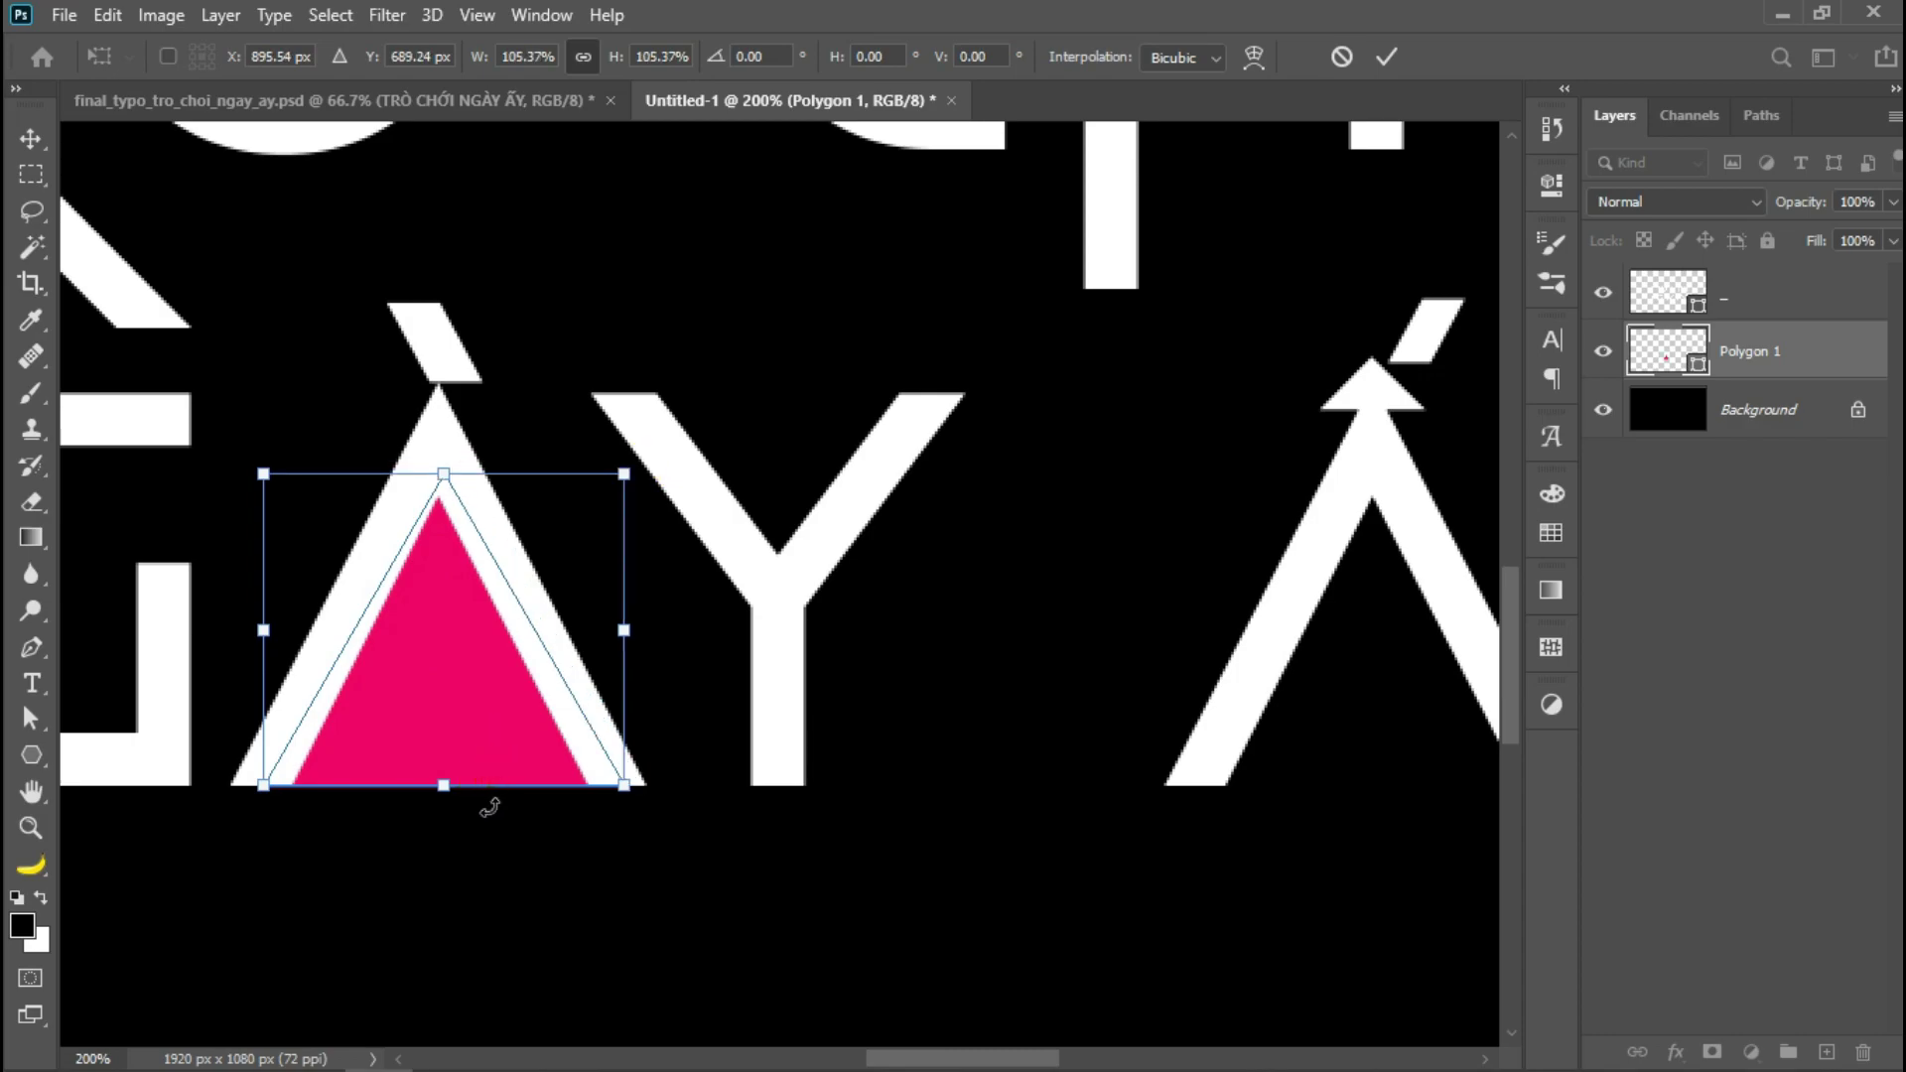
key(Return)
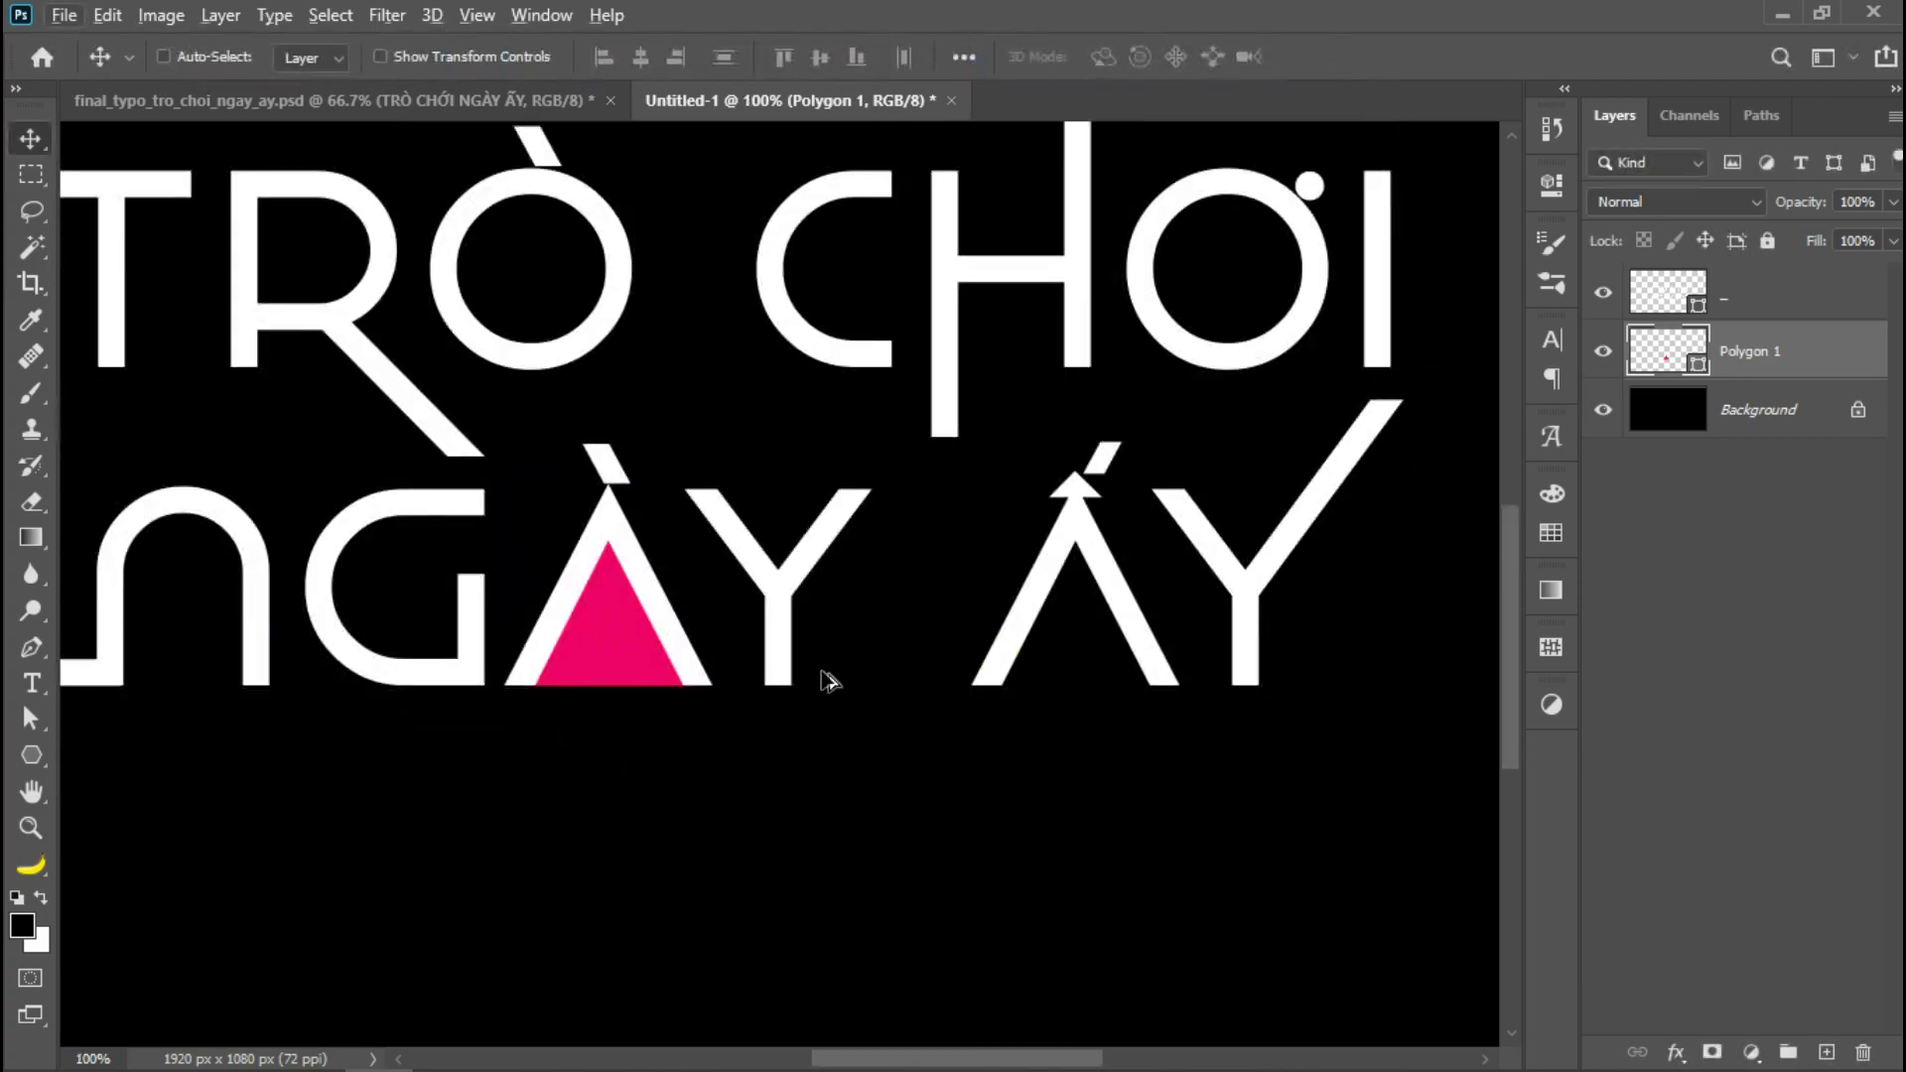
click(611, 638)
- Alt-drag a copy of the pink triangle into the Ấ of ẤY
drag(616, 643, 1078, 647)
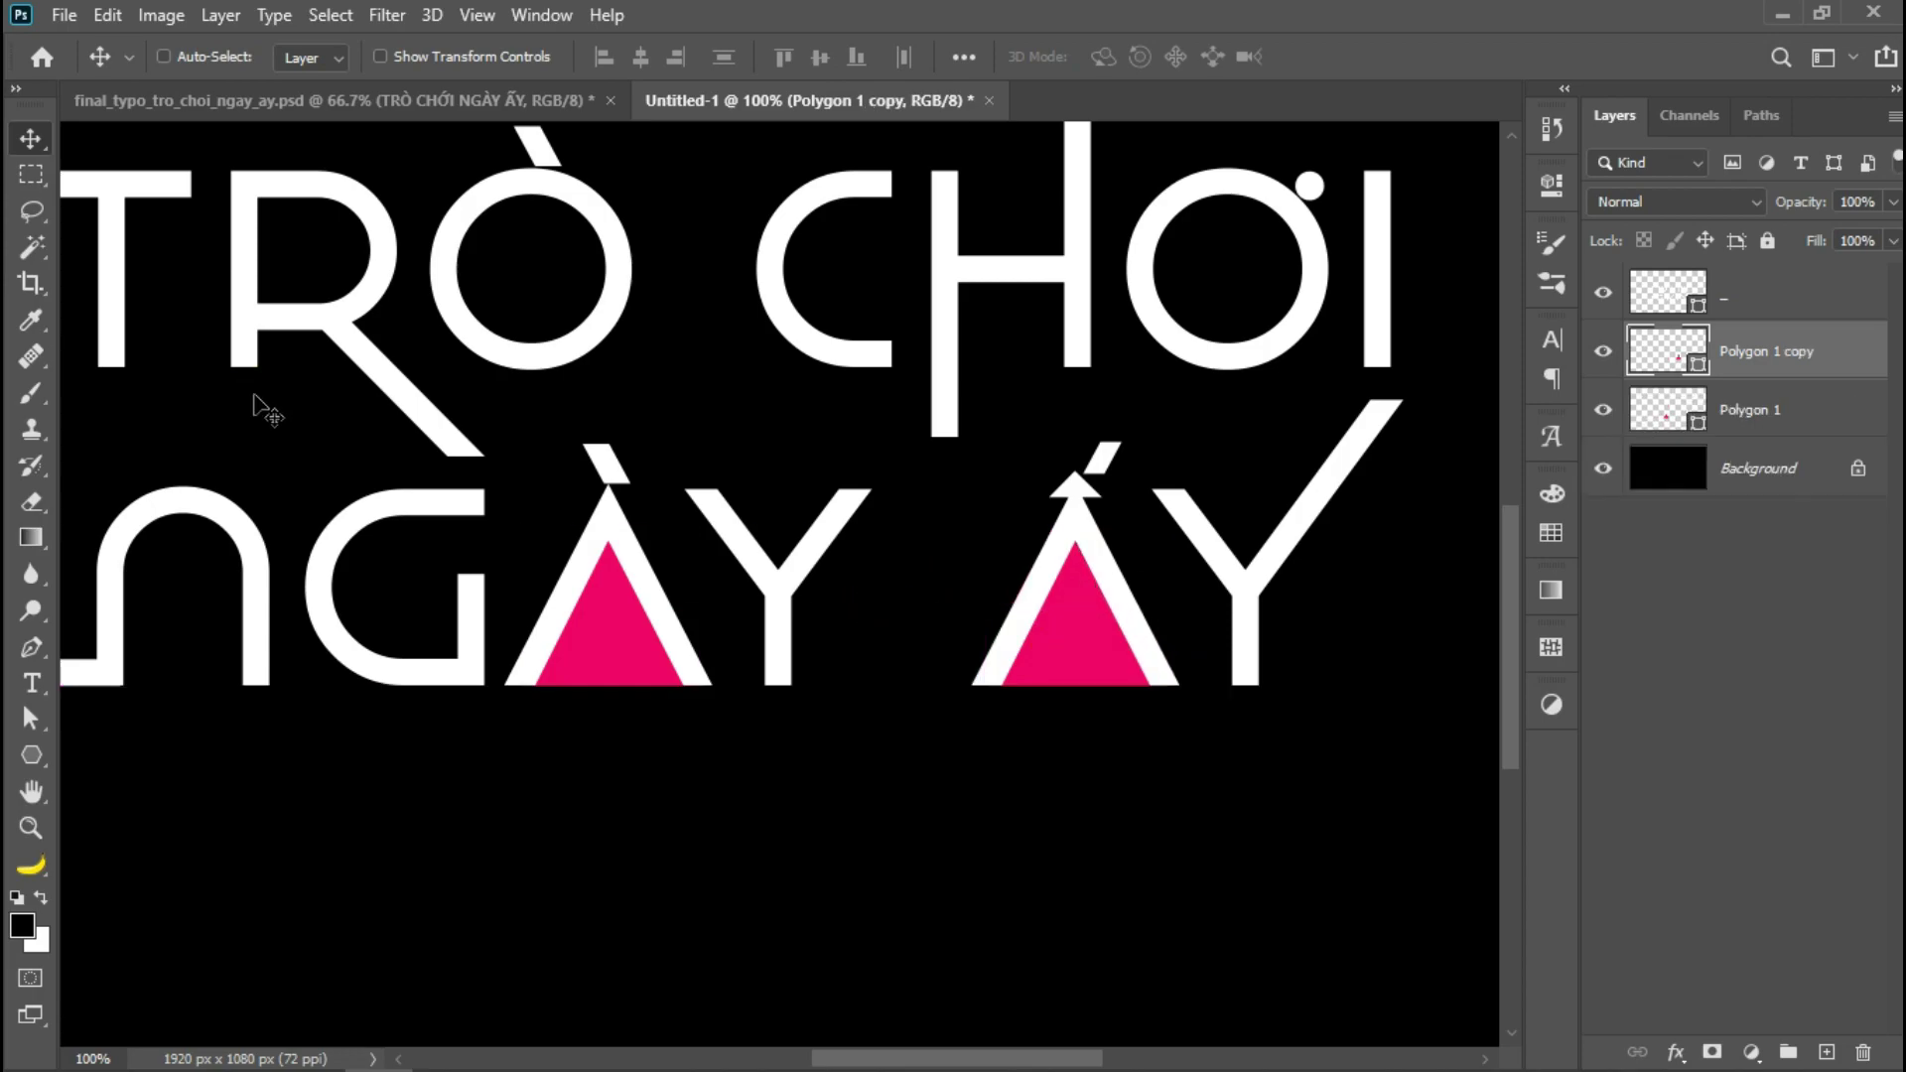
scroll(795, 595, up, 3)
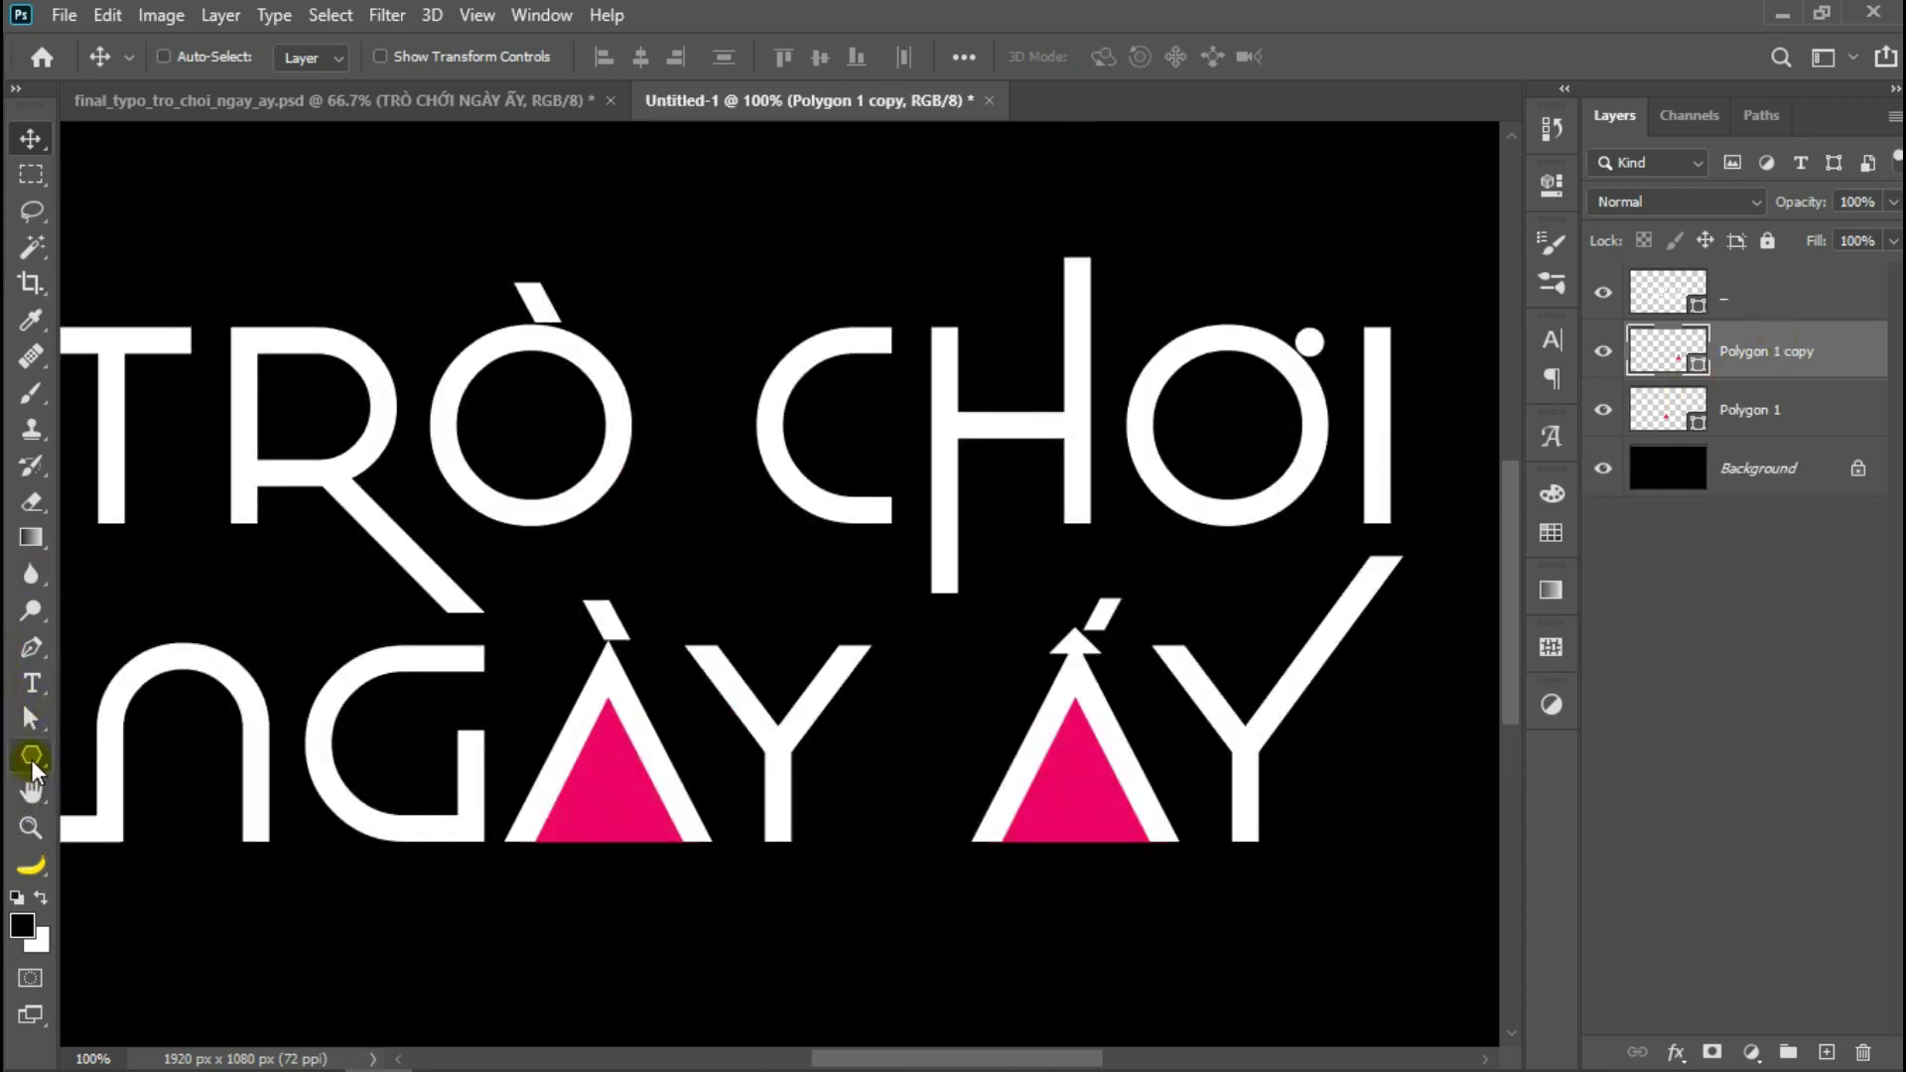
click(32, 752)
right_click(32, 753)
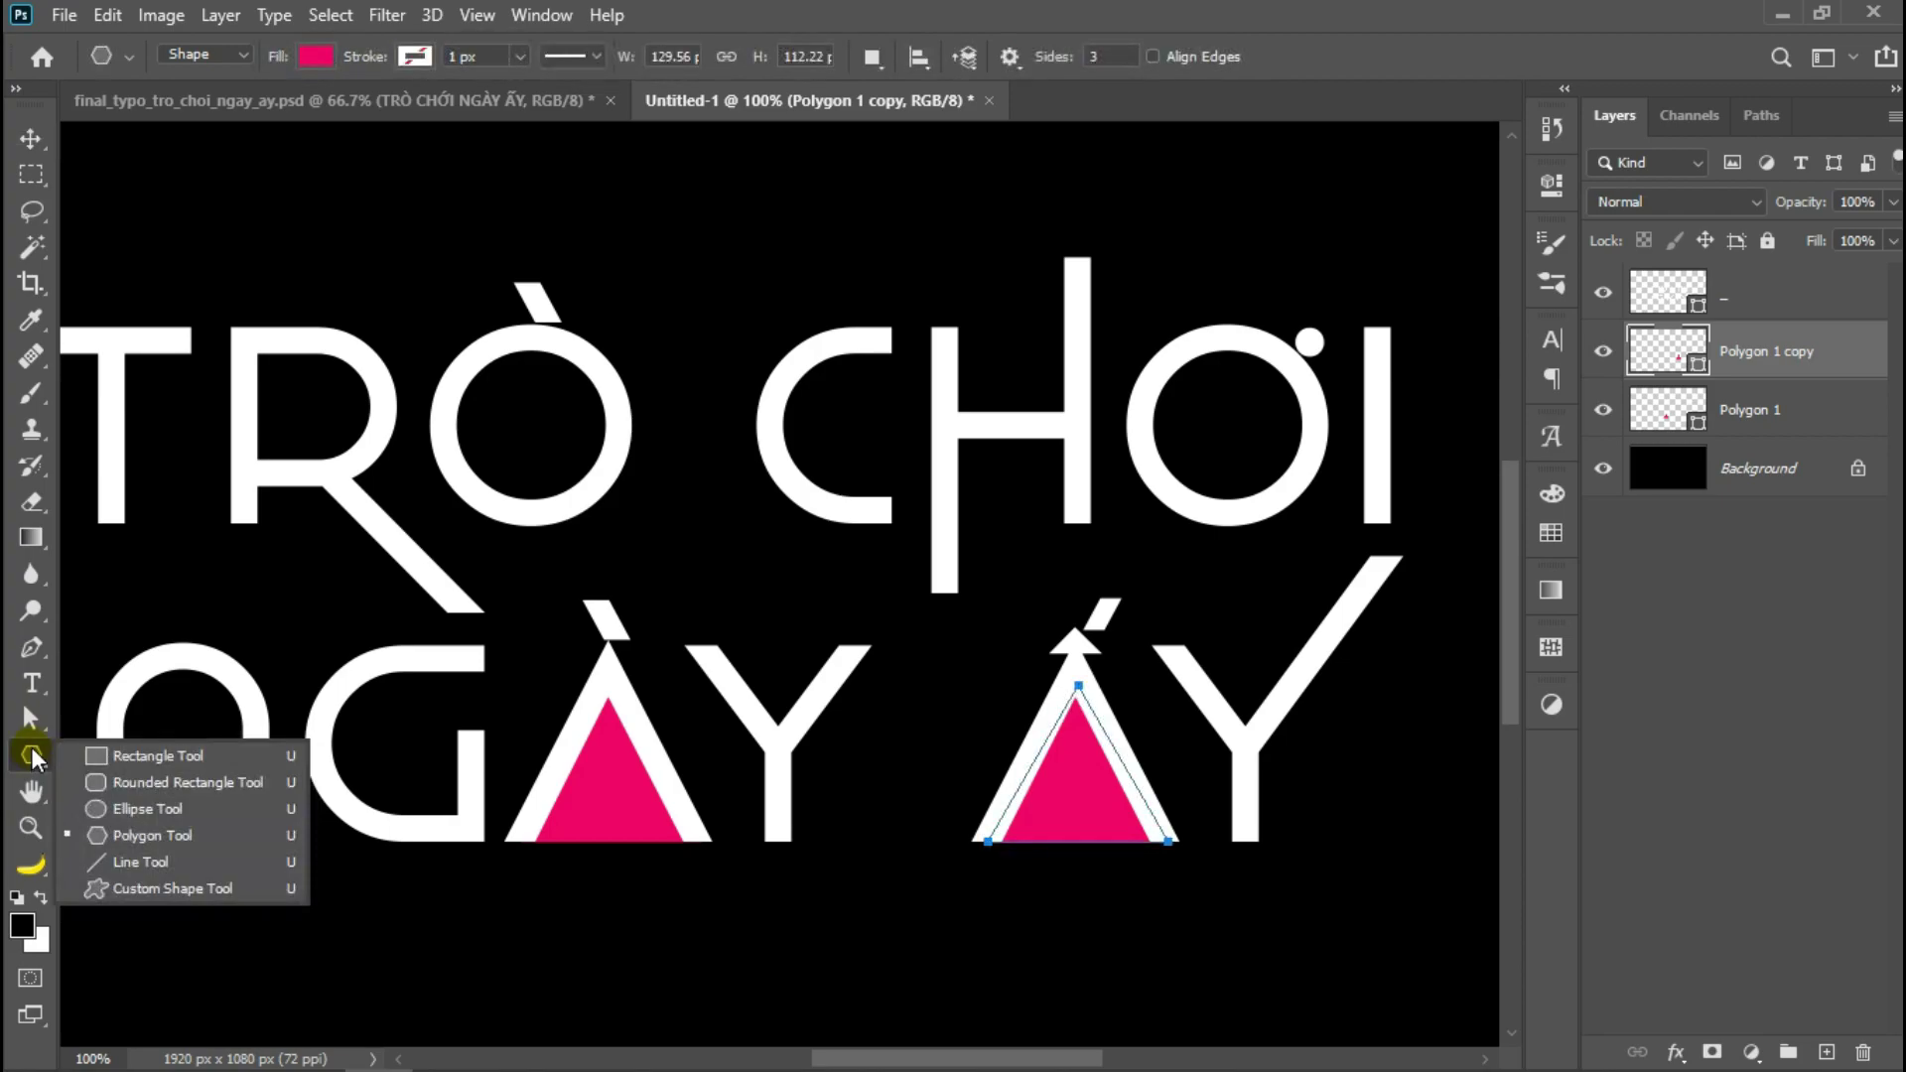
click(197, 804)
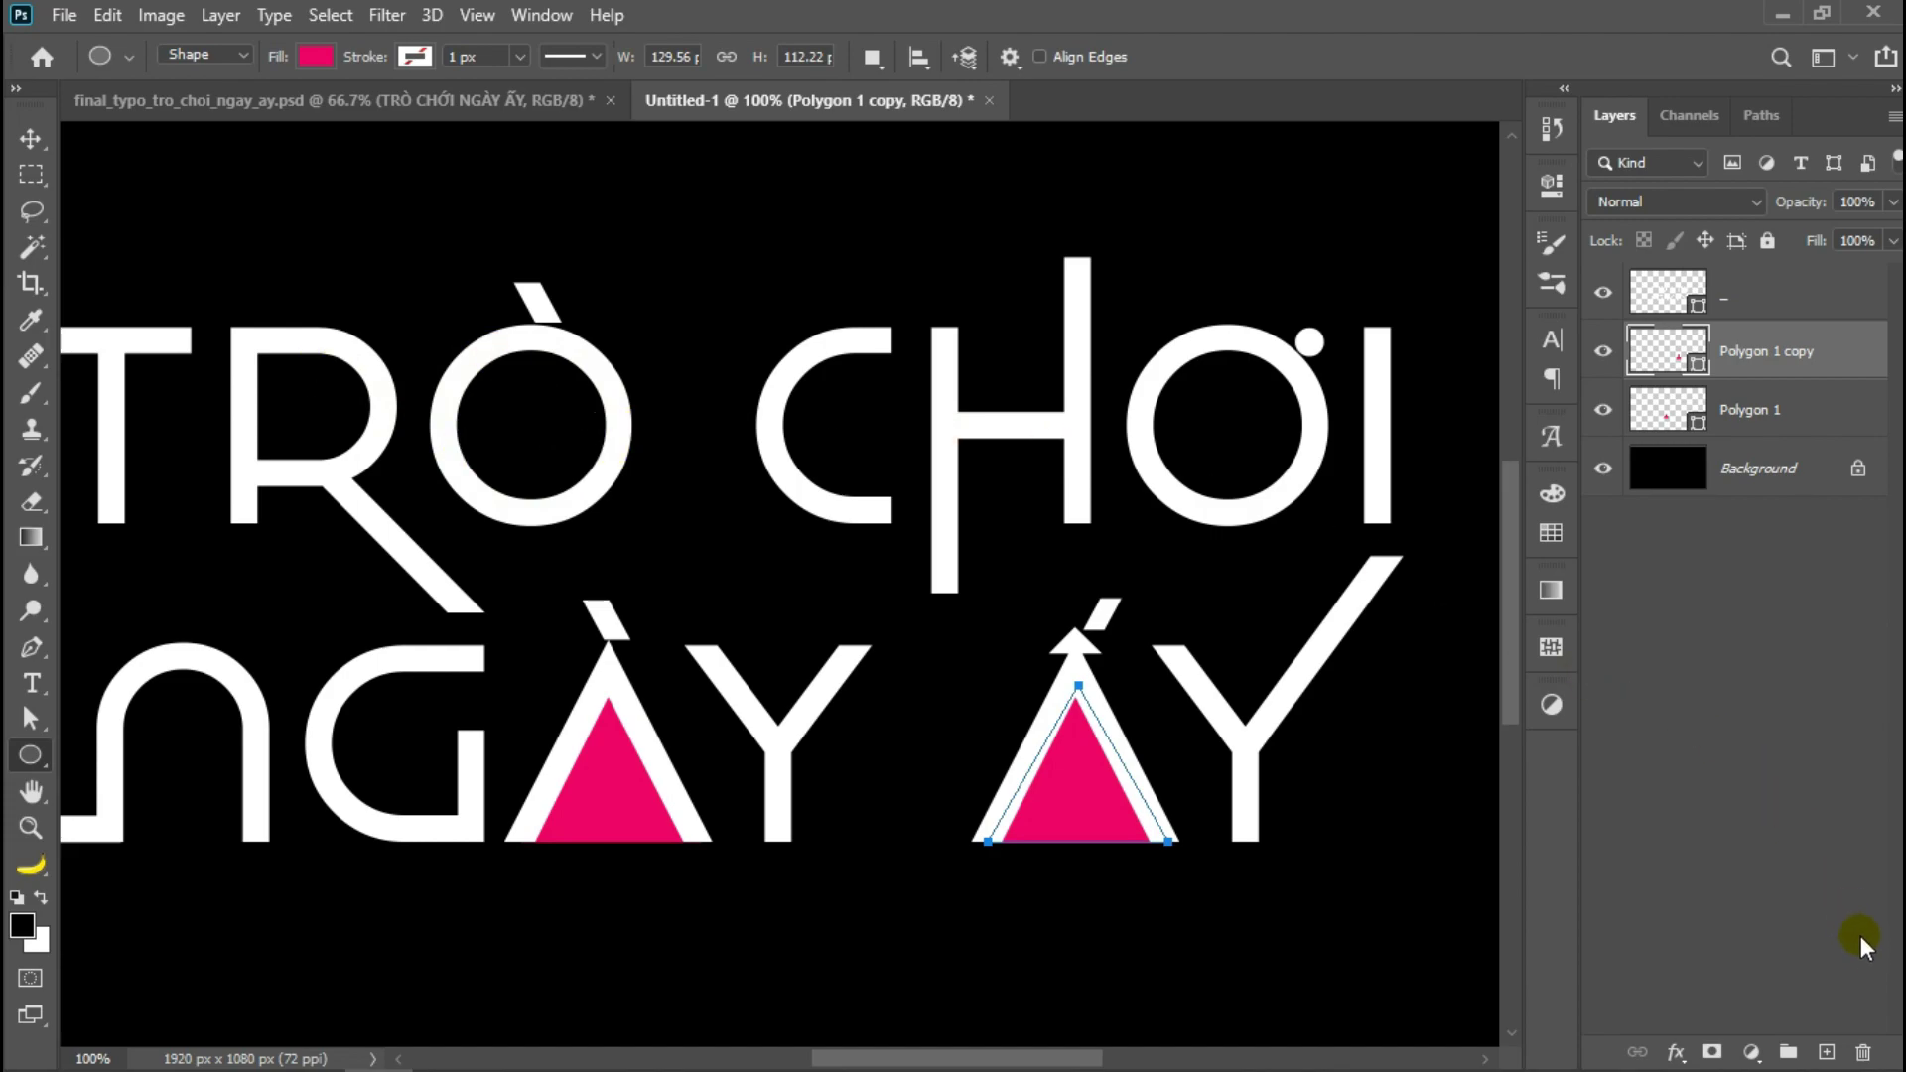
- Draw a pink circle in TRÒ's Ò and copy it into CHƠI's Ơ
click(1828, 1054)
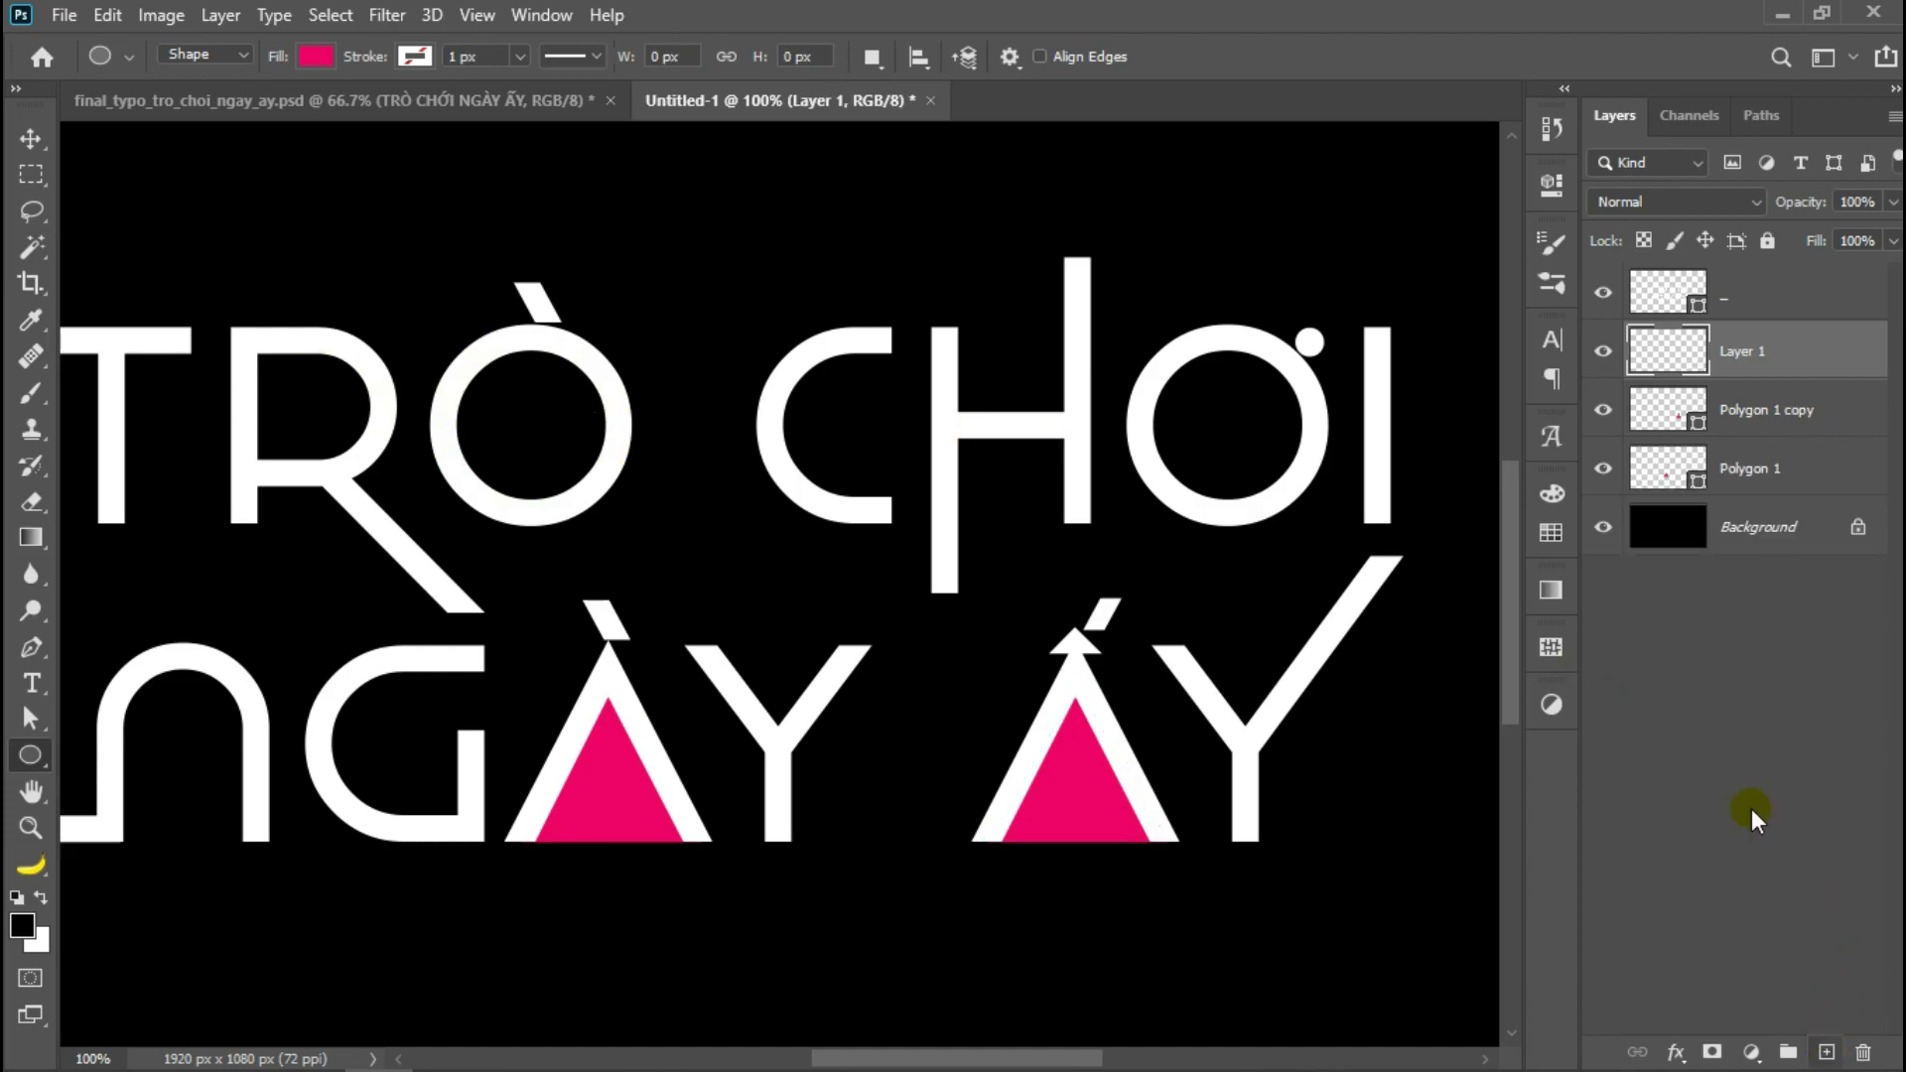
drag(448, 355, 700, 532)
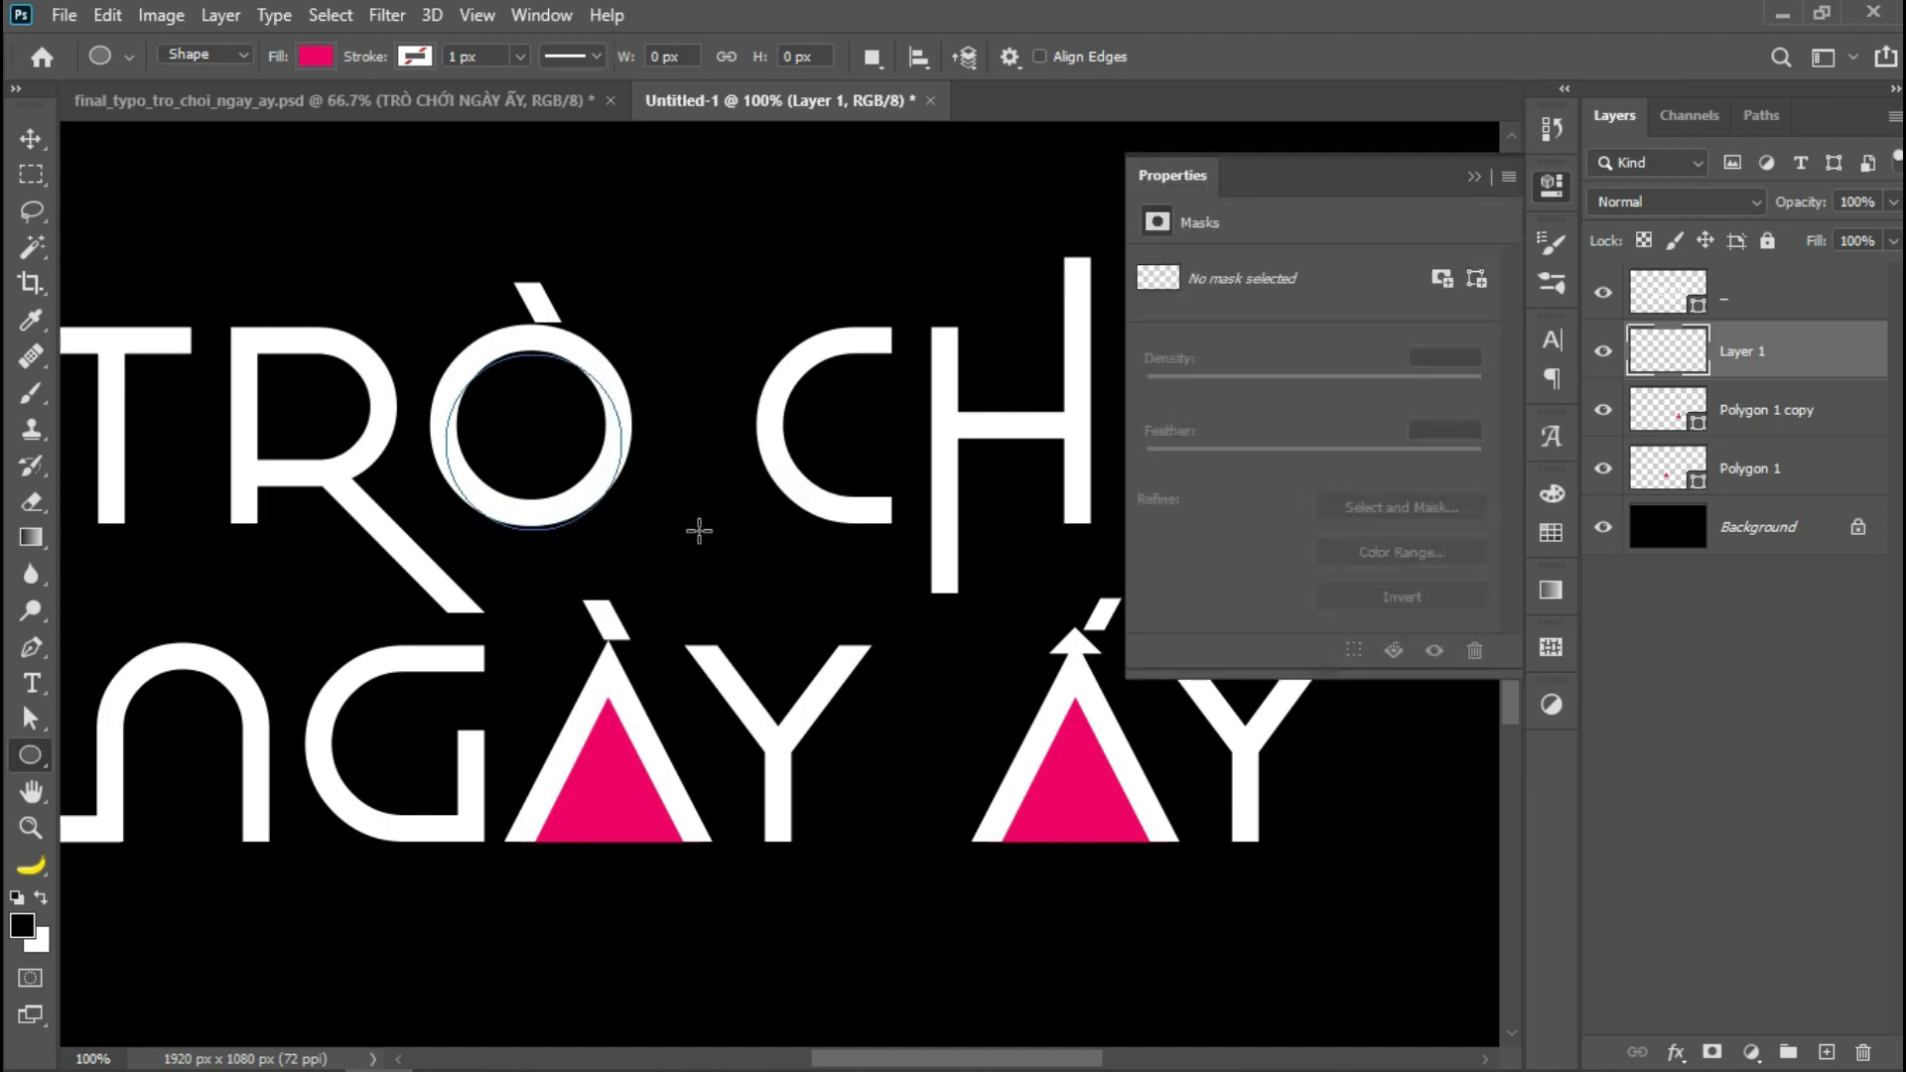
click(1474, 176)
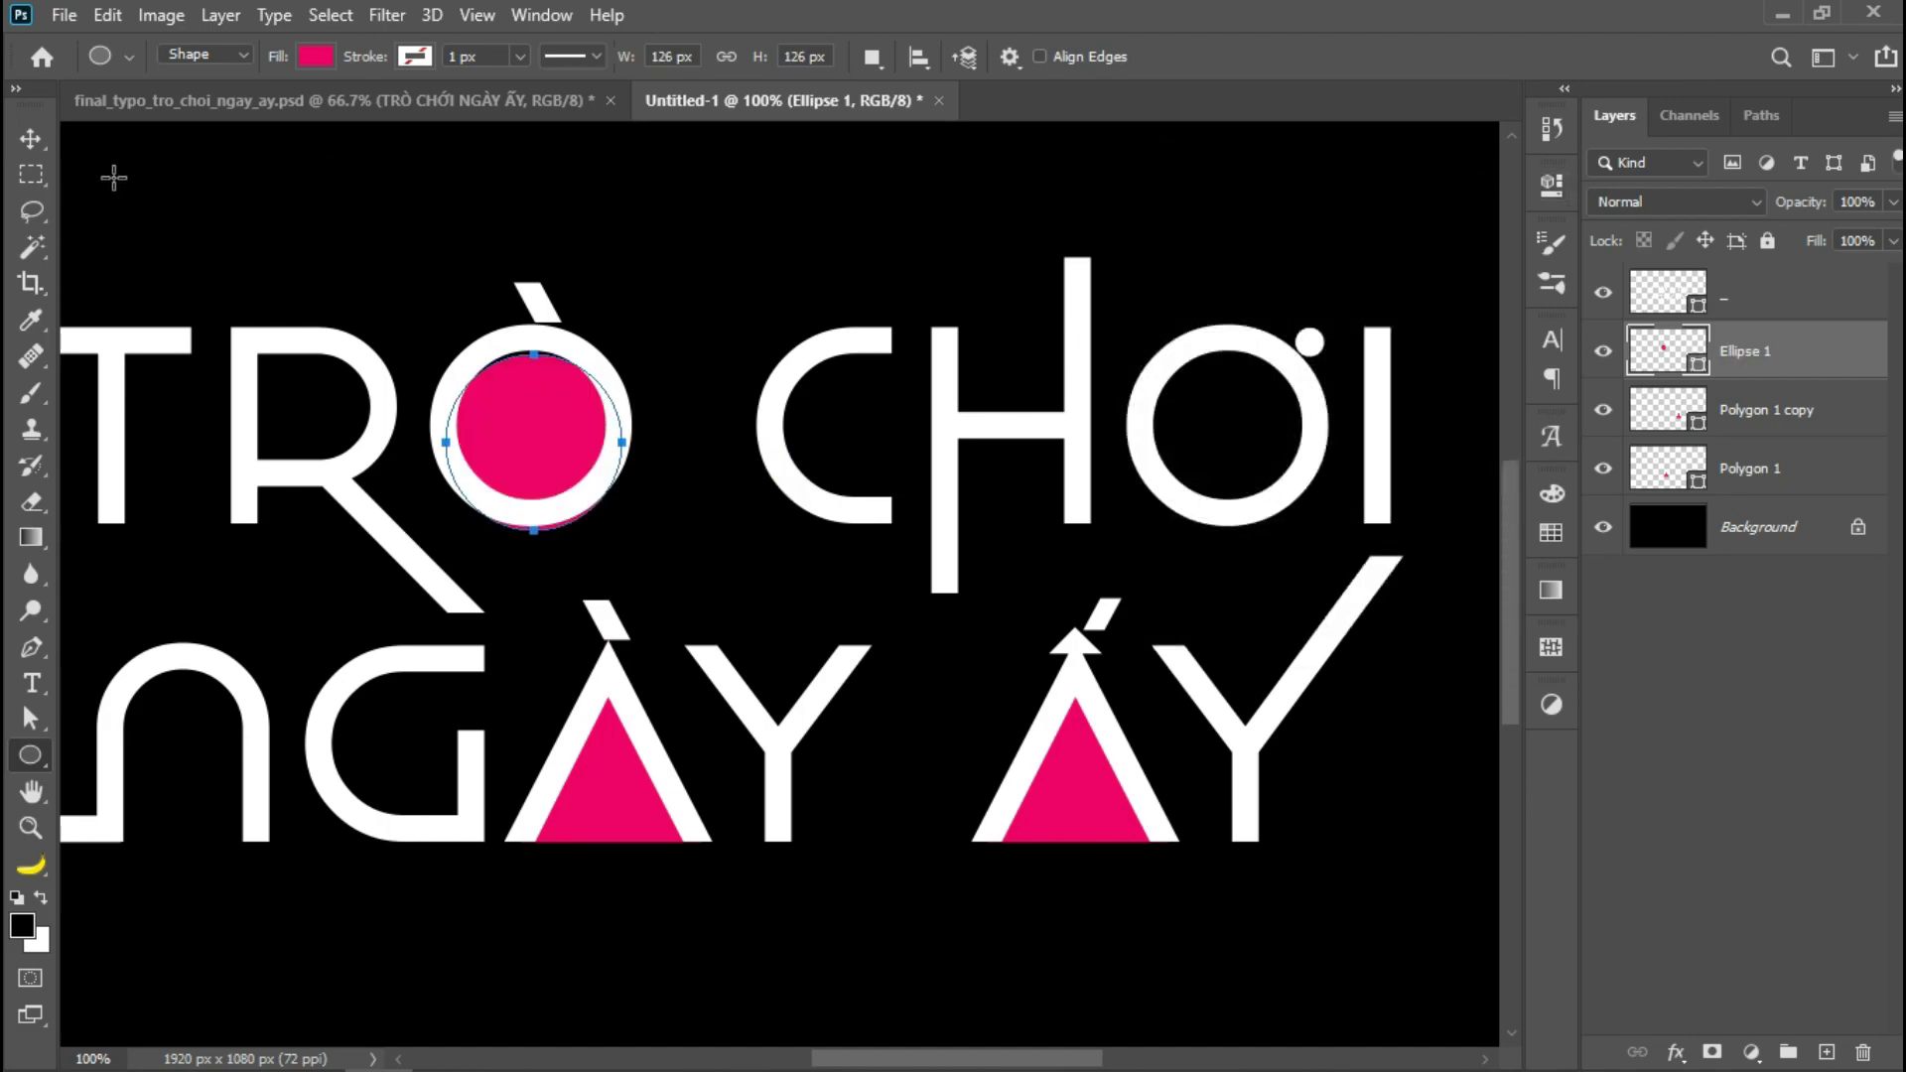
click(31, 138)
drag(551, 437, 551, 435)
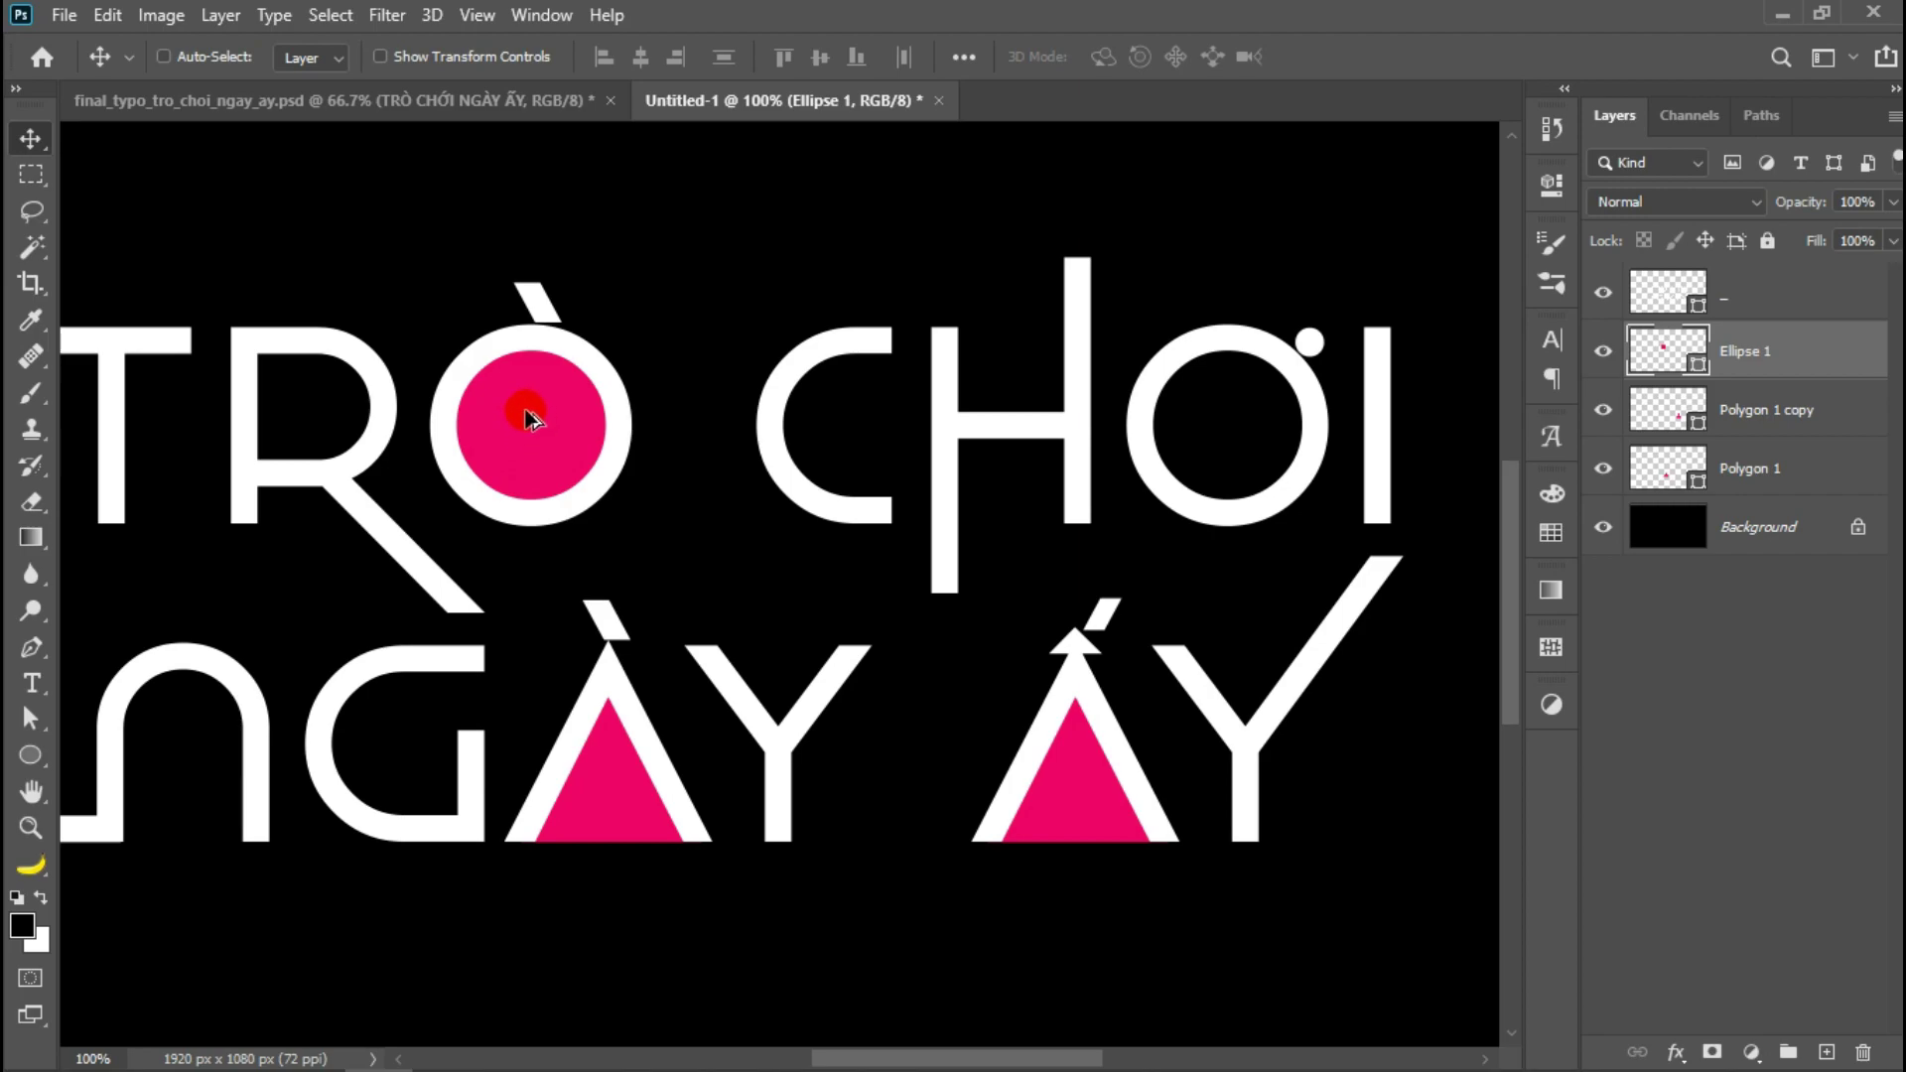
mouse_move(544, 441)
mouse_down()
mouse_move(787, 462)
mouse_move(1237, 443)
mouse_up()
key(ctrl+minus)
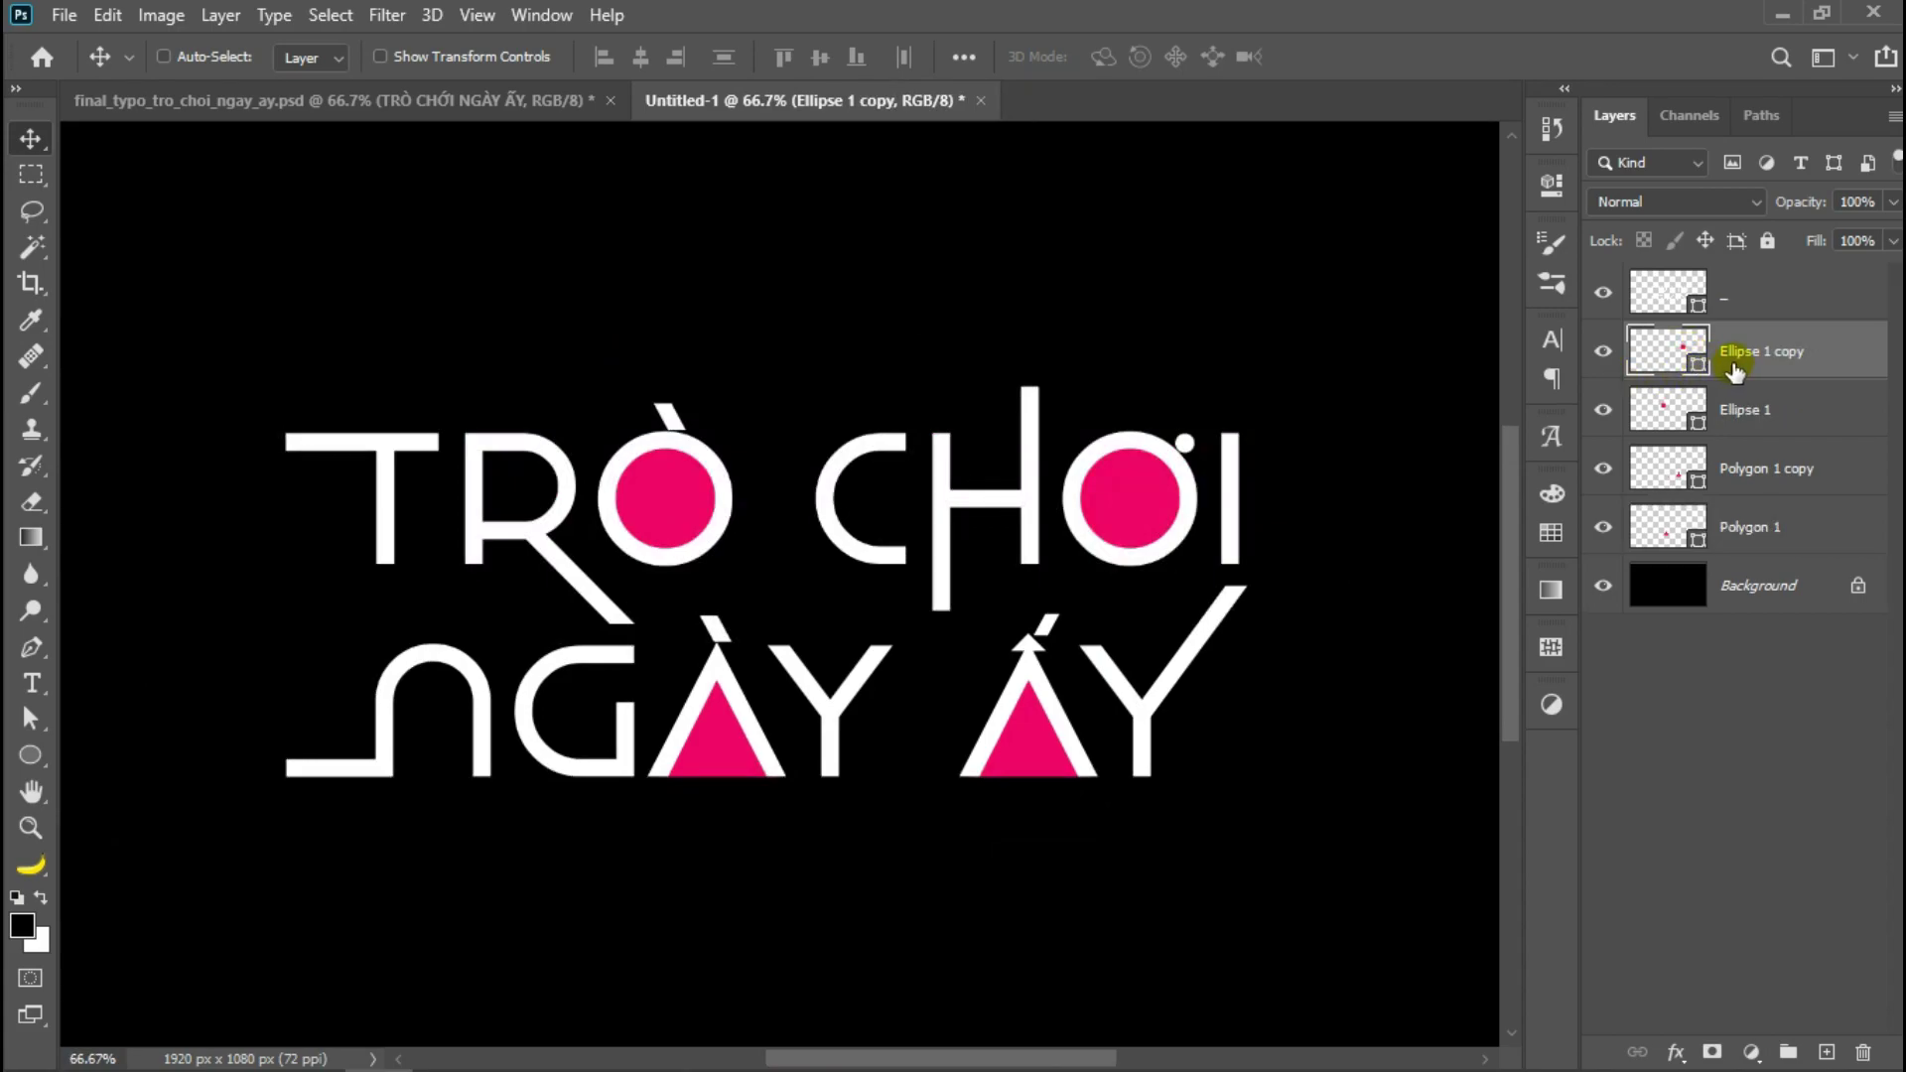
- Group the circle and triangle layers into a group named shape
shift+click(1749, 536)
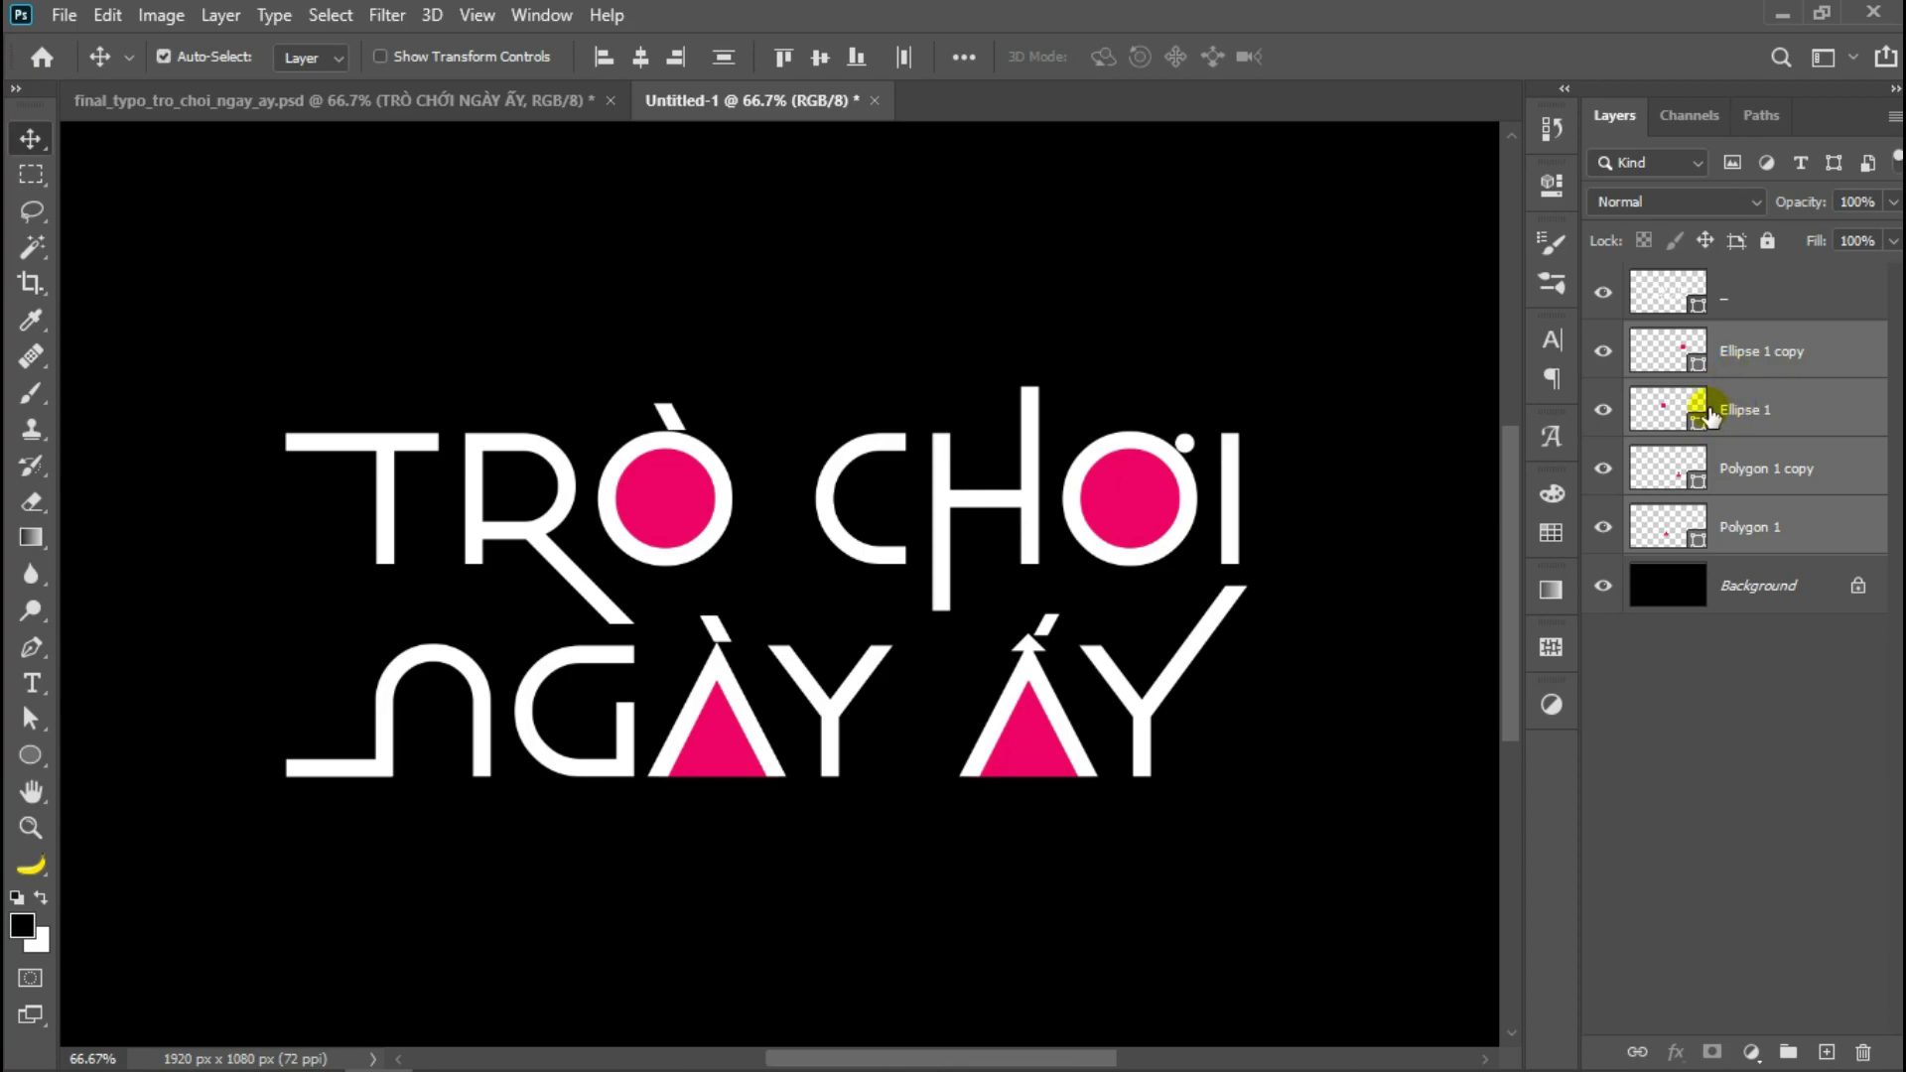
key(ctrl+g)
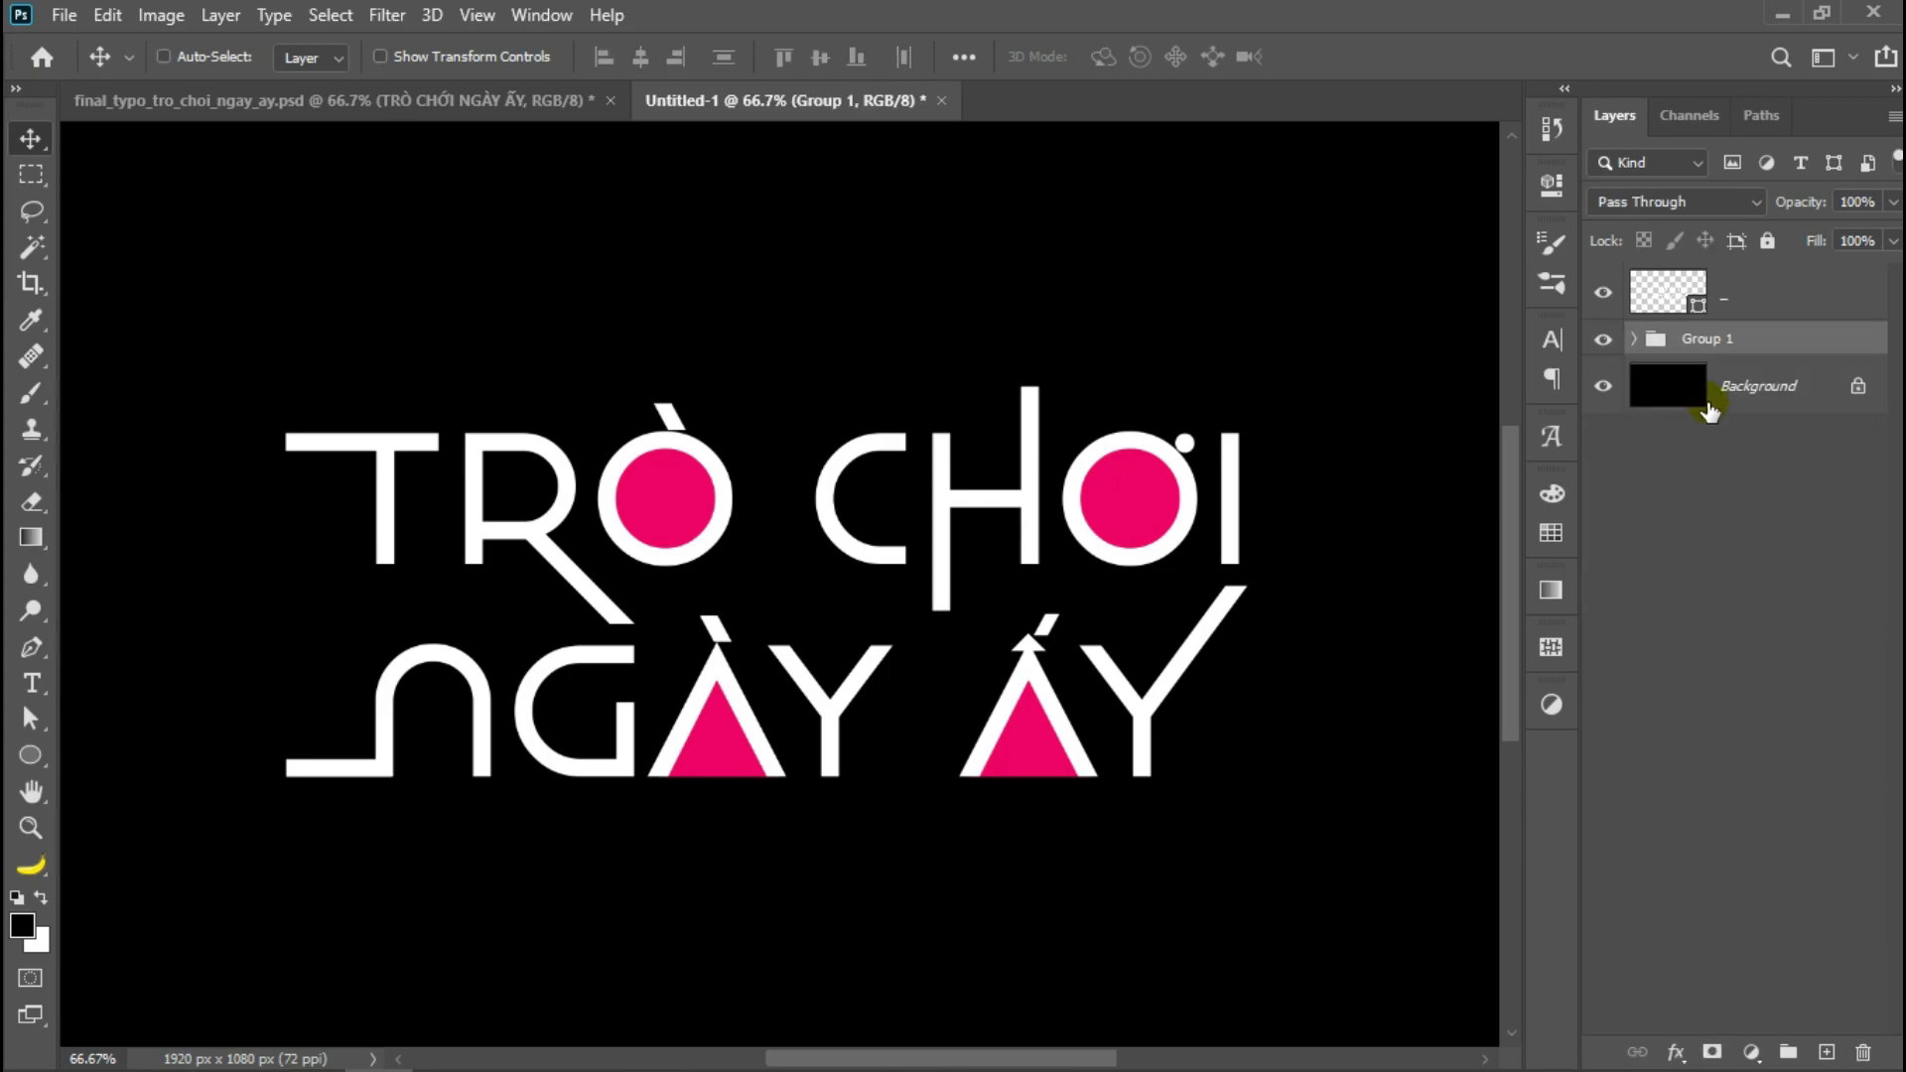
double_click(1706, 339)
text(shape)
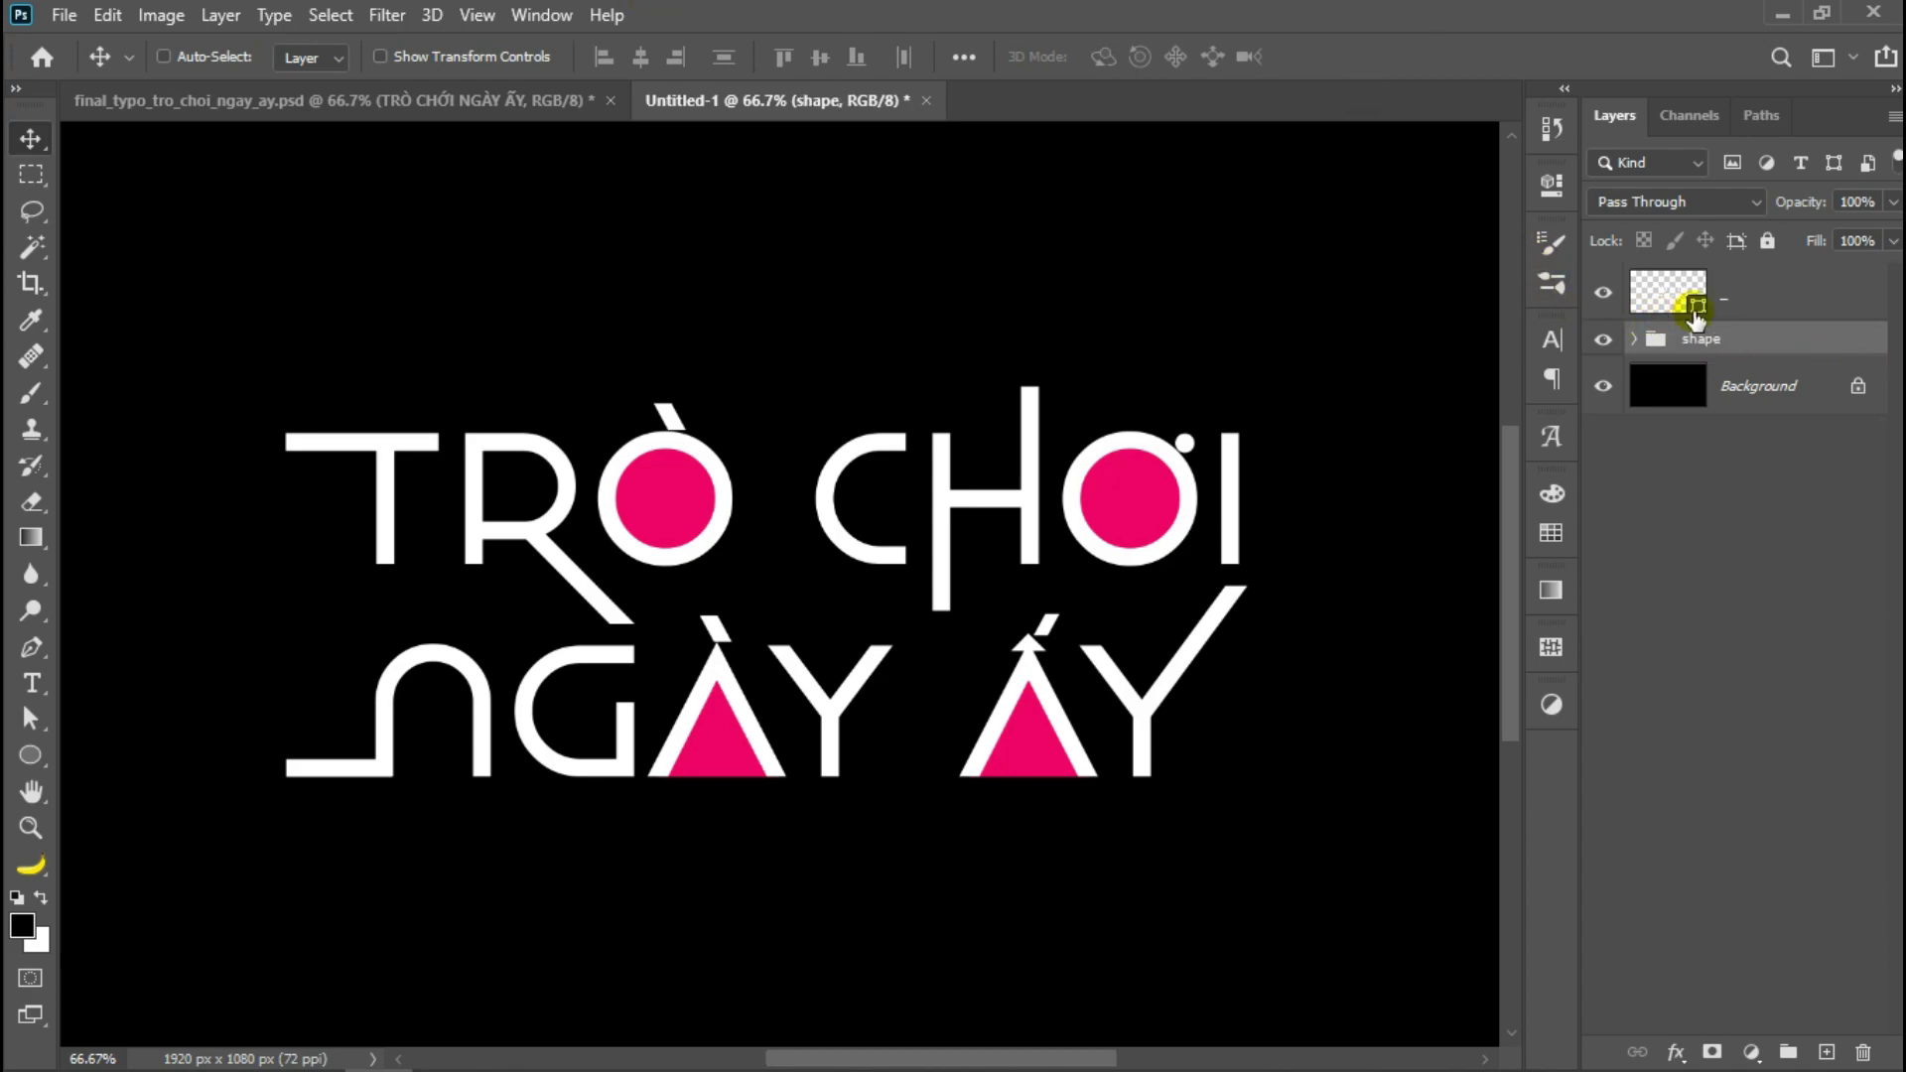
- Rename the lettering layer to typo
double_click(1725, 297)
text(typo)
key(Return)
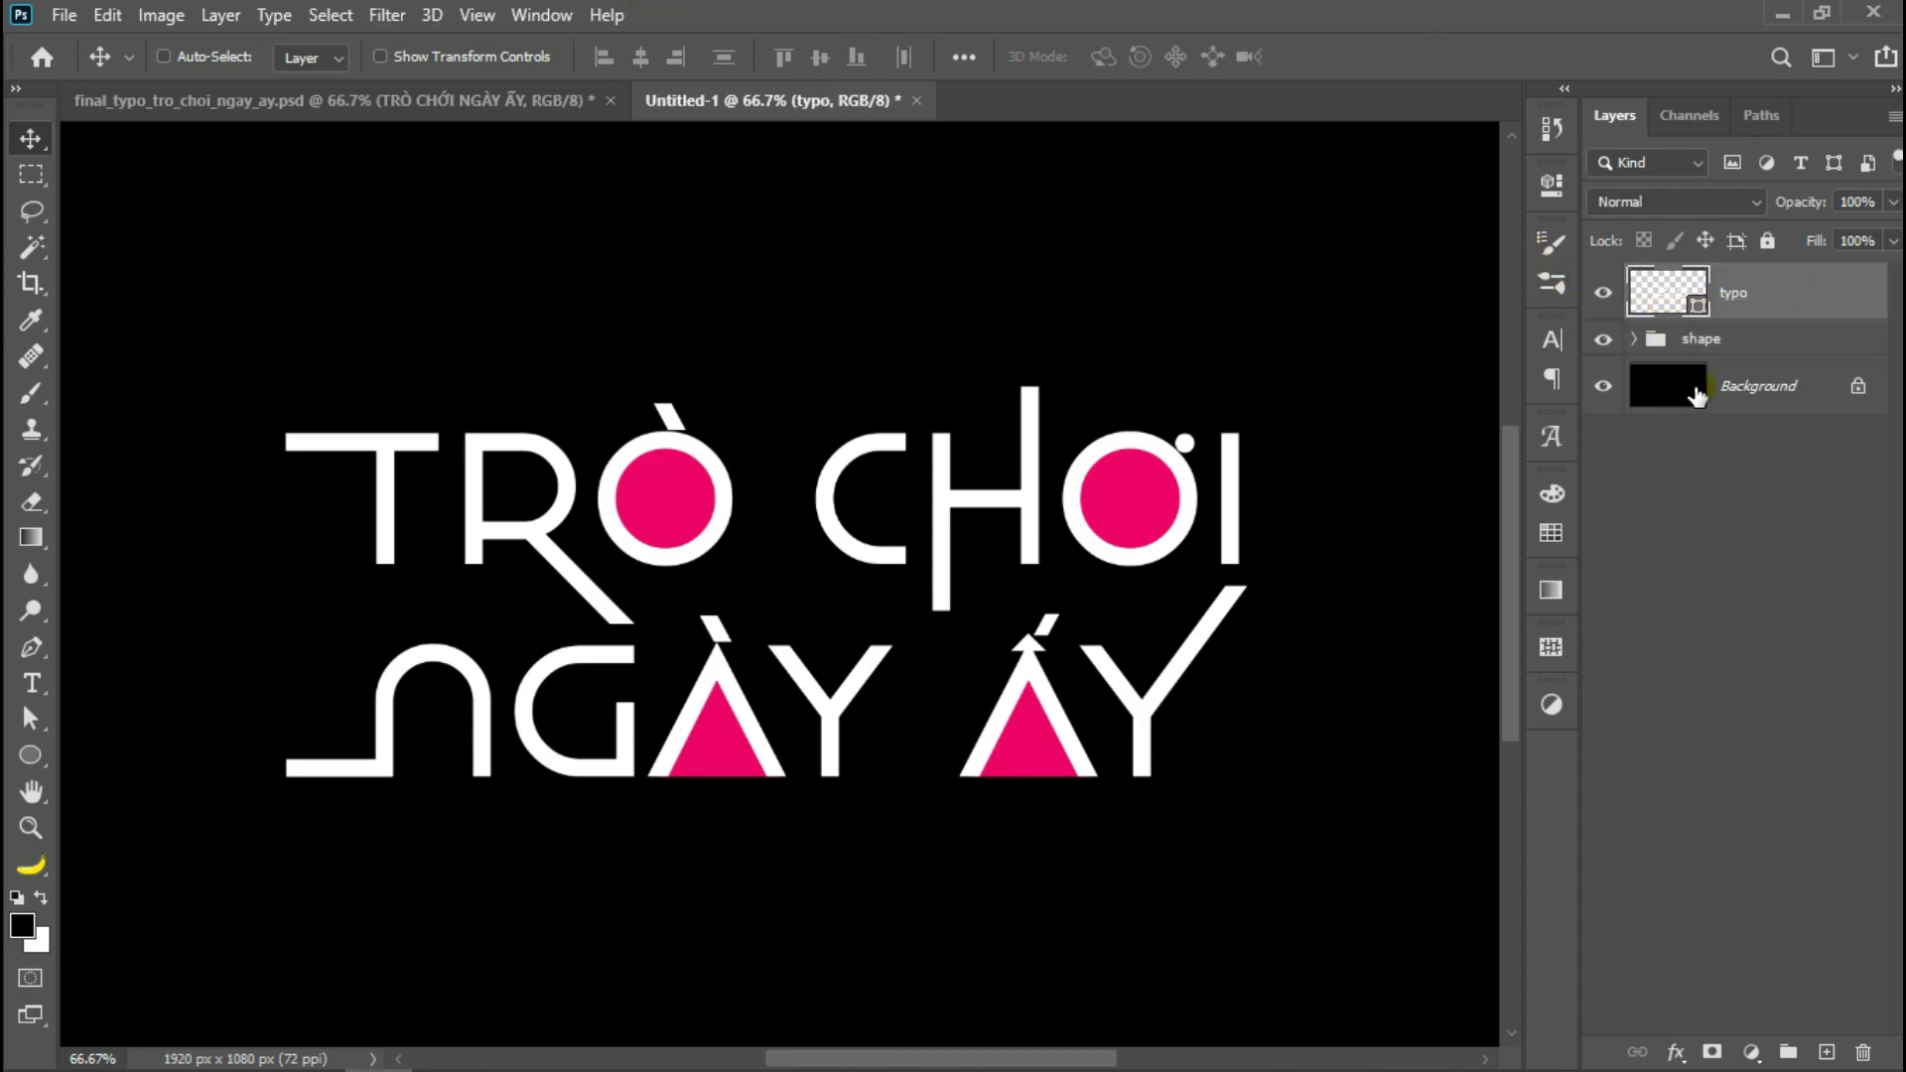